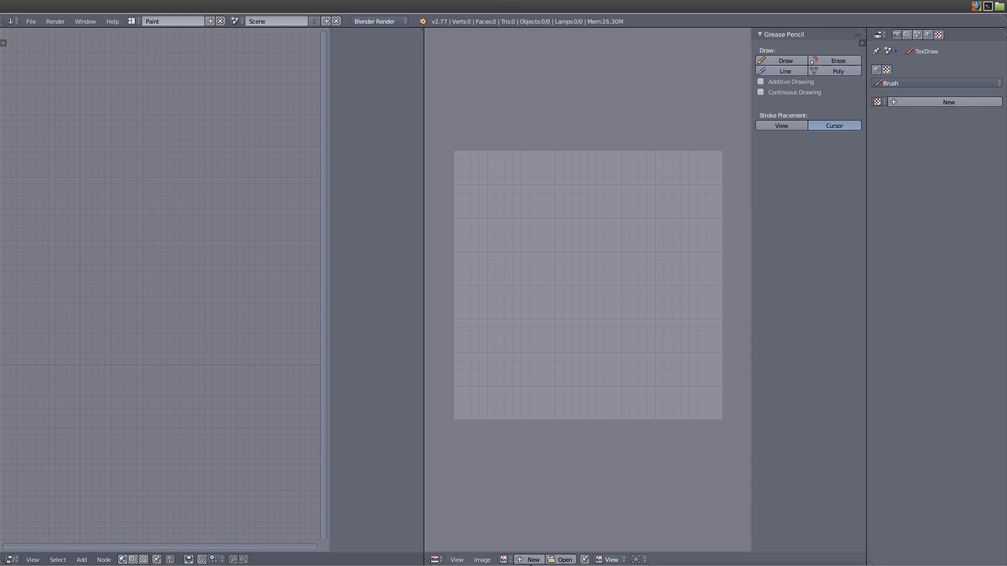
# Step: Create a blank black 1024 × 1024 px image named Untitled with alpha
pyautogui.click(530, 560)
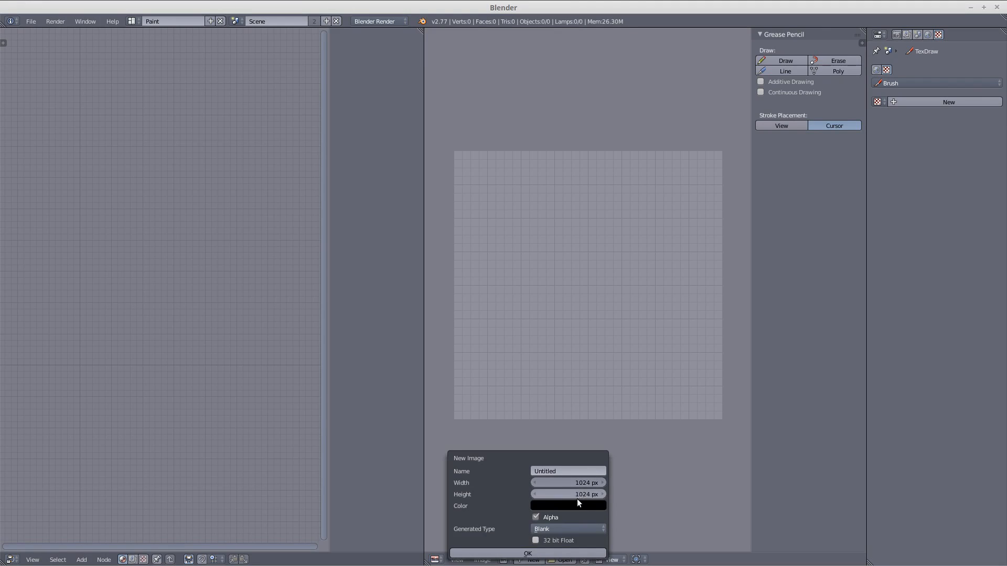
pyautogui.click(527, 554)
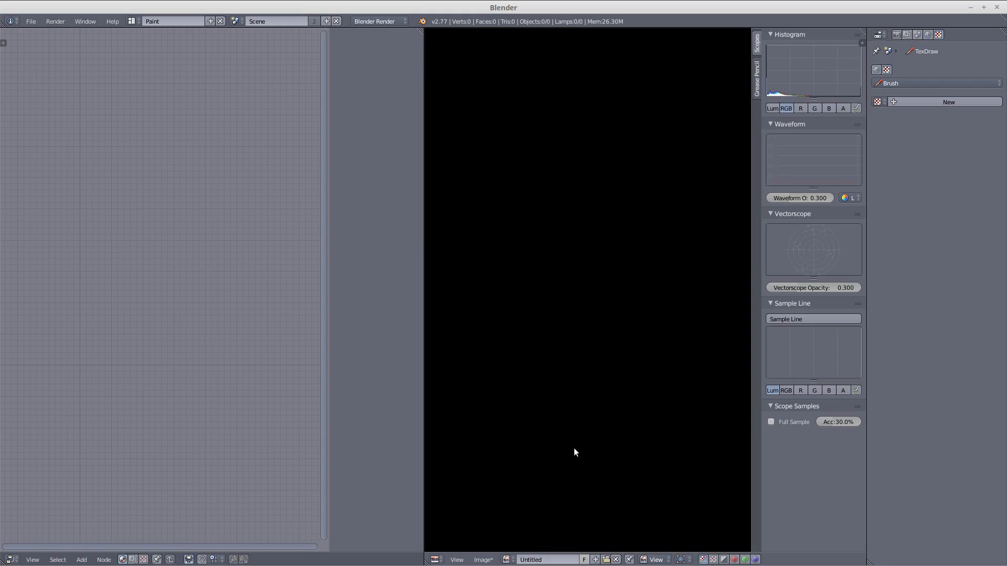
pyautogui.scroll(-2, 622, 411)
# Step: Switch the image editor to Paint mode for the Untitled image
pyautogui.click(657, 559)
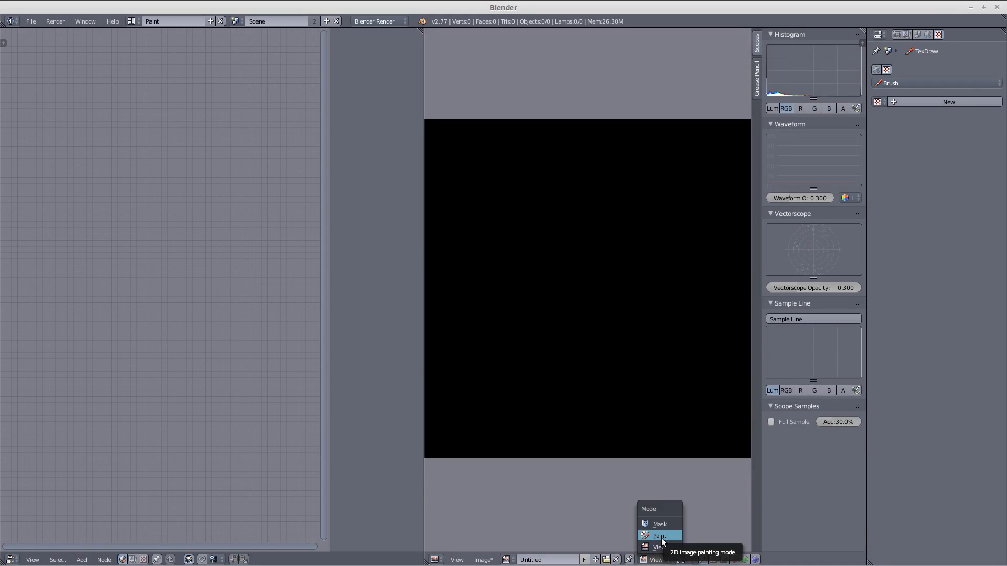
pyautogui.click(659, 536)
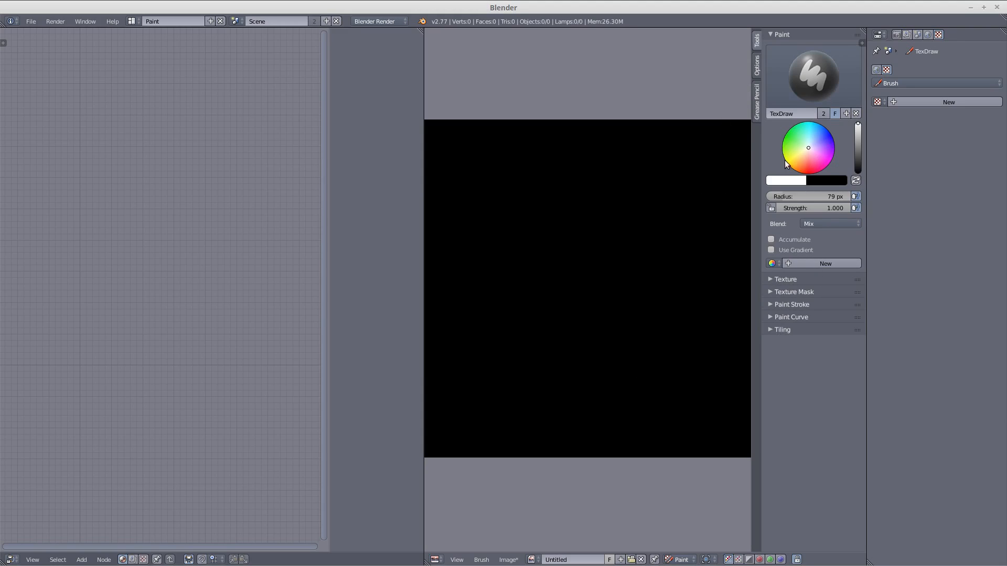
pyautogui.scroll(-2, 653, 238)
pyautogui.scroll(1, 630, 256)
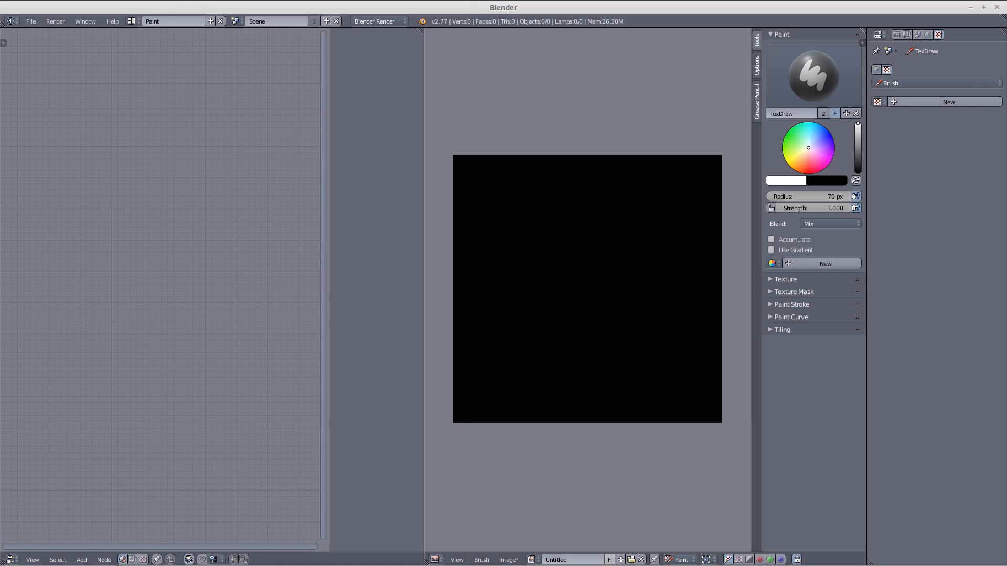
# Step: Set the node editor to brush texture nodes, create a new texture for the TexDraw brush and enable Use Nodes
pyautogui.click(144, 560)
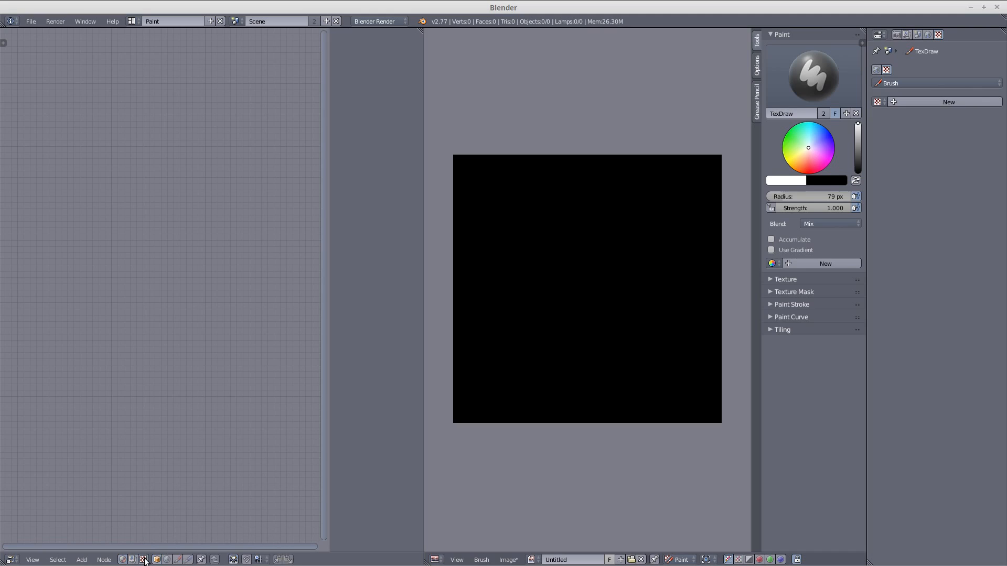
pyautogui.click(180, 563)
pyautogui.click(196, 560)
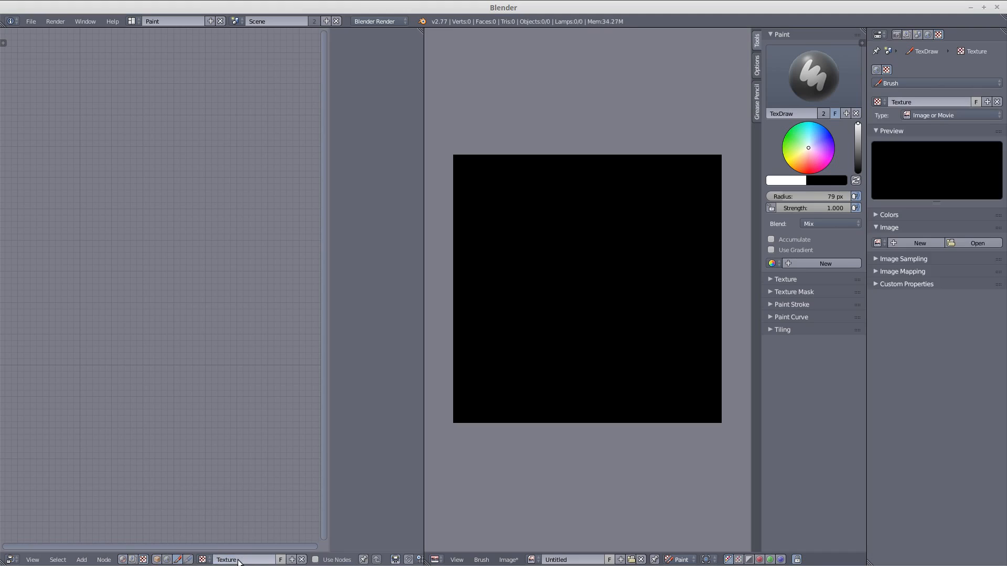
pyautogui.click(315, 559)
pyautogui.scroll(3, 231, 420)
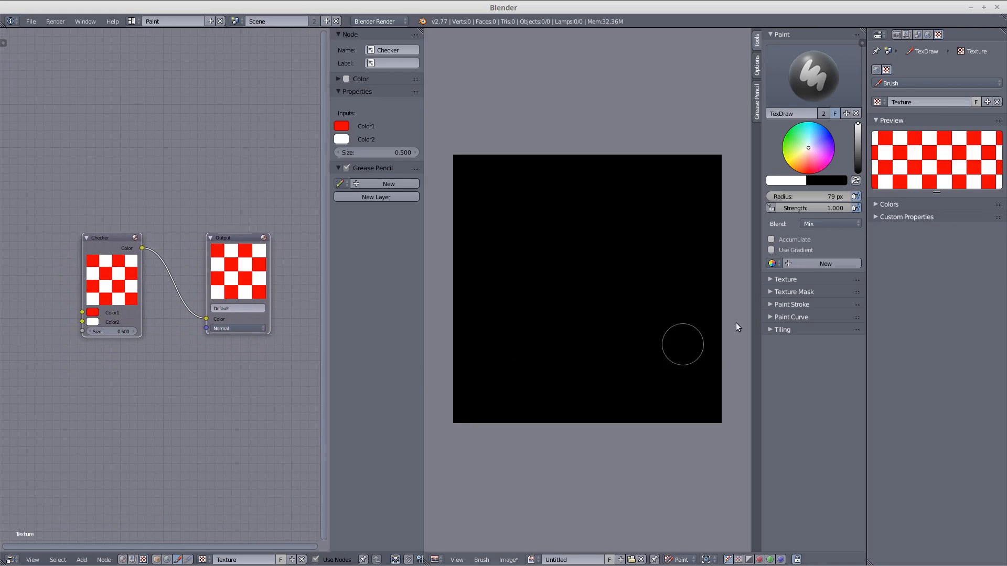
# Step: Examine the TexDraw brush's Texture and Texture Mask settings, and collapse both sections
pyautogui.click(769, 279)
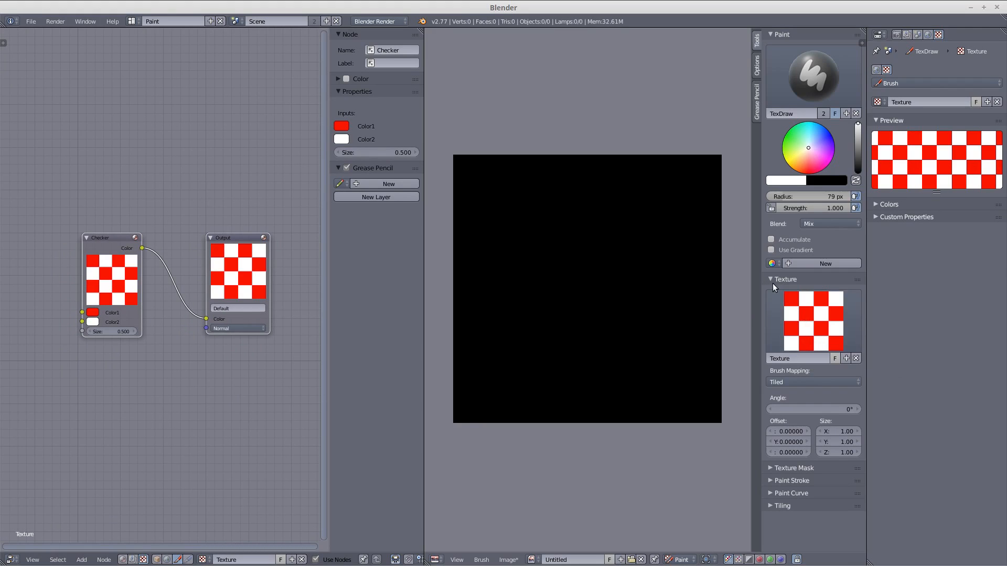
pyautogui.click(768, 466)
pyautogui.scroll(-5, 792, 462)
pyautogui.click(806, 420)
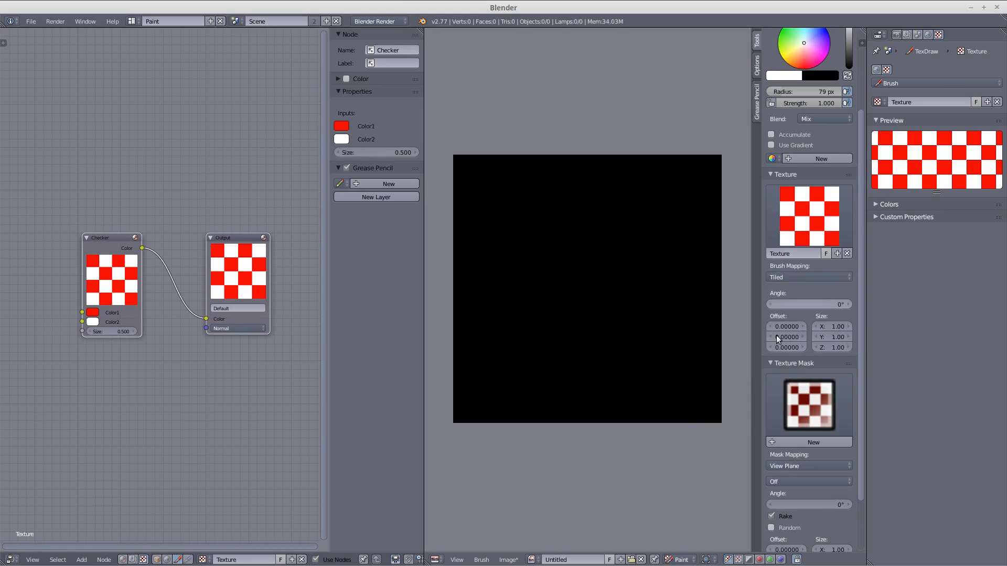
pyautogui.click(775, 362)
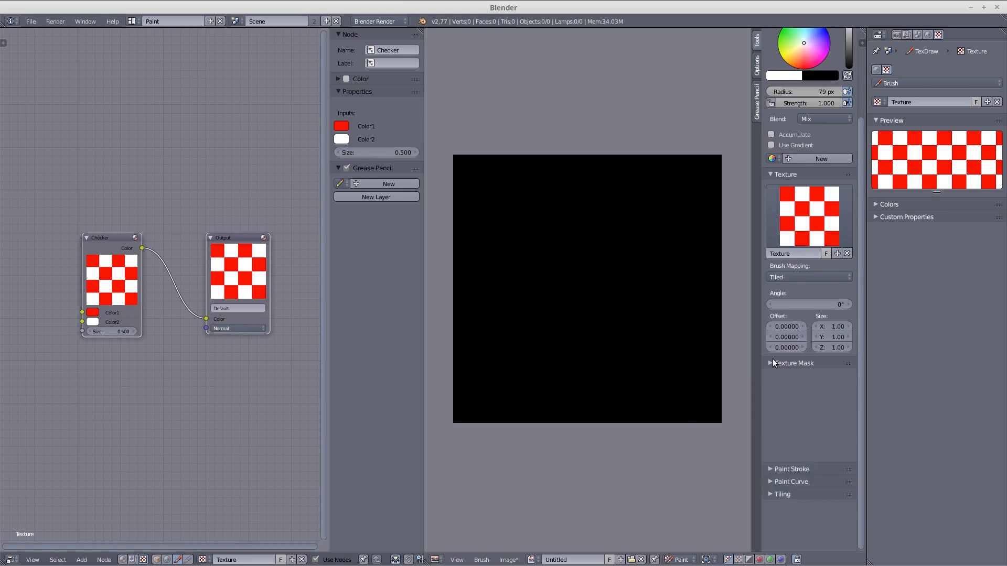
pyautogui.click(770, 175)
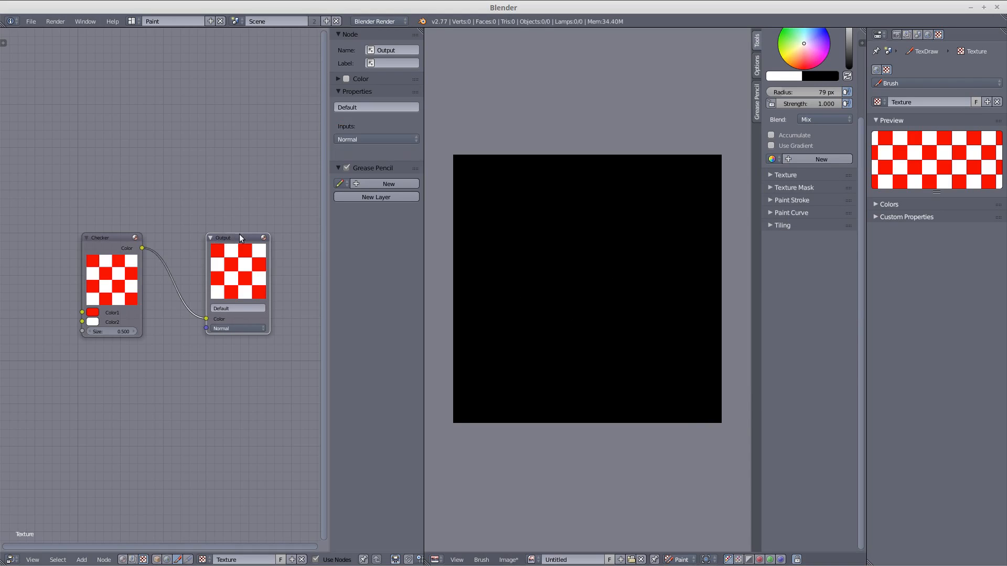
# Step: Reposition the Output and Checker nodes further right and look through the node types available to add
pyautogui.moveTo(233, 235); pyautogui.dragTo(250, 230)
pyautogui.moveTo(119, 276); pyautogui.dragTo(143, 277)
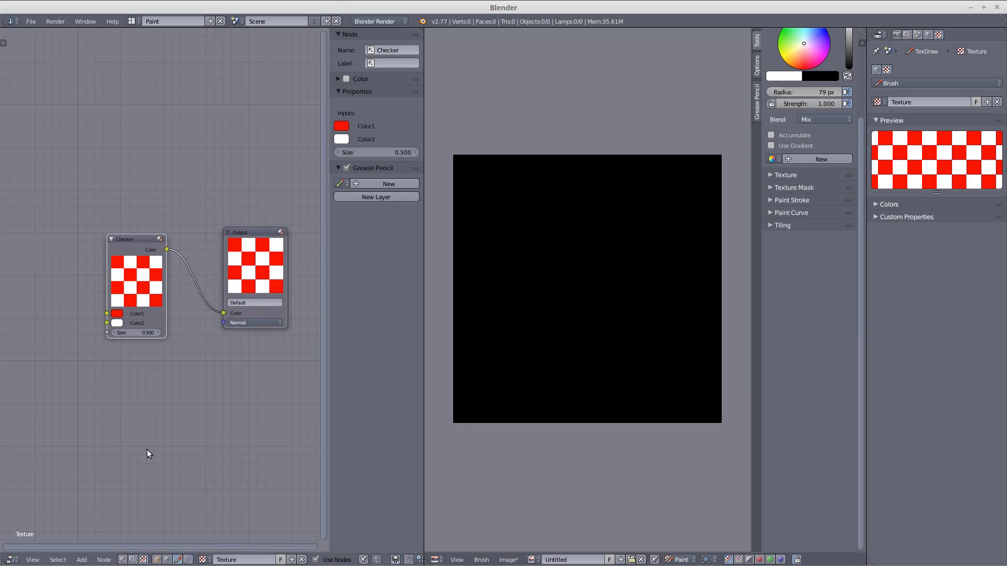
pyautogui.hotkey('shift', 'a')
pyautogui.moveTo(144, 434)
# Step: Hide the node editor's properties sidebar and narrow the node editor to give the image canvas more room
pyautogui.press('t')
pyautogui.press('t')
pyautogui.press('n')
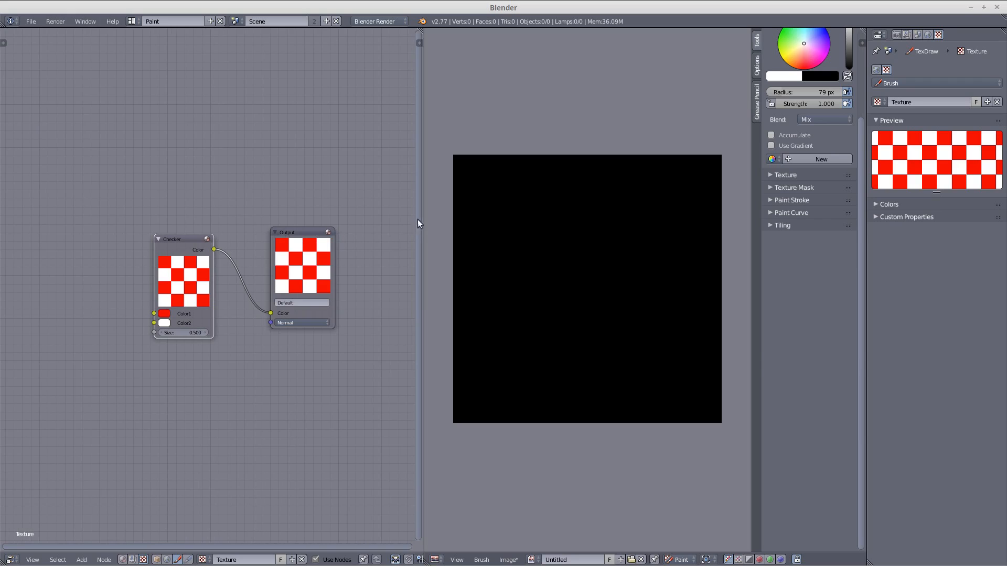
pyautogui.moveTo(420, 221); pyautogui.dragTo(272, 255)
pyautogui.moveTo(185, 279); pyautogui.dragTo(142, 208, button='middle')
pyautogui.scroll(1, 511, 260)
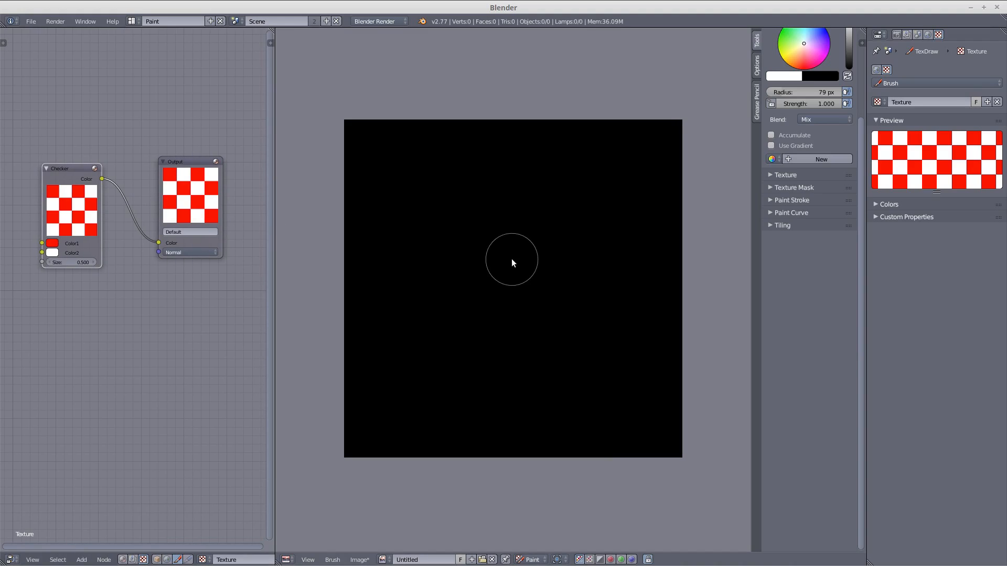
pyautogui.scroll(1, 512, 259)
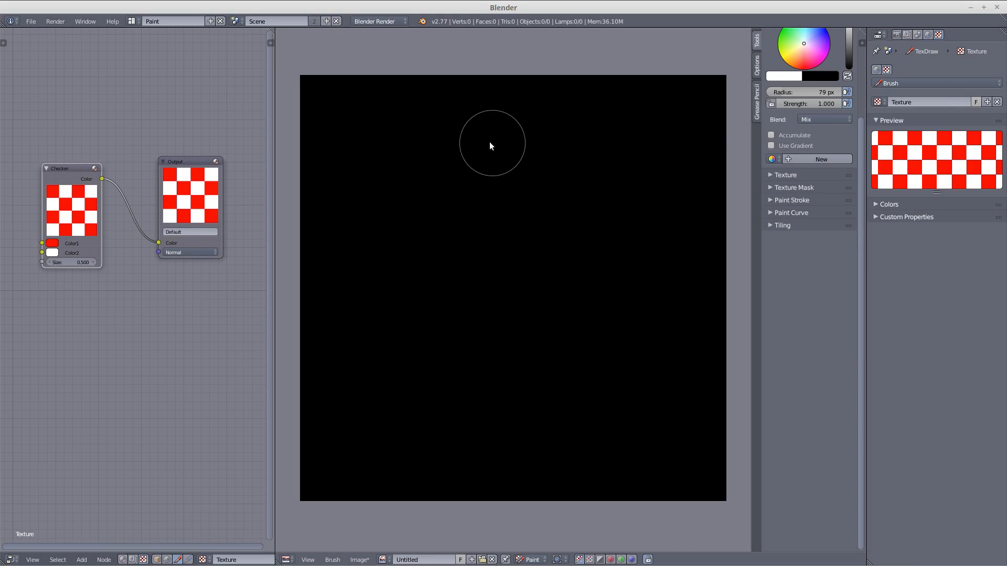
# Step: Set the brush cursor's appearance color to light blue
pyautogui.click(756, 100)
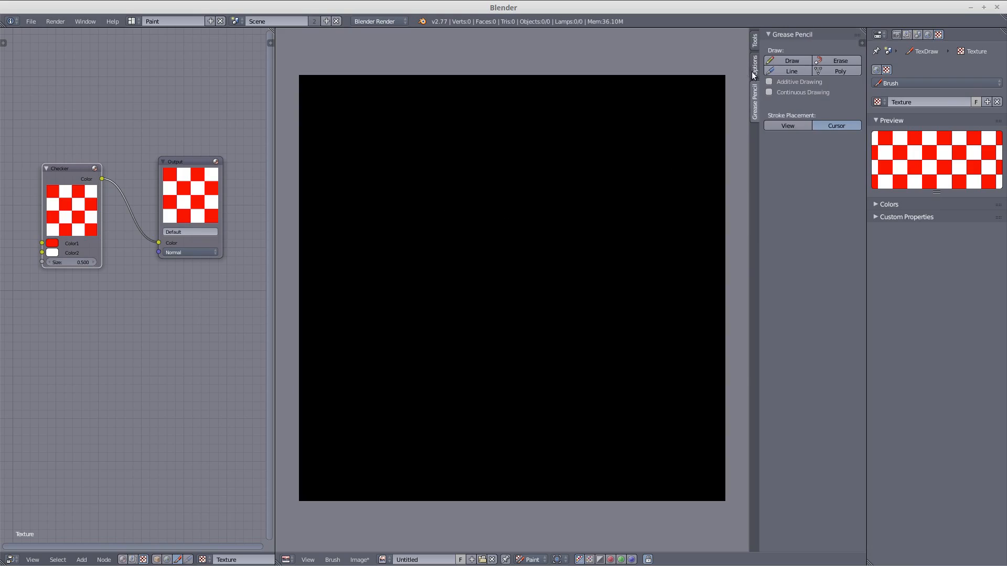
pyautogui.click(754, 66)
pyautogui.click(769, 60)
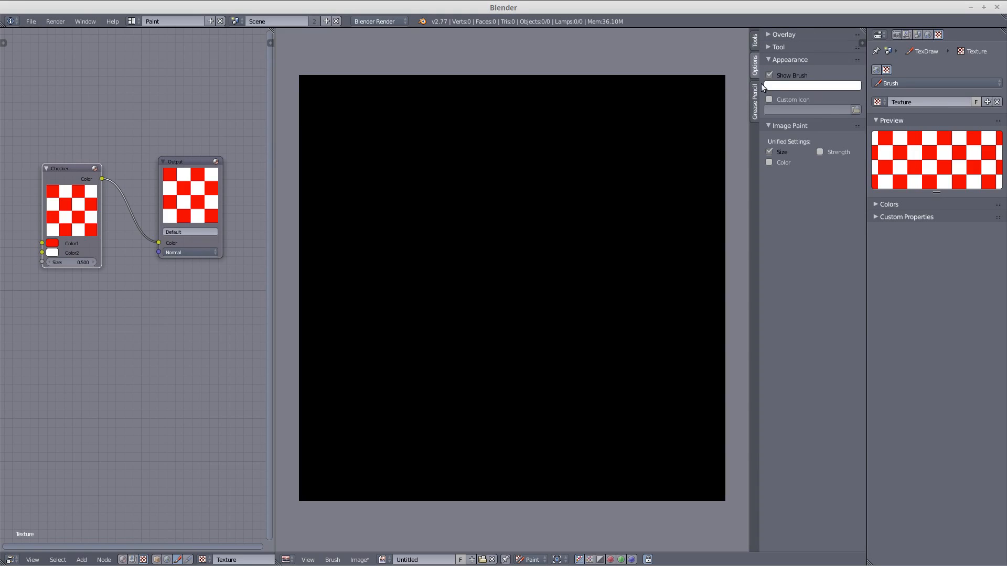
pyautogui.click(775, 85)
pyautogui.click(806, 111)
# Step: Paint a short test stroke in the upper part of the black canvas and undo it
pyautogui.moveTo(556, 143); pyautogui.dragTo(572, 142)
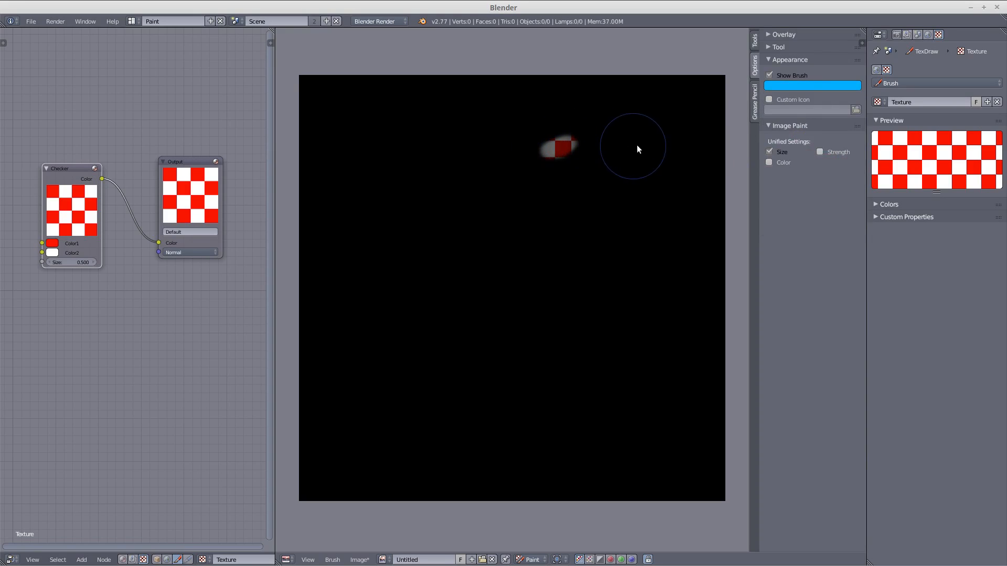
pyautogui.hotkey('ctrl', 'z')
pyautogui.hotkey('ctrl', 'z')
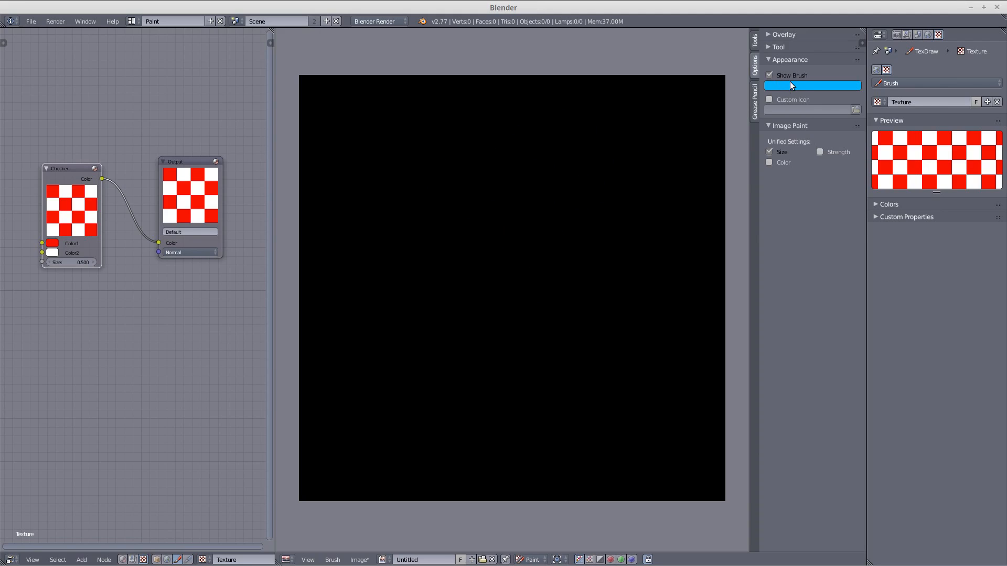
# Step: Set the brush cursor color to light green (R 0.104, G 1.000, B 0.361) and collapse the appearance settings
pyautogui.click(791, 86)
pyautogui.moveTo(807, 110)
pyautogui.mouseDown()
pyautogui.moveTo(816, 122)
pyautogui.moveTo(794, 115)
pyautogui.mouseUp()
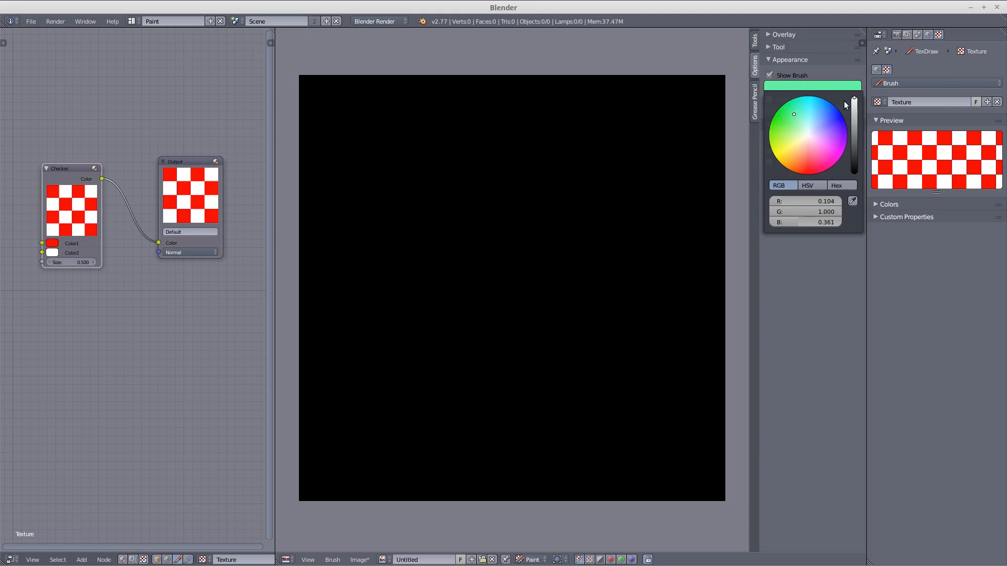
pyautogui.click(773, 60)
pyautogui.click(772, 48)
pyautogui.click(772, 49)
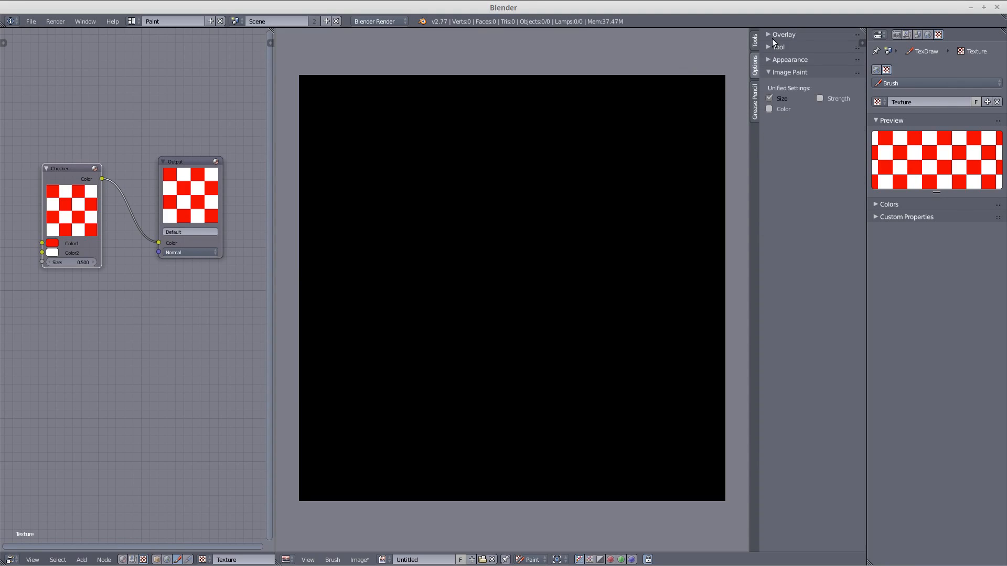
# Step: Try the brush's curve overlay on the cursor and turn it off again
pyautogui.click(769, 34)
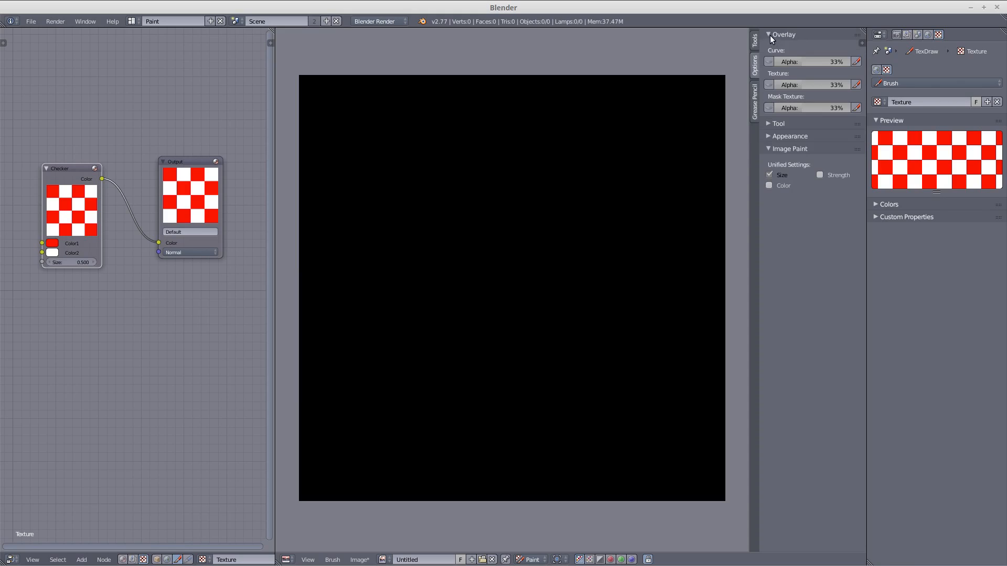
pyautogui.click(769, 62)
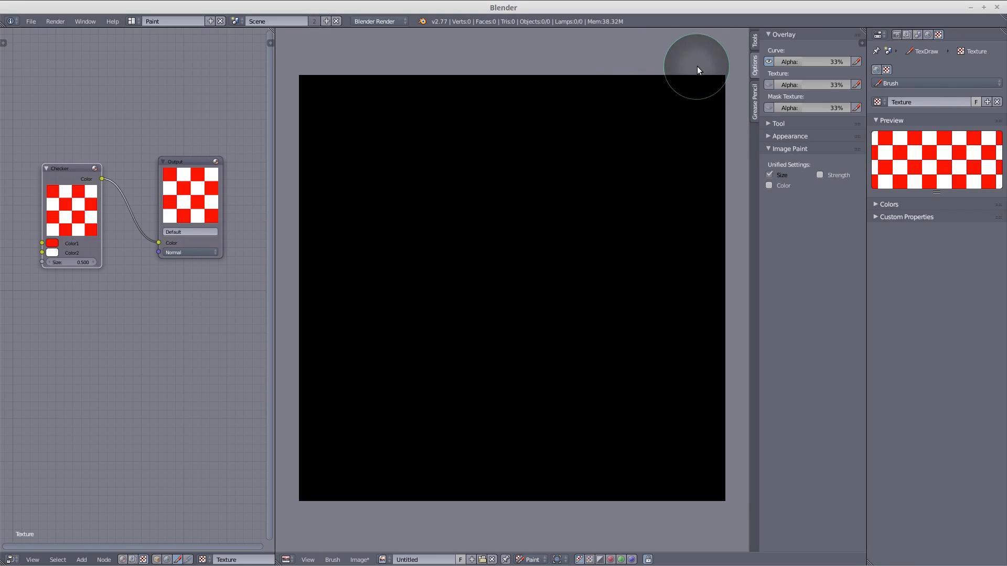
pyautogui.click(769, 62)
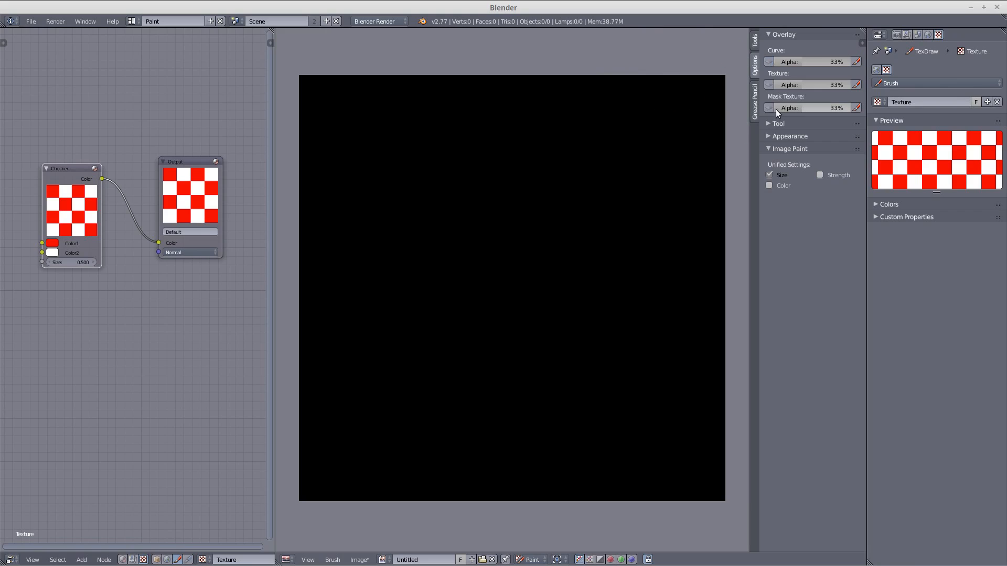
# Step: Choose the Fill brush and fill the canvas repeatedly with white at 0.500 strength until it is fully white
pyautogui.click(756, 43)
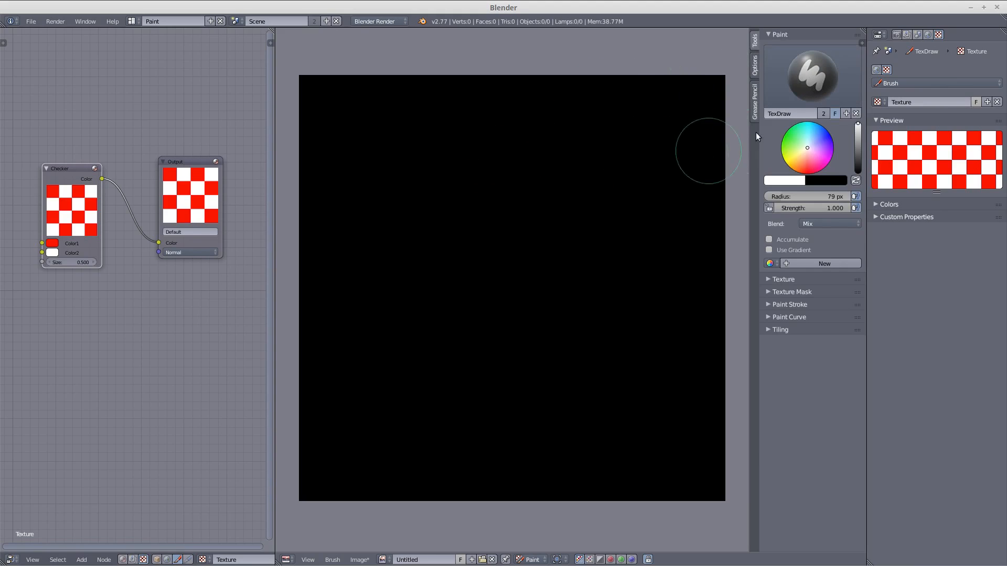
pyautogui.click(812, 74)
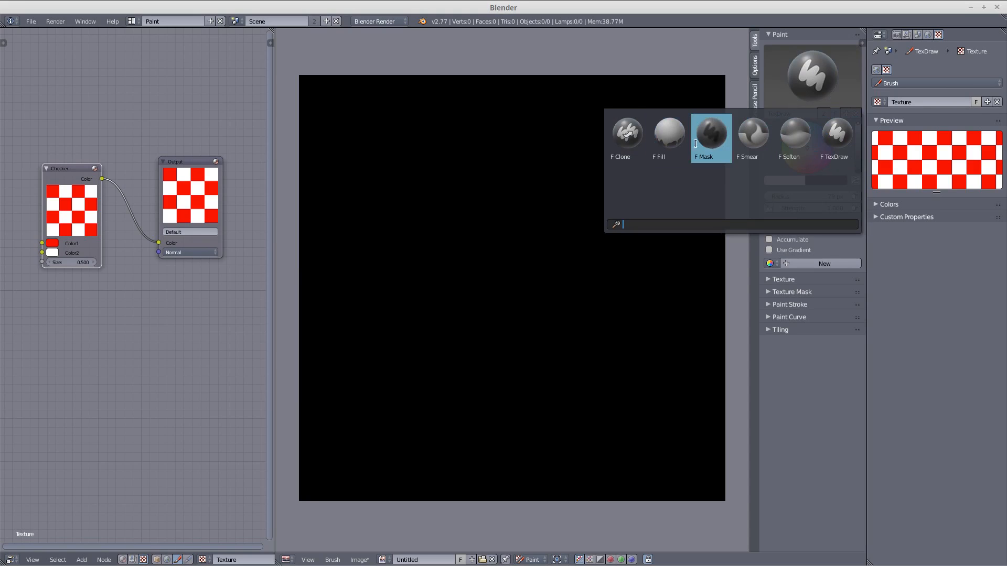
pyautogui.click(674, 139)
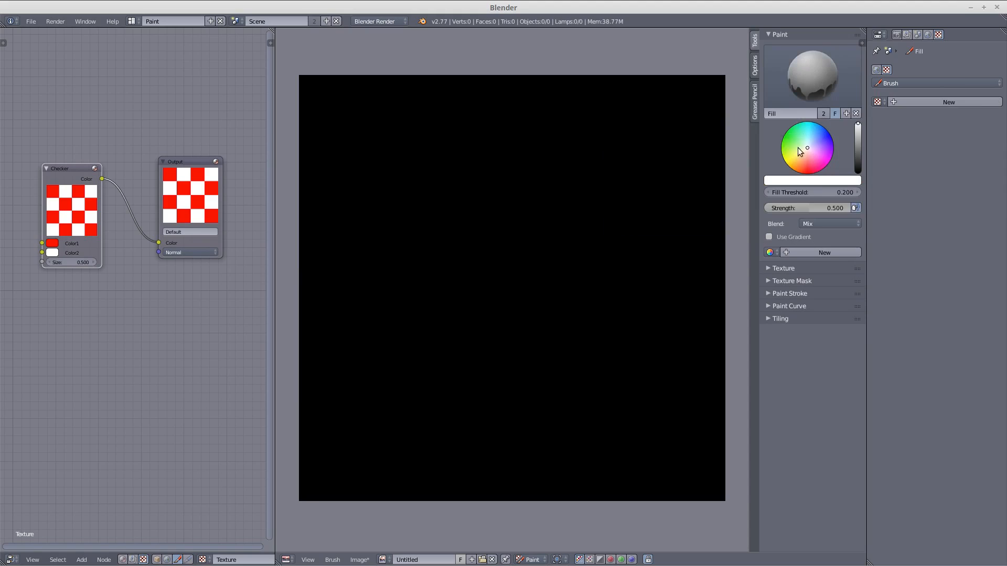
pyautogui.click(568, 200)
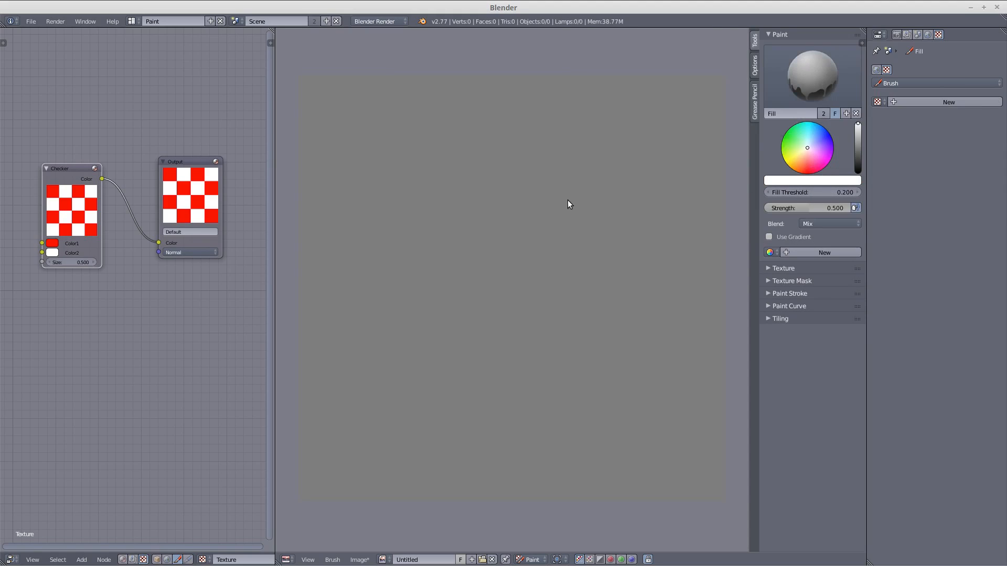
pyautogui.click(567, 196)
pyautogui.click(549, 198)
pyautogui.click(543, 196)
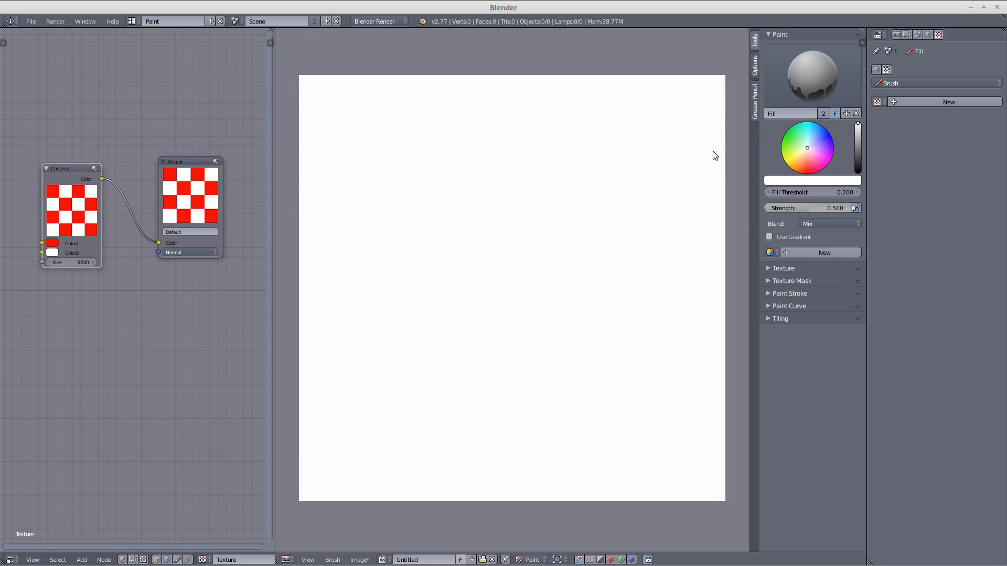
# Step: Switch back to the TexDraw brush and move the Checker node closer to the Output node
pyautogui.click(812, 76)
pyautogui.click(836, 141)
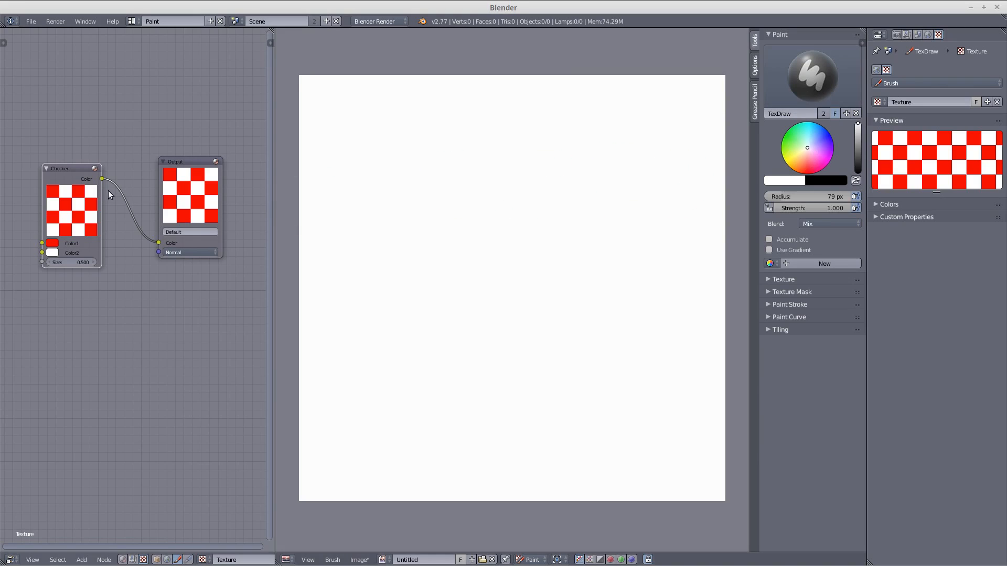
pyautogui.moveTo(72, 169); pyautogui.dragTo(107, 166)
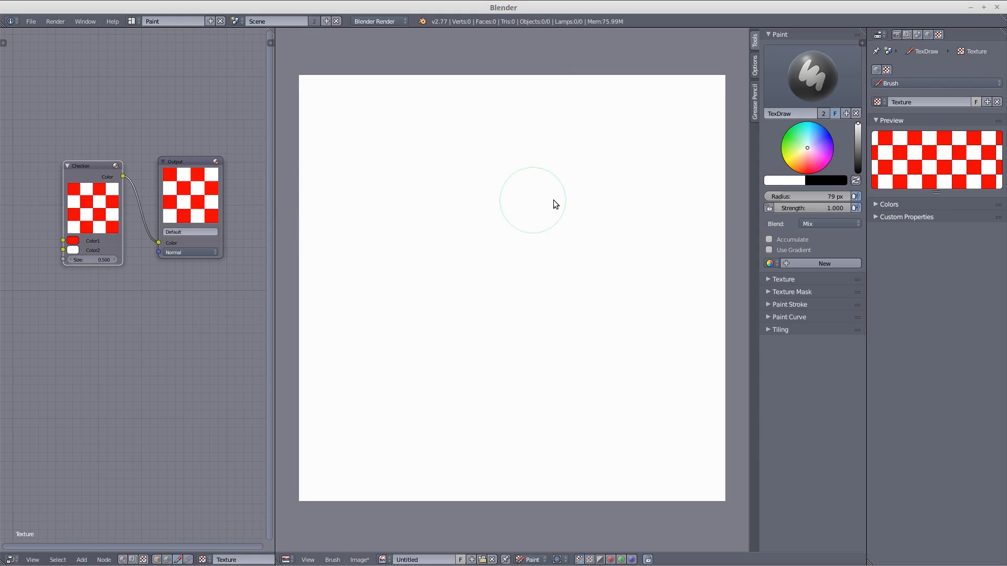
# Step: Show the brush's texture settings, paint the tiled checker texture over the canvas's left half, and undo the painting
pyautogui.click(775, 281)
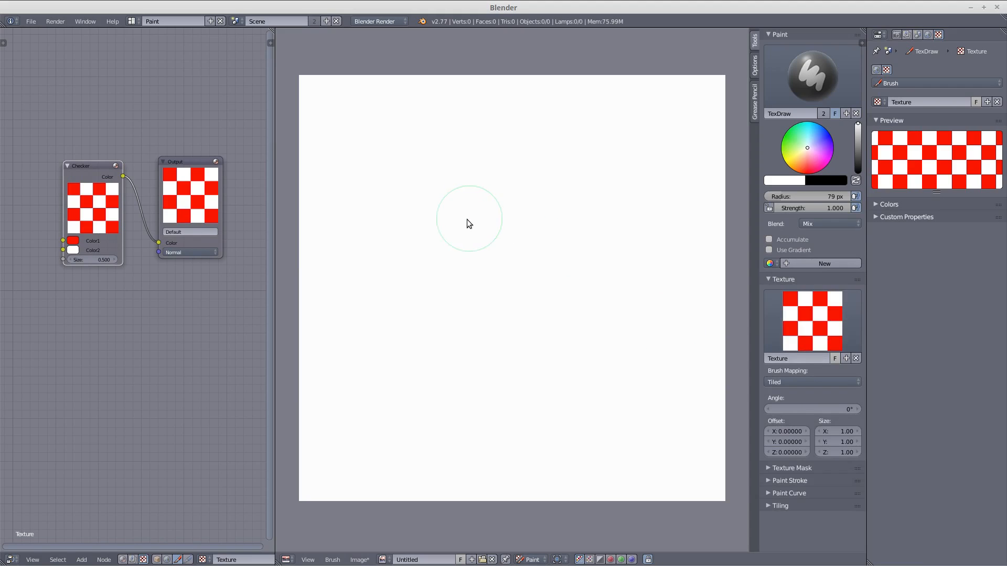
pyautogui.moveTo(505, 230)
pyautogui.mouseDown()
pyautogui.moveTo(449, 230)
pyautogui.moveTo(516, 247)
pyautogui.moveTo(458, 310)
pyautogui.moveTo(468, 231)
pyautogui.moveTo(416, 169)
pyautogui.moveTo(563, 213)
pyautogui.mouseUp()
pyautogui.moveTo(479, 333)
pyautogui.mouseDown()
pyautogui.moveTo(450, 393)
pyautogui.moveTo(477, 304)
pyautogui.moveTo(420, 280)
pyautogui.moveTo(433, 212)
pyautogui.moveTo(387, 168)
pyautogui.moveTo(455, 117)
pyautogui.moveTo(421, 109)
pyautogui.moveTo(451, 89)
pyautogui.moveTo(427, 113)
pyautogui.moveTo(447, 89)
pyautogui.moveTo(413, 71)
pyautogui.moveTo(301, 168)
pyautogui.moveTo(307, 212)
pyautogui.moveTo(292, 272)
pyautogui.moveTo(424, 263)
pyautogui.moveTo(301, 363)
pyautogui.moveTo(473, 338)
pyautogui.moveTo(344, 430)
pyautogui.moveTo(339, 494)
pyautogui.moveTo(450, 464)
pyautogui.mouseUp()
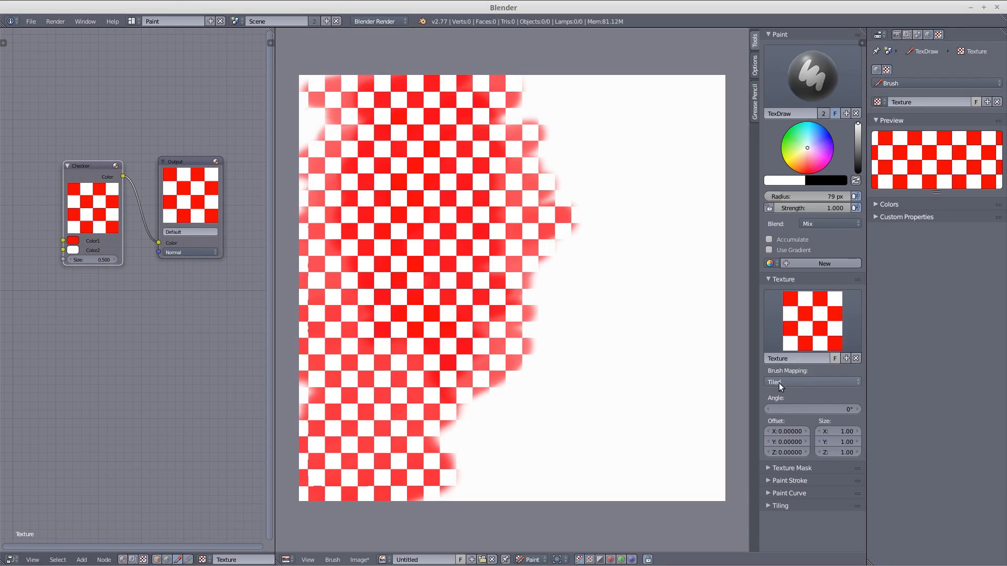
pyautogui.hotkey('ctrl', 'z')
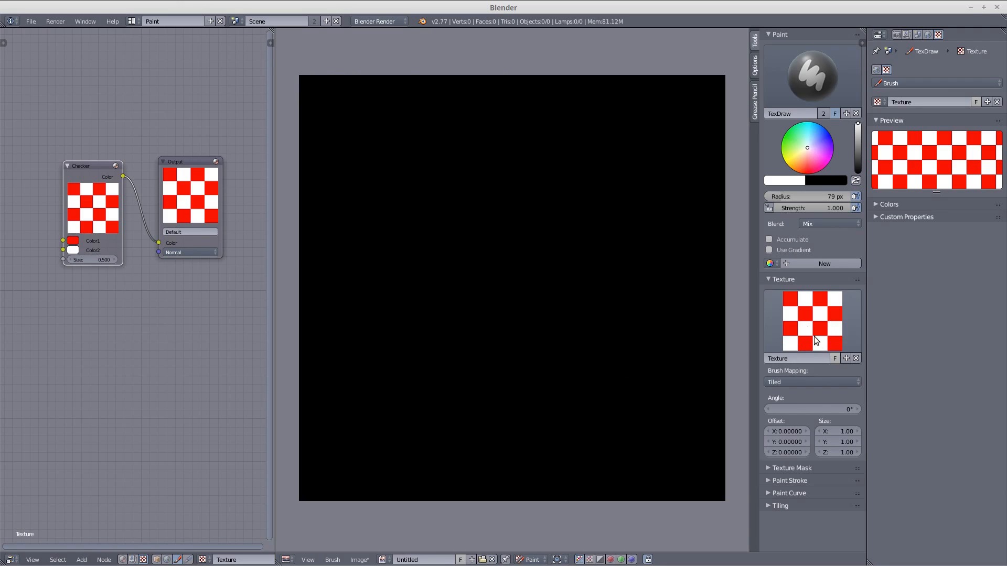
# Step: Set the texture's brush mapping to View Plane and paint several test strokes across the canvas
pyautogui.click(792, 382)
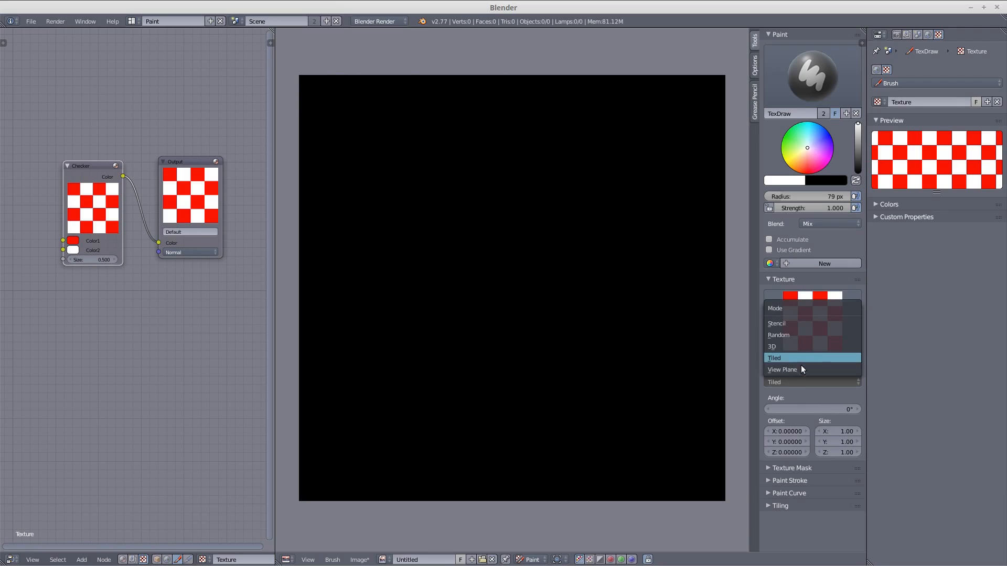
pyautogui.click(797, 370)
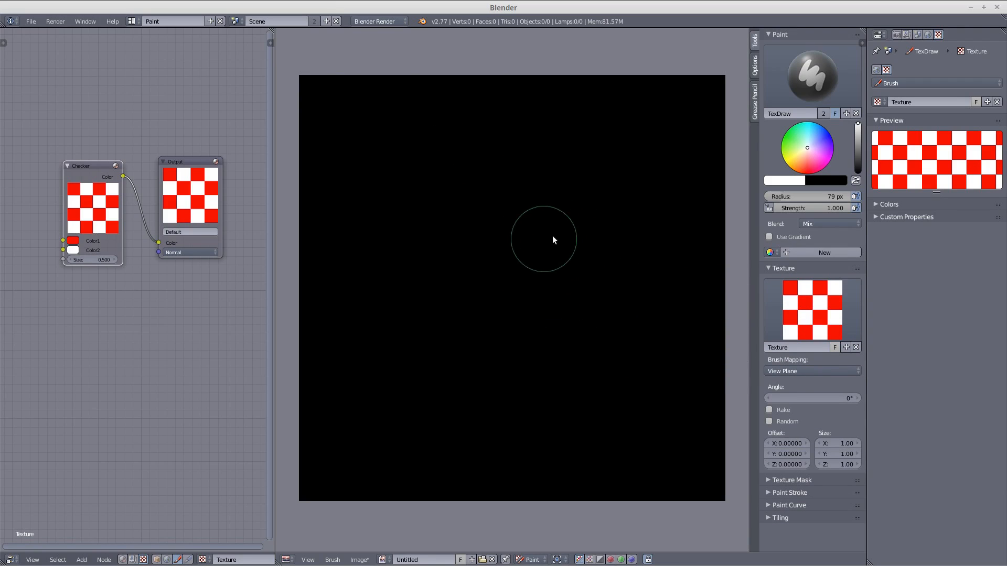
pyautogui.moveTo(420, 196); pyautogui.dragTo(575, 192)
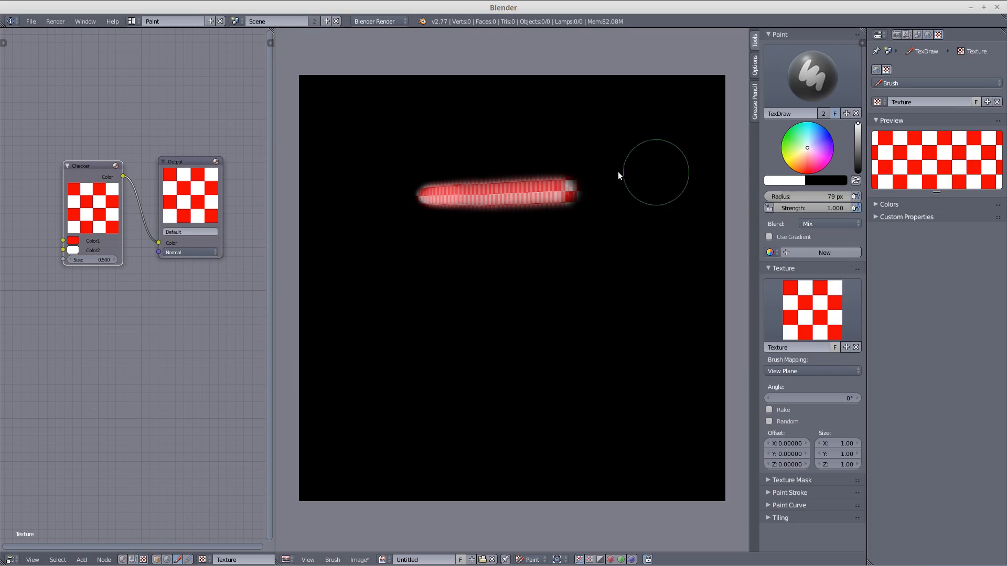
pyautogui.moveTo(373, 143)
pyautogui.mouseDown()
pyautogui.moveTo(627, 150)
pyautogui.moveTo(650, 198)
pyautogui.moveTo(643, 270)
pyautogui.mouseUp()
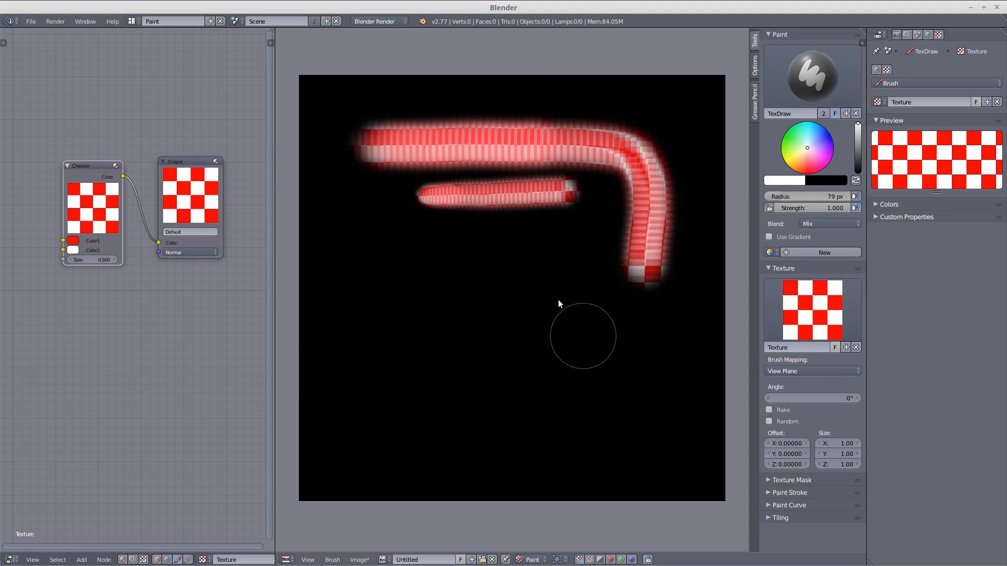
pyautogui.moveTo(640, 241)
pyautogui.mouseDown()
pyautogui.moveTo(652, 314)
pyautogui.moveTo(638, 379)
pyautogui.moveTo(544, 390)
pyautogui.moveTo(449, 379)
pyautogui.moveTo(444, 307)
pyautogui.mouseUp()
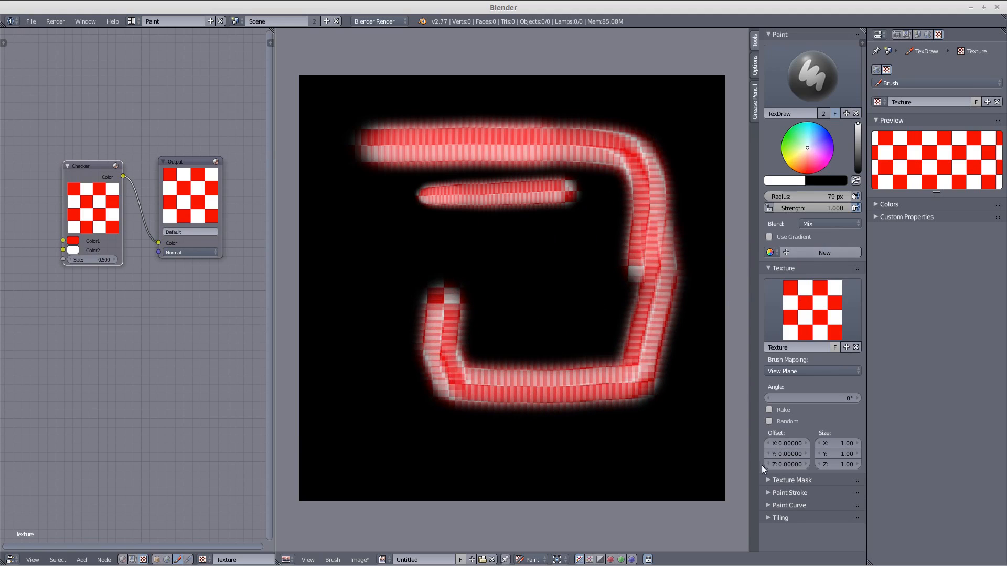
# Step: Show the paint stroke settings, choose the Drag Dot stroke method, and place checker stamps near the canvas's left side
pyautogui.click(769, 493)
pyautogui.scroll(-5, 860, 444)
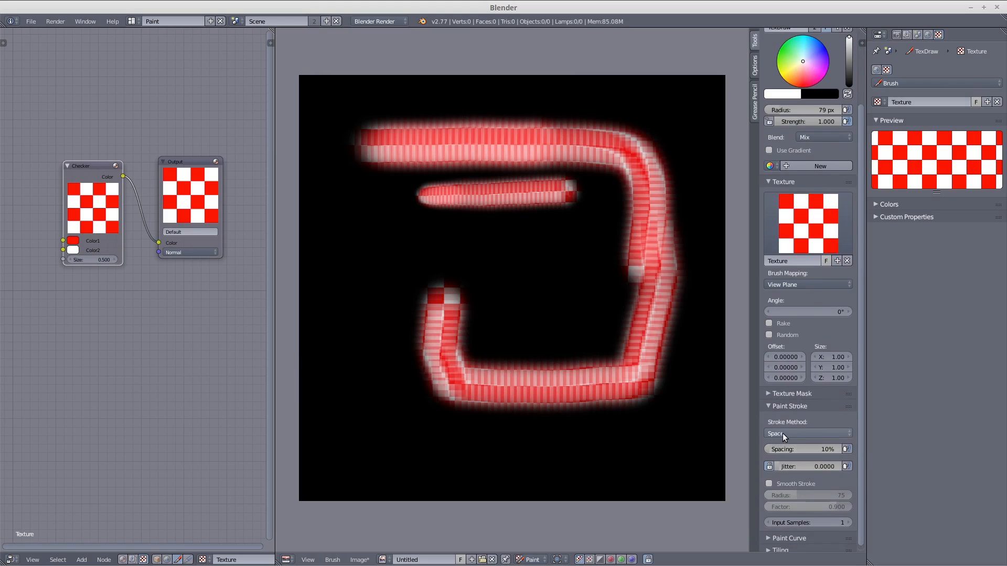
pyautogui.click(783, 434)
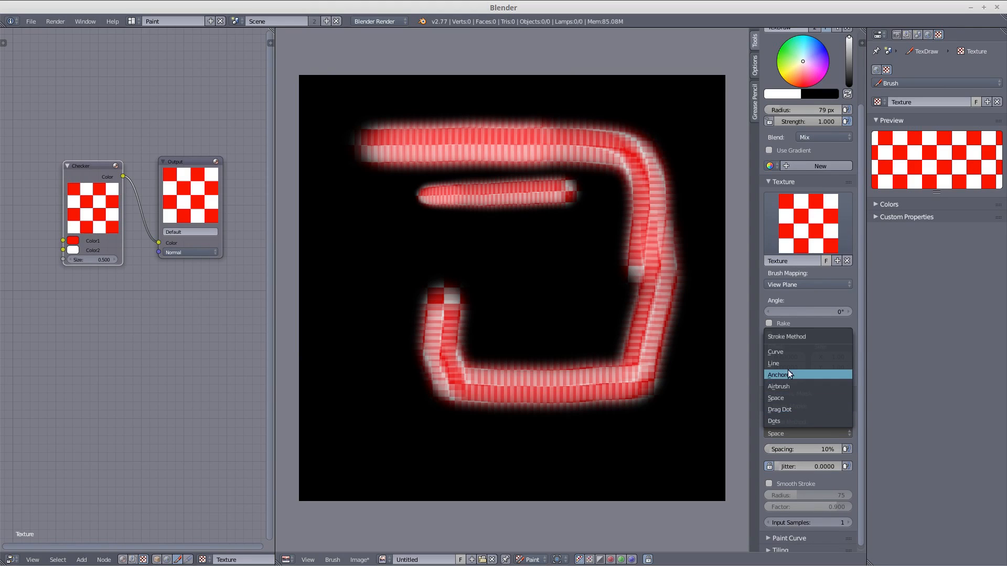
pyautogui.click(790, 410)
pyautogui.moveTo(477, 279)
pyautogui.mouseDown()
pyautogui.moveTo(518, 274)
pyautogui.moveTo(493, 253)
pyautogui.moveTo(397, 246)
pyautogui.moveTo(392, 267)
pyautogui.mouseUp()
pyautogui.moveTo(368, 331); pyautogui.dragTo(378, 310)
pyautogui.moveTo(442, 309); pyautogui.dragTo(394, 284)
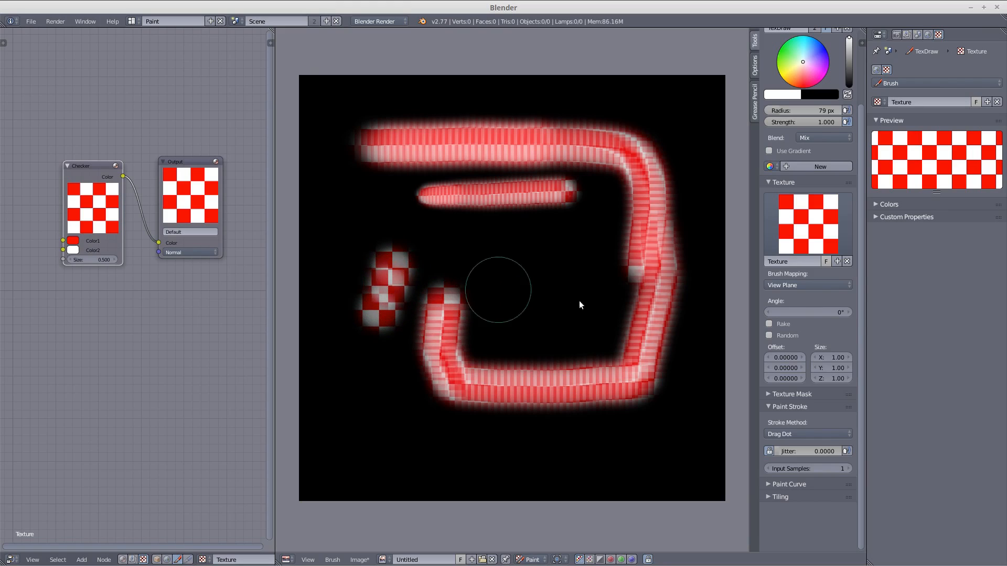
# Step: Change the stroke method to Dots and paint separate checker dabs across the middle and lower part of the canvas
pyautogui.click(791, 433)
pyautogui.click(785, 419)
pyautogui.moveTo(535, 288)
pyautogui.mouseDown()
pyautogui.moveTo(442, 249)
pyautogui.moveTo(368, 195)
pyautogui.moveTo(394, 225)
pyautogui.moveTo(422, 235)
pyautogui.moveTo(563, 244)
pyautogui.moveTo(579, 279)
pyautogui.mouseUp()
pyautogui.click(560, 439)
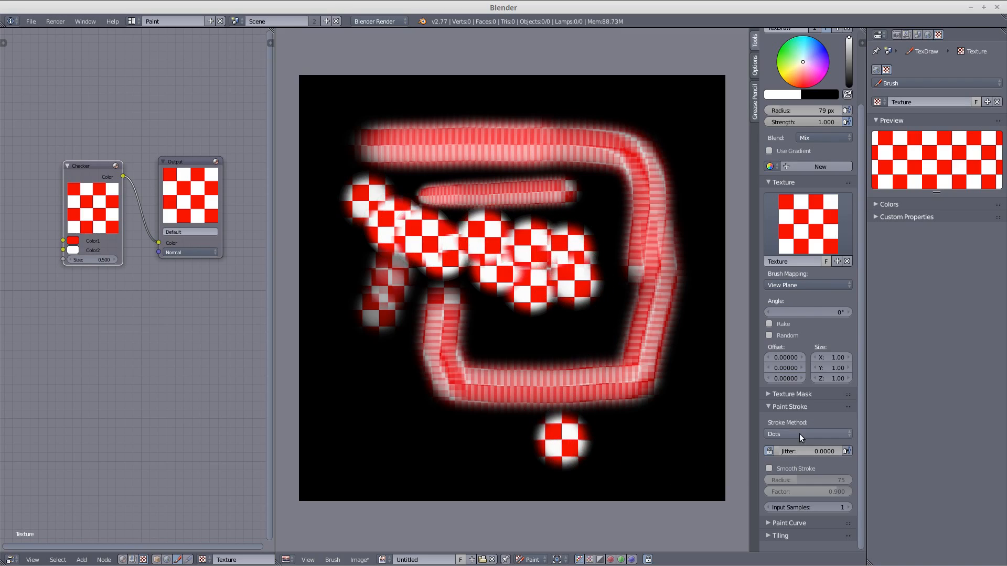
# Step: Change the stroke method to Airbrush and paint a curved stroke from the canvas's lower right around to its left side
pyautogui.click(782, 435)
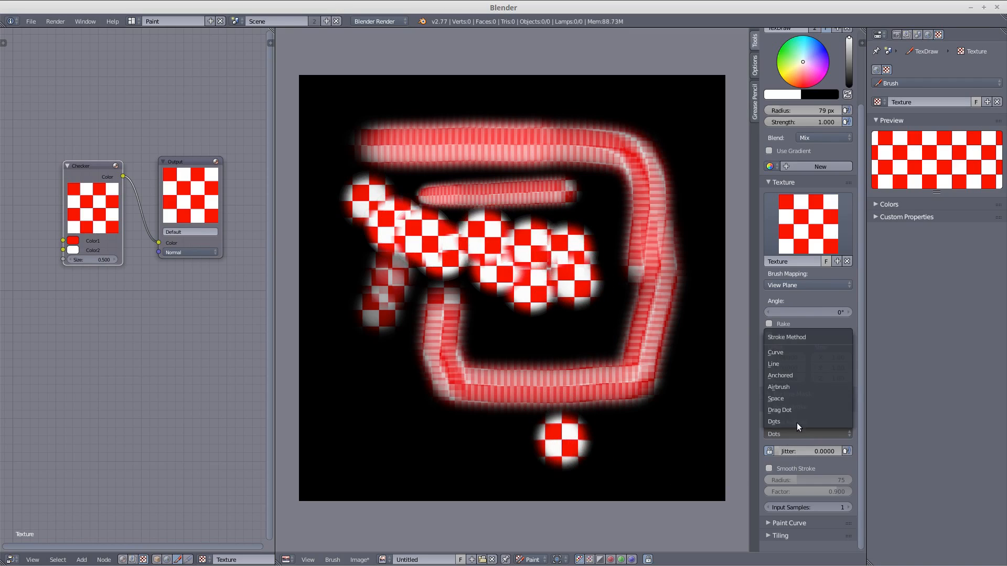
pyautogui.click(783, 386)
pyautogui.moveTo(682, 384)
pyautogui.mouseDown()
pyautogui.moveTo(625, 427)
pyautogui.moveTo(391, 405)
pyautogui.moveTo(360, 344)
pyautogui.moveTo(350, 252)
pyautogui.mouseUp()
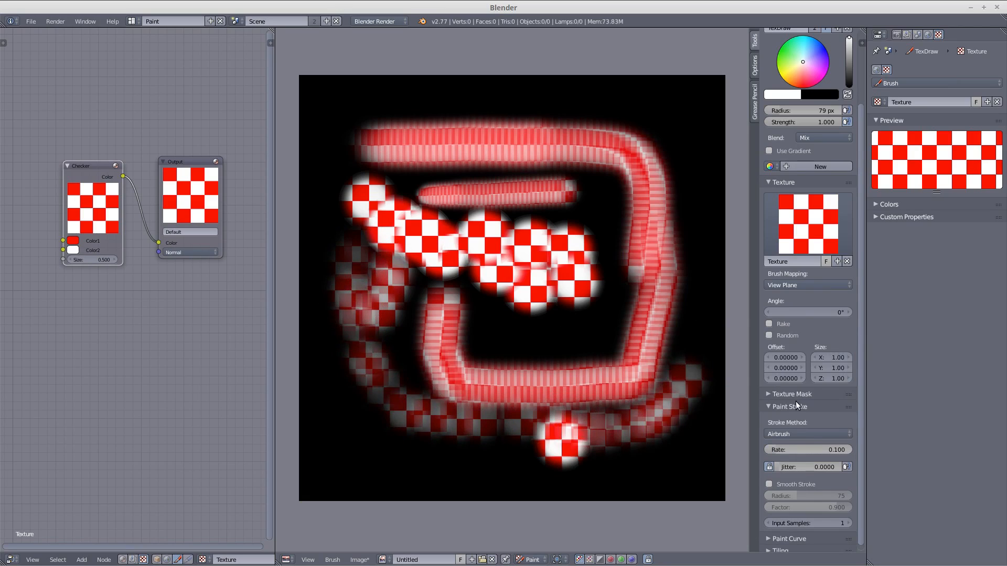
# Step: Change the stroke method to Anchored and place scaled, rotated checker stamps in the canvas's upper right area
pyautogui.click(800, 433)
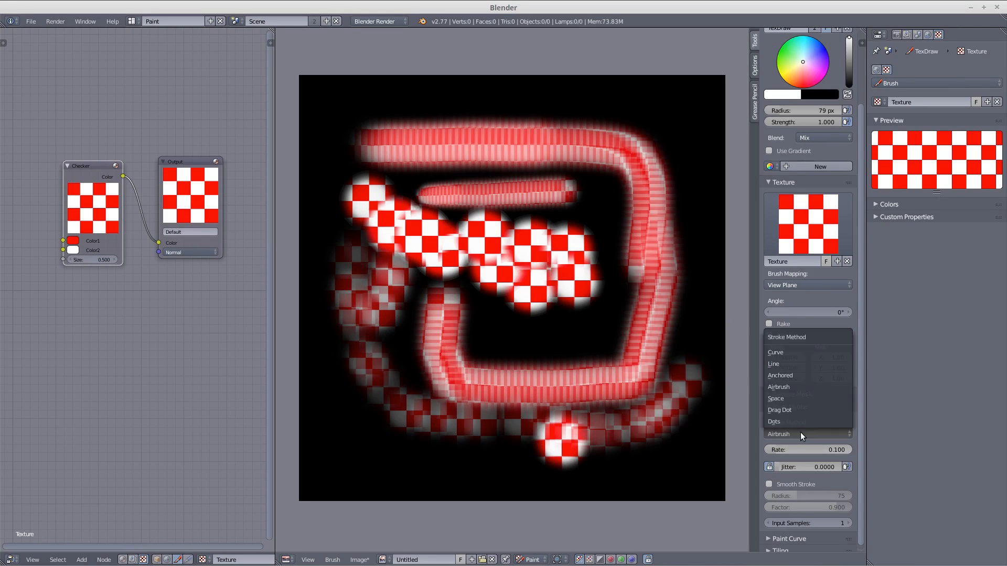
pyautogui.click(797, 375)
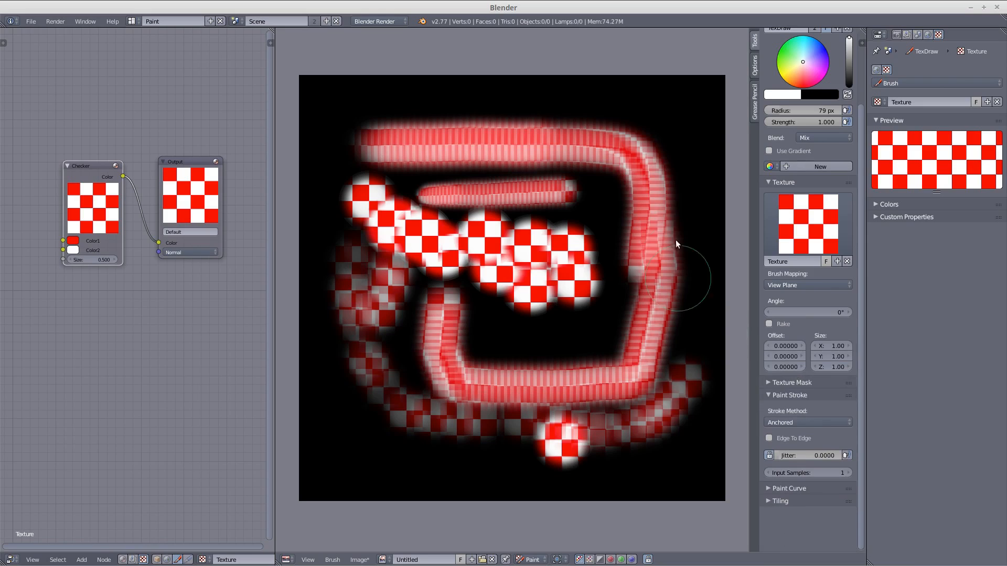
pyautogui.click(607, 195)
pyautogui.moveTo(643, 116); pyautogui.dragTo(700, 169)
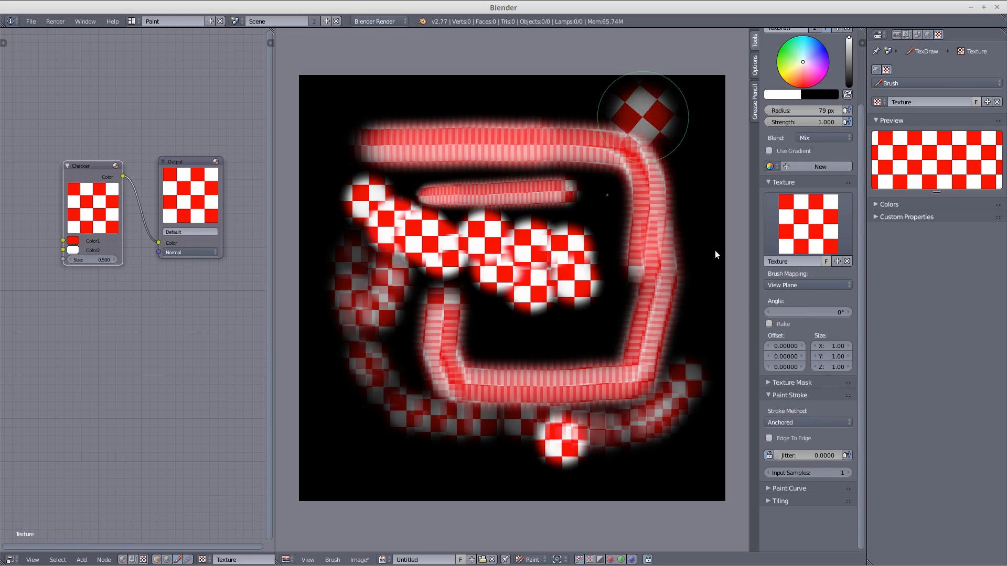
pyautogui.moveTo(829, 373); pyautogui.dragTo(802, 420)
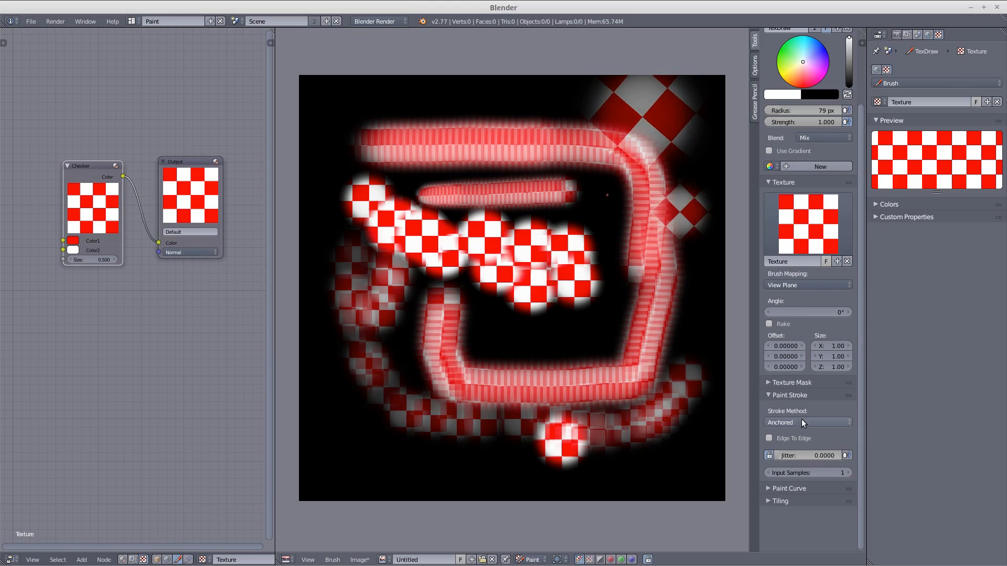
# Step: Change the stroke method to Line and paint a horizontal line near the canvas's lower edge and a long diagonal across it
pyautogui.click(801, 421)
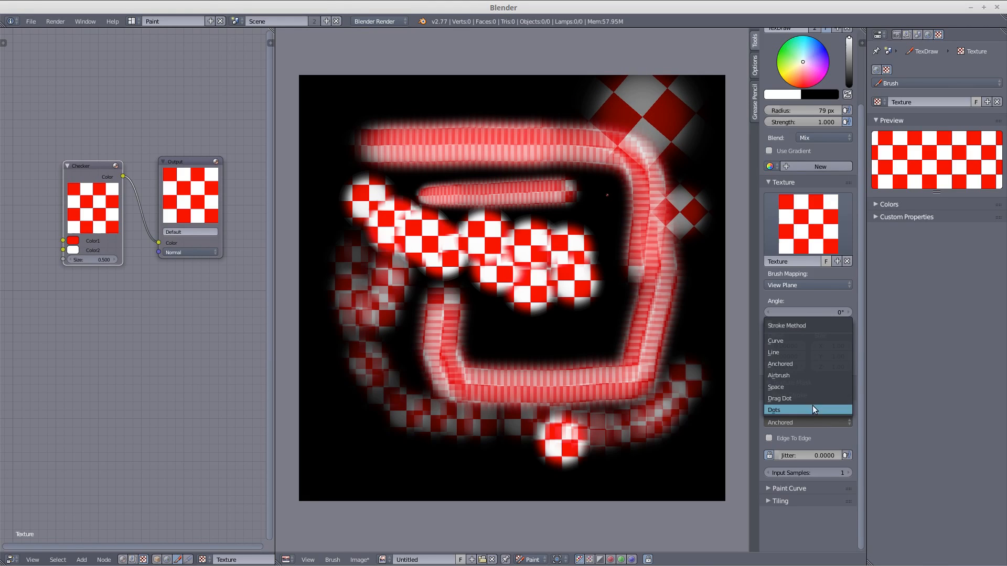
pyautogui.click(800, 353)
pyautogui.moveTo(335, 448); pyautogui.dragTo(626, 450)
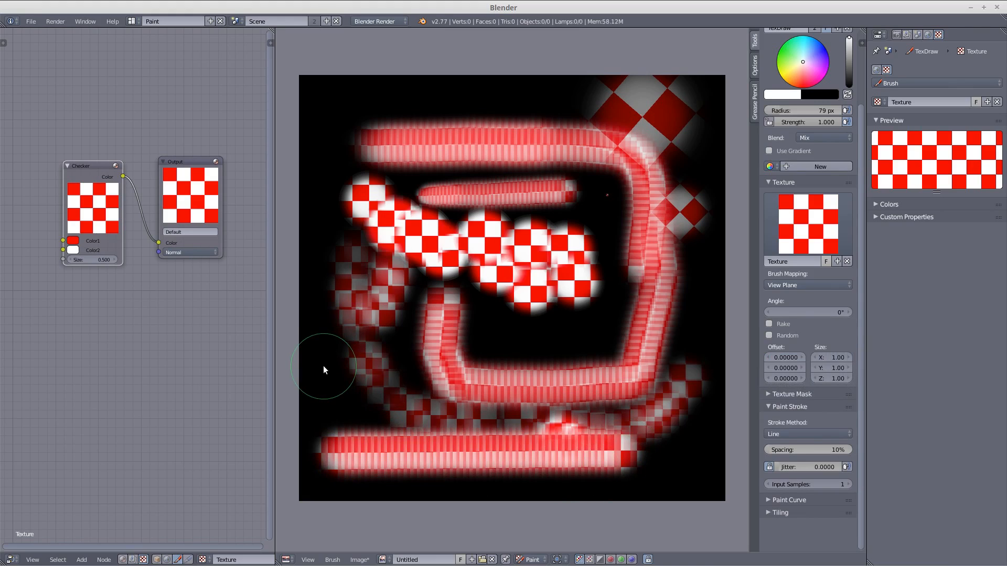
pyautogui.moveTo(531, 128)
pyautogui.mouseDown()
pyautogui.moveTo(514, 105)
pyautogui.moveTo(587, 97)
pyautogui.mouseUp()
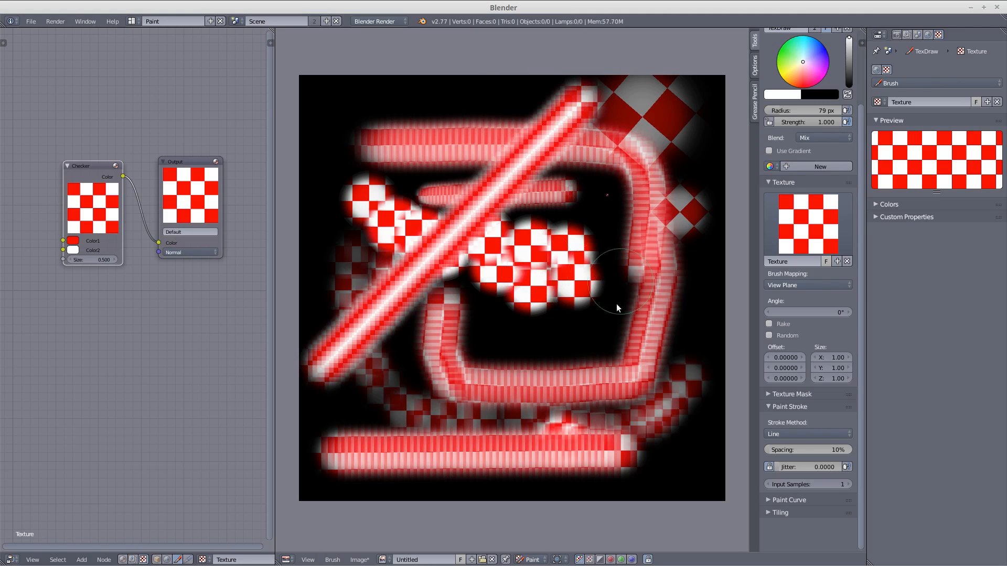
# Step: Change the stroke method to Curve and delete all points of the existing paint curve
pyautogui.click(792, 433)
pyautogui.click(803, 348)
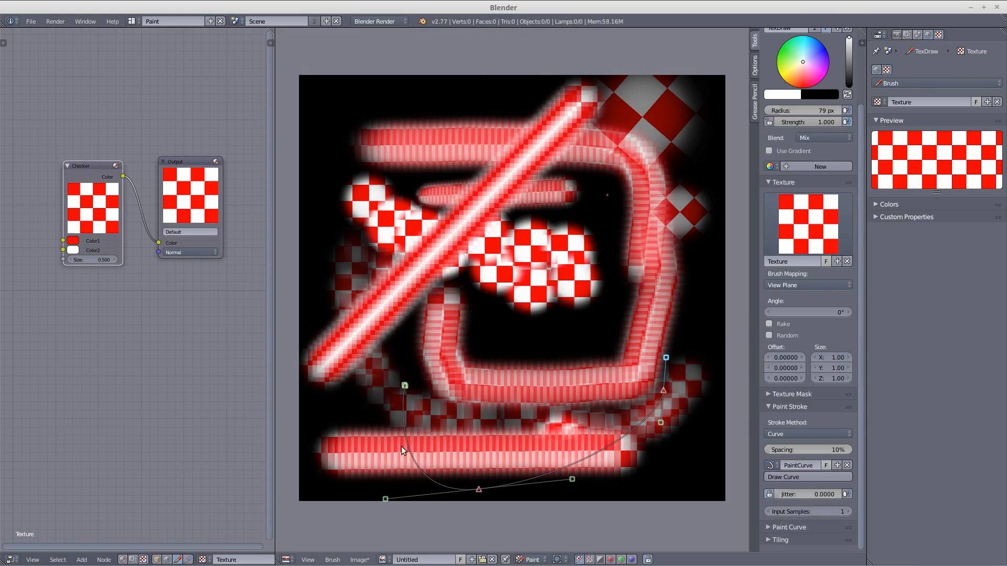
pyautogui.press('a')
pyautogui.press('a')
pyautogui.press('a')
pyautogui.press('a')
pyautogui.press('a')
pyautogui.press('a')
pyautogui.press('a')
pyautogui.press('a')
pyautogui.press('x')
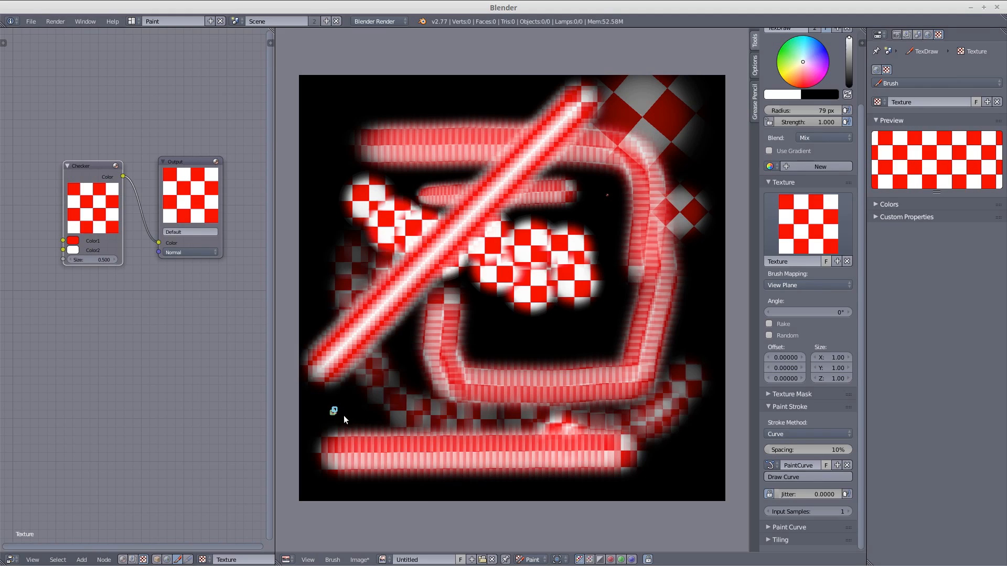
# Step: Add points to a new paint curve looping from the canvas's lower left around its right side, and paint along it
pyautogui.moveTo(612, 198)
pyautogui.keyDown('ctrl'); pyautogui.mouseDown()
pyautogui.moveTo(669, 211)
pyautogui.moveTo(710, 278)
pyautogui.moveTo(797, 275)
pyautogui.mouseUp(); pyautogui.keyUp('ctrl')
pyautogui.keyDown('ctrl'); pyautogui.moveTo(640, 361); pyautogui.dragTo(601, 387); pyautogui.keyUp('ctrl')
pyautogui.keyDown('ctrl'); pyautogui.moveTo(488, 436); pyautogui.dragTo(523, 410); pyautogui.keyUp('ctrl')
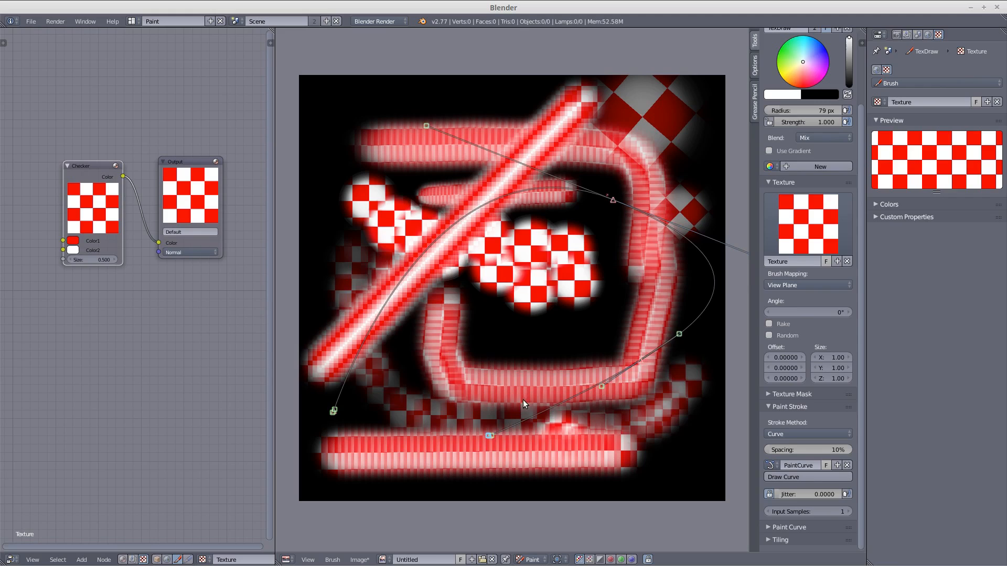
pyautogui.press('Return')
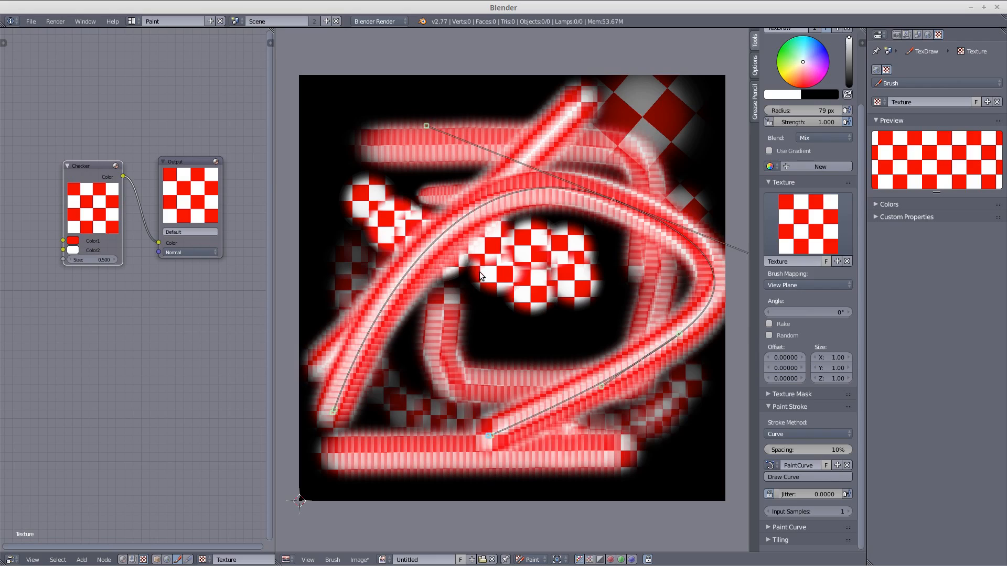
# Step: Reload the image to clear the canvas and paint along the curve with the brush mapping set to Tiled
pyautogui.hotkey('alt', 'r')
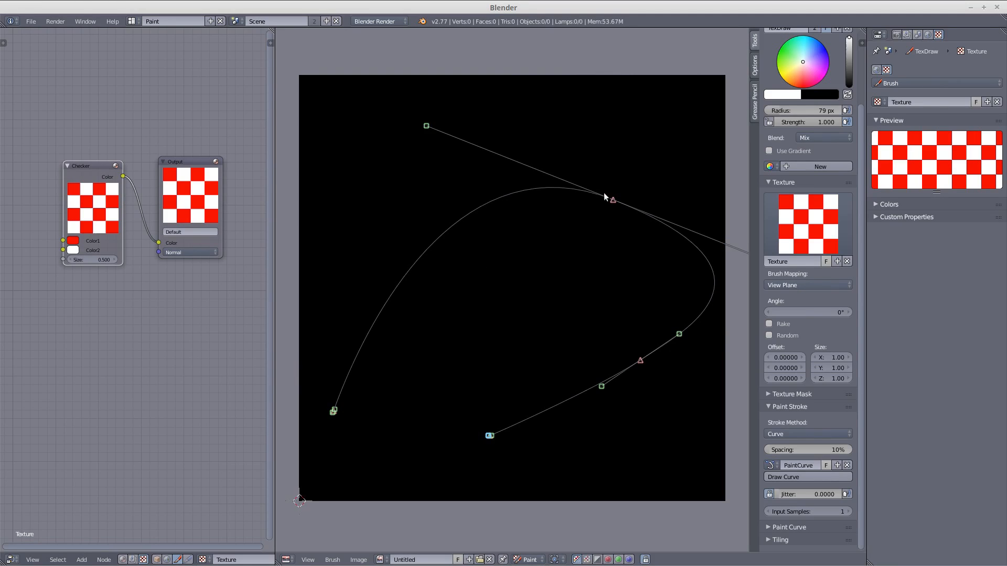
pyautogui.click(794, 285)
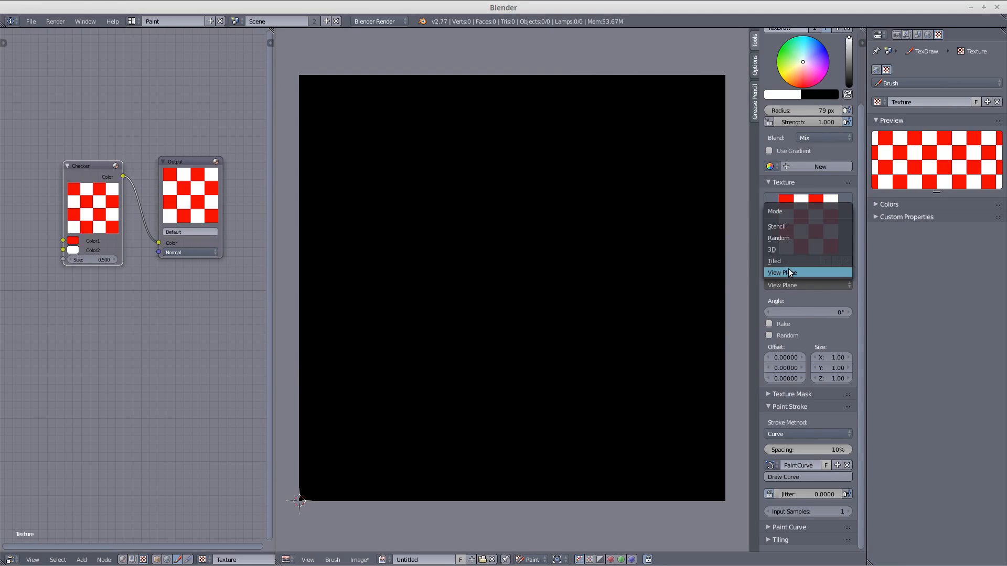
pyautogui.click(791, 263)
pyautogui.press('Return')
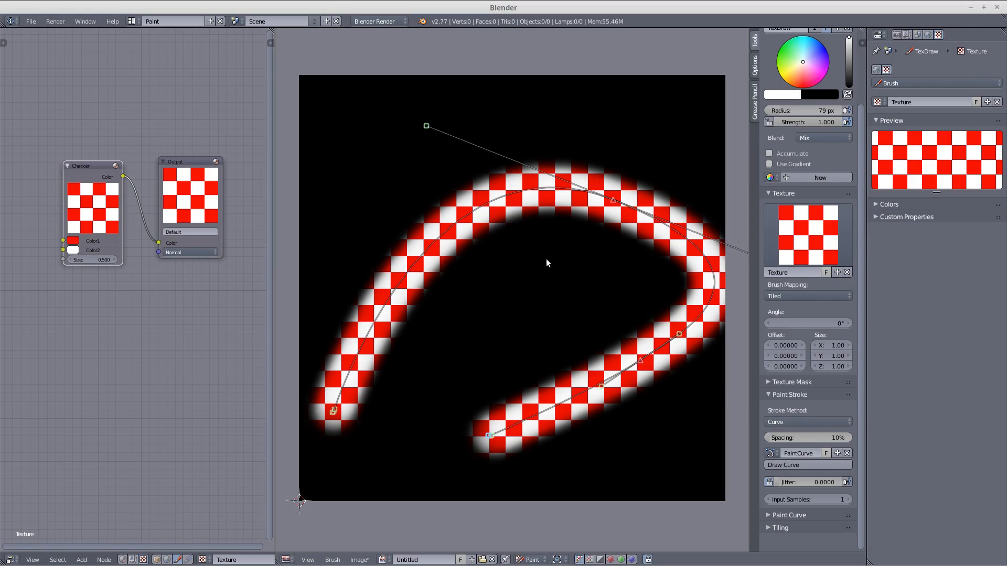
# Step: Set the stroke method to Space, paint a test stroke in the middle of the canvas, and reload the image to clear it
pyautogui.press('e')
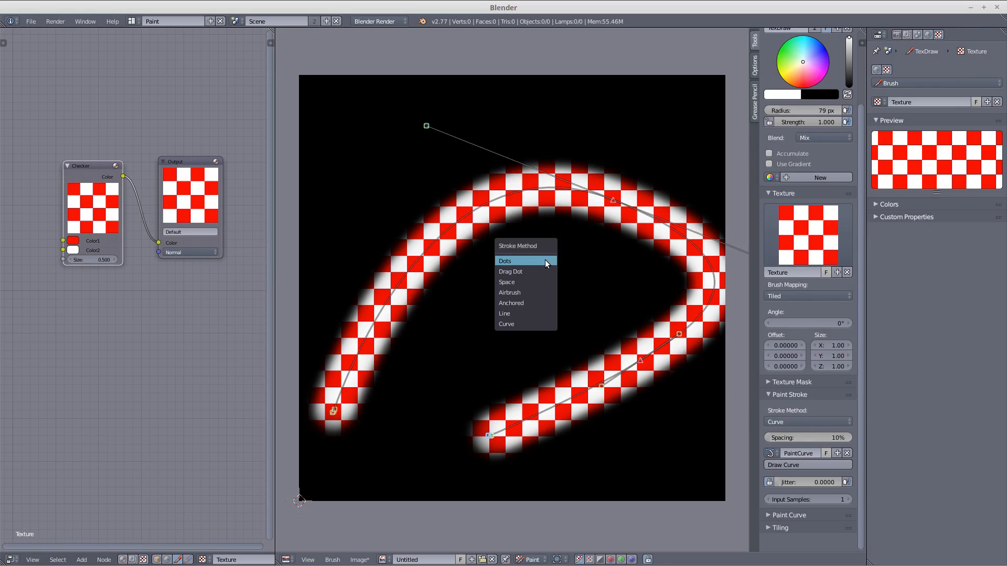
pyautogui.click(517, 282)
pyautogui.moveTo(477, 273)
pyautogui.mouseDown()
pyautogui.moveTo(499, 279)
pyautogui.moveTo(494, 252)
pyautogui.moveTo(543, 288)
pyautogui.mouseUp()
pyautogui.hotkey('alt', 'r')
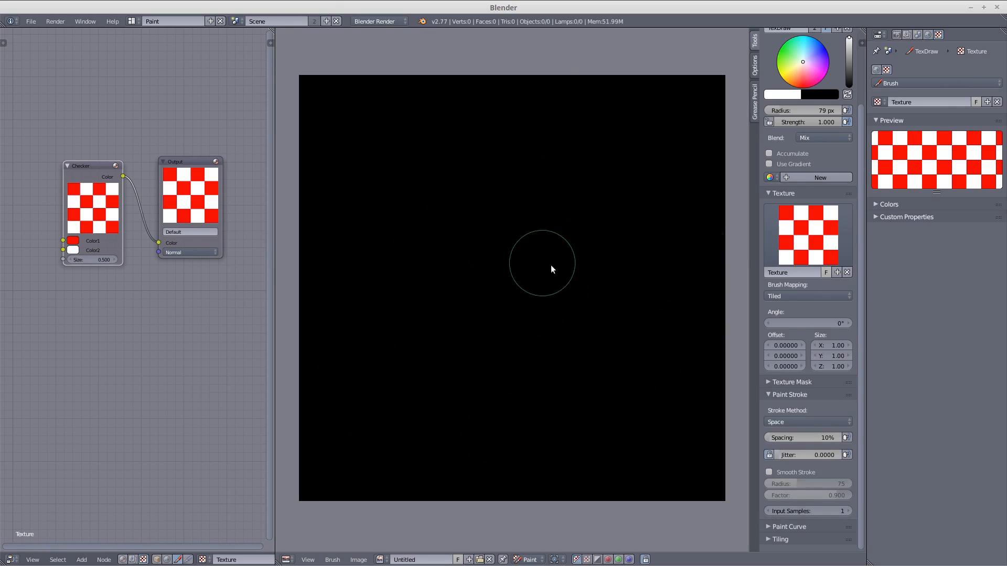
# Step: Set the brush mapping to 3D and paint the checker texture over the entire canvas
pyautogui.click(797, 296)
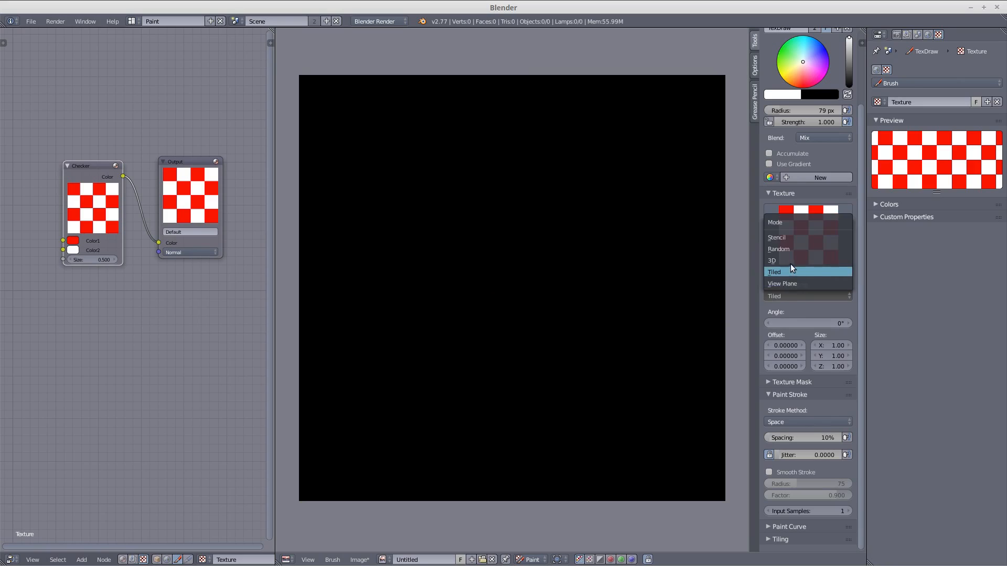
pyautogui.click(789, 263)
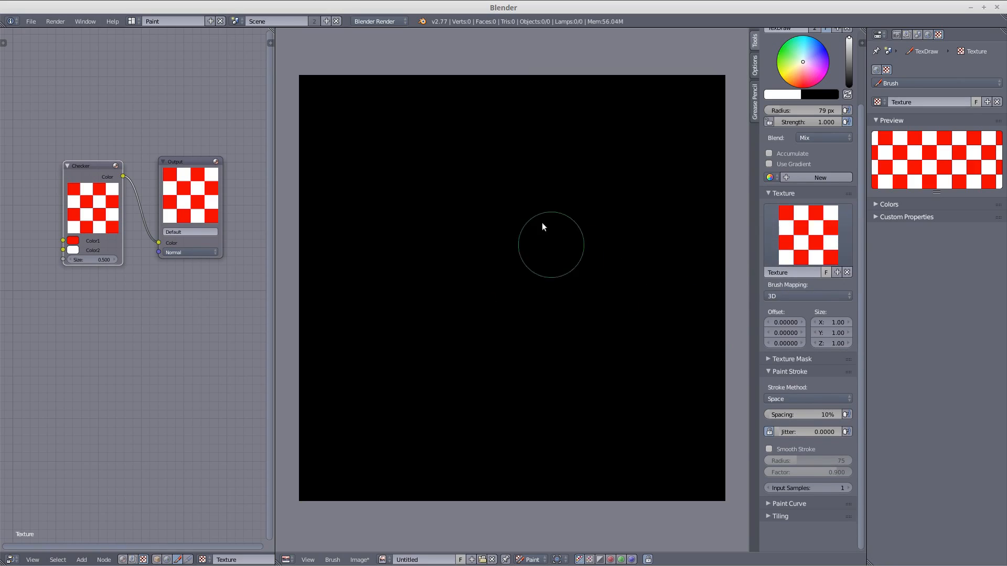
pyautogui.moveTo(322, 84)
pyautogui.mouseDown()
pyautogui.moveTo(495, 85)
pyautogui.moveTo(478, 105)
pyautogui.moveTo(546, 141)
pyautogui.moveTo(592, 150)
pyautogui.moveTo(685, 90)
pyautogui.moveTo(629, 160)
pyautogui.moveTo(472, 270)
pyautogui.moveTo(535, 333)
pyautogui.moveTo(603, 427)
pyautogui.moveTo(690, 501)
pyautogui.moveTo(726, 333)
pyautogui.moveTo(717, 266)
pyautogui.moveTo(410, 224)
pyautogui.moveTo(288, 175)
pyautogui.moveTo(313, 225)
pyautogui.moveTo(465, 279)
pyautogui.moveTo(427, 354)
pyautogui.moveTo(308, 482)
pyautogui.moveTo(565, 479)
pyautogui.moveTo(672, 443)
pyautogui.moveTo(699, 280)
pyautogui.moveTo(681, 191)
pyautogui.moveTo(571, 144)
pyautogui.moveTo(612, 71)
pyautogui.moveTo(700, 101)
pyautogui.moveTo(679, 228)
pyautogui.moveTo(364, 103)
pyautogui.moveTo(279, 94)
pyautogui.moveTo(434, 126)
pyautogui.mouseUp()
pyautogui.moveTo(436, 187)
pyautogui.mouseDown()
pyautogui.moveTo(427, 224)
pyautogui.moveTo(327, 263)
pyautogui.moveTo(393, 322)
pyautogui.moveTo(540, 317)
pyautogui.moveTo(731, 271)
pyautogui.moveTo(636, 452)
pyautogui.moveTo(654, 492)
pyautogui.moveTo(706, 488)
pyautogui.mouseUp()
# Step: Set the texture size to 5.00 on all axes and paint the canvas's centre, repainting part of it with all offsets at 0.70
pyautogui.click(831, 323)
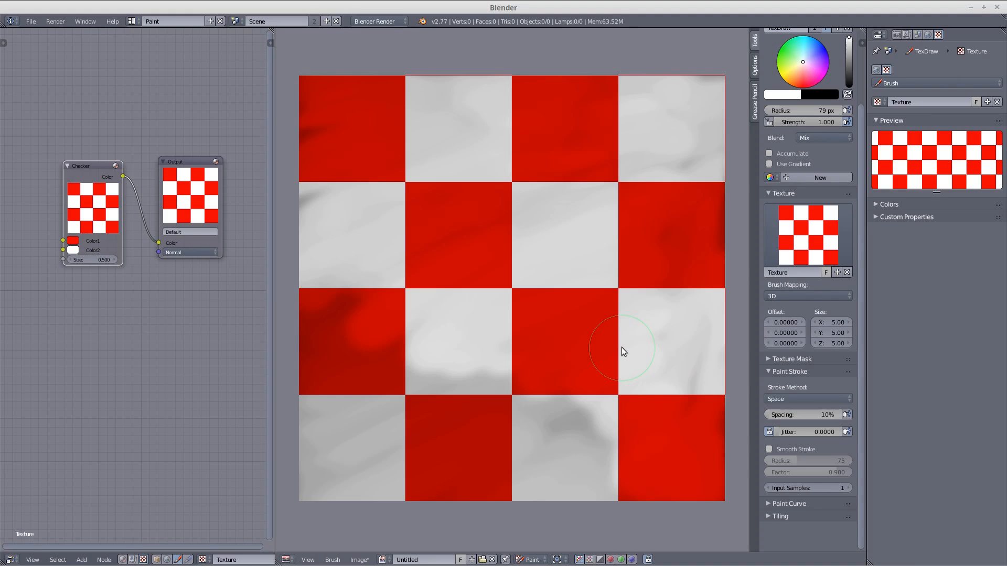
pyautogui.moveTo(472, 210)
pyautogui.mouseDown()
pyautogui.moveTo(499, 216)
pyautogui.moveTo(430, 324)
pyautogui.moveTo(496, 150)
pyautogui.moveTo(384, 167)
pyautogui.moveTo(517, 216)
pyautogui.moveTo(530, 274)
pyautogui.moveTo(528, 238)
pyautogui.moveTo(511, 298)
pyautogui.moveTo(553, 317)
pyautogui.moveTo(485, 383)
pyautogui.moveTo(521, 421)
pyautogui.moveTo(543, 261)
pyautogui.moveTo(570, 338)
pyautogui.moveTo(597, 205)
pyautogui.moveTo(456, 146)
pyautogui.moveTo(452, 108)
pyautogui.moveTo(351, 199)
pyautogui.moveTo(444, 263)
pyautogui.moveTo(382, 364)
pyautogui.moveTo(524, 370)
pyautogui.moveTo(499, 447)
pyautogui.moveTo(662, 346)
pyautogui.mouseUp()
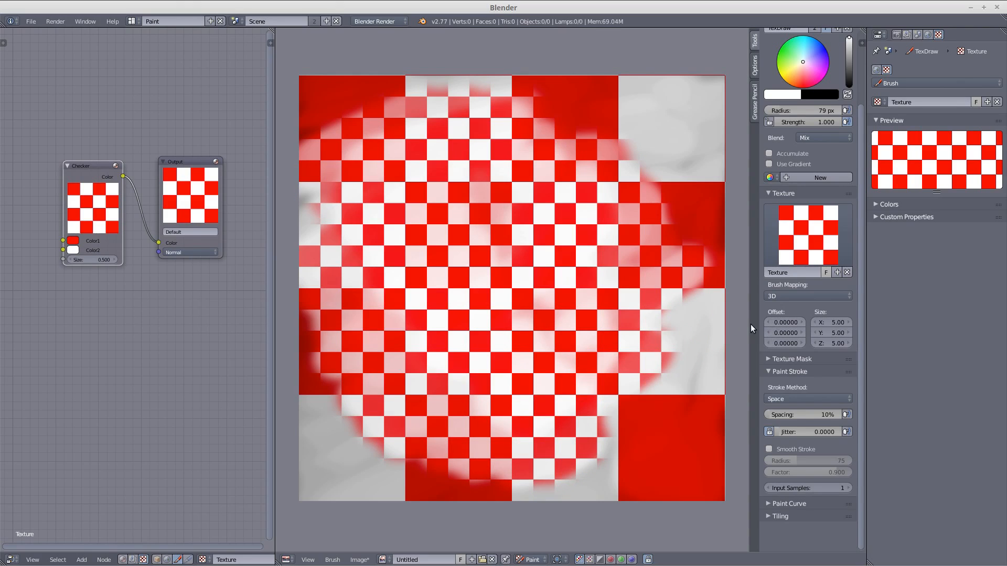
pyautogui.moveTo(786, 322); pyautogui.dragTo(785, 344)
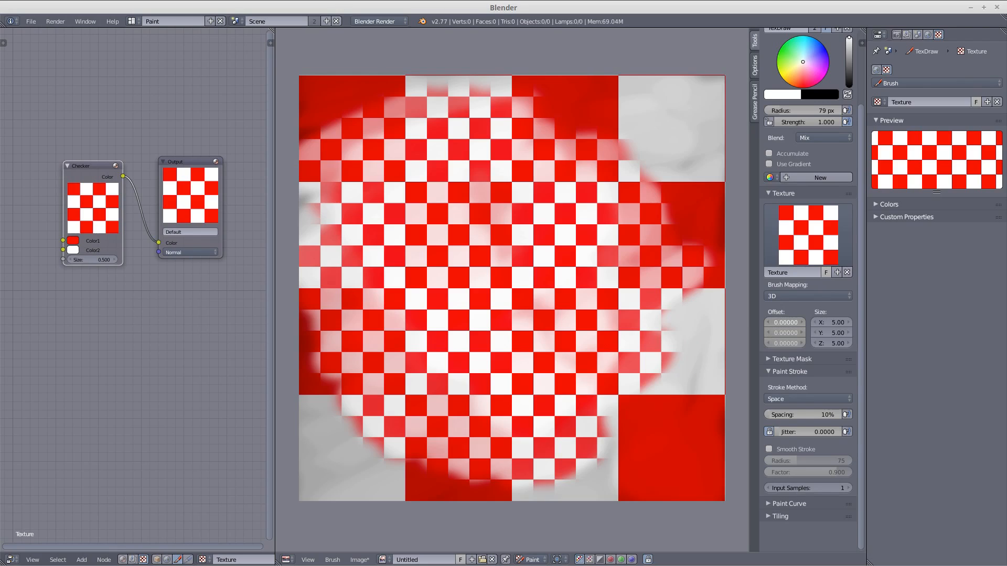
pyautogui.moveTo(391, 233)
pyautogui.mouseDown()
pyautogui.moveTo(474, 243)
pyautogui.moveTo(518, 268)
pyautogui.moveTo(496, 325)
pyautogui.mouseUp()
pyautogui.moveTo(537, 260)
pyautogui.mouseDown()
pyautogui.moveTo(449, 231)
pyautogui.moveTo(648, 272)
pyautogui.moveTo(563, 357)
pyautogui.moveTo(517, 360)
pyautogui.moveTo(578, 370)
pyautogui.mouseUp()
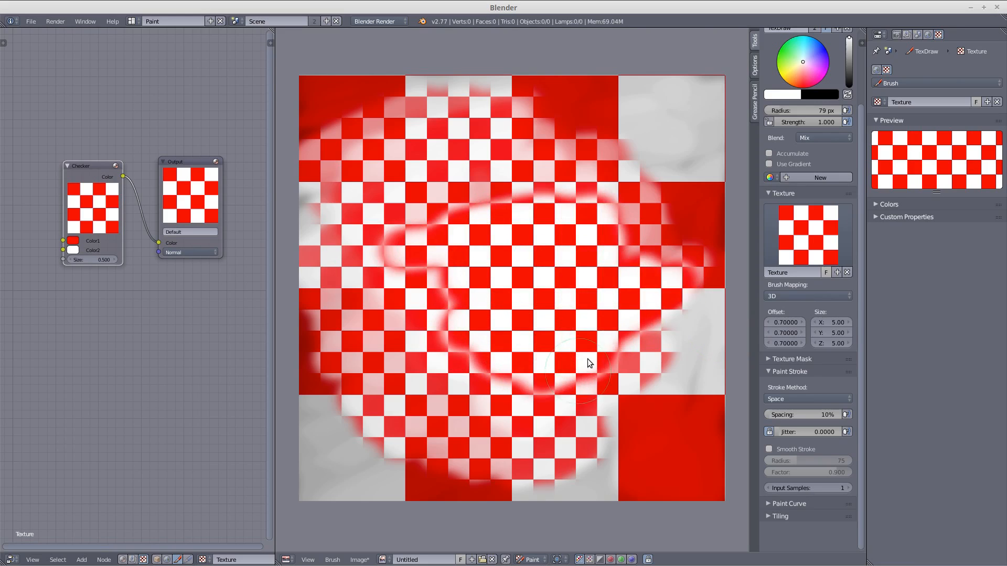
# Step: Paint the left part of the canvas with all texture offsets at 1.70, and the area below with the X offset at 1.90
pyautogui.moveTo(793, 321); pyautogui.dragTo(793, 344)
pyautogui.press('Return')
pyautogui.moveTo(457, 283)
pyautogui.mouseDown()
pyautogui.moveTo(440, 368)
pyautogui.moveTo(336, 304)
pyautogui.mouseUp()
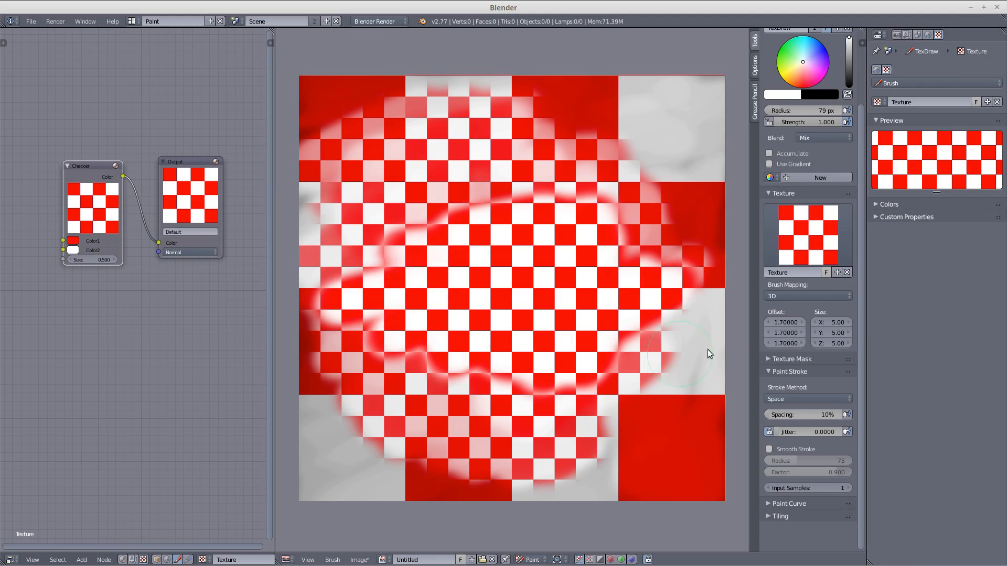
pyautogui.click(801, 322)
pyautogui.moveTo(394, 418); pyautogui.dragTo(416, 406)
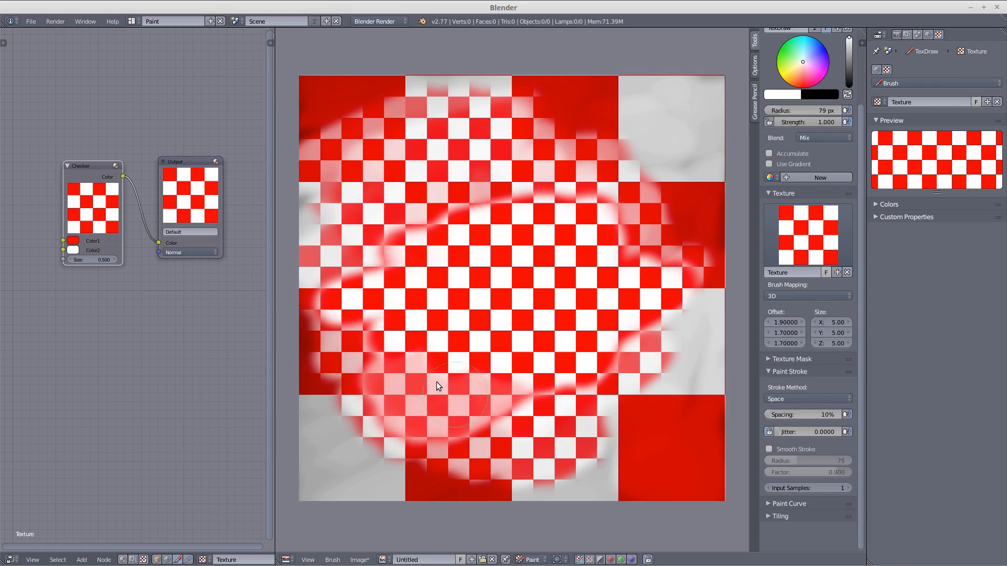
# Step: Paint one more stroke over the canvas's upper-left area, set all texture offsets to 1.00, and reload the image to clear it
pyautogui.moveTo(409, 235)
pyautogui.mouseDown()
pyautogui.moveTo(483, 162)
pyautogui.moveTo(569, 208)
pyautogui.moveTo(396, 171)
pyautogui.moveTo(549, 193)
pyautogui.moveTo(497, 142)
pyautogui.moveTo(445, 262)
pyautogui.mouseUp()
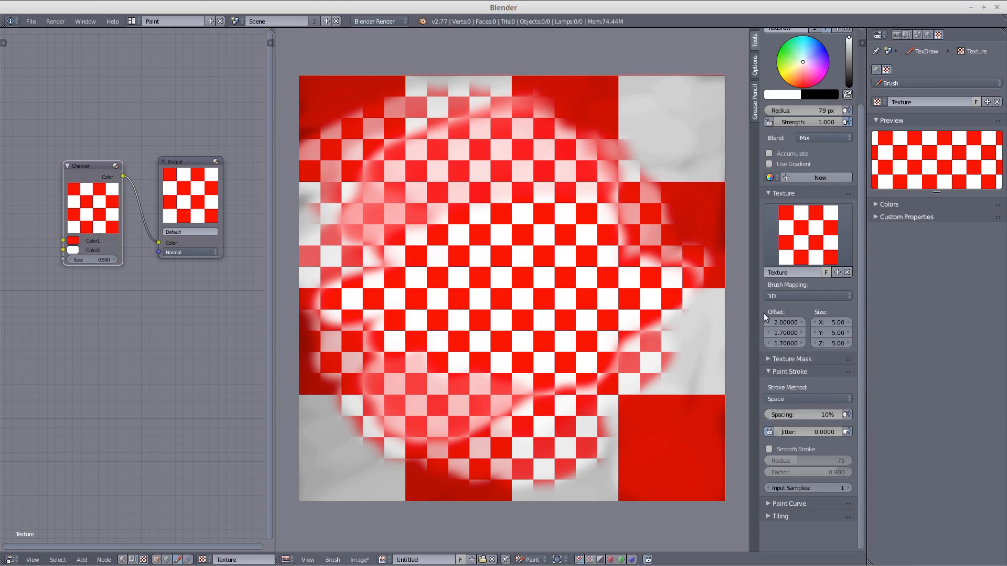
pyautogui.click(775, 320)
pyautogui.write('1')
pyautogui.press('Tab')
pyautogui.write('1')
pyautogui.press('Tab')
pyautogui.write('1')
pyautogui.hotkey('alt', 'r')
# Step: Paint three checker patches across the middle of the canvas with progressively smaller brushes, down to a 15 px radius
pyautogui.press('f')
pyautogui.click(500, 239)
pyautogui.press('f')
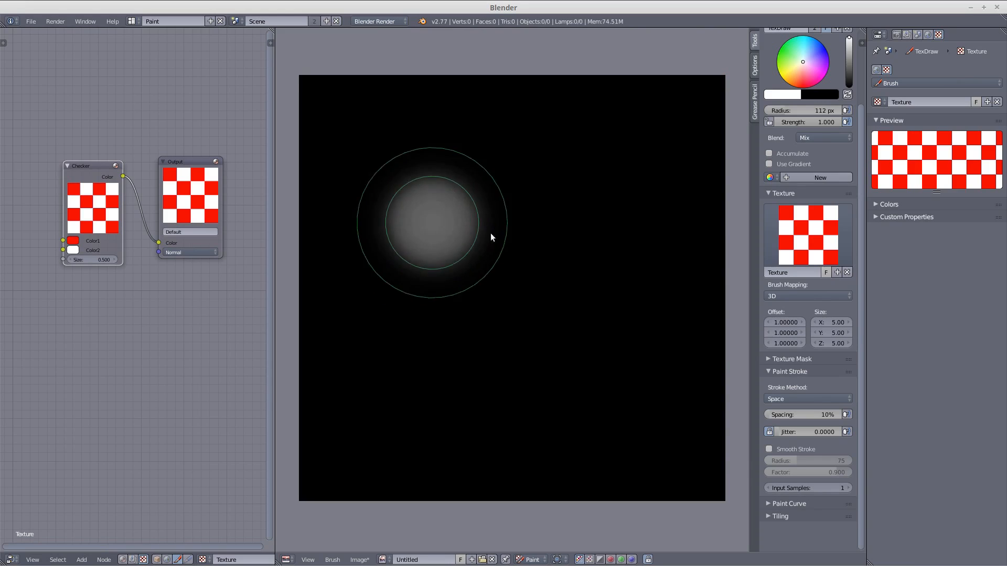
pyautogui.rightClick(479, 228)
pyautogui.moveTo(464, 199)
pyautogui.mouseDown()
pyautogui.moveTo(555, 213)
pyautogui.moveTo(505, 256)
pyautogui.mouseUp()
pyautogui.press('f')
pyautogui.click(512, 282)
pyautogui.moveTo(525, 316); pyautogui.dragTo(612, 254)
pyautogui.moveTo(534, 288)
pyautogui.mouseDown()
pyautogui.moveTo(574, 322)
pyautogui.moveTo(660, 266)
pyautogui.mouseUp()
pyautogui.moveTo(608, 187); pyautogui.dragTo(662, 195)
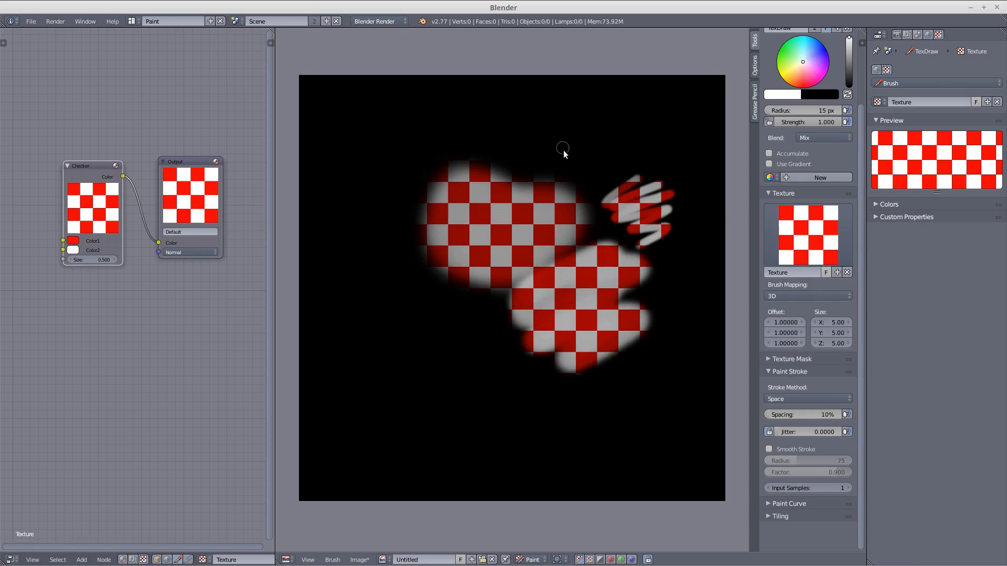
# Step: Paint a scribble above the patches at reduced brush strength, and another beside it at full strength, 1.000
pyautogui.press('f')
pyautogui.press('Escape')
pyautogui.hotkey('shift', 'f')
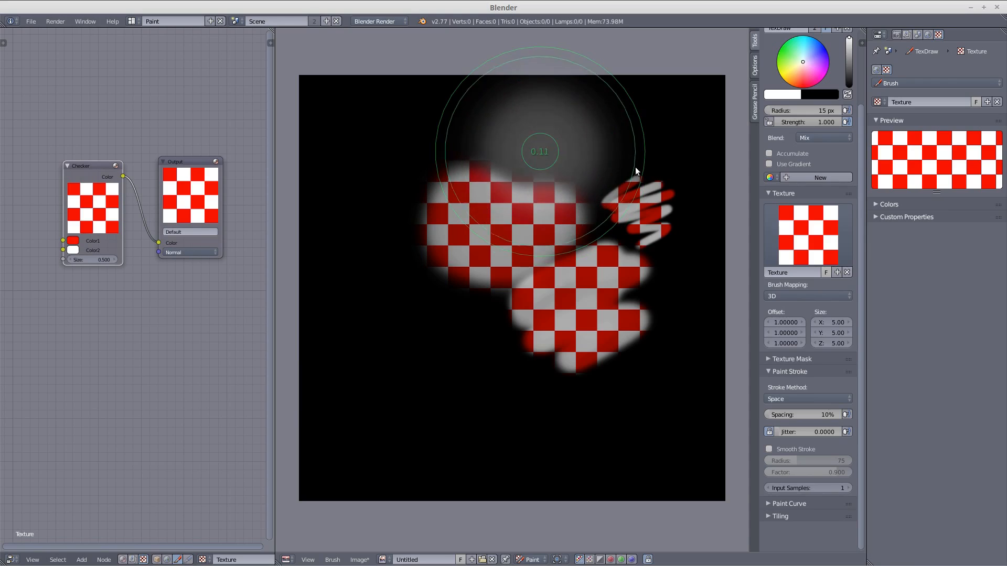
pyautogui.click(583, 162)
pyautogui.moveTo(545, 130)
pyautogui.mouseDown()
pyautogui.moveTo(543, 149)
pyautogui.moveTo(625, 173)
pyautogui.mouseUp()
pyautogui.hotkey('shift', 'f')
pyautogui.click(529, 134)
pyautogui.moveTo(534, 125); pyautogui.dragTo(519, 115)
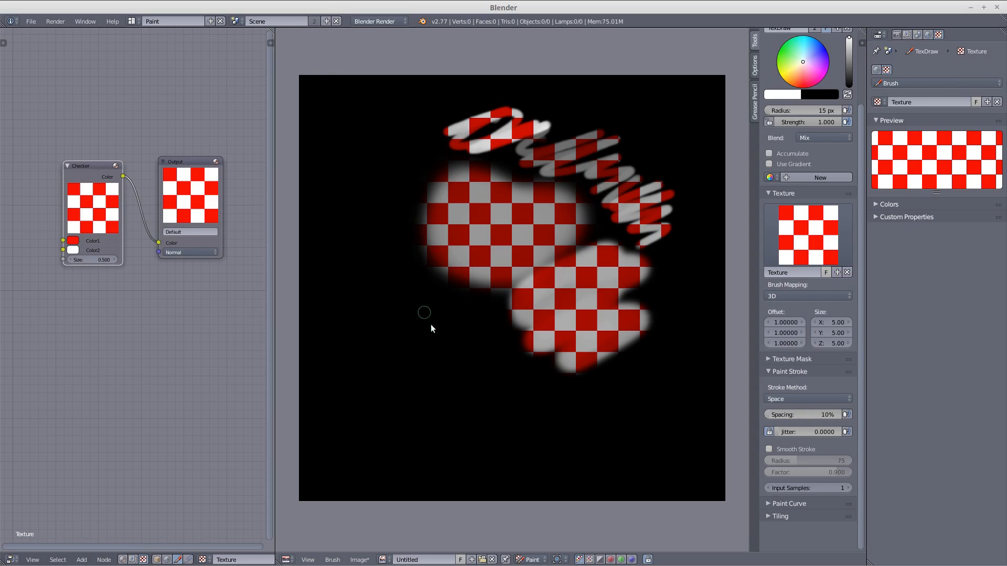
# Step: Set the brush radius to 113 px and paint the canvas's left and centre with different texture angles, ending at 289.351°
pyautogui.press('f')
pyautogui.click(474, 331)
pyautogui.hotkey('ctrl', 'f')
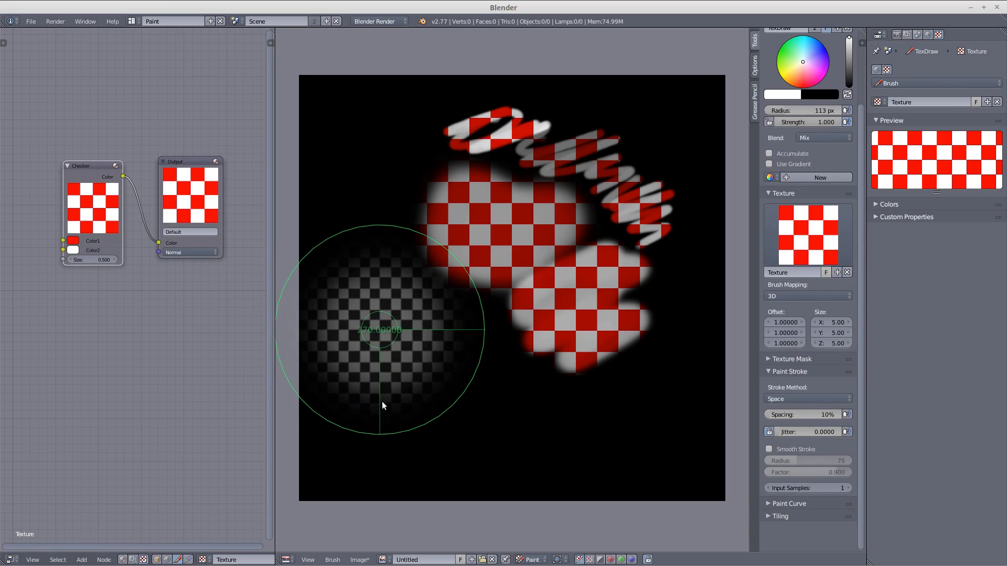
pyautogui.click(380, 407)
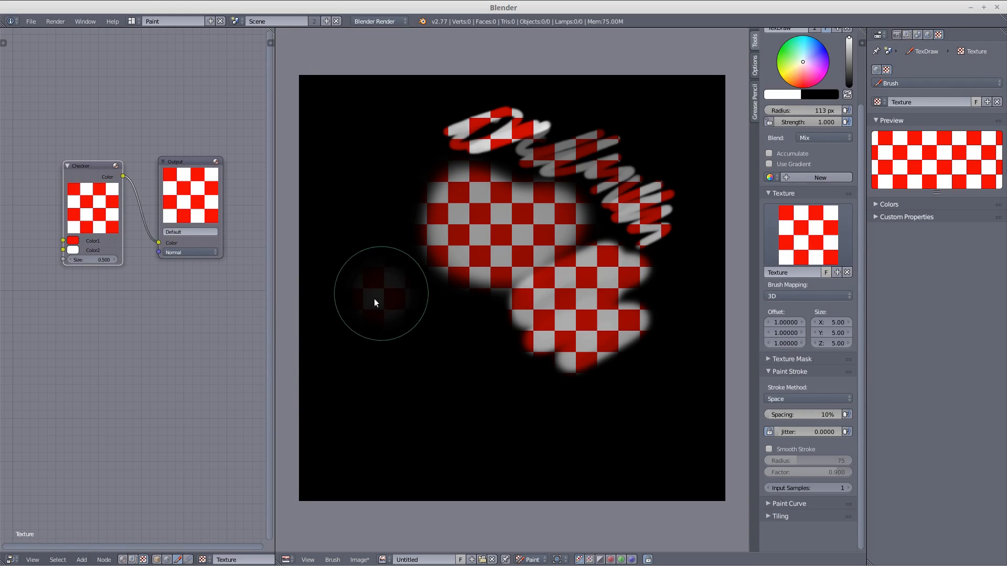
pyautogui.moveTo(394, 319)
pyautogui.mouseDown()
pyautogui.moveTo(407, 340)
pyautogui.moveTo(398, 349)
pyautogui.moveTo(480, 367)
pyautogui.mouseUp()
pyautogui.hotkey('ctrl', 'f')
pyautogui.click(414, 339)
pyautogui.hotkey('ctrl', 'f')
pyautogui.click(449, 329)
pyautogui.moveTo(450, 324)
pyautogui.mouseDown()
pyautogui.moveTo(451, 269)
pyautogui.moveTo(498, 304)
pyautogui.moveTo(490, 234)
pyautogui.moveTo(427, 194)
pyautogui.moveTo(537, 298)
pyautogui.moveTo(577, 276)
pyautogui.mouseUp()
# Step: Set the brush mapping to Tiled and paint over most of the canvas, rotating the texture to 306.812°
pyautogui.click(784, 293)
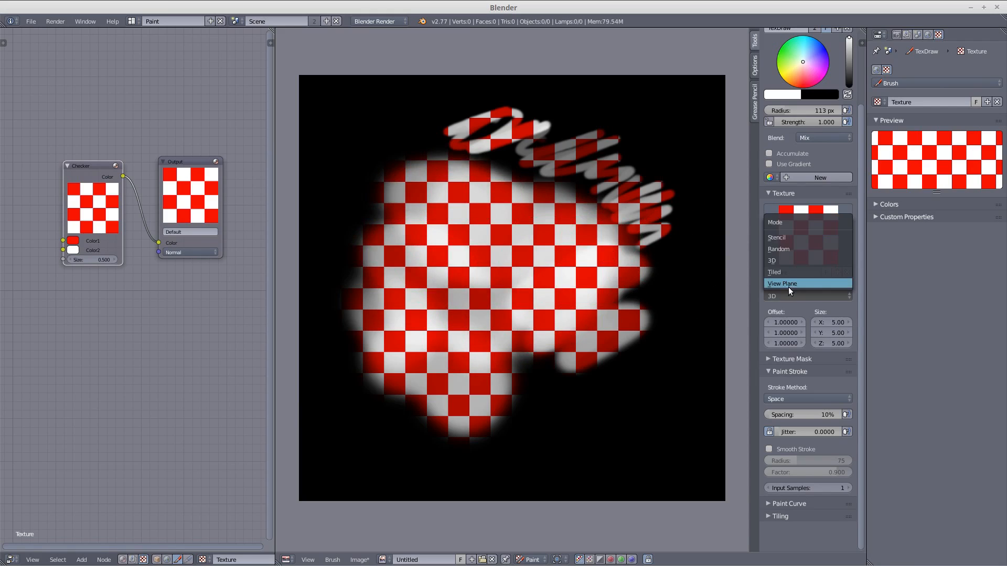
pyautogui.click(785, 272)
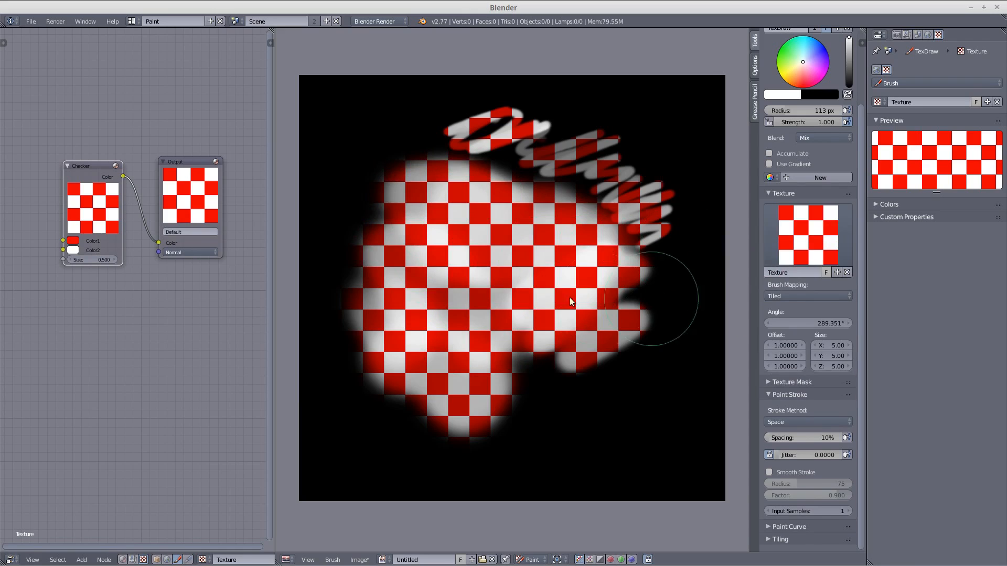
pyautogui.moveTo(511, 383)
pyautogui.mouseDown()
pyautogui.moveTo(574, 360)
pyautogui.moveTo(578, 439)
pyautogui.moveTo(498, 212)
pyautogui.moveTo(400, 210)
pyautogui.moveTo(539, 141)
pyautogui.moveTo(662, 172)
pyautogui.moveTo(761, 301)
pyautogui.mouseUp()
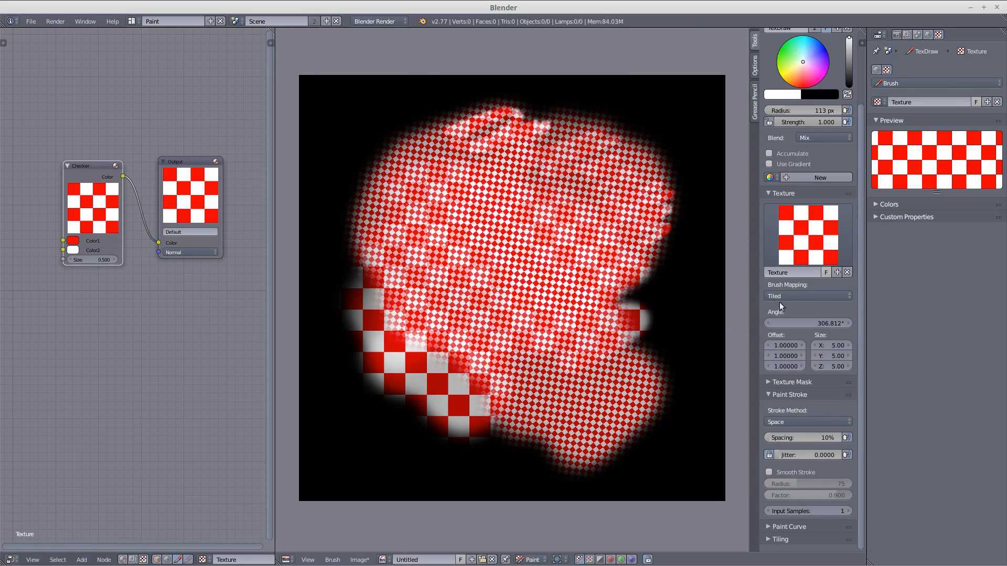
# Step: Set the brush mapping to View Plane, paint over the existing pattern, clear the canvas, and paint strokes in its centre
pyautogui.click(795, 296)
pyautogui.click(798, 285)
pyautogui.moveTo(667, 285)
pyautogui.mouseDown()
pyautogui.moveTo(682, 297)
pyautogui.moveTo(669, 325)
pyautogui.moveTo(665, 308)
pyautogui.moveTo(685, 363)
pyautogui.moveTo(669, 370)
pyautogui.moveTo(619, 290)
pyautogui.moveTo(663, 264)
pyautogui.moveTo(651, 237)
pyautogui.moveTo(660, 213)
pyautogui.moveTo(637, 166)
pyautogui.moveTo(603, 157)
pyautogui.mouseUp()
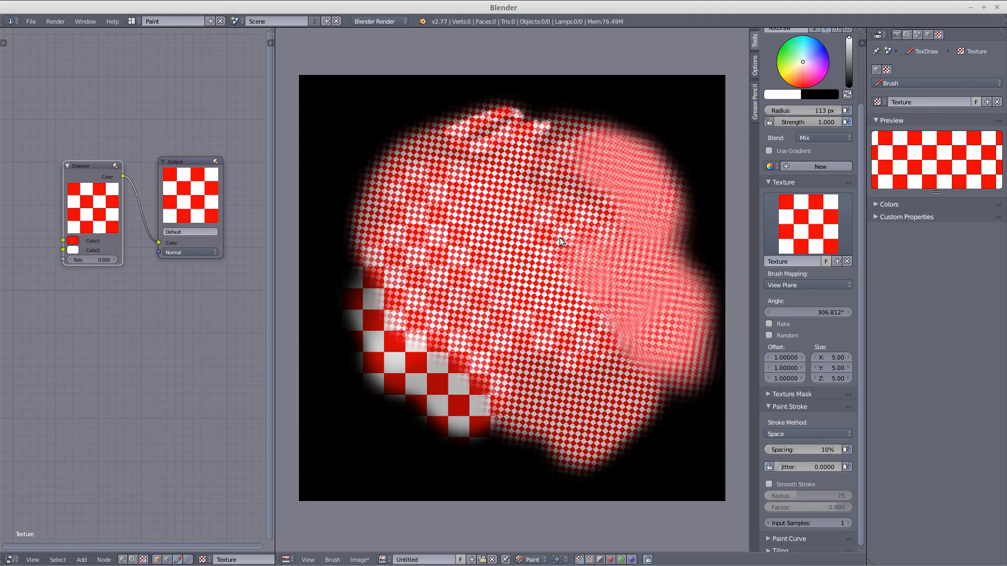
pyautogui.hotkey('ctrl', 'z')
pyautogui.moveTo(522, 212)
pyautogui.mouseDown()
pyautogui.moveTo(570, 231)
pyautogui.moveTo(540, 243)
pyautogui.moveTo(561, 263)
pyautogui.moveTo(593, 264)
pyautogui.moveTo(581, 200)
pyautogui.moveTo(646, 301)
pyautogui.mouseUp()
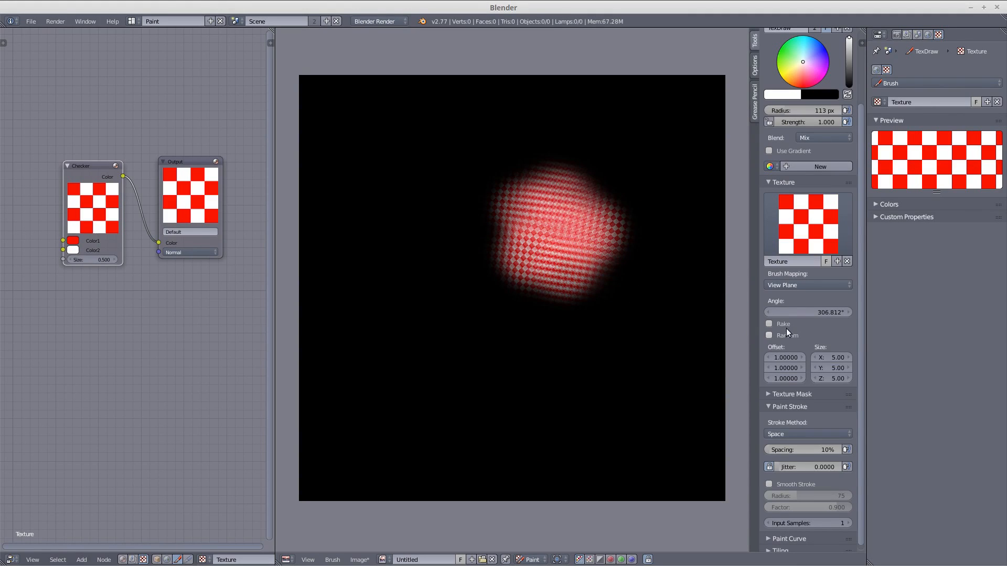
pyautogui.moveTo(598, 247)
pyautogui.mouseDown()
pyautogui.moveTo(482, 248)
pyautogui.moveTo(519, 292)
pyautogui.mouseUp()
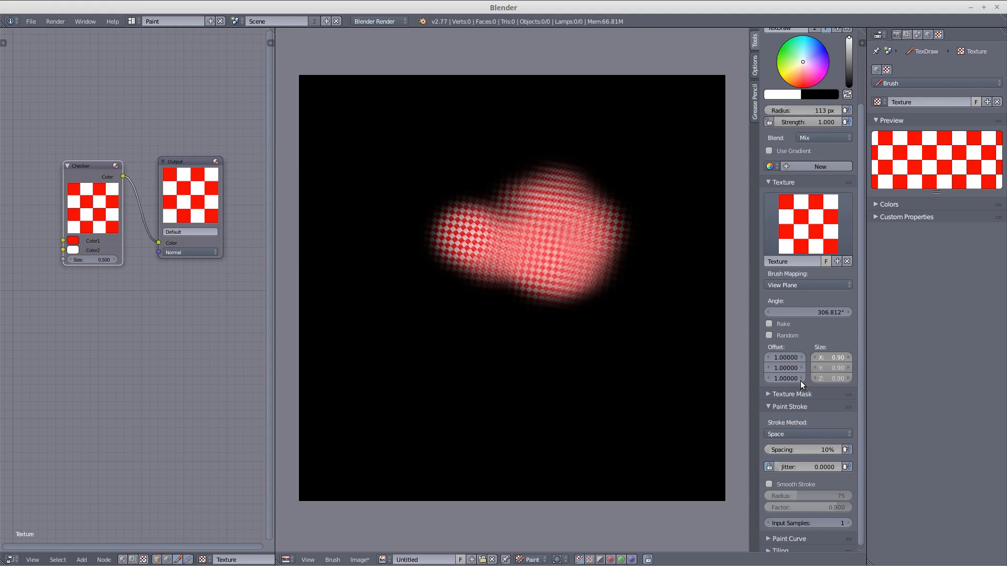
# Step: Set the texture size to 1.00 on all axes and paint curved strokes on the cleared image with a 70 px brush
pyautogui.press('Escape')
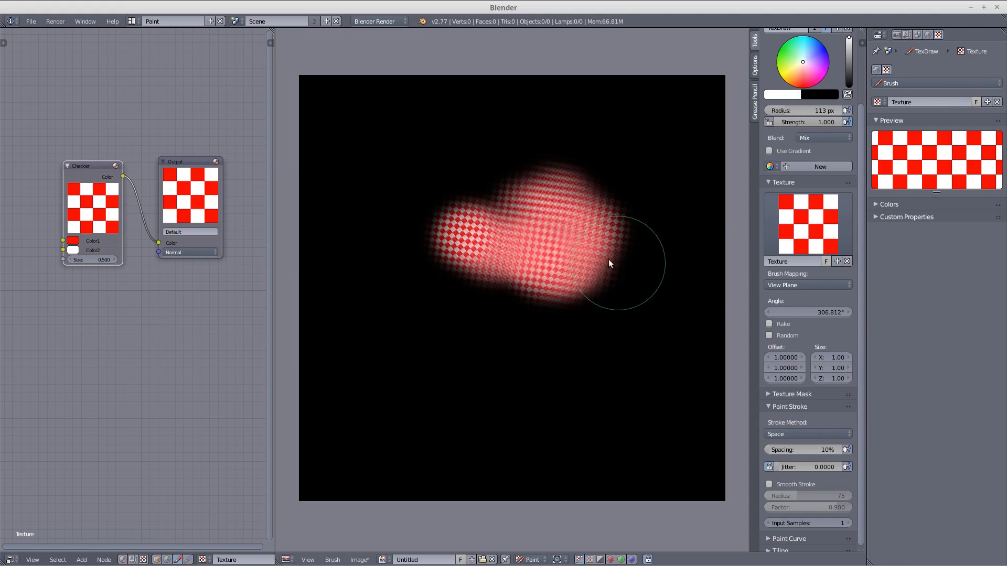
pyautogui.hotkey('alt', 'r')
pyautogui.press('f')
pyautogui.click(422, 231)
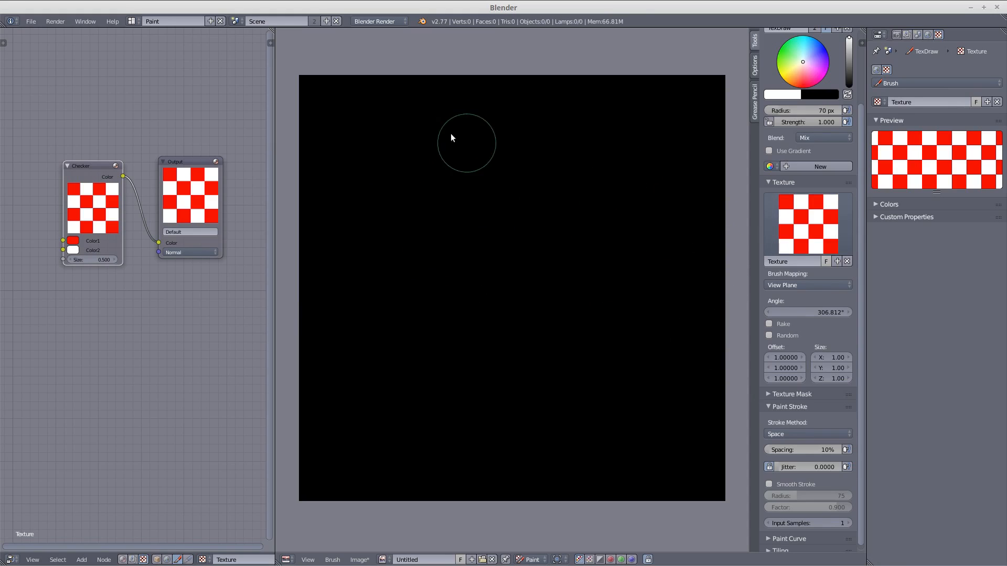
pyautogui.moveTo(438, 136)
pyautogui.mouseDown()
pyautogui.moveTo(515, 163)
pyautogui.moveTo(578, 215)
pyautogui.moveTo(574, 276)
pyautogui.moveTo(535, 320)
pyautogui.moveTo(464, 338)
pyautogui.mouseUp()
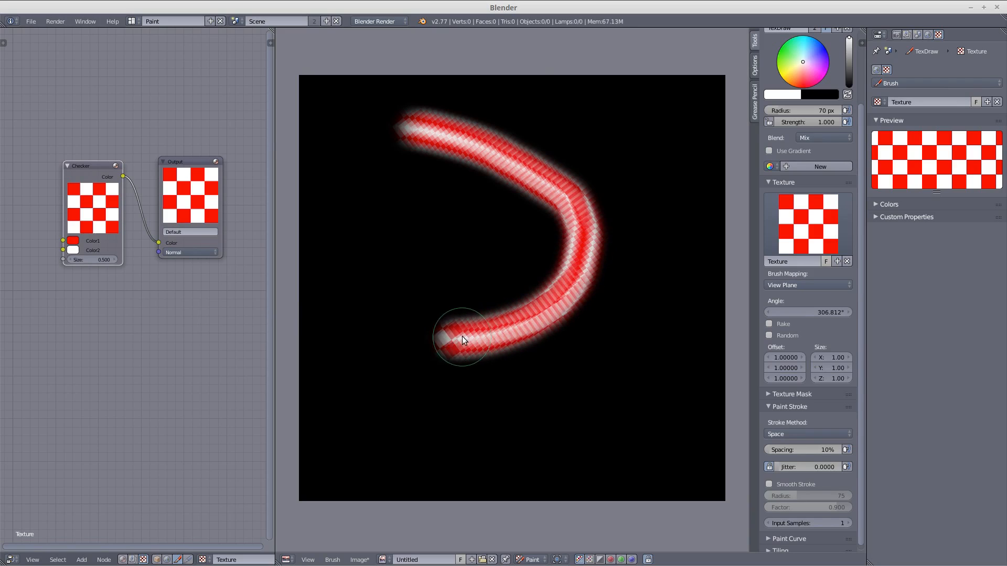
pyautogui.moveTo(402, 339)
pyautogui.mouseDown()
pyautogui.moveTo(446, 320)
pyautogui.moveTo(452, 284)
pyautogui.mouseUp()
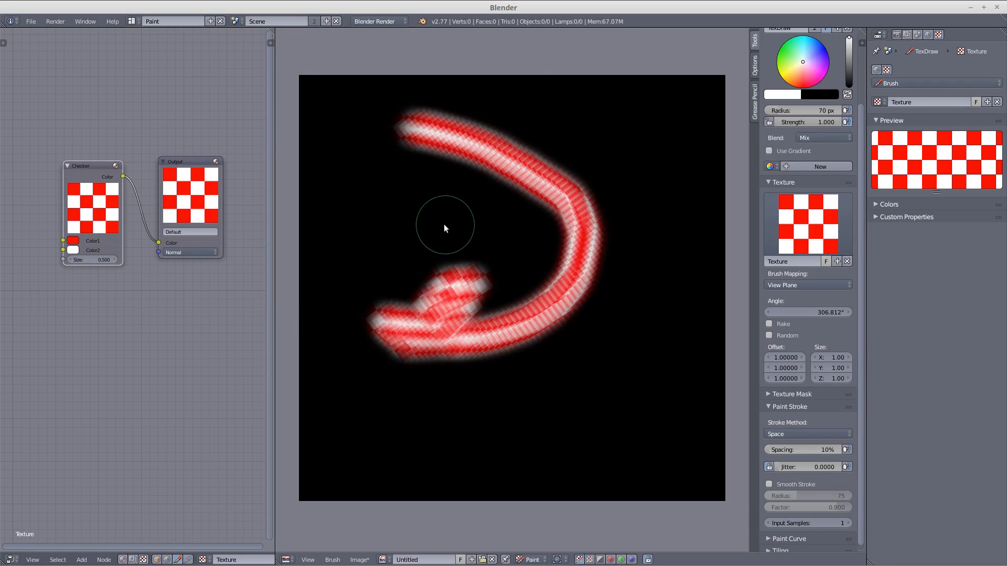
# Step: Rotate the brush texture to 270°, paint a zigzag stroke and several single dabs, and reload the image to clear it
pyautogui.hotkey('ctrl', 'f')
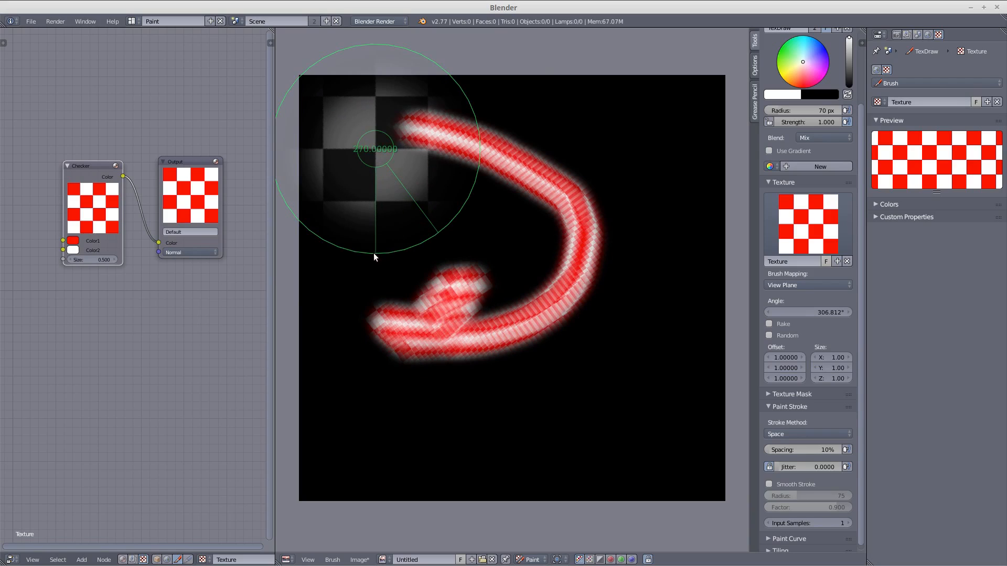
pyautogui.click(373, 255)
pyautogui.moveTo(382, 227)
pyautogui.mouseDown()
pyautogui.moveTo(462, 222)
pyautogui.moveTo(502, 269)
pyautogui.moveTo(518, 368)
pyautogui.moveTo(599, 370)
pyautogui.mouseUp()
pyautogui.click(619, 325)
pyautogui.click(636, 361)
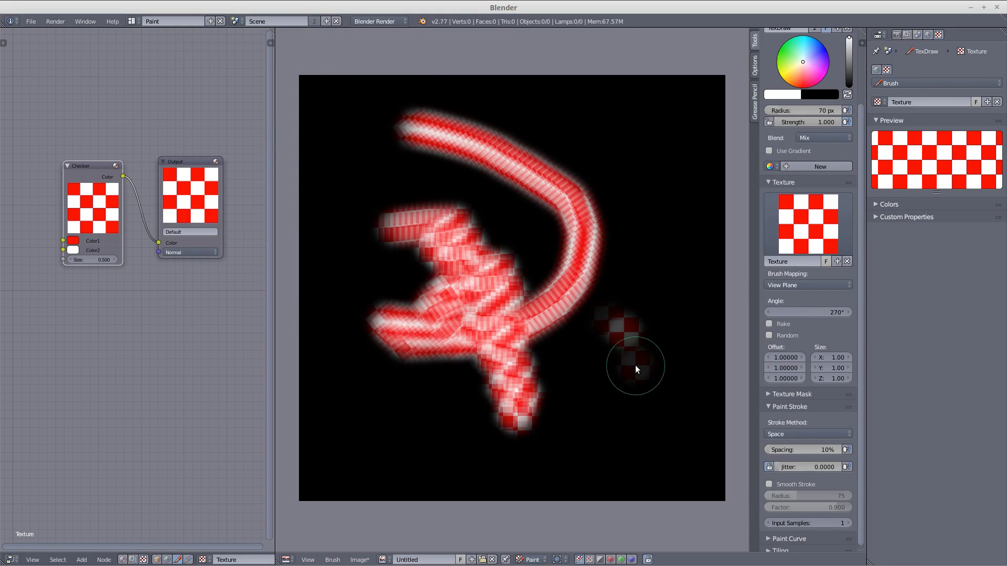
pyautogui.click(635, 401)
pyautogui.click(643, 291)
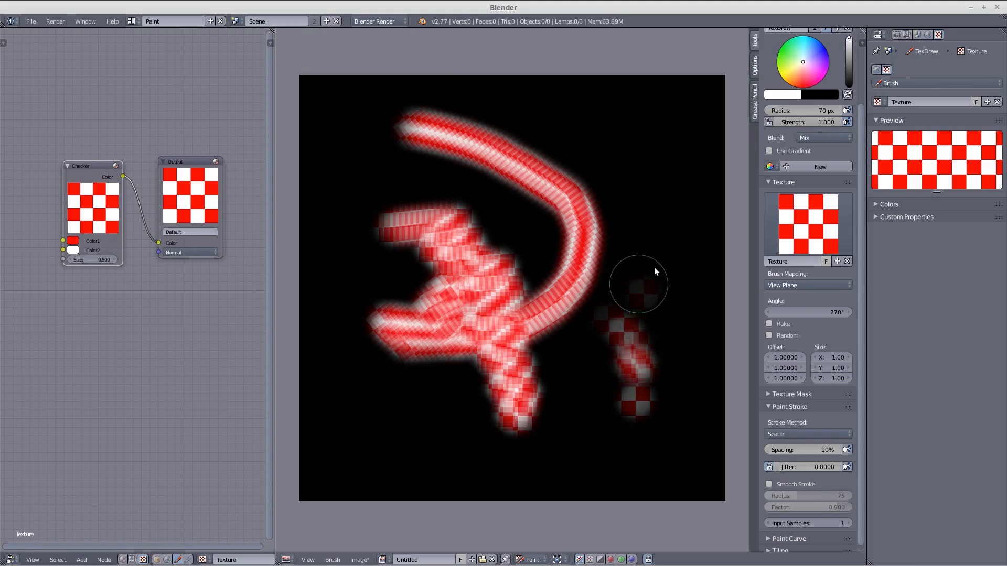
pyautogui.hotkey('alt', 'r')
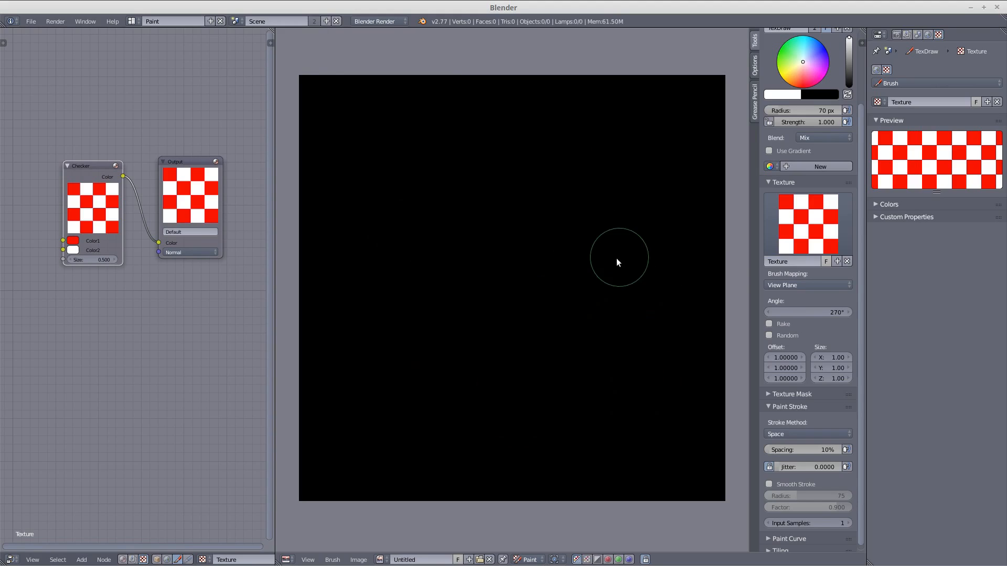
# Step: Enable Rake for the texture angle and paint two long curved strokes around the canvas
pyautogui.click(769, 323)
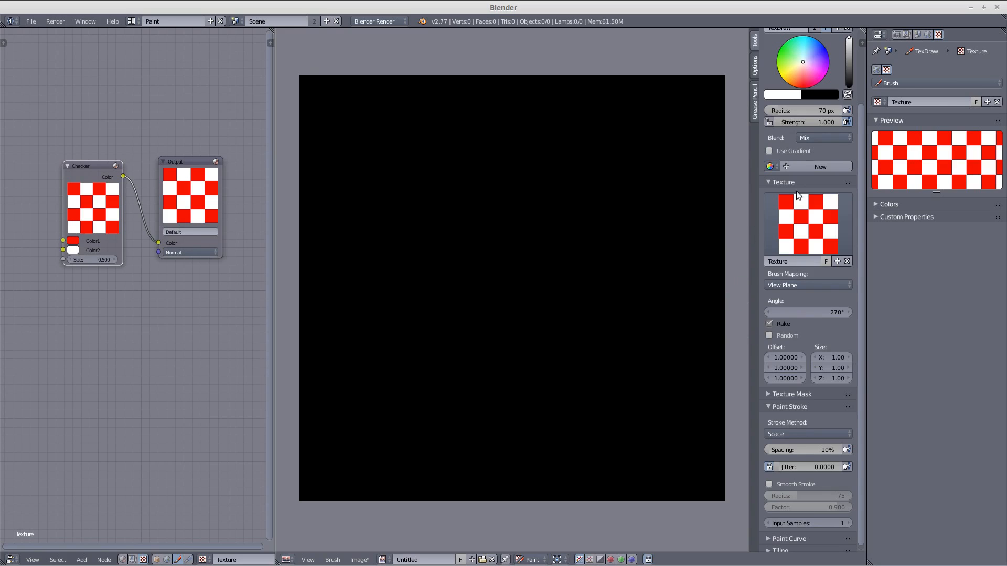
pyautogui.moveTo(425, 134)
pyautogui.mouseDown()
pyautogui.moveTo(534, 174)
pyautogui.moveTo(581, 275)
pyautogui.moveTo(483, 341)
pyautogui.moveTo(364, 315)
pyautogui.moveTo(350, 266)
pyautogui.mouseUp()
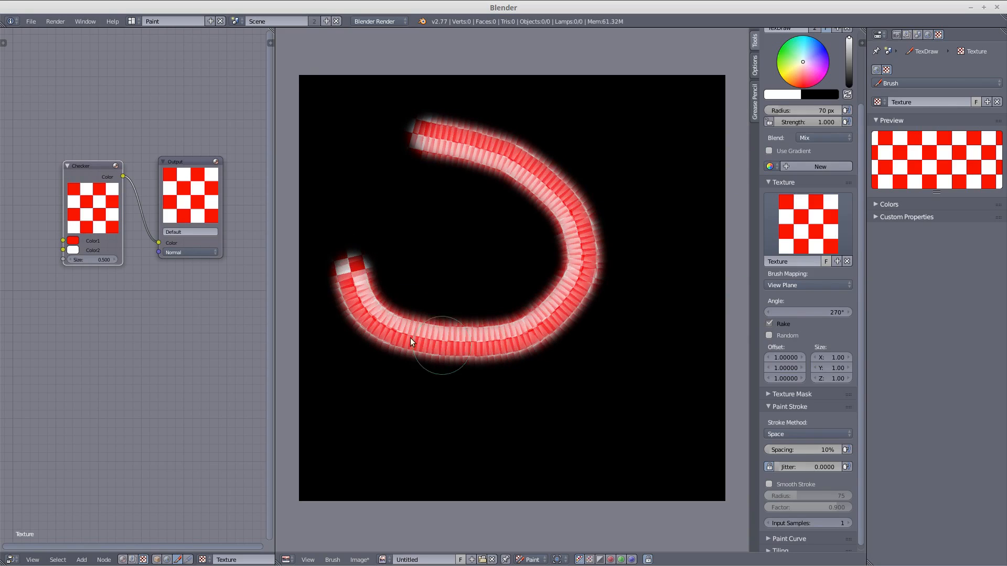
pyautogui.moveTo(541, 101)
pyautogui.mouseDown()
pyautogui.moveTo(650, 202)
pyautogui.moveTo(602, 349)
pyautogui.moveTo(446, 391)
pyautogui.mouseUp()
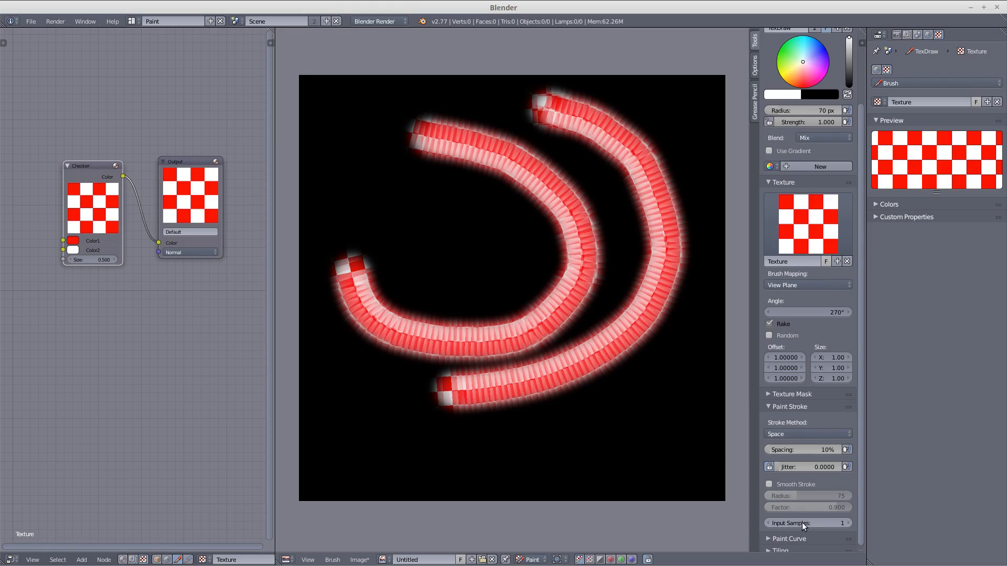
# Step: Set the input samples to 4 and paint five more curved rake strokes, two near the canvas's lower edge and three inside the first curve
pyautogui.click(846, 523)
pyautogui.click(847, 523)
pyautogui.click(848, 523)
pyautogui.moveTo(396, 433); pyautogui.dragTo(602, 405)
pyautogui.moveTo(463, 468); pyautogui.dragTo(676, 381)
pyautogui.moveTo(521, 196); pyautogui.dragTo(361, 241)
pyautogui.moveTo(362, 158)
pyautogui.mouseDown()
pyautogui.moveTo(427, 213)
pyautogui.moveTo(517, 244)
pyautogui.mouseUp()
pyautogui.moveTo(448, 155); pyautogui.dragTo(528, 213)
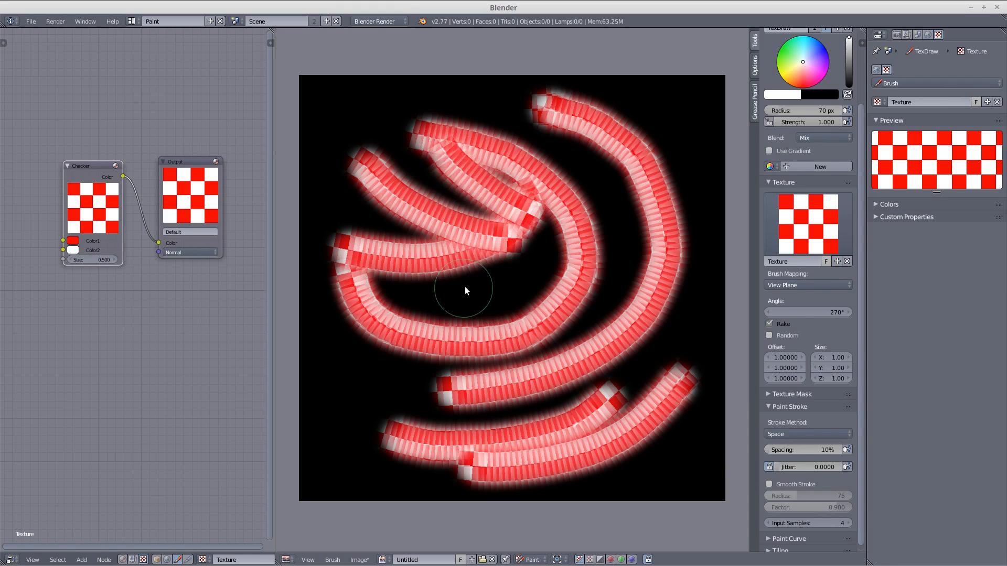
# Step: Paint additional rake strokes with smaller brushes, down to a 41 px radius, and reload the image to clear it
pyautogui.press('f')
pyautogui.click(424, 294)
pyautogui.moveTo(391, 289)
pyautogui.mouseDown()
pyautogui.moveTo(554, 289)
pyautogui.moveTo(443, 288)
pyautogui.mouseUp()
pyautogui.moveTo(607, 193)
pyautogui.mouseDown()
pyautogui.moveTo(501, 114)
pyautogui.moveTo(402, 109)
pyautogui.moveTo(351, 140)
pyautogui.moveTo(331, 186)
pyautogui.moveTo(391, 286)
pyautogui.mouseUp()
pyautogui.press('f')
pyautogui.click(461, 115)
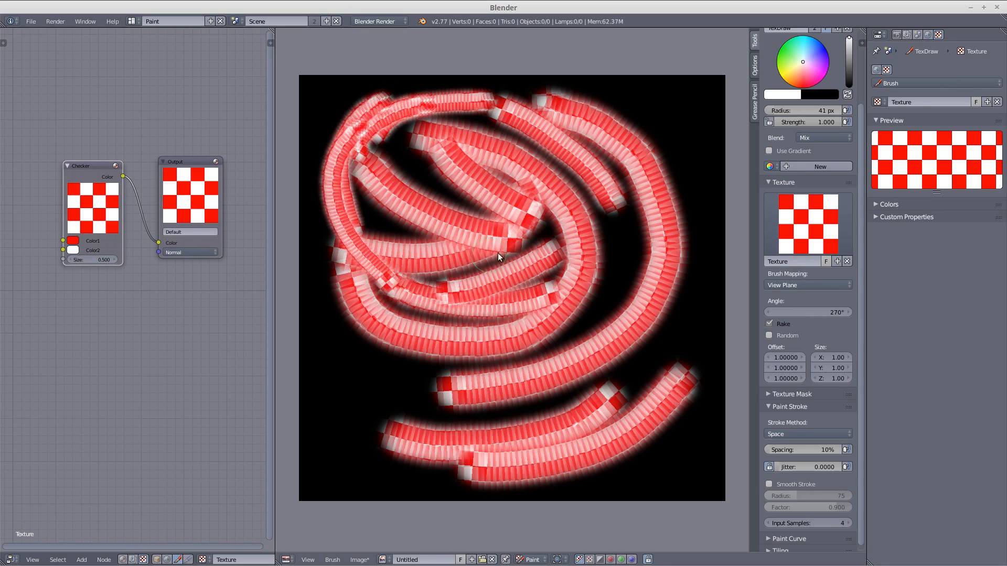
pyautogui.hotkey('alt', 'r')
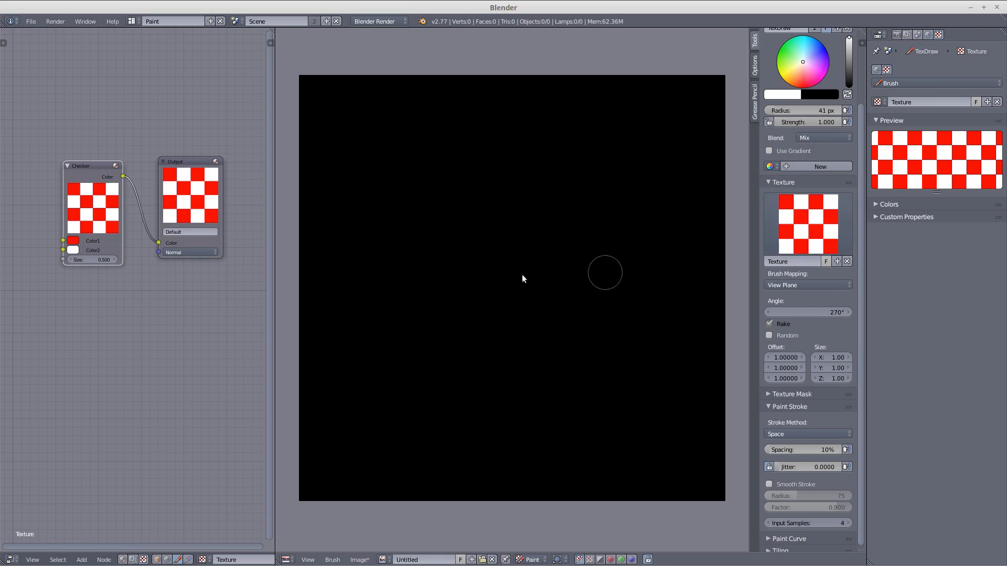
# Step: Move the Checker node closer to Output, enable Random rotation, and paint test strokes with various brush sizes before reloading the image
pyautogui.moveTo(87, 166); pyautogui.dragTo(99, 164)
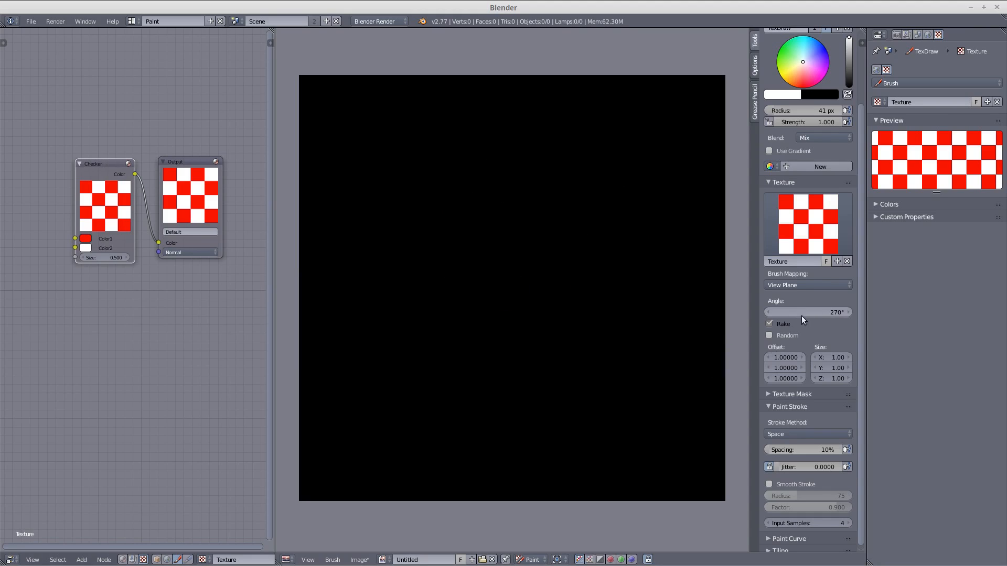
pyautogui.click(769, 336)
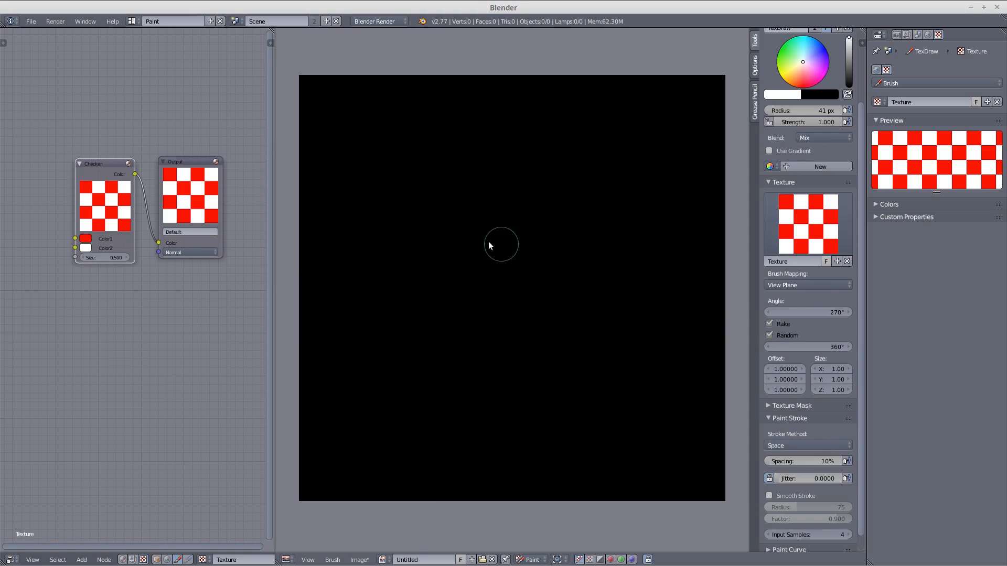
pyautogui.press('f')
pyautogui.click(503, 244)
pyautogui.click(471, 178)
pyautogui.moveTo(489, 188)
pyautogui.mouseDown()
pyautogui.moveTo(490, 289)
pyautogui.moveTo(560, 338)
pyautogui.moveTo(478, 389)
pyautogui.moveTo(433, 361)
pyautogui.moveTo(425, 295)
pyautogui.moveTo(387, 228)
pyautogui.moveTo(368, 158)
pyautogui.moveTo(454, 137)
pyautogui.moveTo(537, 158)
pyautogui.moveTo(583, 202)
pyautogui.moveTo(573, 223)
pyautogui.moveTo(629, 346)
pyautogui.moveTo(600, 329)
pyautogui.moveTo(610, 392)
pyautogui.moveTo(580, 416)
pyautogui.moveTo(623, 314)
pyautogui.moveTo(619, 244)
pyautogui.moveTo(575, 146)
pyautogui.moveTo(643, 253)
pyautogui.moveTo(636, 363)
pyautogui.moveTo(608, 443)
pyautogui.moveTo(404, 446)
pyautogui.moveTo(412, 417)
pyautogui.moveTo(388, 383)
pyautogui.moveTo(371, 427)
pyautogui.moveTo(359, 399)
pyautogui.moveTo(364, 289)
pyautogui.moveTo(376, 300)
pyautogui.mouseUp()
pyautogui.press('f')
pyautogui.click(604, 266)
pyautogui.press('f')
pyautogui.click(396, 372)
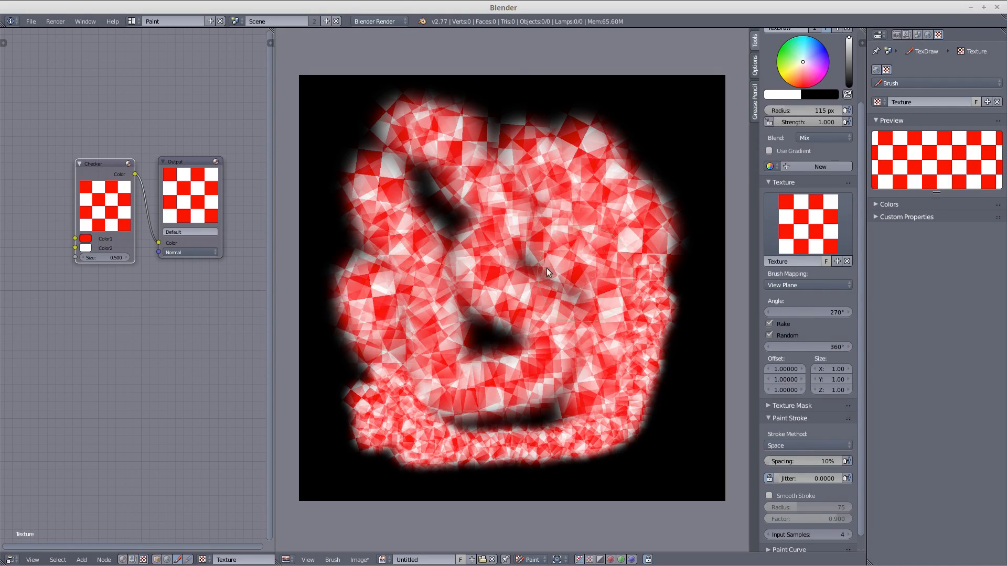
pyautogui.hotkey('alt', 'r')
# Step: Widen the node editor, then turn off Use Nodes for the brush texture and set its type to Distorted Noise
pyautogui.moveTo(550, 240)
pyautogui.mouseDown(button='middle')
pyautogui.moveTo(560, 246)
pyautogui.moveTo(549, 242)
pyautogui.mouseUp(button='middle')
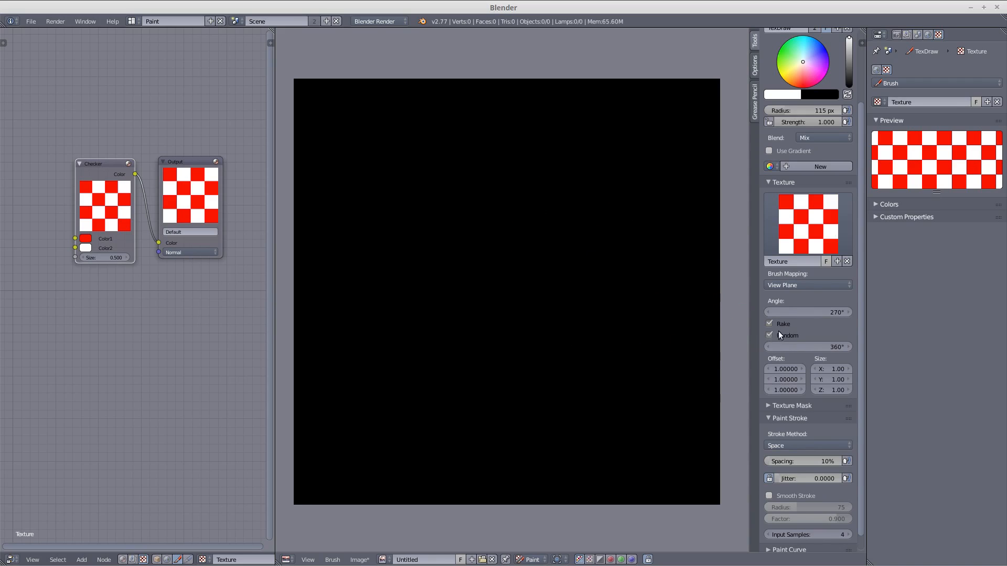
pyautogui.moveTo(148, 245); pyautogui.dragTo(160, 269, button='middle')
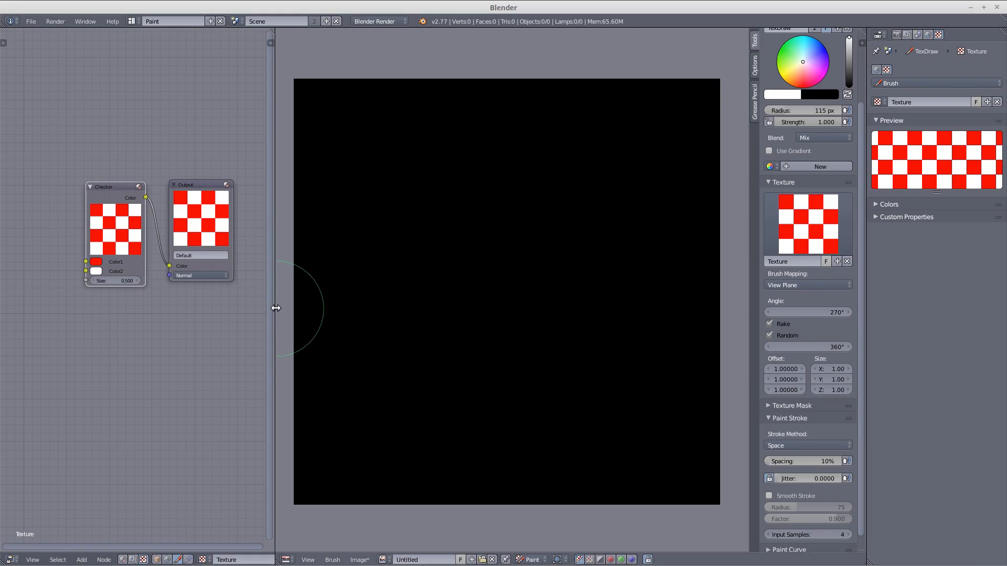
pyautogui.moveTo(274, 307); pyautogui.dragTo(347, 301)
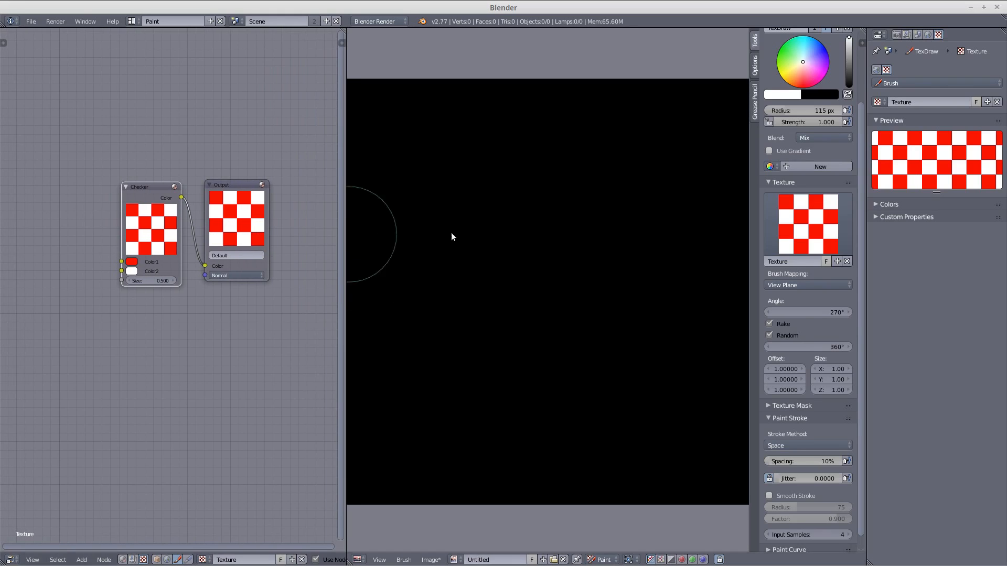
pyautogui.click(315, 560)
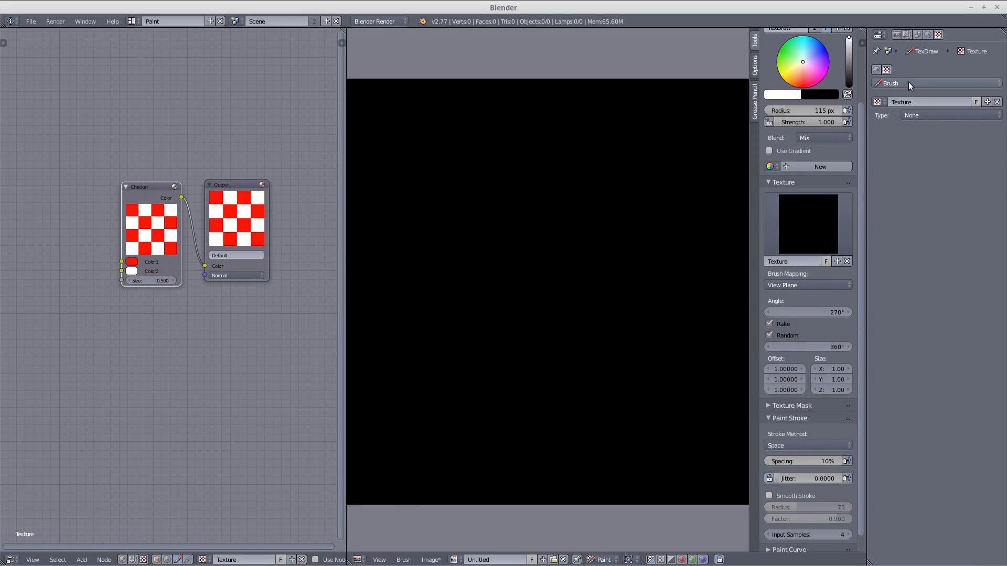
pyautogui.click(922, 115)
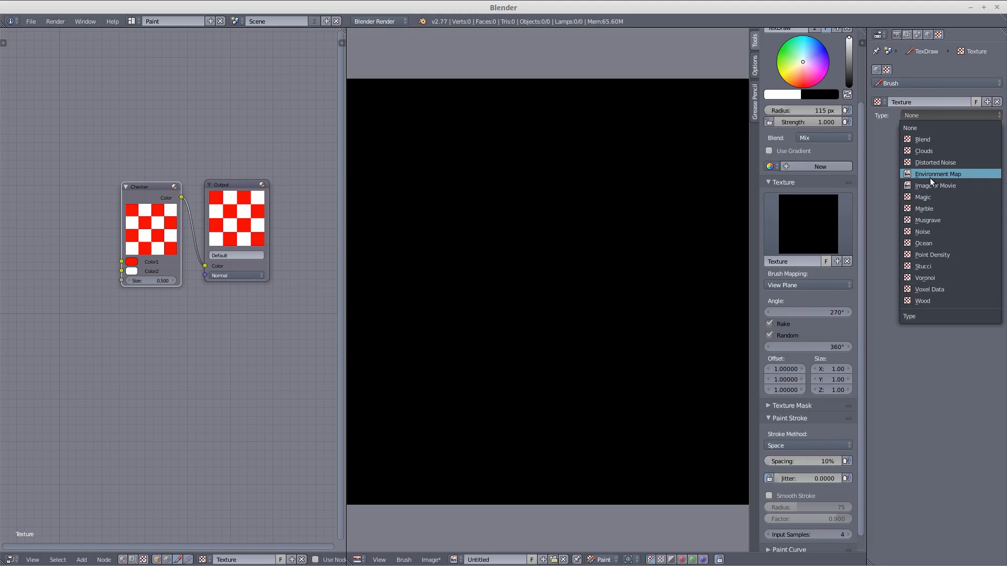
pyautogui.click(932, 162)
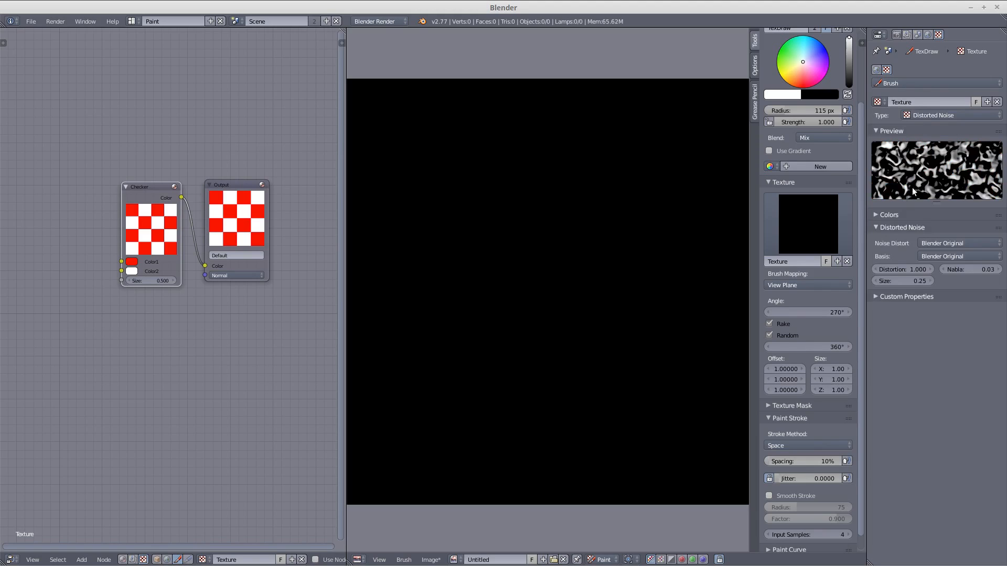
# Step: Enable the noise texture's color ramp with the black stop at 0.287 and paint test strokes across the upper canvas
pyautogui.click(887, 214)
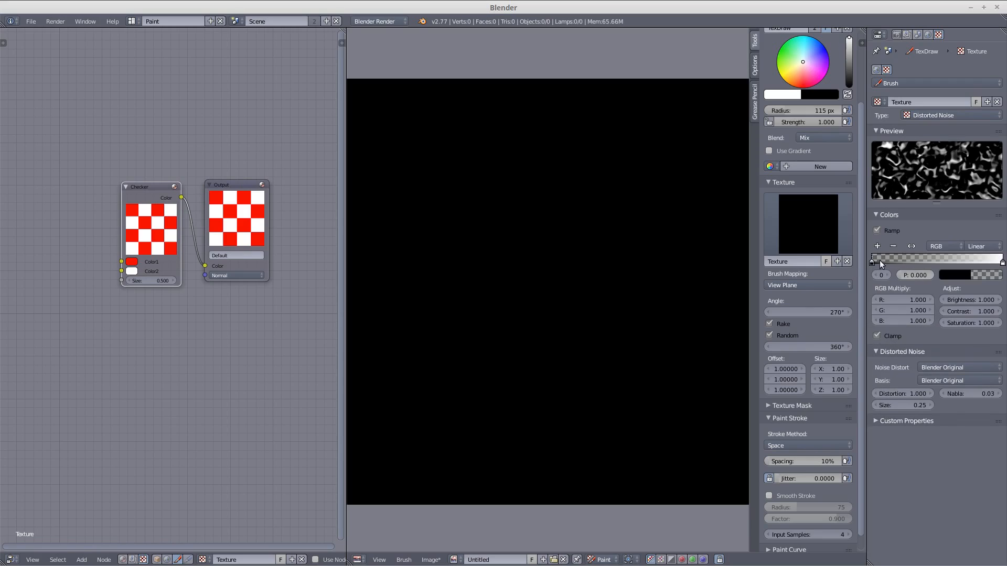
pyautogui.moveTo(893, 266); pyautogui.dragTo(911, 262)
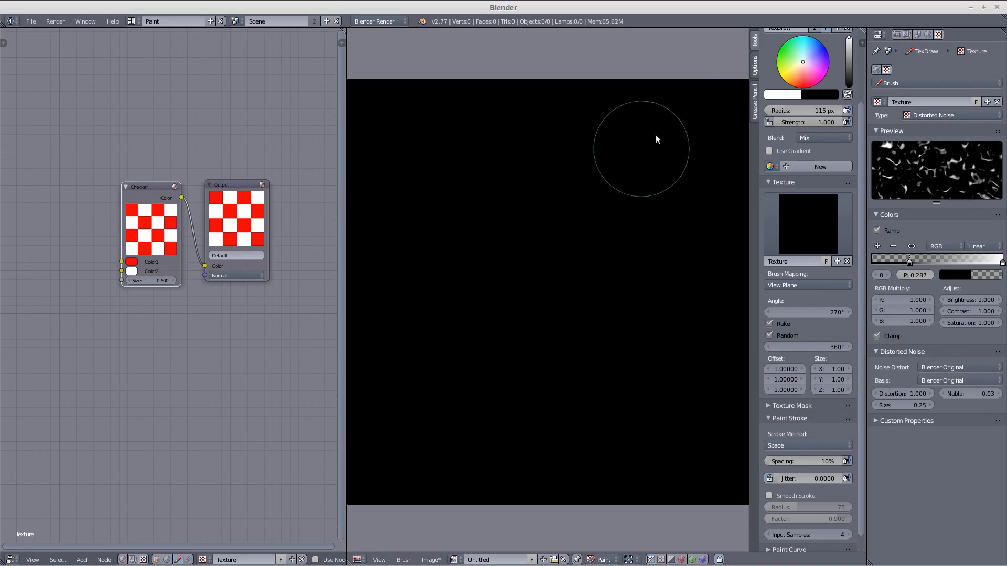
pyautogui.moveTo(711, 109)
pyautogui.mouseDown()
pyautogui.moveTo(560, 197)
pyautogui.moveTo(561, 162)
pyautogui.moveTo(618, 180)
pyautogui.moveTo(624, 210)
pyautogui.moveTo(575, 240)
pyautogui.moveTo(533, 287)
pyautogui.moveTo(535, 262)
pyautogui.moveTo(581, 281)
pyautogui.moveTo(588, 240)
pyautogui.moveTo(629, 225)
pyautogui.moveTo(532, 219)
pyautogui.moveTo(476, 176)
pyautogui.moveTo(541, 161)
pyautogui.moveTo(515, 142)
pyautogui.moveTo(584, 160)
pyautogui.moveTo(615, 192)
pyautogui.mouseUp()
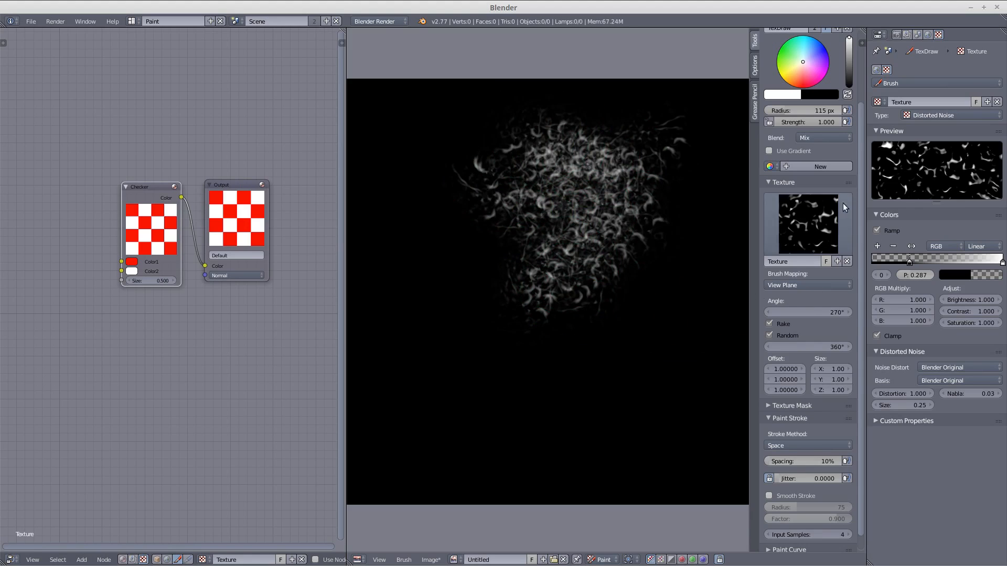
# Step: Paint more noise strokes around the middle of the canvas with smaller brushes, including a 40 px radius
pyautogui.click(843, 109)
pyautogui.moveTo(446, 318)
pyautogui.mouseDown()
pyautogui.moveTo(464, 329)
pyautogui.moveTo(482, 322)
pyautogui.moveTo(479, 331)
pyautogui.moveTo(511, 322)
pyautogui.moveTo(515, 331)
pyautogui.moveTo(493, 326)
pyautogui.moveTo(597, 308)
pyautogui.moveTo(589, 335)
pyautogui.moveTo(569, 299)
pyautogui.moveTo(640, 281)
pyautogui.mouseUp()
pyautogui.hotkey('shift', 'f')
pyautogui.press('Escape')
pyautogui.press('f')
pyautogui.click(440, 342)
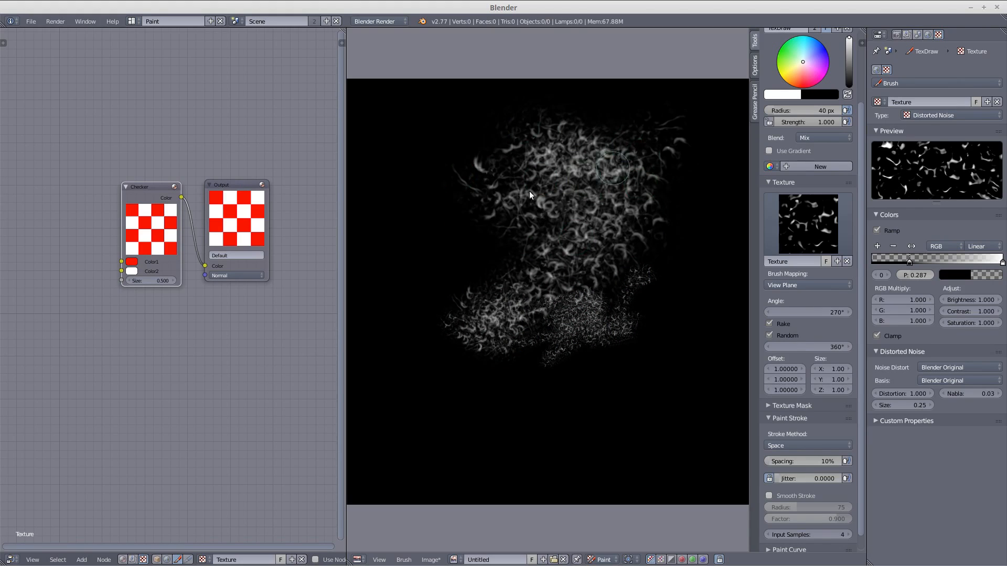
pyautogui.moveTo(624, 198)
pyautogui.mouseDown()
pyautogui.moveTo(630, 222)
pyautogui.moveTo(609, 311)
pyautogui.mouseUp()
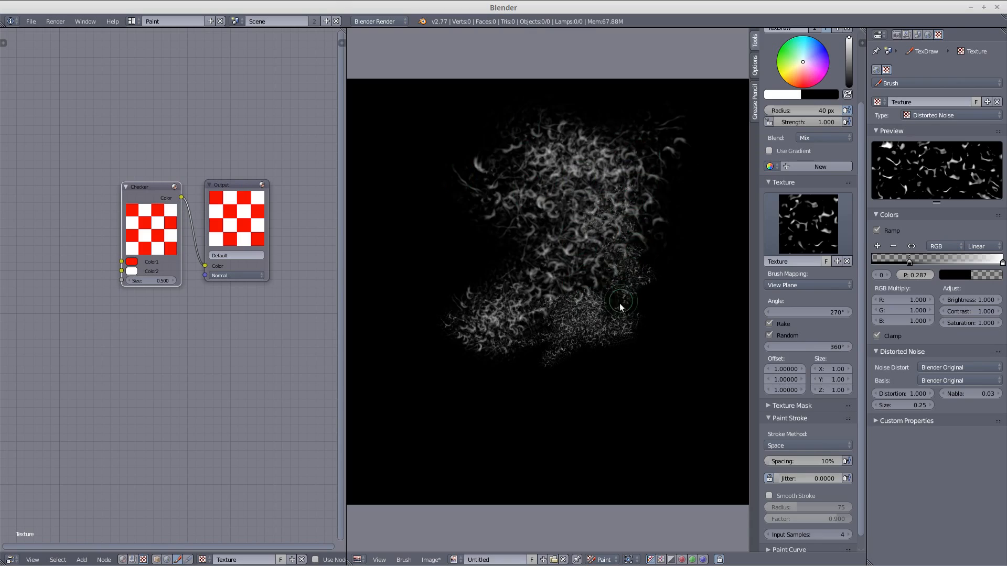
# Step: Paint a yellow test stroke over the upper noise marks and set the brush color back to white
pyautogui.moveTo(785, 69); pyautogui.dragTo(778, 70)
pyautogui.moveTo(641, 172)
pyautogui.mouseDown()
pyautogui.moveTo(572, 172)
pyautogui.moveTo(647, 185)
pyautogui.moveTo(628, 230)
pyautogui.mouseUp()
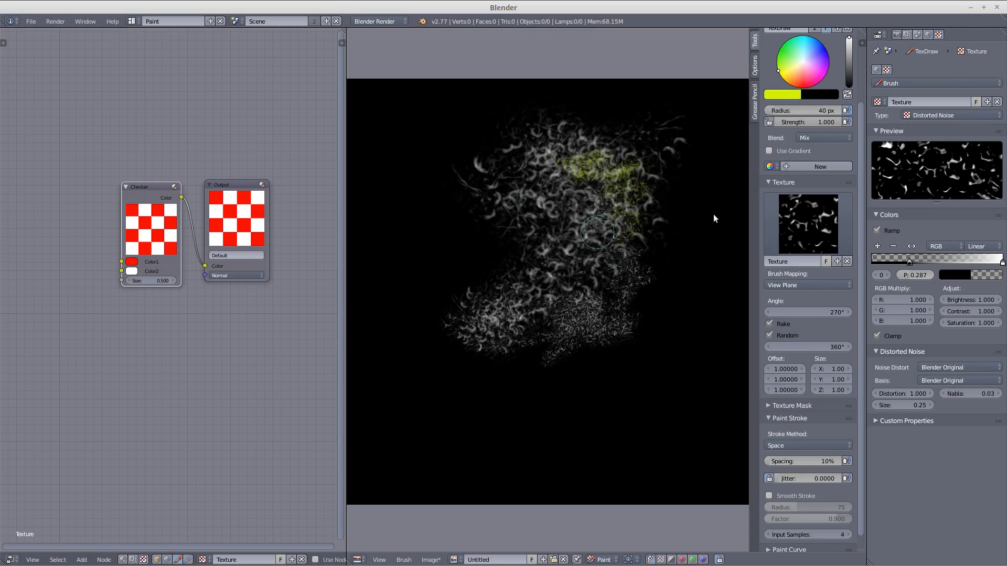
pyautogui.click(802, 94)
pyautogui.moveTo(788, 211); pyautogui.dragTo(847, 209)
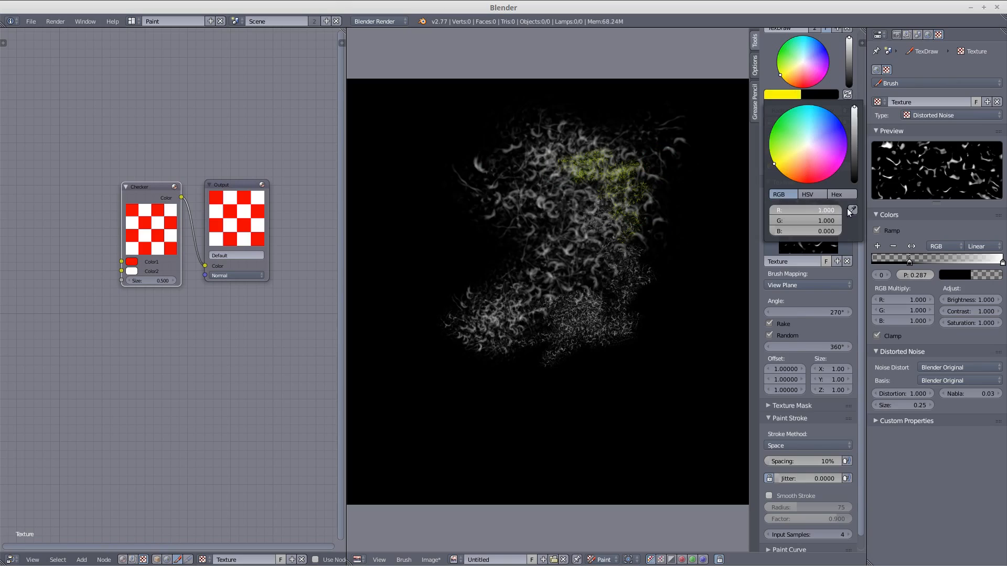
pyautogui.moveTo(802, 230); pyautogui.dragTo(858, 228)
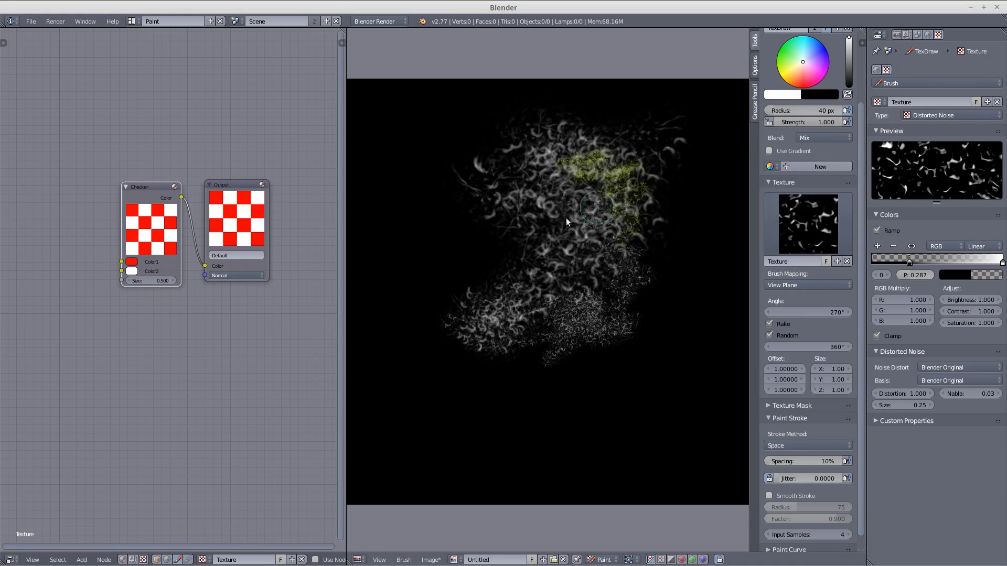
# Step: Unlink the current brush texture, create a new one and enable Use Nodes for it
pyautogui.moveTo(150, 189); pyautogui.dragTo(101, 199)
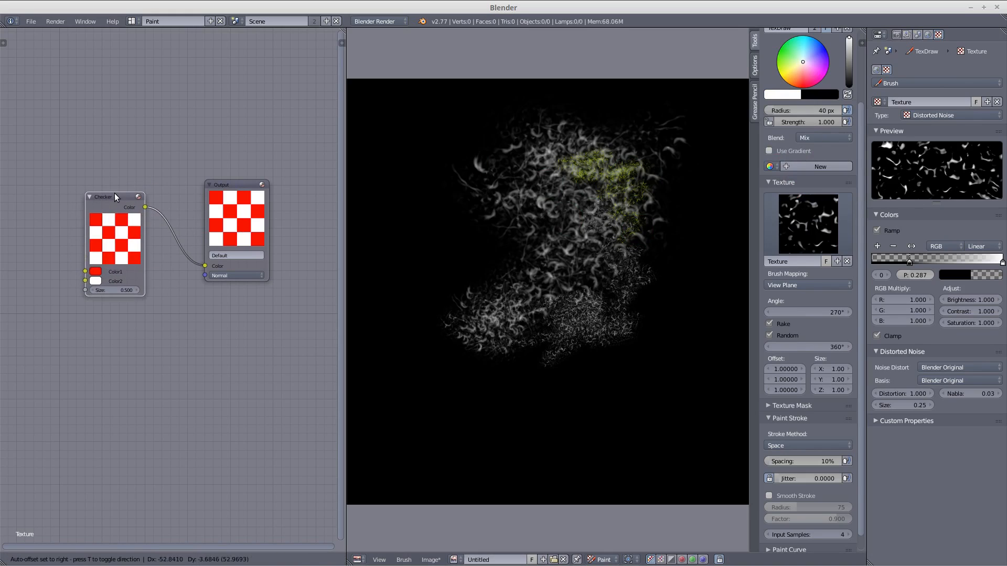
pyautogui.click(997, 103)
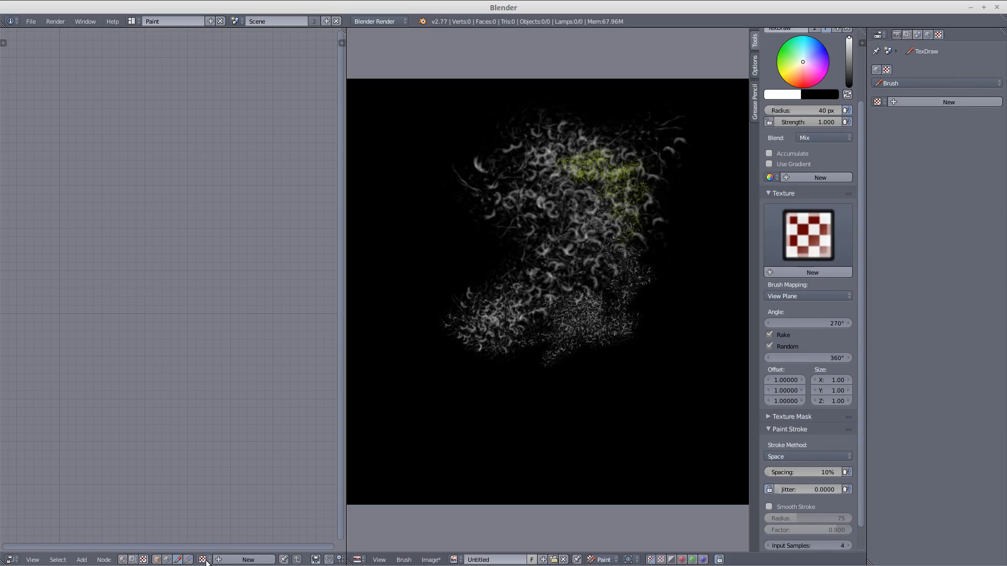
pyautogui.click(247, 560)
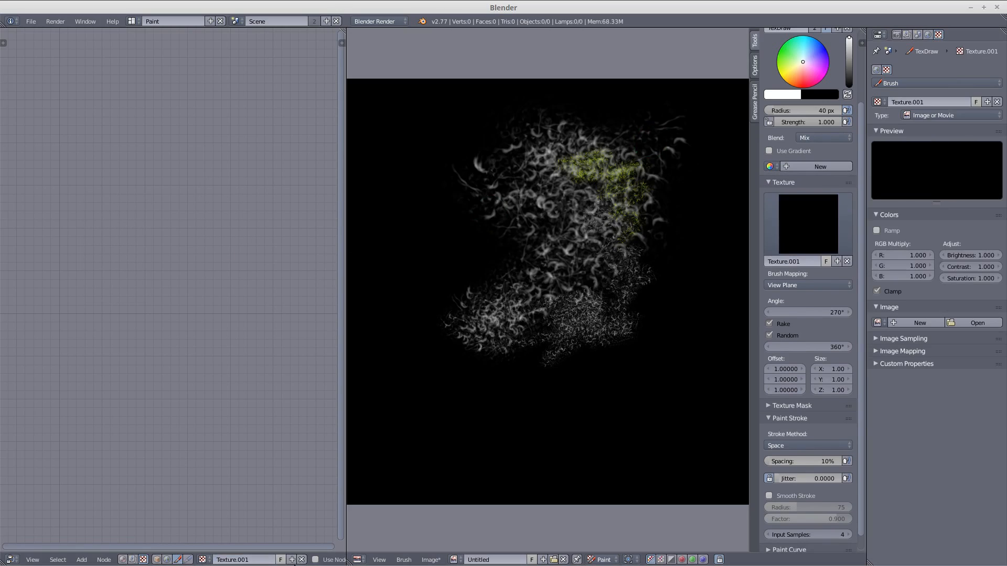
pyautogui.click(315, 560)
pyautogui.moveTo(240, 338); pyautogui.dragTo(252, 361, button='middle')
# Step: Detach the Checker node and move it aside, then add a Clouds texture node with its Color linked to Output
pyautogui.keyDown('alt'); pyautogui.moveTo(162, 223); pyautogui.dragTo(170, 219); pyautogui.keyUp('alt')
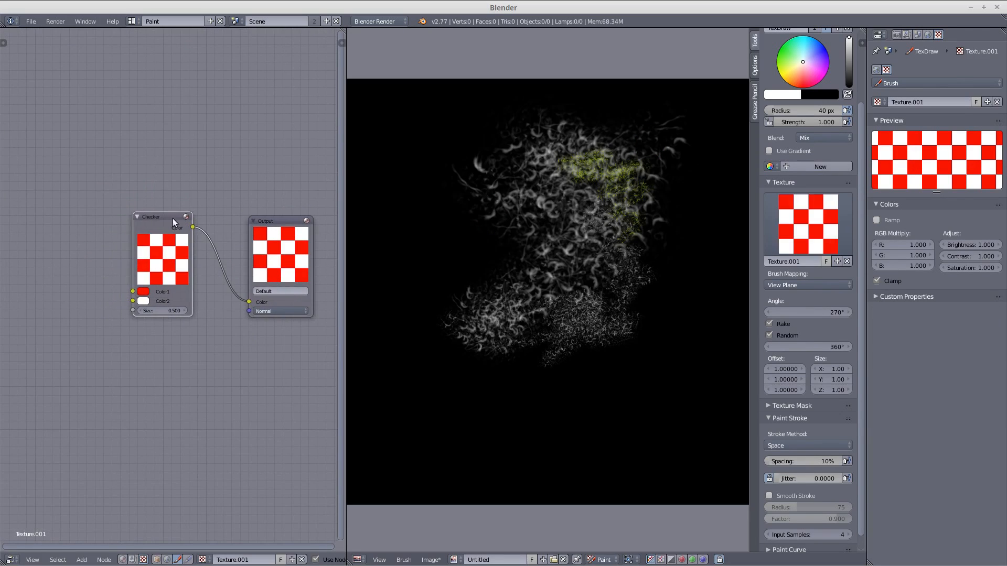
pyautogui.moveTo(170, 255); pyautogui.dragTo(130, 96)
pyautogui.hotkey('shift', 'a')
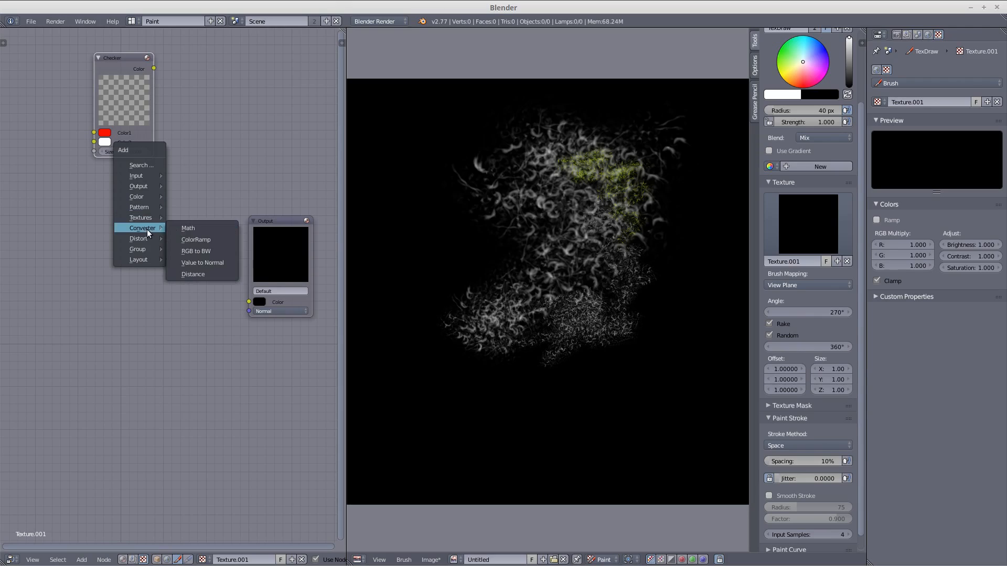
pyautogui.moveTo(150, 228)
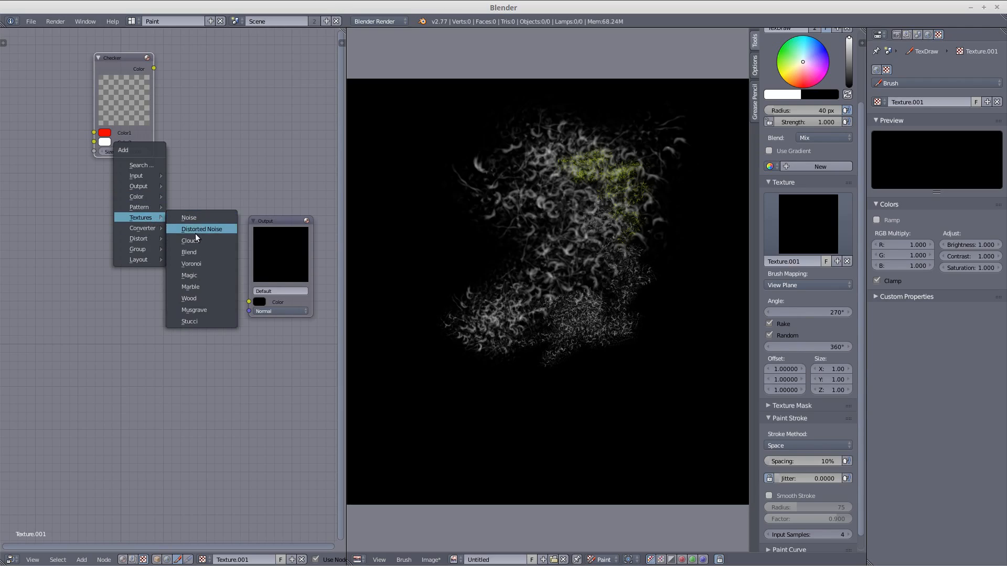
pyautogui.click(200, 241)
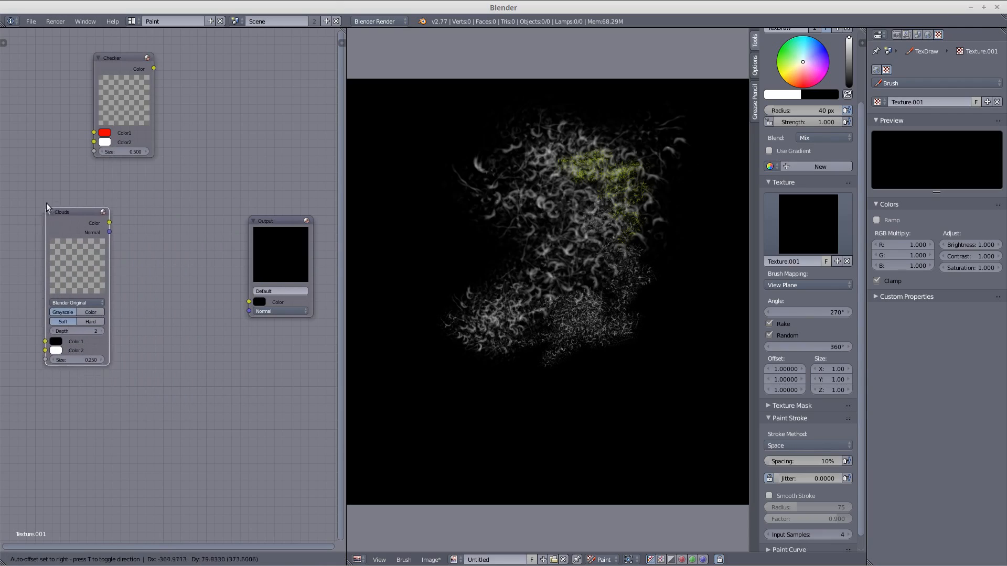
pyautogui.click(47, 207)
pyautogui.moveTo(109, 222); pyautogui.dragTo(246, 300)
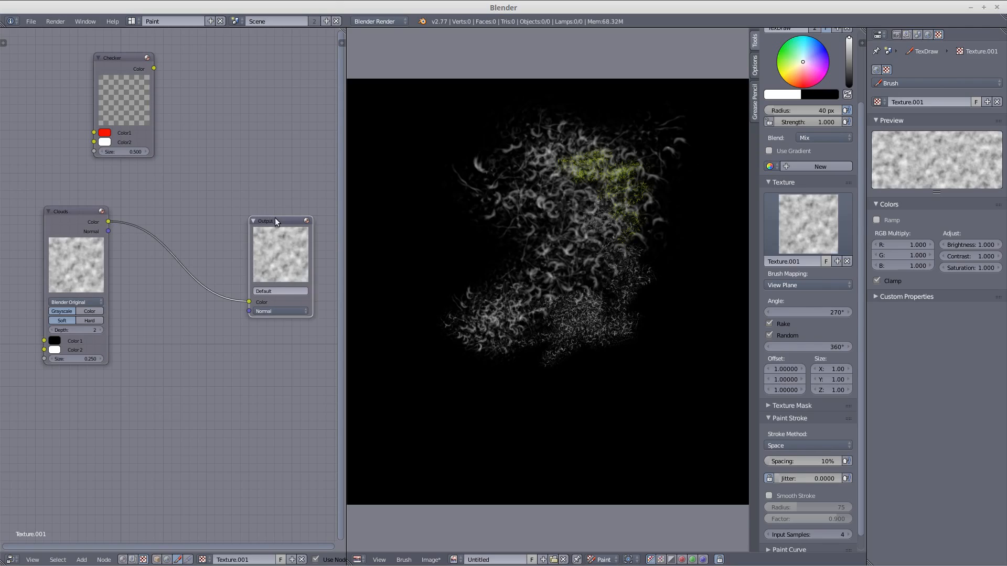
# Step: Move the Output node up and add a Viewer node below it
pyautogui.moveTo(276, 220); pyautogui.dragTo(265, 174)
pyautogui.hotkey('shift', 'a')
pyautogui.moveTo(223, 215)
pyautogui.moveTo(210, 184)
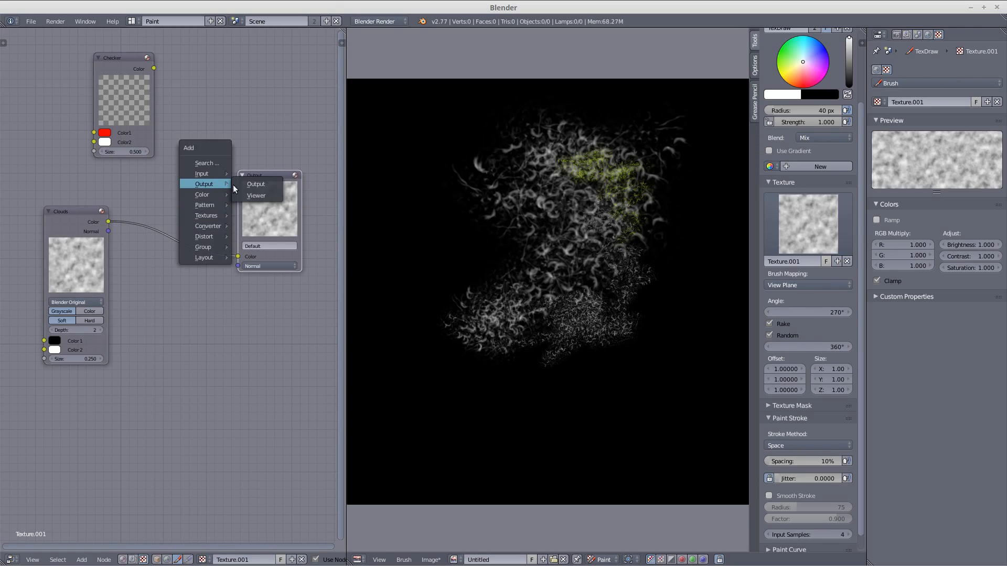
pyautogui.click(254, 200)
pyautogui.click(230, 354)
pyautogui.moveTo(229, 348); pyautogui.dragTo(304, 425)
pyautogui.moveTo(228, 284); pyautogui.dragTo(274, 293)
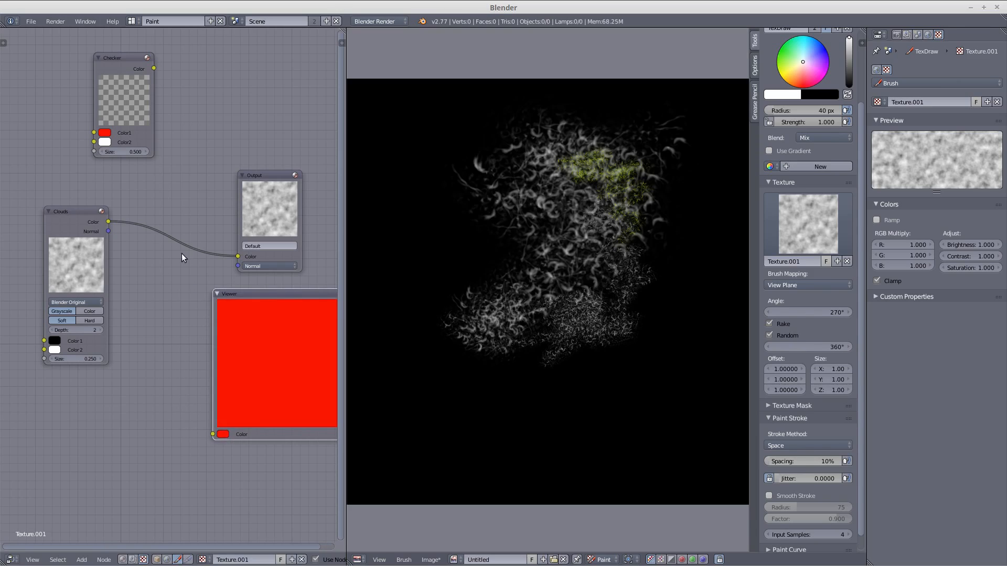
# Step: Link the Clouds Color output to the Viewer and spread the Clouds, Output and Viewer nodes apart
pyautogui.moveTo(114, 222); pyautogui.dragTo(213, 435)
pyautogui.moveTo(251, 306); pyautogui.dragTo(252, 269)
pyautogui.moveTo(96, 213); pyautogui.dragTo(73, 231)
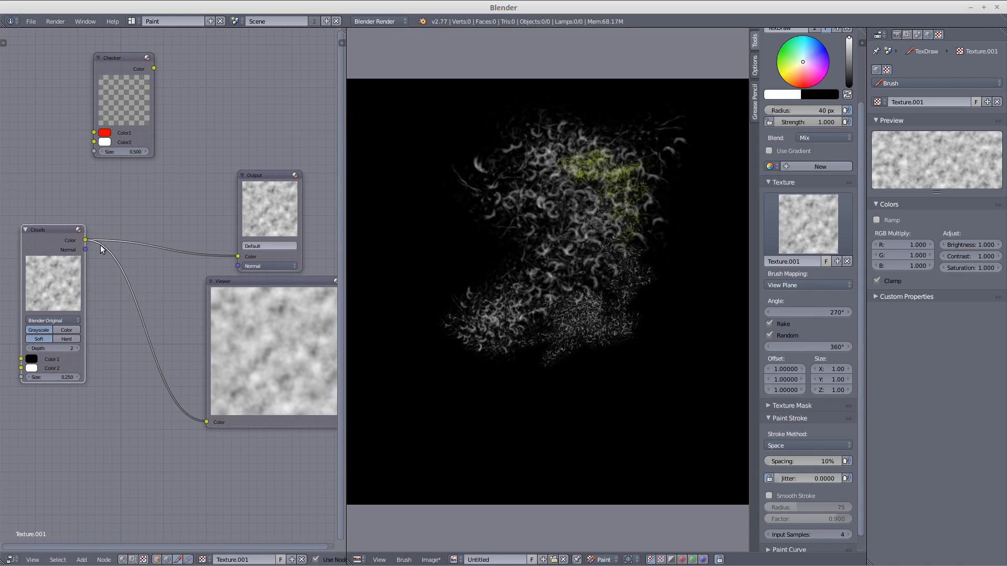
pyautogui.moveTo(168, 250); pyautogui.dragTo(222, 193, button='middle')
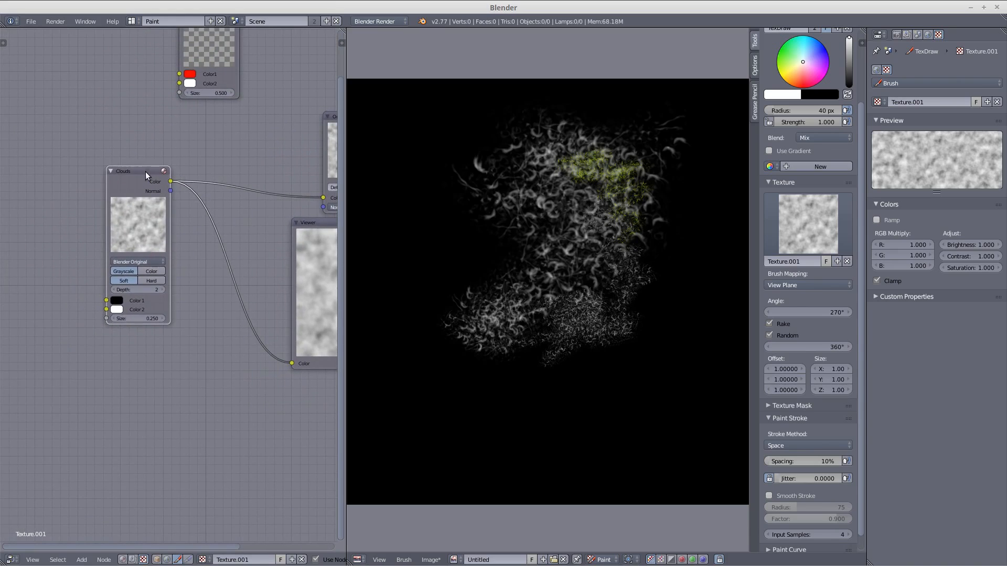
pyautogui.moveTo(147, 171); pyautogui.dragTo(102, 171)
pyautogui.moveTo(250, 241); pyautogui.dragTo(198, 263, button='middle')
pyautogui.moveTo(301, 140); pyautogui.dragTo(281, 99)
pyautogui.moveTo(300, 243); pyautogui.dragTo(295, 210)
pyautogui.moveTo(227, 267); pyautogui.dragTo(195, 277, button='middle')
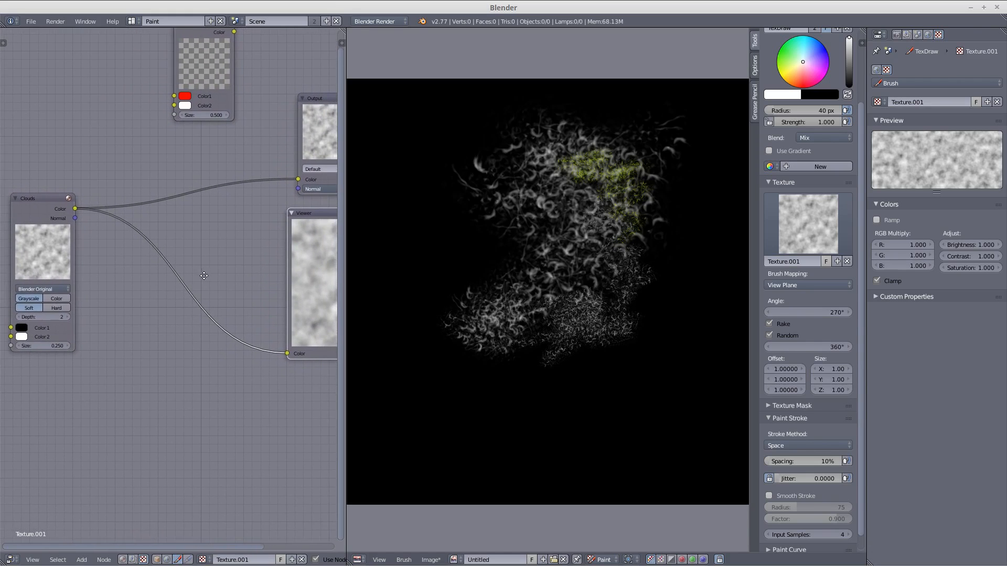
# Step: Add a Voronoi texture node between Clouds and Viewer, linking Clouds to its Color 1 and its Color to the Viewer
pyautogui.moveTo(144, 300); pyautogui.dragTo(171, 298, button='middle')
pyautogui.hotkey('shift', 'a')
pyautogui.moveTo(159, 305)
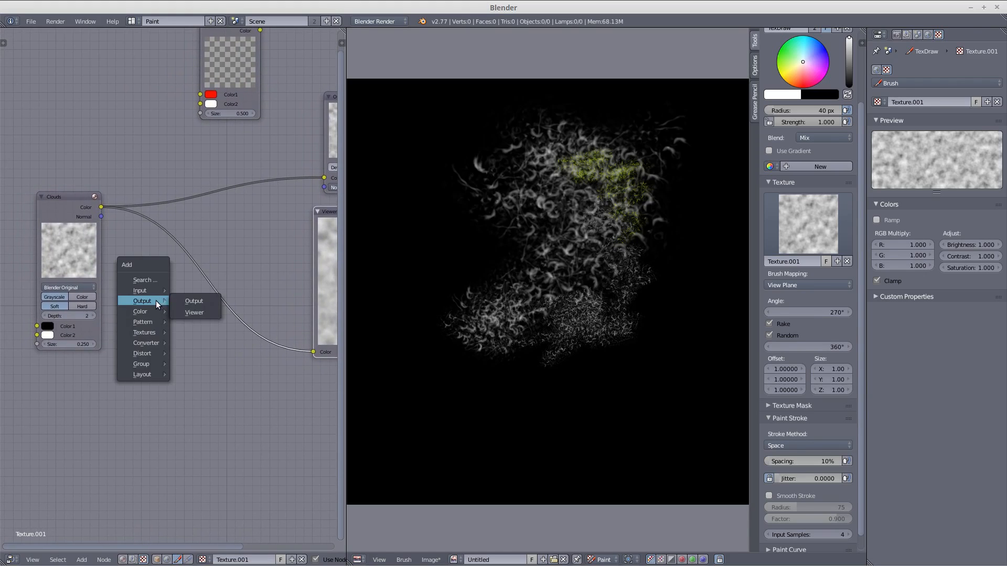
pyautogui.moveTo(150, 331)
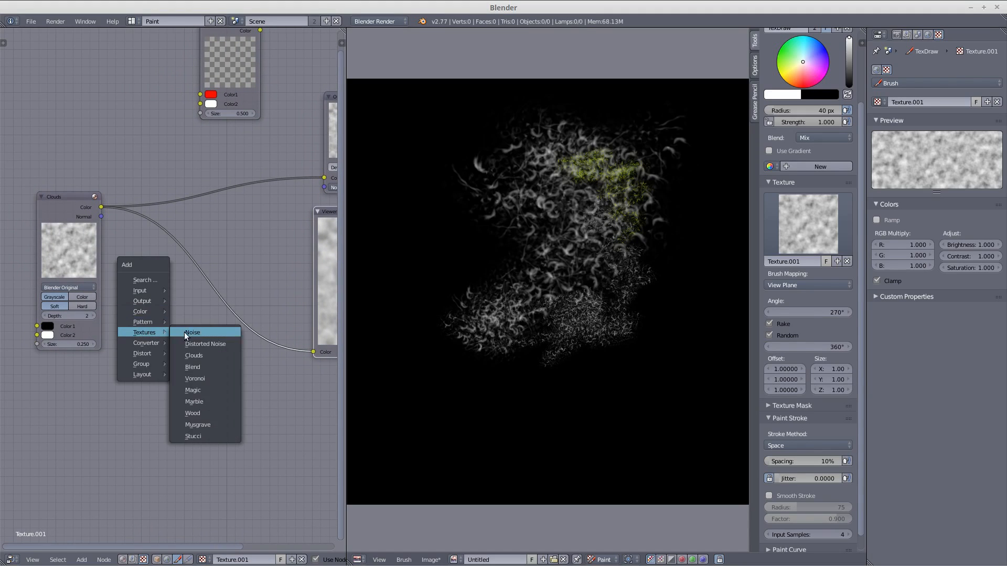
pyautogui.click(205, 376)
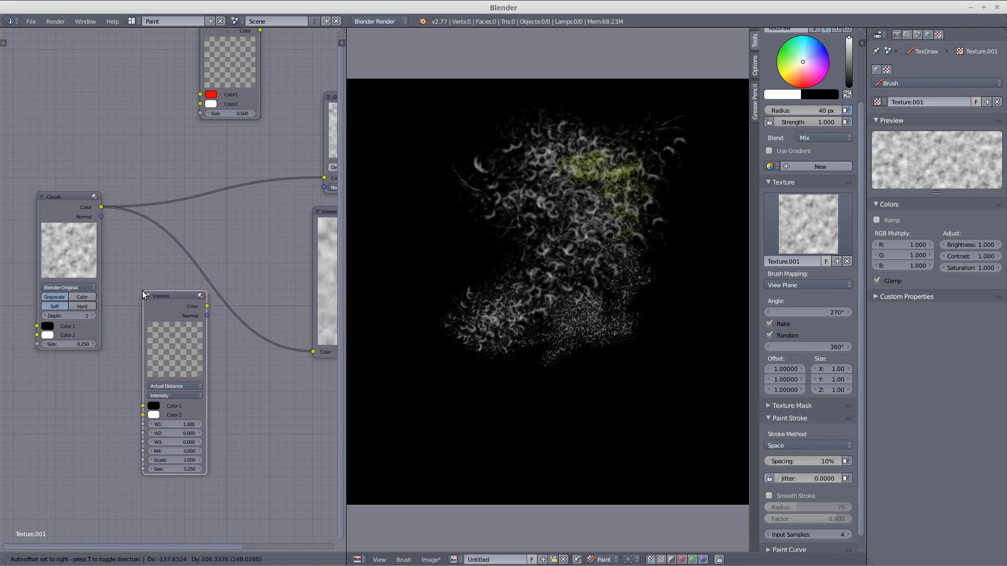
pyautogui.click(135, 278)
pyautogui.moveTo(162, 286); pyautogui.dragTo(159, 288)
pyautogui.moveTo(102, 207); pyautogui.dragTo(131, 396)
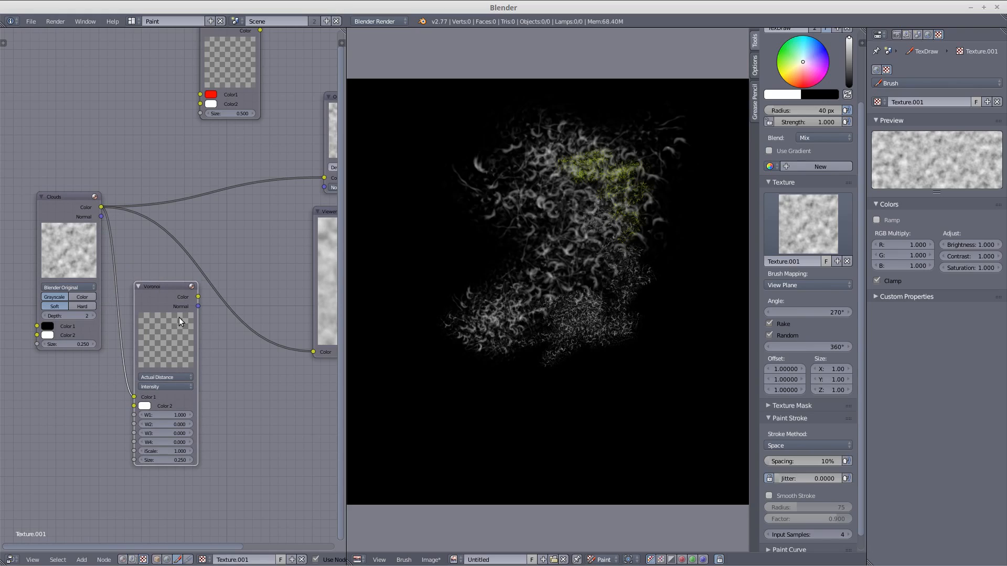
pyautogui.moveTo(198, 297); pyautogui.dragTo(313, 351)
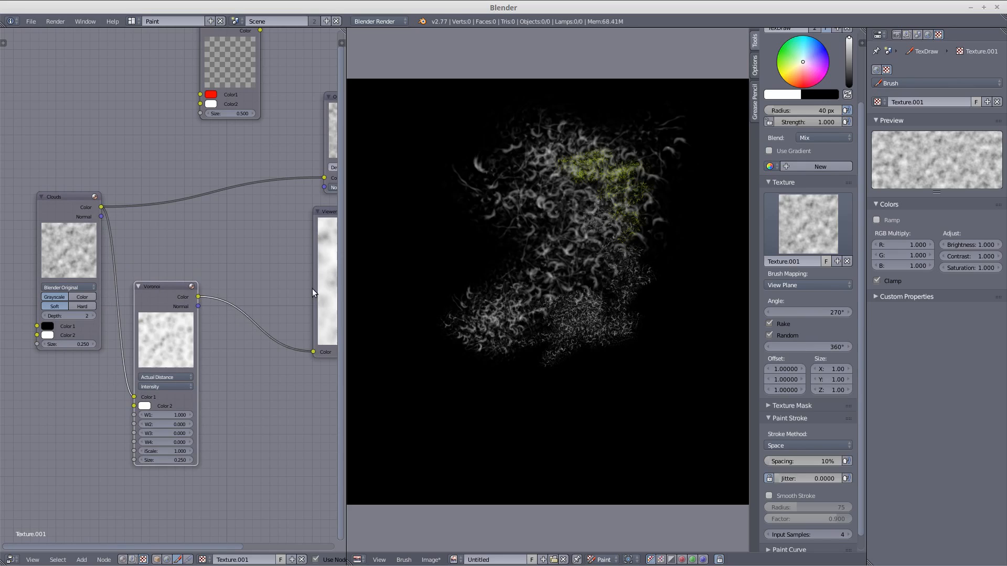
# Step: Arrange the Viewer and Voronoi nodes closer together and move the Clouds link from Voronoi's Color 1 to Color 2
pyautogui.moveTo(319, 212); pyautogui.dragTo(229, 227)
pyautogui.moveTo(223, 261); pyautogui.dragTo(192, 259, button='middle')
pyautogui.click(134, 284)
pyautogui.moveTo(134, 285); pyautogui.dragTo(135, 238)
pyautogui.moveTo(235, 235); pyautogui.dragTo(246, 228)
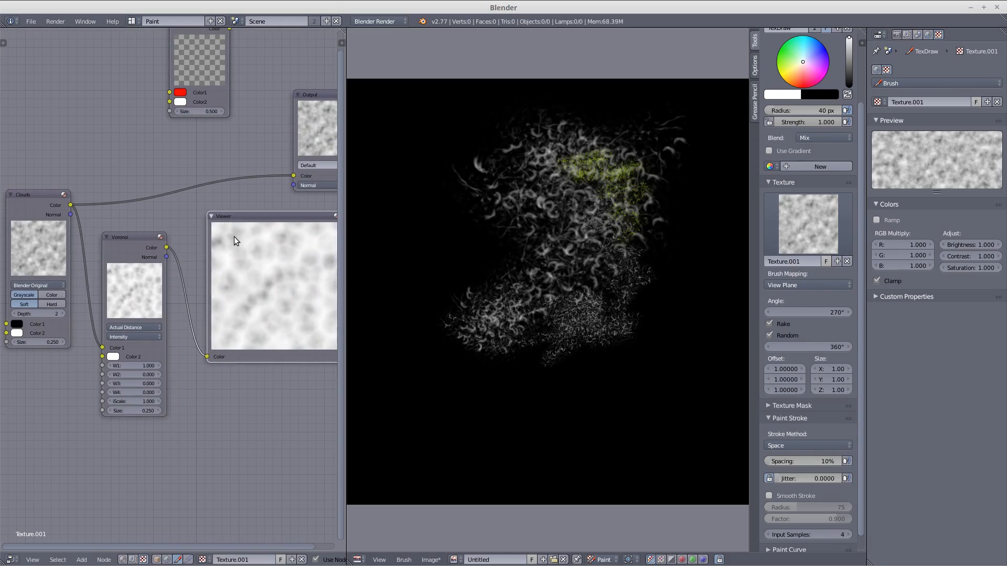
pyautogui.moveTo(132, 240); pyautogui.dragTo(146, 233)
pyautogui.moveTo(117, 344); pyautogui.dragTo(115, 350)
pyautogui.moveTo(153, 259)
pyautogui.mouseDown(button='middle')
pyautogui.moveTo(142, 278)
pyautogui.moveTo(141, 248)
pyautogui.moveTo(152, 250)
pyautogui.mouseUp(button='middle')
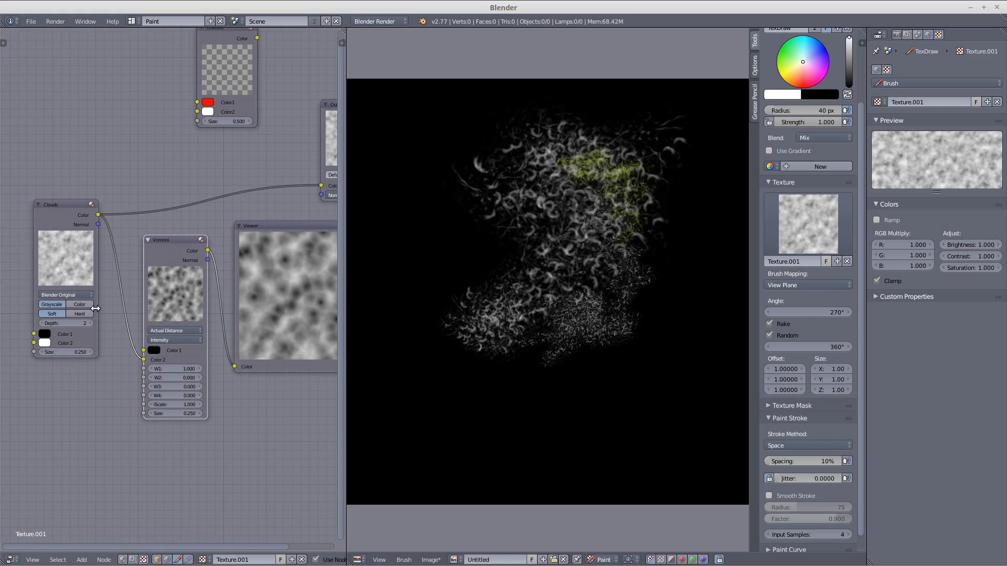
pyautogui.moveTo(108, 275); pyautogui.dragTo(113, 271, button='middle')
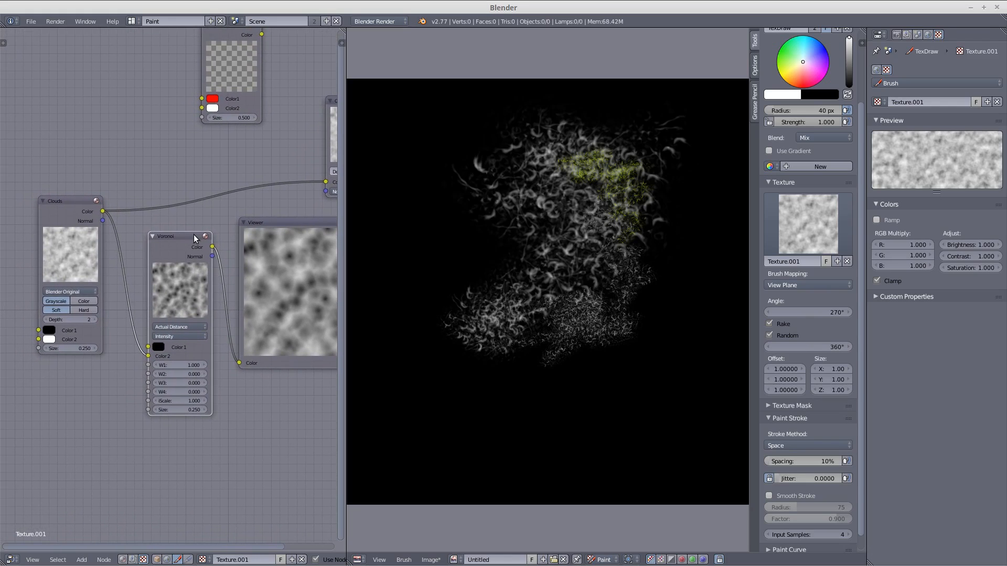
# Step: Link the Voronoi Color output to the Output node and move the Output node closer above the Viewer
pyautogui.moveTo(188, 235); pyautogui.dragTo(325, 182)
pyautogui.moveTo(288, 158); pyautogui.dragTo(244, 176, button='middle')
pyautogui.moveTo(296, 122); pyautogui.dragTo(257, 126)
# Step: Reload the image to clear the canvas, then paint test strokes with a 131 px brush radius
pyautogui.hotkey('alt', 'r')
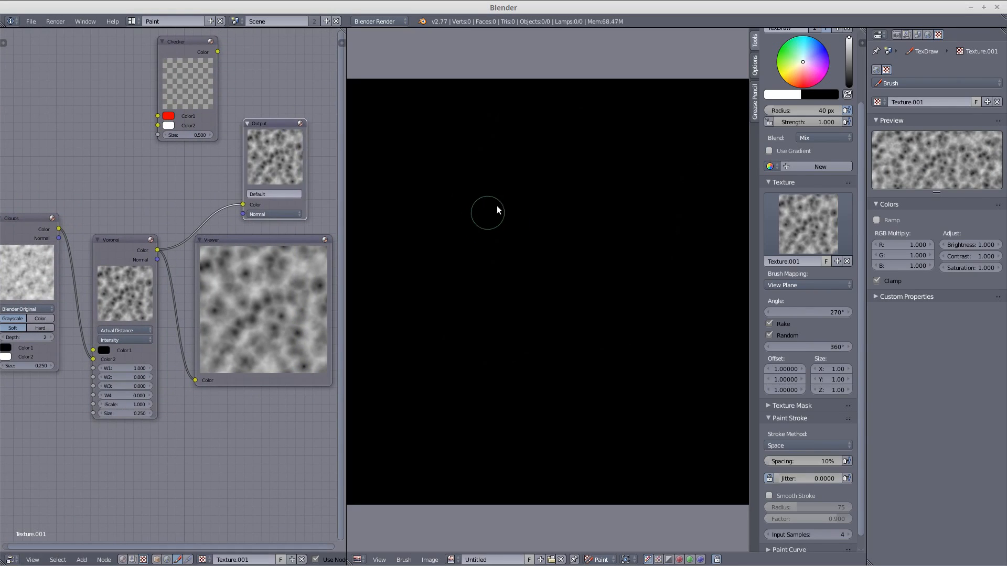
pyautogui.press('f')
pyautogui.click(535, 221)
pyautogui.moveTo(567, 164); pyautogui.dragTo(494, 205)
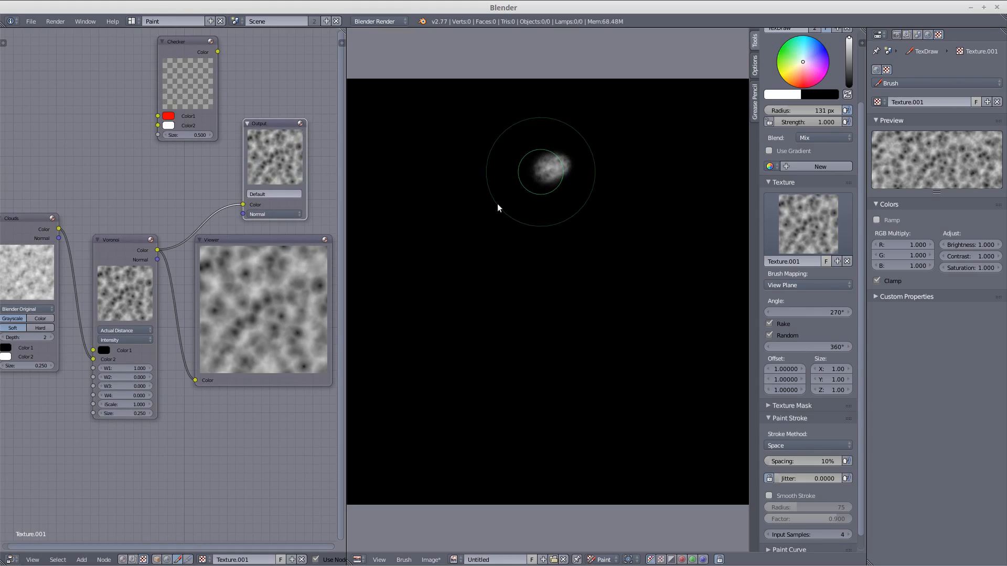
pyautogui.press('f')
pyautogui.click(568, 193)
pyautogui.moveTo(568, 205); pyautogui.dragTo(504, 223)
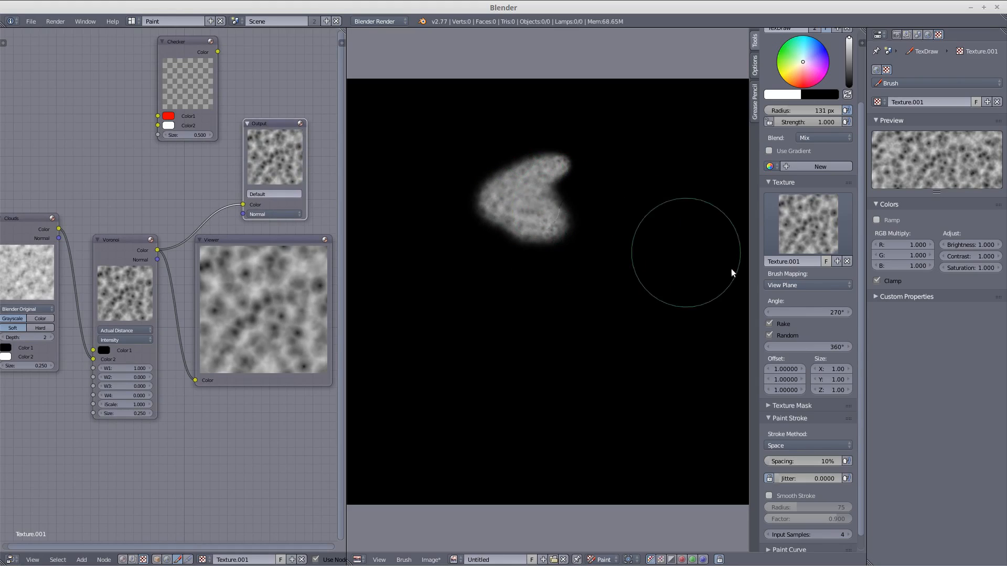
# Step: Set the brush mapping to Tiled, reload the image to clear it, and paint a large test patch
pyautogui.click(790, 284)
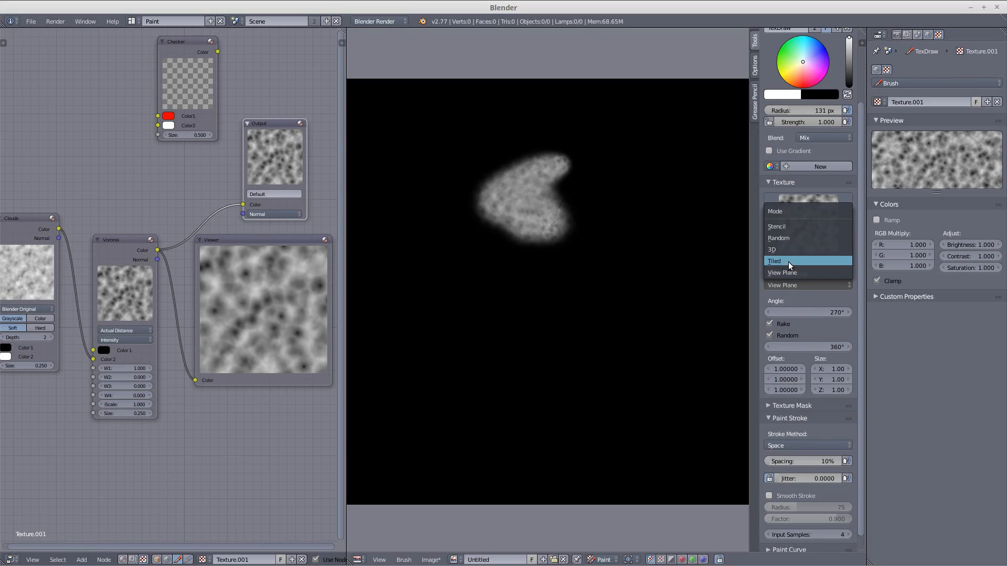
pyautogui.click(788, 262)
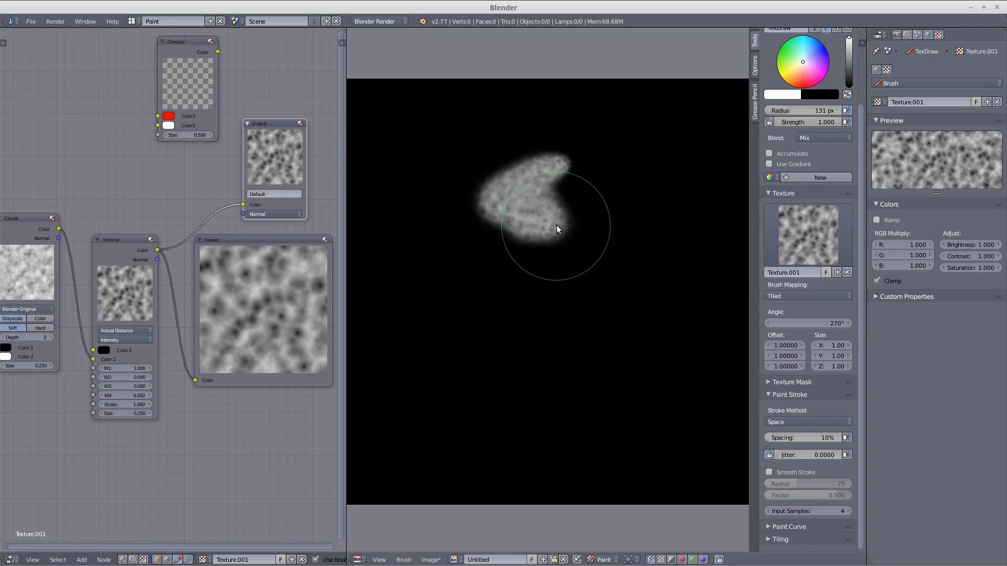
pyautogui.hotkey('alt', 'r')
pyautogui.moveTo(531, 239)
pyautogui.mouseDown()
pyautogui.moveTo(508, 229)
pyautogui.moveTo(550, 198)
pyautogui.moveTo(490, 175)
pyautogui.moveTo(577, 139)
pyautogui.mouseUp()
pyautogui.moveTo(542, 243); pyautogui.dragTo(545, 232, button='middle')
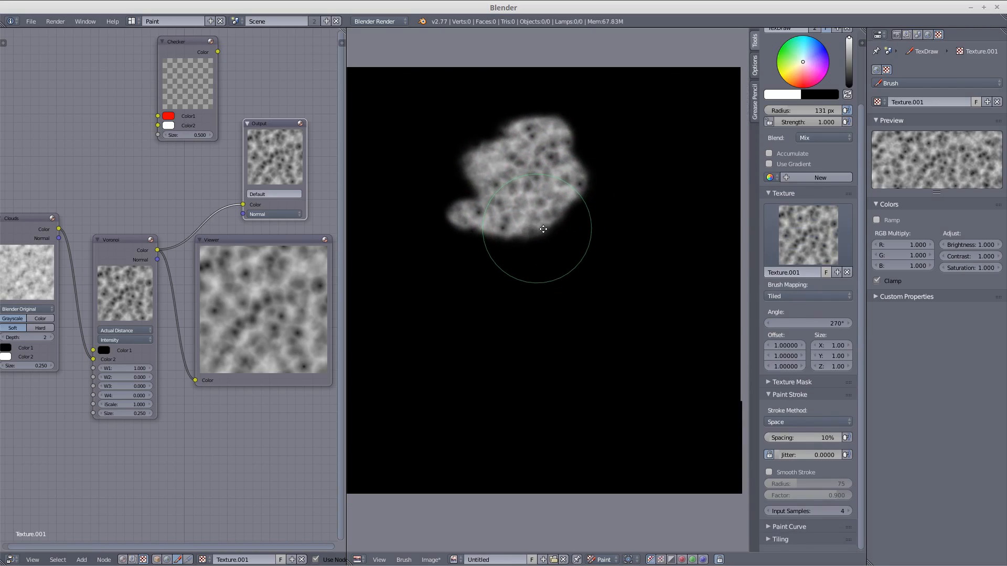
pyautogui.moveTo(555, 208)
pyautogui.mouseDown()
pyautogui.moveTo(549, 256)
pyautogui.moveTo(571, 219)
pyautogui.mouseUp()
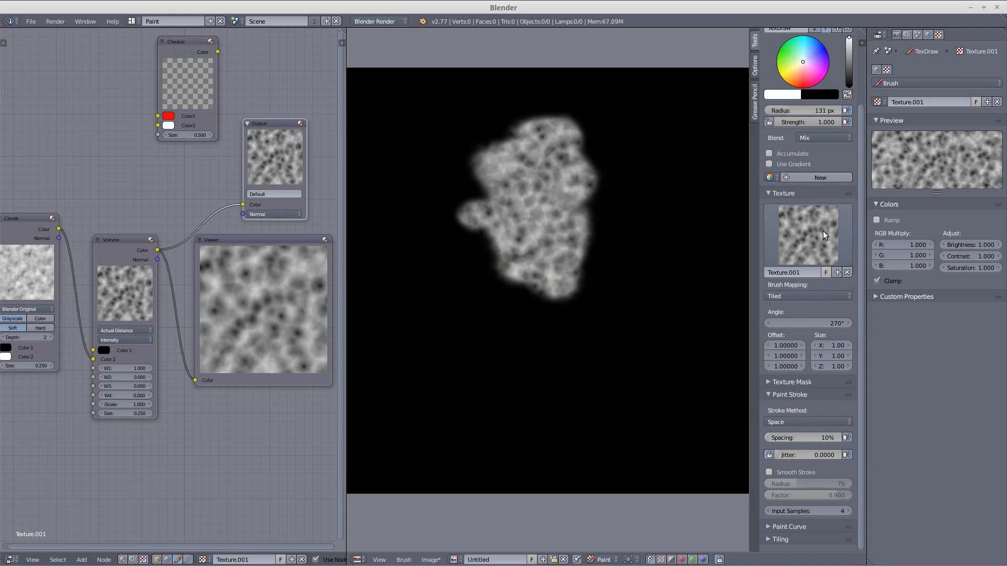
# Step: Enable the texture's color ramp with its black stop at position 0.215 and paint around the existing patch
pyautogui.click(877, 221)
pyautogui.moveTo(877, 251); pyautogui.dragTo(900, 250)
pyautogui.moveTo(662, 266)
pyautogui.mouseDown()
pyautogui.moveTo(654, 212)
pyautogui.moveTo(670, 210)
pyautogui.moveTo(660, 117)
pyautogui.moveTo(543, 99)
pyautogui.moveTo(645, 150)
pyautogui.moveTo(637, 244)
pyautogui.moveTo(663, 253)
pyautogui.moveTo(582, 329)
pyautogui.moveTo(599, 338)
pyautogui.moveTo(665, 281)
pyautogui.moveTo(670, 222)
pyautogui.moveTo(628, 210)
pyautogui.moveTo(653, 186)
pyautogui.moveTo(637, 119)
pyautogui.moveTo(575, 120)
pyautogui.mouseUp()
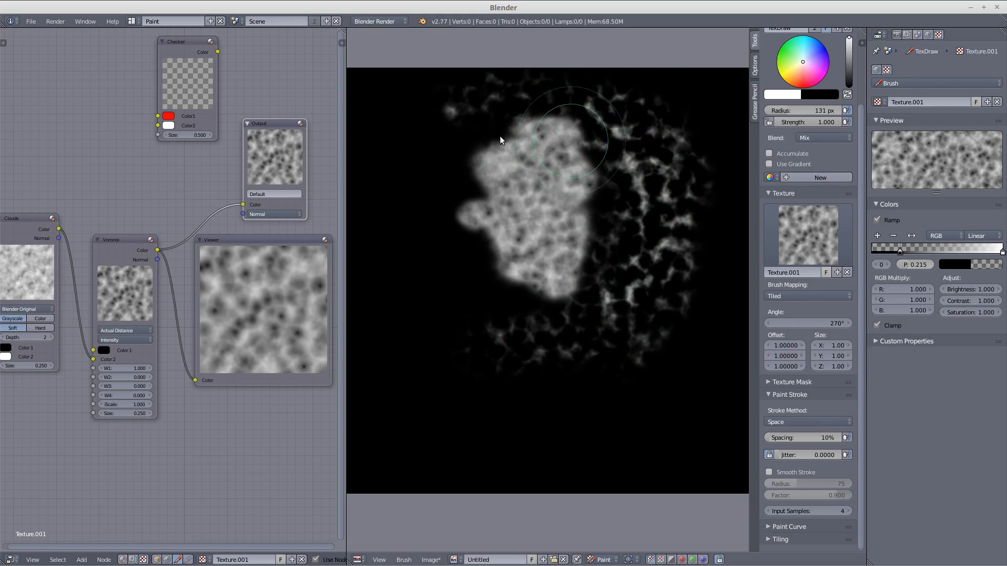
pyautogui.moveTo(557, 288); pyautogui.dragTo(572, 278, button='middle')
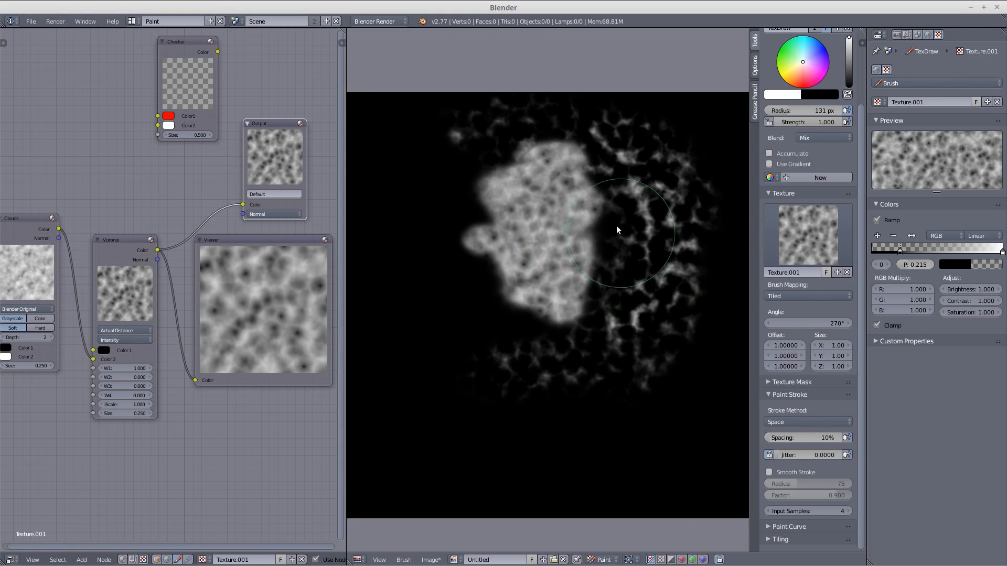
# Step: Switch the brush mapping to View Plane and paint strokes below the light patch, reducing the brush radius to 84 px
pyautogui.click(789, 295)
pyautogui.click(792, 285)
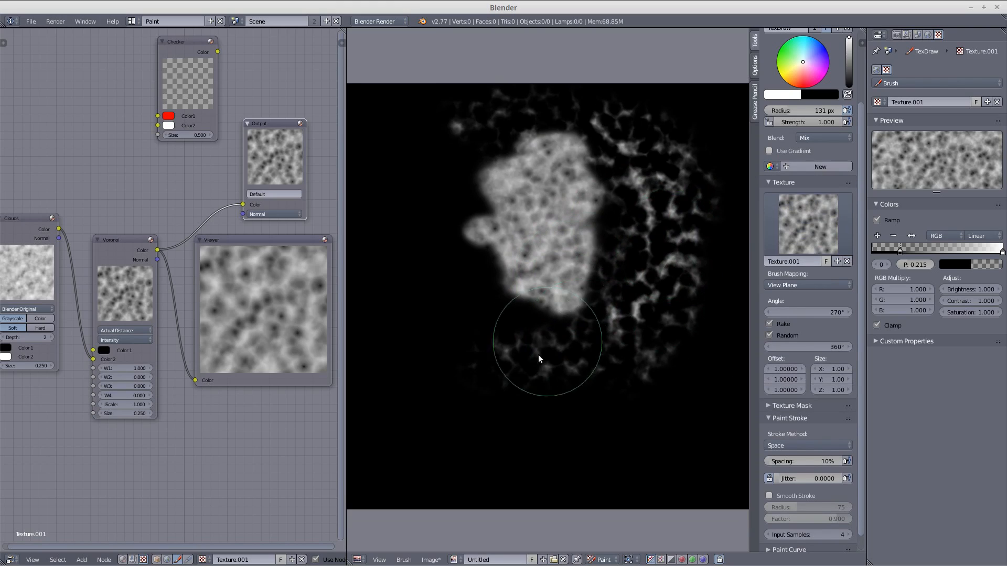
pyautogui.click(515, 362)
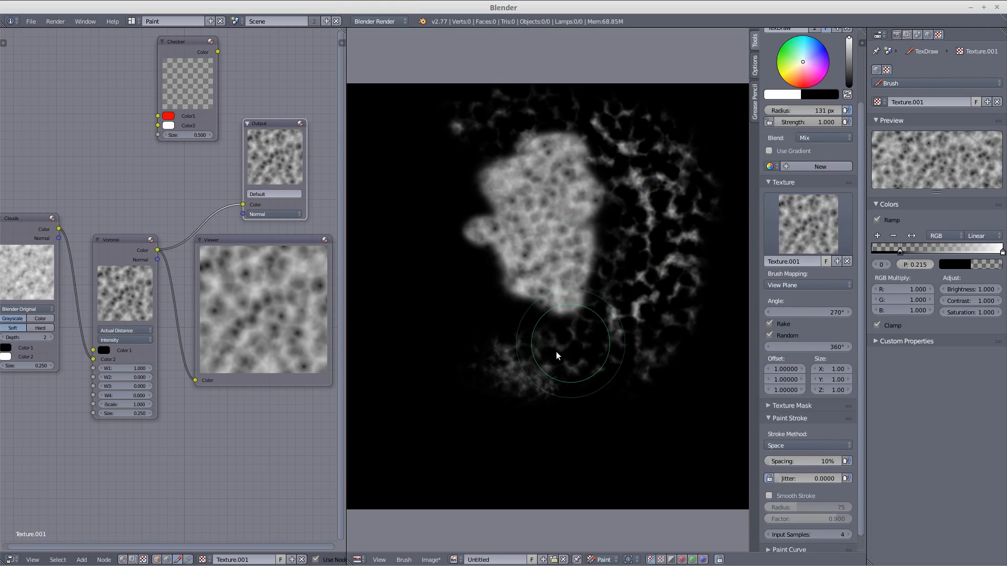
pyautogui.moveTo(589, 341)
pyautogui.mouseDown()
pyautogui.moveTo(565, 367)
pyautogui.moveTo(534, 369)
pyautogui.mouseUp()
pyautogui.click(534, 369)
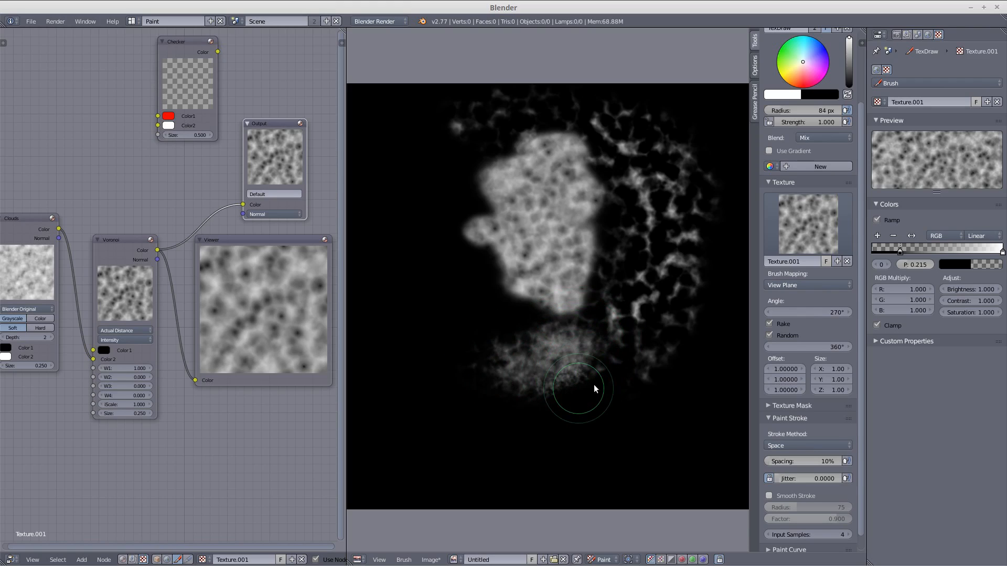
pyautogui.moveTo(602, 369); pyautogui.dragTo(598, 388)
pyautogui.moveTo(608, 349); pyautogui.dragTo(641, 295, button='middle')
pyautogui.moveTo(597, 337); pyautogui.dragTo(596, 362)
# Step: Detach the Voronoi node from all its links and place it below the Clouds node
pyautogui.moveTo(211, 350); pyautogui.dragTo(248, 374, button='middle')
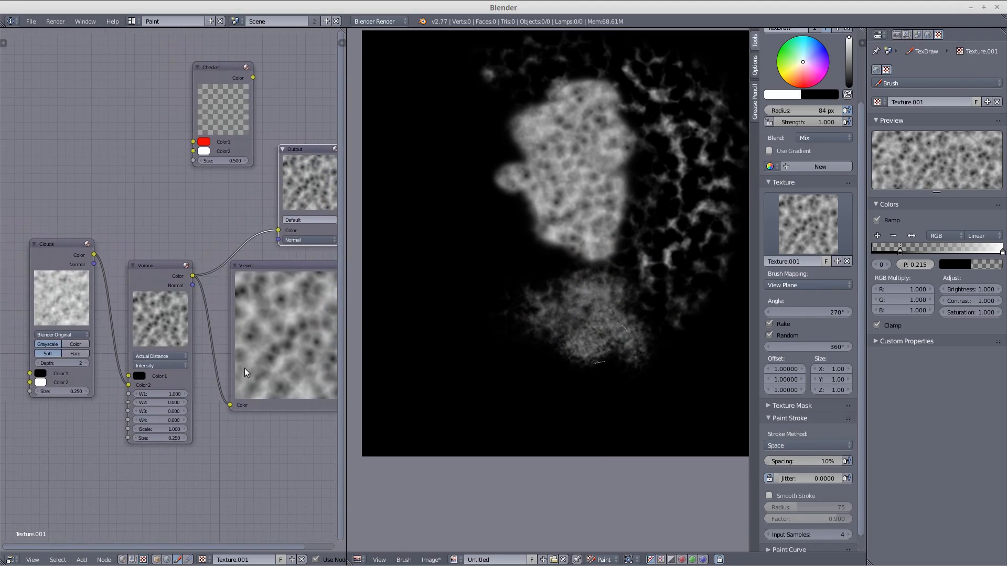
pyautogui.moveTo(159, 264); pyautogui.dragTo(158, 247)
pyautogui.moveTo(62, 242); pyautogui.dragTo(54, 247)
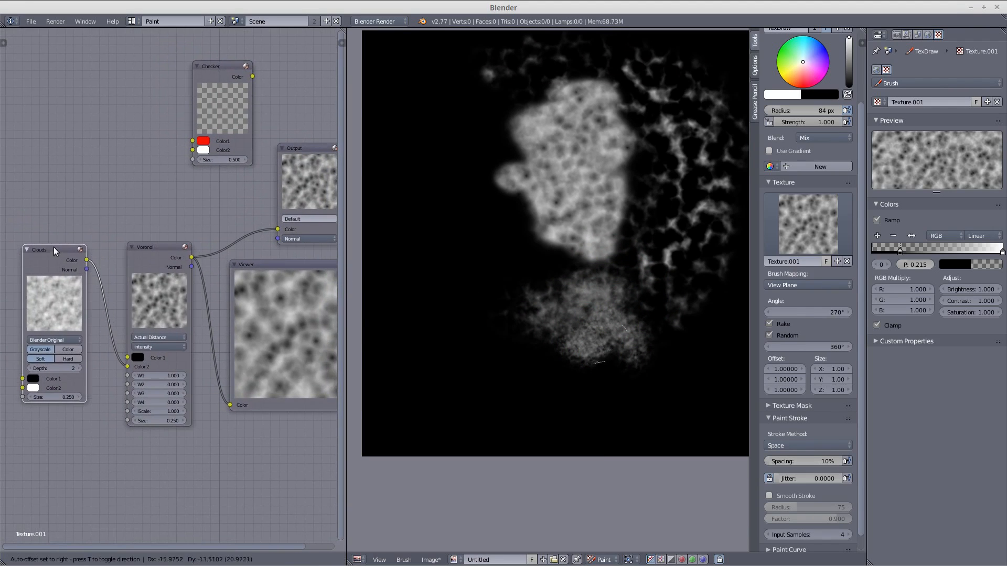
pyautogui.moveTo(120, 253); pyautogui.dragTo(98, 203, button='middle')
pyautogui.moveTo(70, 211); pyautogui.dragTo(74, 116)
pyautogui.moveTo(160, 201); pyautogui.dragTo(144, 280)
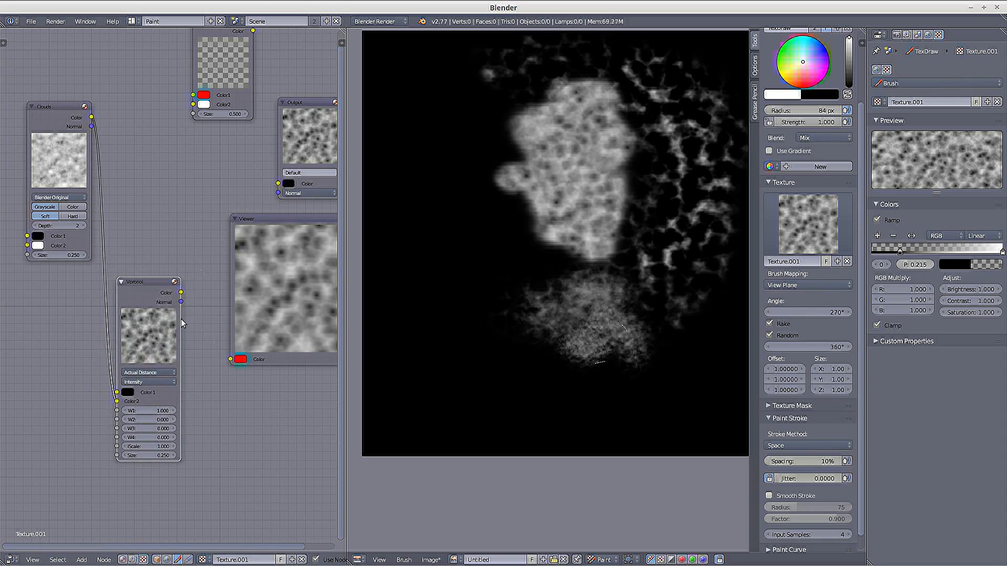
pyautogui.hotkey('alt', 'd')
pyautogui.click(154, 249)
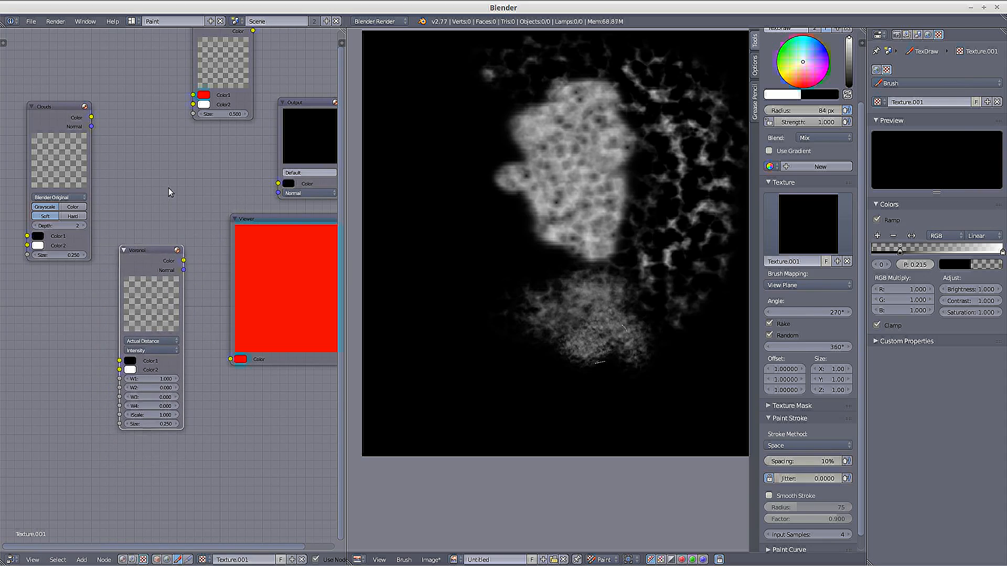
pyautogui.moveTo(153, 251); pyautogui.dragTo(55, 283)
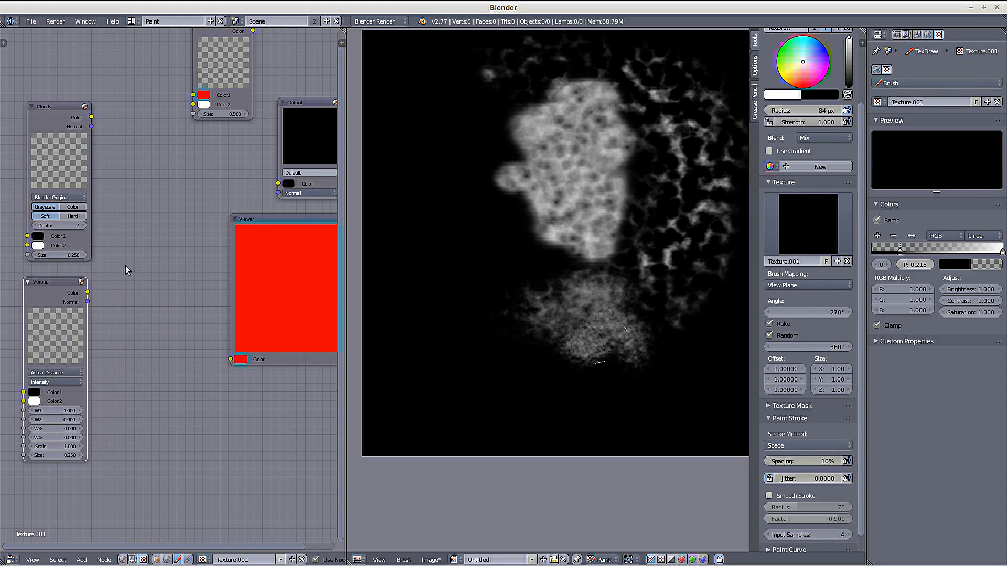
# Step: Add a Mix RGB node fed by the Clouds and Voronoi Color outputs and link its Color to the Viewer
pyautogui.hotkey('shift', 'a')
pyautogui.moveTo(121, 246)
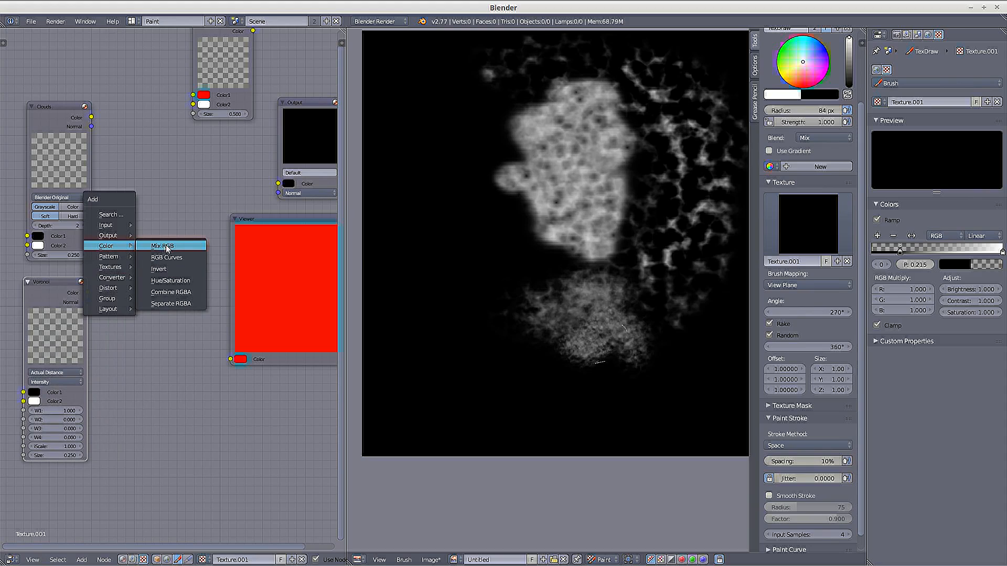
pyautogui.click(166, 249)
pyautogui.click(131, 139)
pyautogui.moveTo(92, 119); pyautogui.dragTo(88, 292)
pyautogui.moveTo(166, 166); pyautogui.dragTo(231, 360)
pyautogui.moveTo(266, 224); pyautogui.dragTo(234, 263)
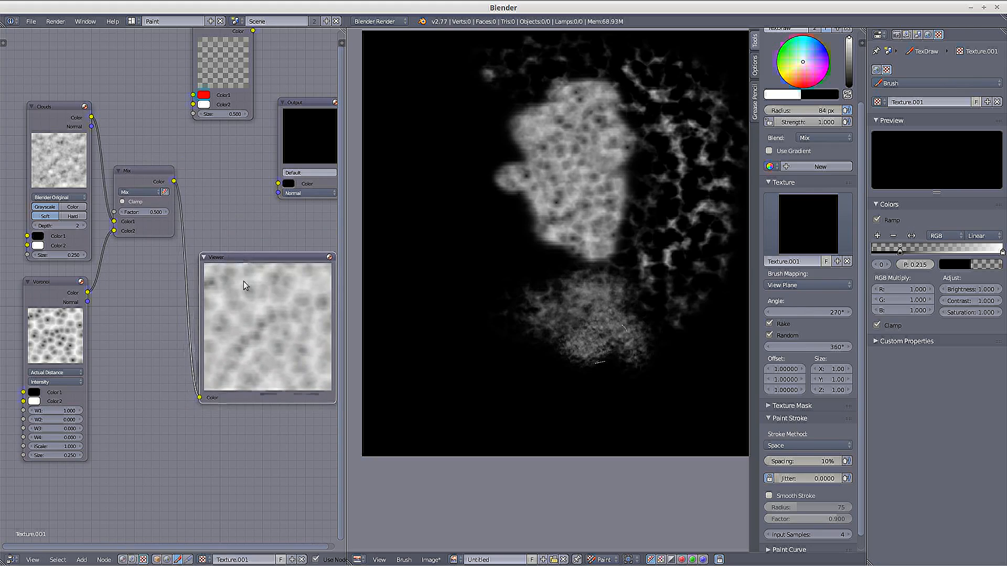
# Step: Set the Mix node's blend mode to Multiply and shift the node slightly away from the Clouds node
pyautogui.click(147, 192)
pyautogui.click(140, 221)
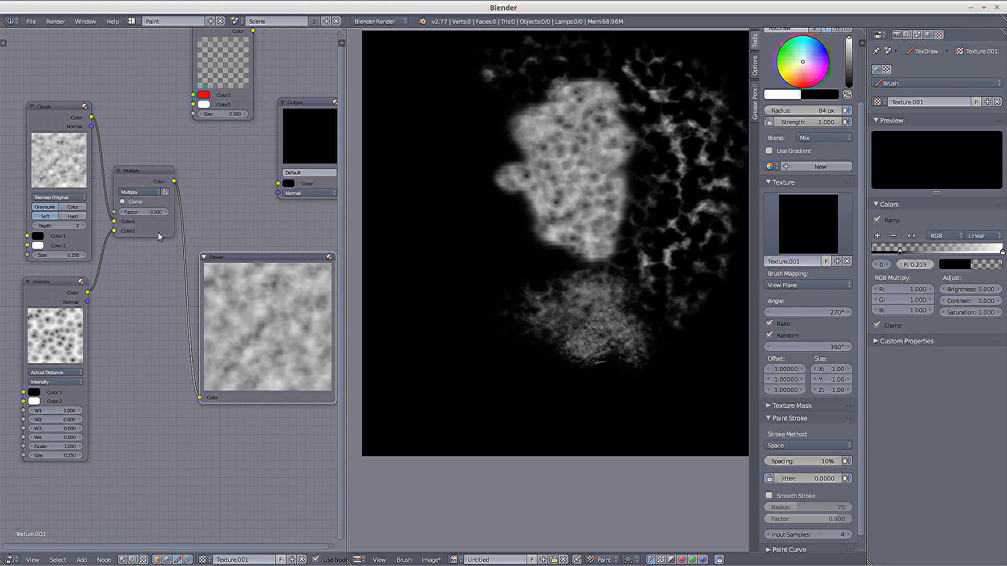
pyautogui.moveTo(157, 170); pyautogui.dragTo(165, 171)
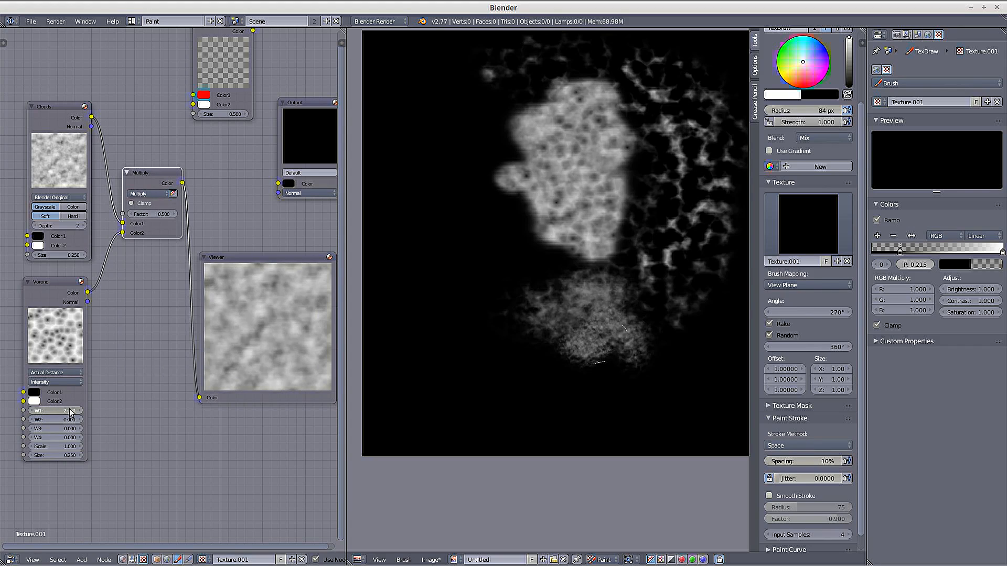
# Step: Set the Voronoi W1 to 0.5, W2 to -1, W3 to -0.9, W4 to 1 and iScale to 1.9, and the Multiply factor to 0.7
pyautogui.moveTo(62, 410); pyautogui.dragTo(61, 430)
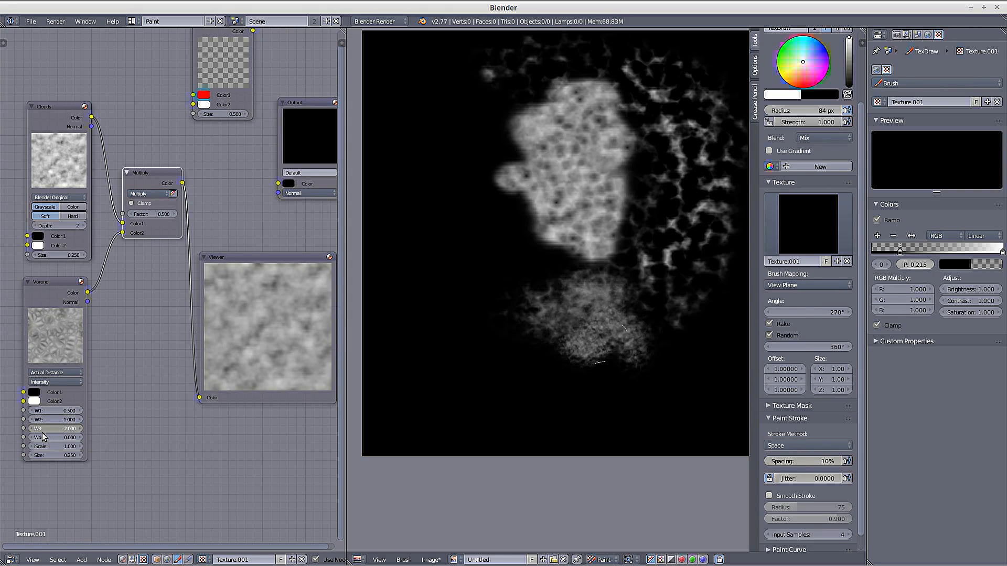
pyautogui.moveTo(57, 428); pyautogui.dragTo(62, 446)
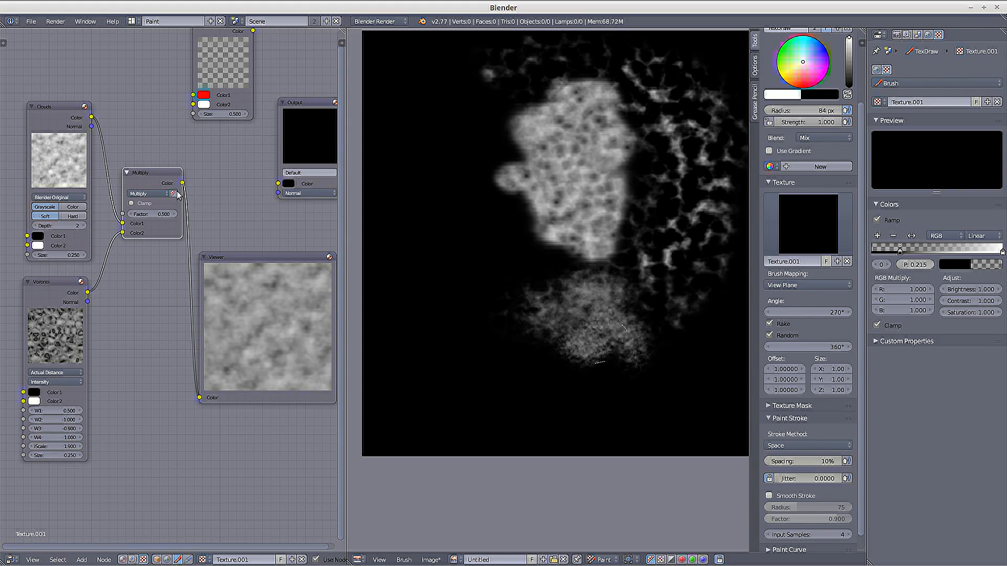
pyautogui.moveTo(159, 214); pyautogui.dragTo(165, 219)
# Step: Link the Multiply Color output to the Output node and paint a test stroke beside the light patch
pyautogui.moveTo(182, 183); pyautogui.dragTo(277, 183)
pyautogui.moveTo(483, 257)
pyautogui.mouseDown()
pyautogui.moveTo(444, 223)
pyautogui.moveTo(488, 254)
pyautogui.moveTo(455, 221)
pyautogui.moveTo(484, 255)
pyautogui.mouseUp()
pyautogui.moveTo(463, 218); pyautogui.dragTo(424, 150)
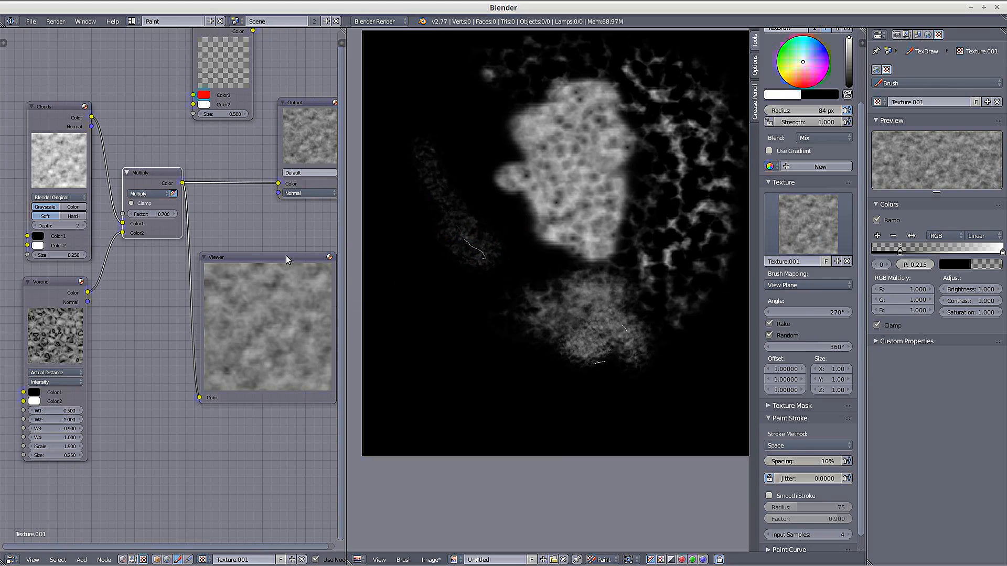
# Step: Flip the color ramp and move its black stop to 0.406, painting a test patch before and after moving the stop
pyautogui.click(912, 236)
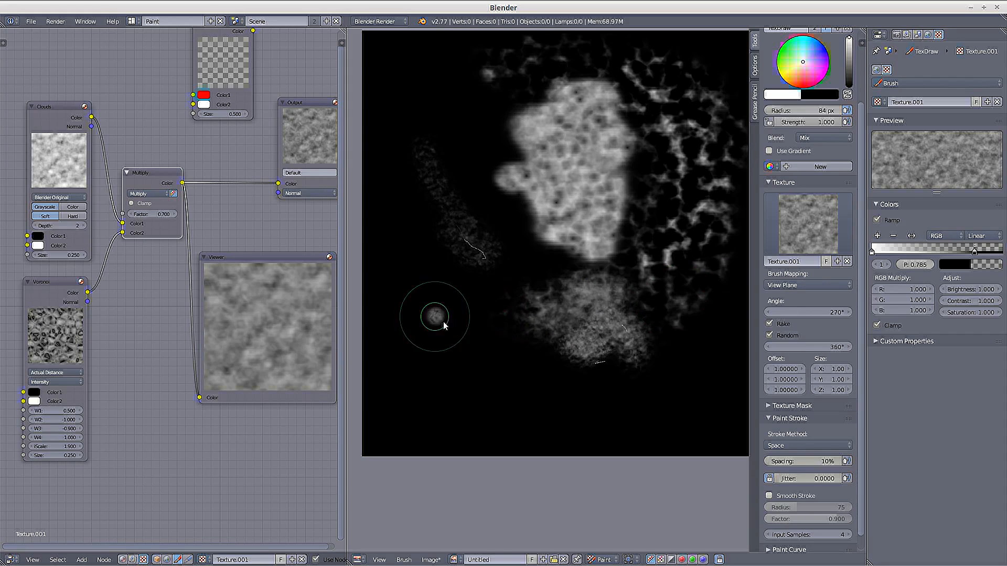
pyautogui.click(448, 315)
pyautogui.moveTo(433, 279)
pyautogui.mouseDown()
pyautogui.moveTo(466, 289)
pyautogui.moveTo(485, 322)
pyautogui.mouseUp()
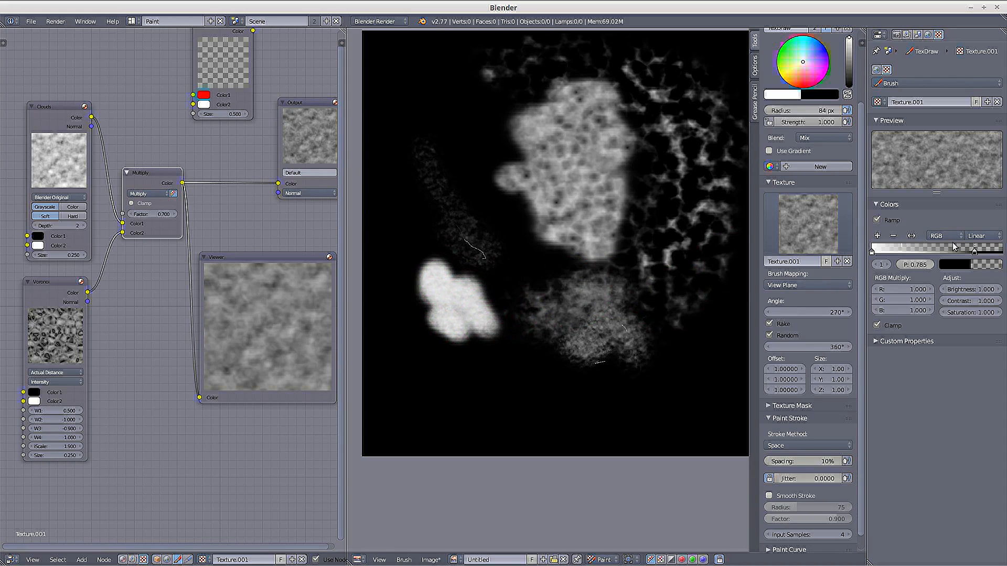
pyautogui.moveTo(972, 248); pyautogui.dragTo(925, 248)
pyautogui.moveTo(440, 373)
pyautogui.mouseDown()
pyautogui.moveTo(502, 375)
pyautogui.moveTo(535, 362)
pyautogui.mouseUp()
# Step: Disable the color ramp, reload the image to clear it, and paint two test strokes
pyautogui.click(883, 221)
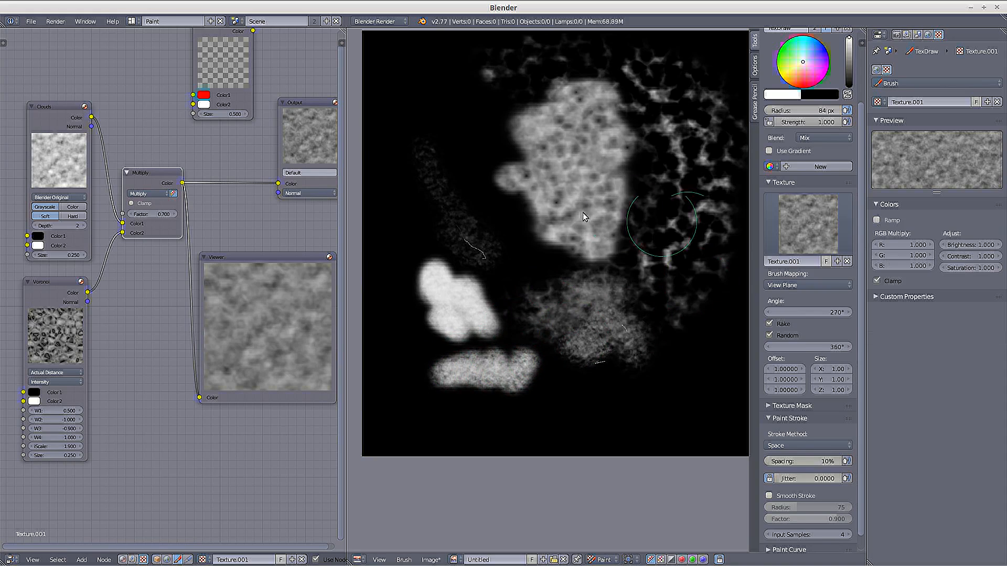
pyautogui.hotkey('alt', 'r')
pyautogui.moveTo(493, 159)
pyautogui.mouseDown()
pyautogui.moveTo(527, 179)
pyautogui.moveTo(549, 162)
pyautogui.moveTo(540, 153)
pyautogui.moveTo(571, 151)
pyautogui.mouseUp()
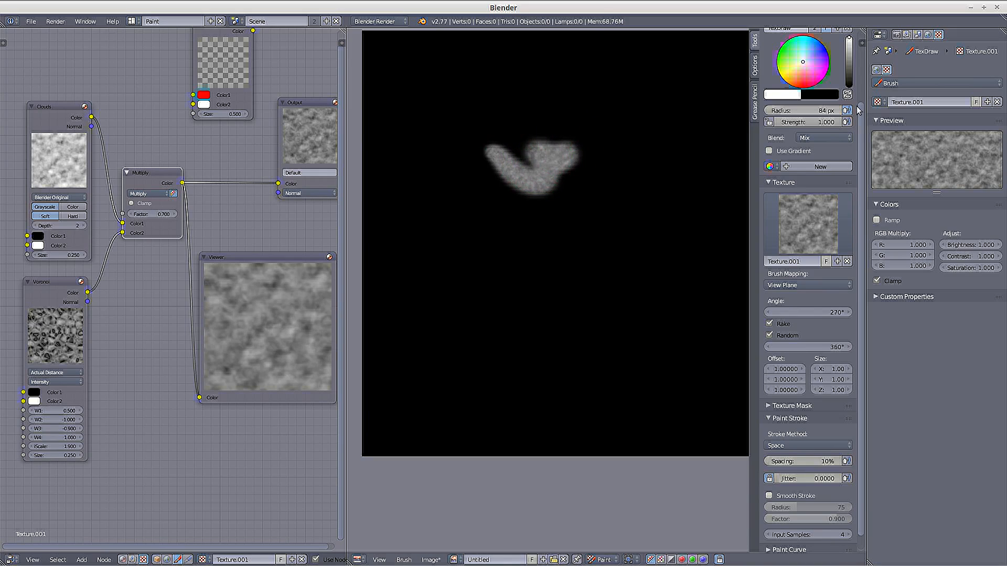
pyautogui.moveTo(535, 218); pyautogui.dragTo(496, 218)
# Step: Turn off the brush texture's Rake and Random options and paint a wide stroke below the others
pyautogui.click(769, 324)
pyautogui.click(769, 335)
pyautogui.moveTo(533, 273)
pyautogui.mouseDown()
pyautogui.moveTo(445, 256)
pyautogui.moveTo(514, 275)
pyautogui.mouseUp()
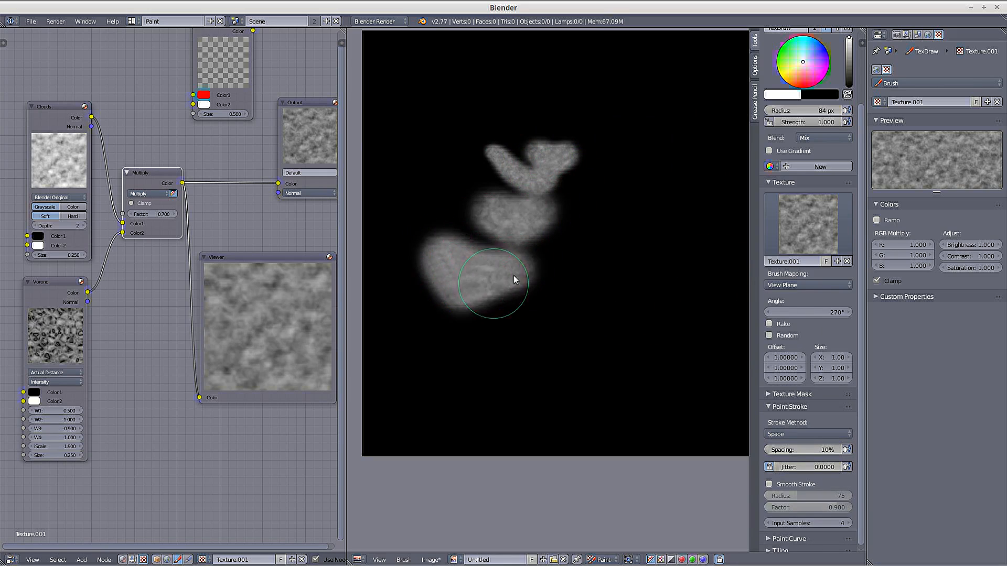
# Step: Set the brush mapping to Tiled, reload the image to clear it, and paint a large continuous textured area
pyautogui.click(778, 286)
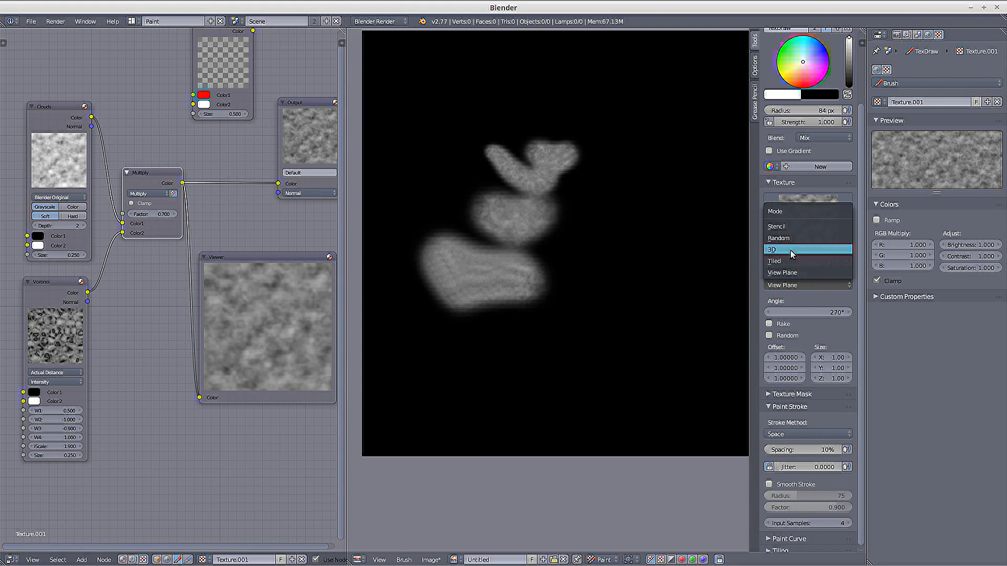
pyautogui.click(776, 260)
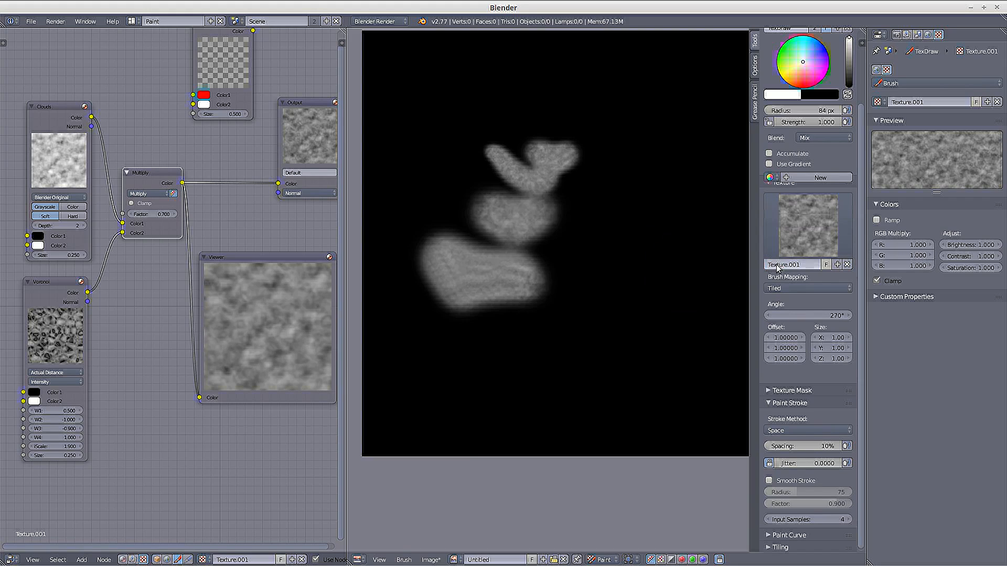
pyautogui.hotkey('alt', 'r')
pyautogui.moveTo(488, 187)
pyautogui.mouseDown()
pyautogui.moveTo(561, 140)
pyautogui.moveTo(556, 121)
pyautogui.moveTo(535, 237)
pyautogui.moveTo(476, 194)
pyautogui.moveTo(585, 178)
pyautogui.mouseUp()
pyautogui.scroll(3, 602, 193)
pyautogui.moveTo(679, 128)
pyautogui.mouseDown()
pyautogui.moveTo(603, 168)
pyautogui.moveTo(573, 206)
pyautogui.moveTo(605, 225)
pyautogui.moveTo(581, 300)
pyautogui.moveTo(540, 341)
pyautogui.mouseUp()
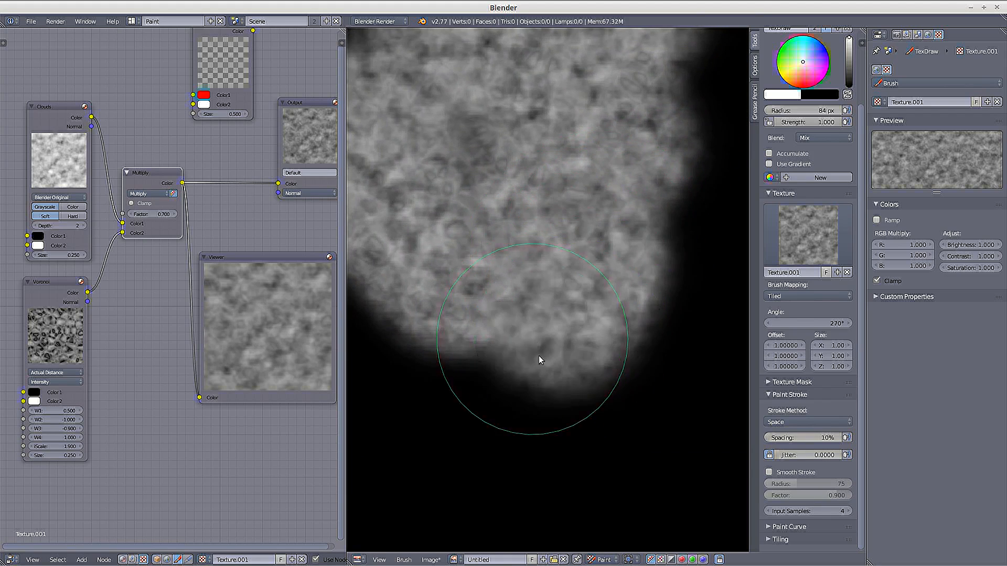
pyautogui.moveTo(503, 372); pyautogui.dragTo(527, 343)
pyautogui.moveTo(527, 341); pyautogui.dragTo(627, 253, button='middle')
pyautogui.moveTo(571, 250)
pyautogui.mouseDown()
pyautogui.moveTo(493, 269)
pyautogui.moveTo(529, 292)
pyautogui.mouseUp()
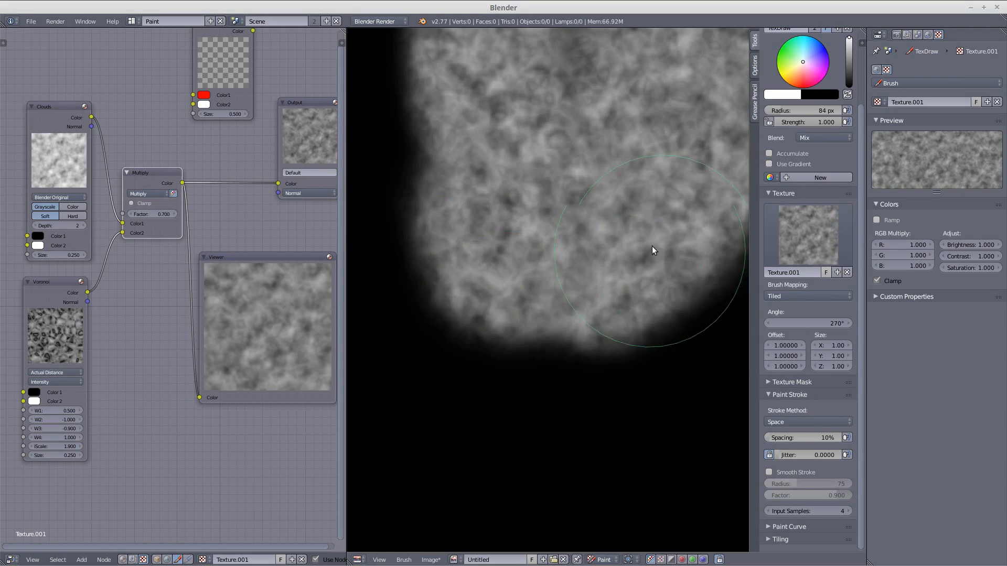
# Step: Re-enable the color ramp, paint a high-contrast patch below the textured area, and reload the image to clear it
pyautogui.click(876, 220)
pyautogui.moveTo(586, 370)
pyautogui.mouseDown()
pyautogui.moveTo(496, 382)
pyautogui.moveTo(508, 421)
pyautogui.moveTo(603, 377)
pyautogui.moveTo(525, 329)
pyautogui.mouseUp()
pyautogui.moveTo(525, 330); pyautogui.dragTo(529, 352, button='middle')
pyautogui.scroll(-2, 528, 352)
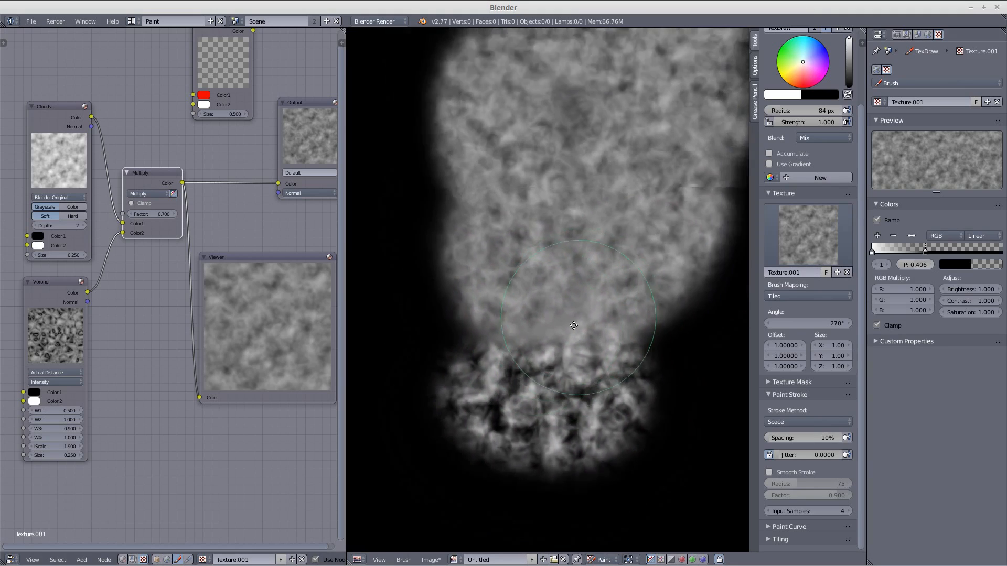
pyautogui.moveTo(632, 366)
pyautogui.mouseDown()
pyautogui.moveTo(619, 327)
pyautogui.moveTo(499, 342)
pyautogui.moveTo(461, 266)
pyautogui.moveTo(503, 271)
pyautogui.mouseUp()
pyautogui.hotkey('alt', 'r')
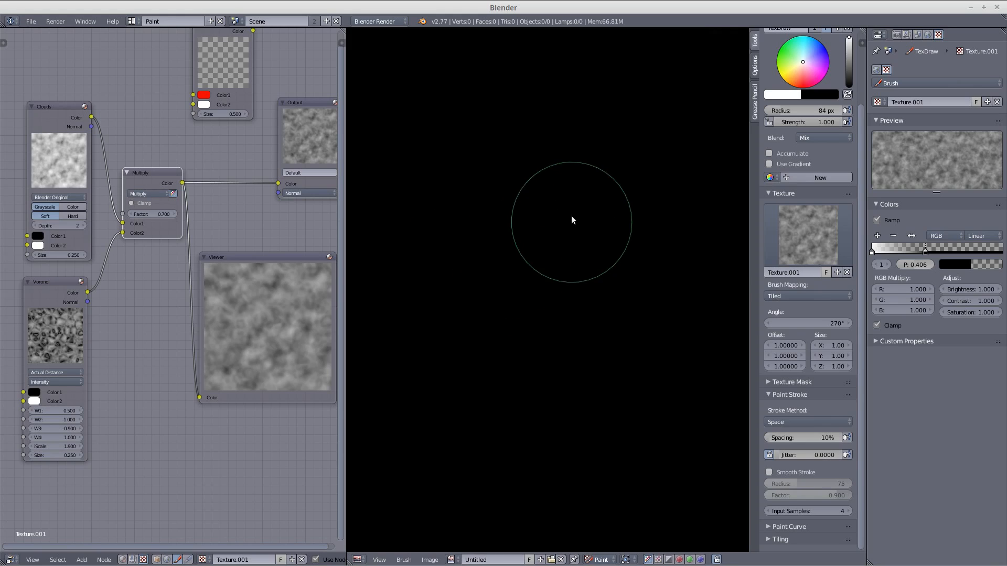
# Step: Paint a white tiled-texture patch, and try gradient-colored strokes over it with Use Gradient enabled
pyautogui.moveTo(580, 215); pyautogui.dragTo(528, 197)
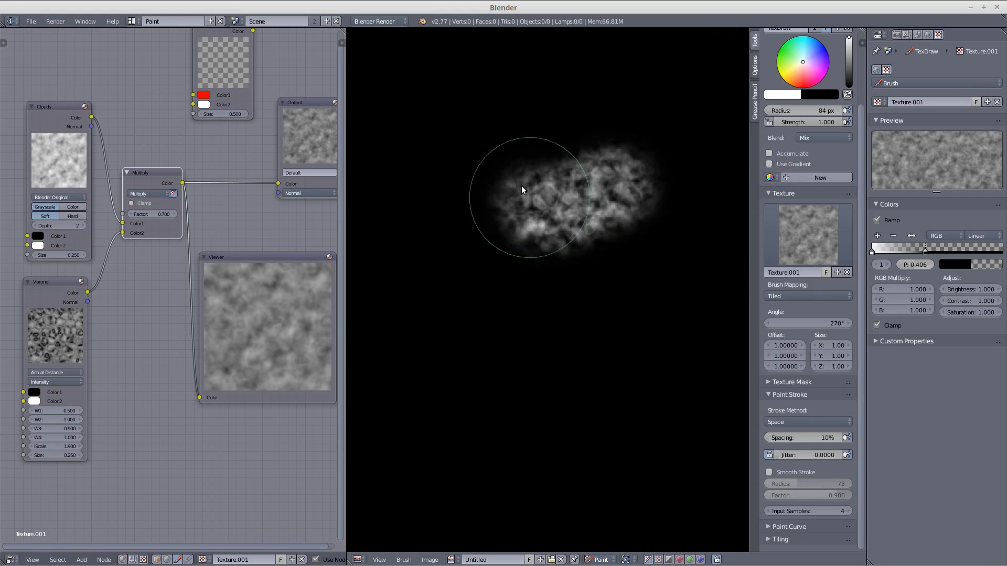
pyautogui.click(769, 163)
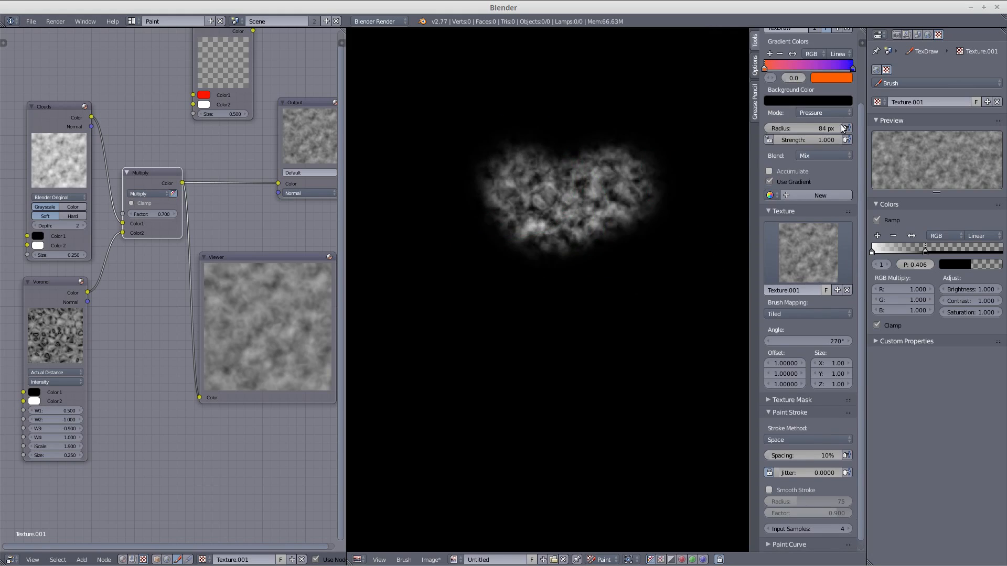
pyautogui.moveTo(591, 248); pyautogui.dragTo(618, 252)
pyautogui.moveTo(538, 239)
pyautogui.mouseDown()
pyautogui.moveTo(589, 234)
pyautogui.moveTo(574, 210)
pyautogui.mouseUp()
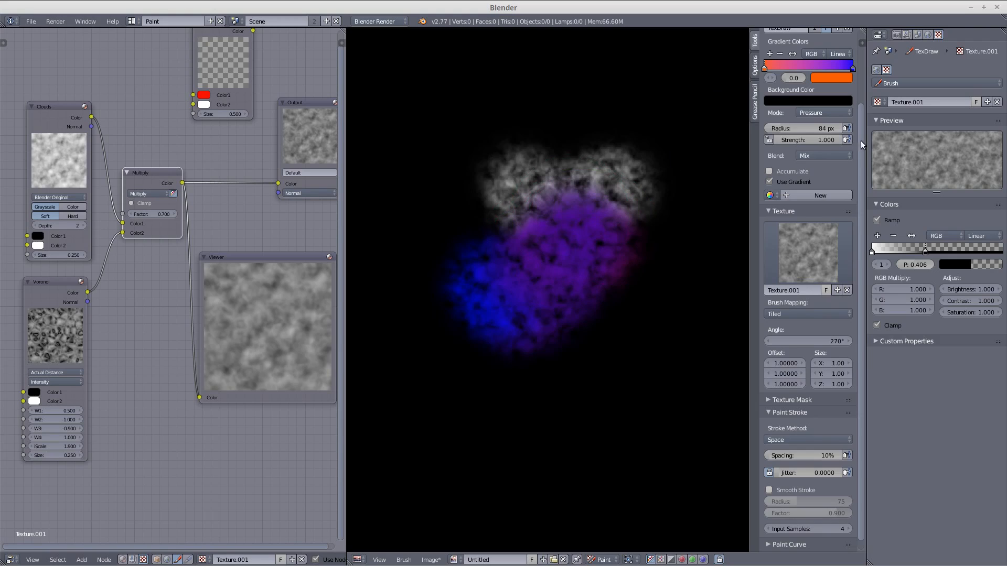
pyautogui.moveTo(861, 146); pyautogui.dragTo(861, 84)
pyautogui.moveTo(549, 197)
pyautogui.mouseDown()
pyautogui.moveTo(480, 198)
pyautogui.moveTo(510, 135)
pyautogui.moveTo(546, 110)
pyautogui.mouseUp()
pyautogui.moveTo(593, 114)
pyautogui.mouseDown()
pyautogui.moveTo(581, 153)
pyautogui.moveTo(600, 177)
pyautogui.moveTo(625, 198)
pyautogui.moveTo(663, 206)
pyautogui.mouseUp()
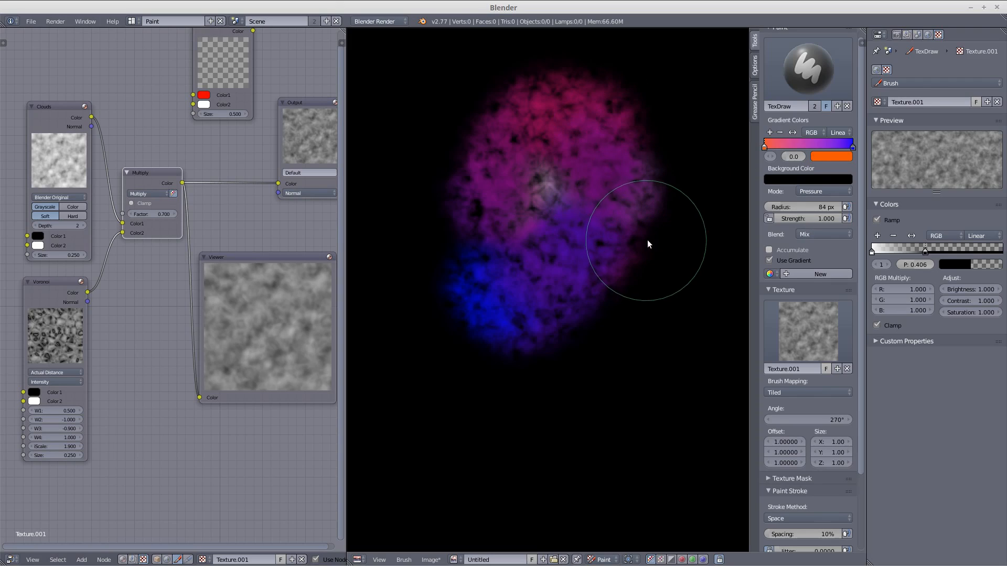
# Step: Undo all the test strokes and turn off Use Gradient for the brush
pyautogui.hotkey('ctrl', 'z')
pyautogui.hotkey('ctrl', 'z')
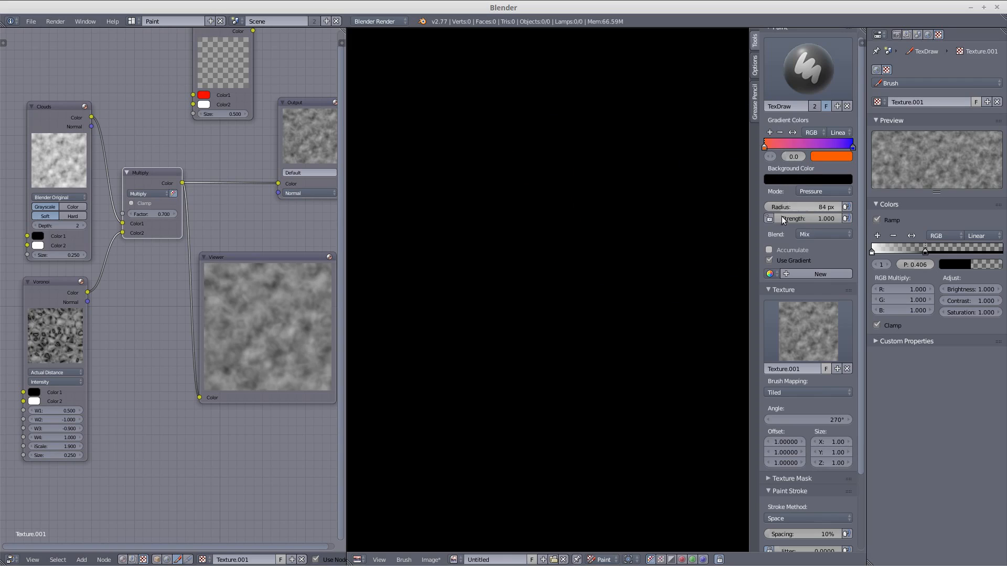
pyautogui.click(773, 261)
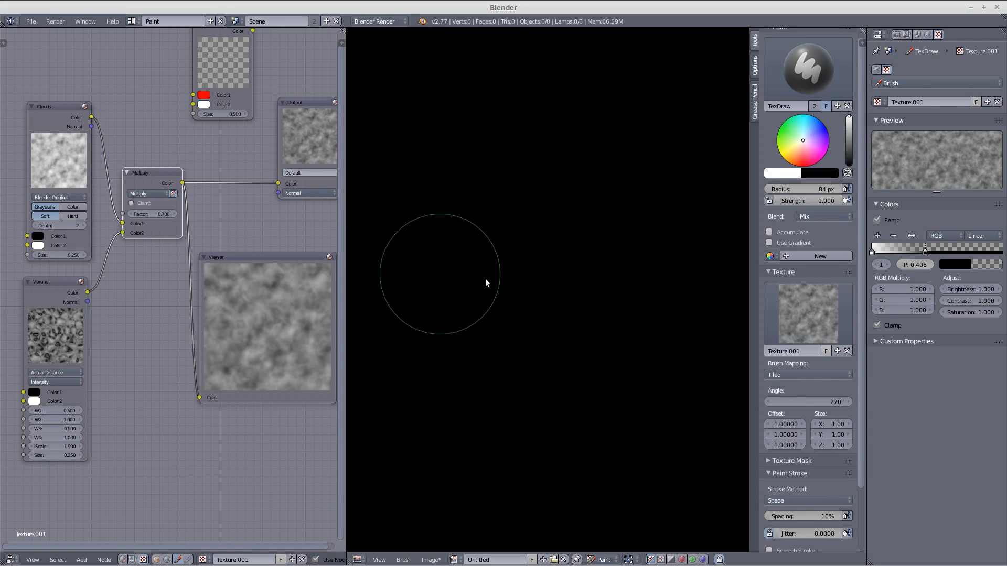
# Step: Move the Clouds node farther left of the Multiply node and adjust the Voronoi node's position below it
pyautogui.moveTo(200, 317); pyautogui.dragTo(234, 356, button='middle')
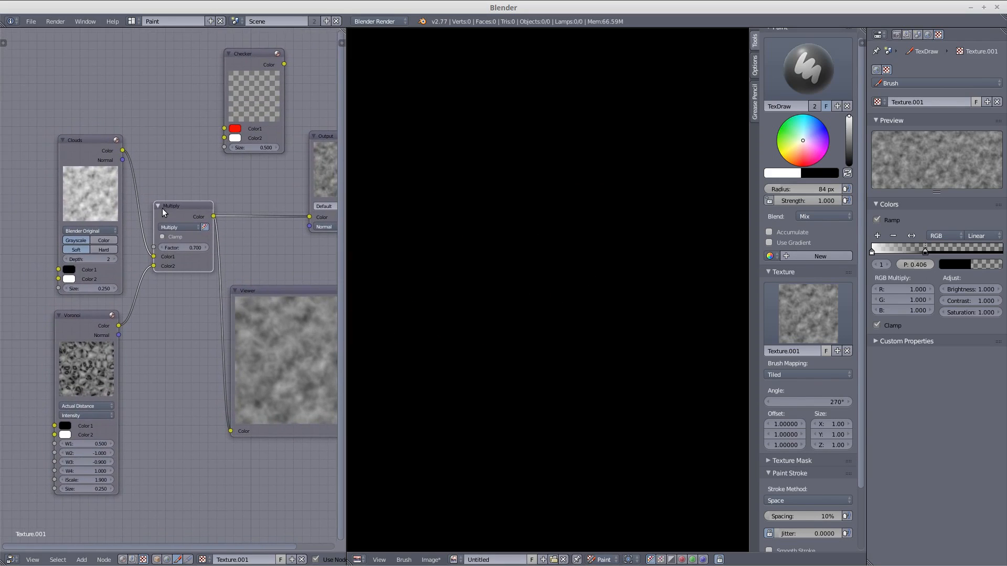
pyautogui.moveTo(160, 211); pyautogui.dragTo(174, 189, button='middle')
pyautogui.moveTo(110, 125); pyautogui.dragTo(93, 126)
pyautogui.moveTo(145, 152); pyautogui.dragTo(179, 132, button='middle')
pyautogui.moveTo(147, 277)
pyautogui.mouseDown()
pyautogui.moveTo(130, 278)
pyautogui.moveTo(144, 275)
pyautogui.mouseUp()
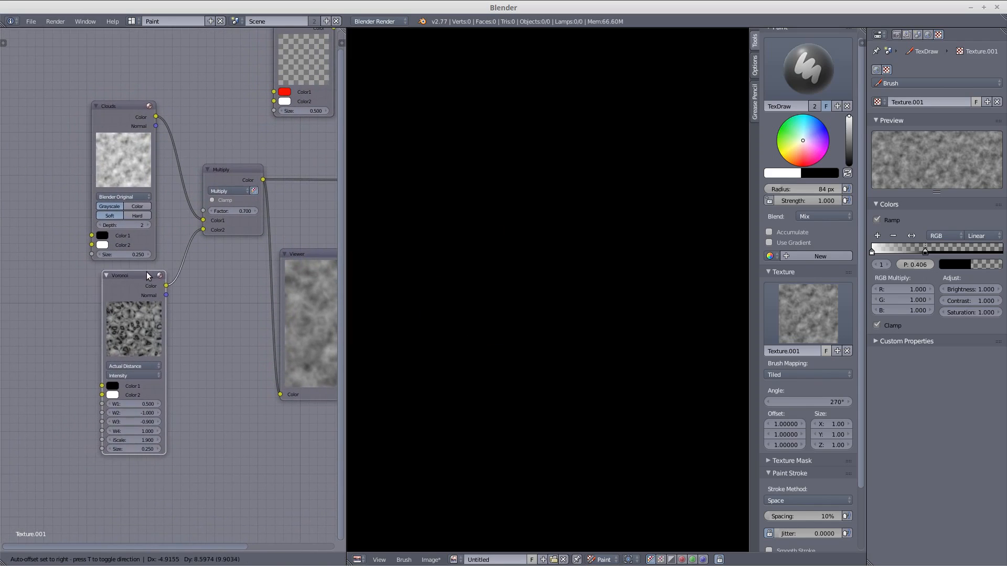
pyautogui.moveTo(192, 260); pyautogui.dragTo(228, 285, button='middle')
pyautogui.hotkey('shift', 'a')
pyautogui.moveTo(222, 298)
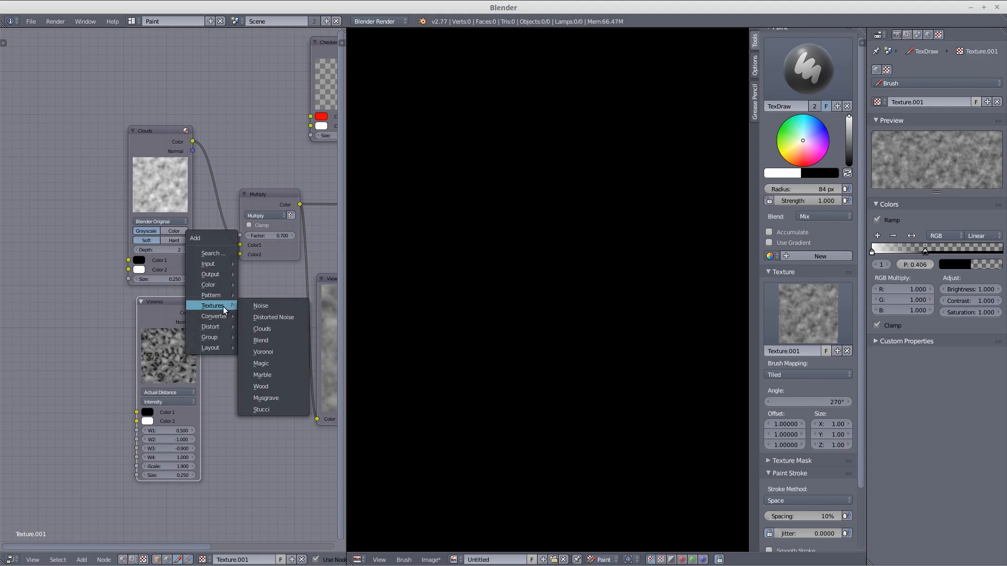
pyautogui.press('Escape')
pyautogui.hotkey('shift', 'a')
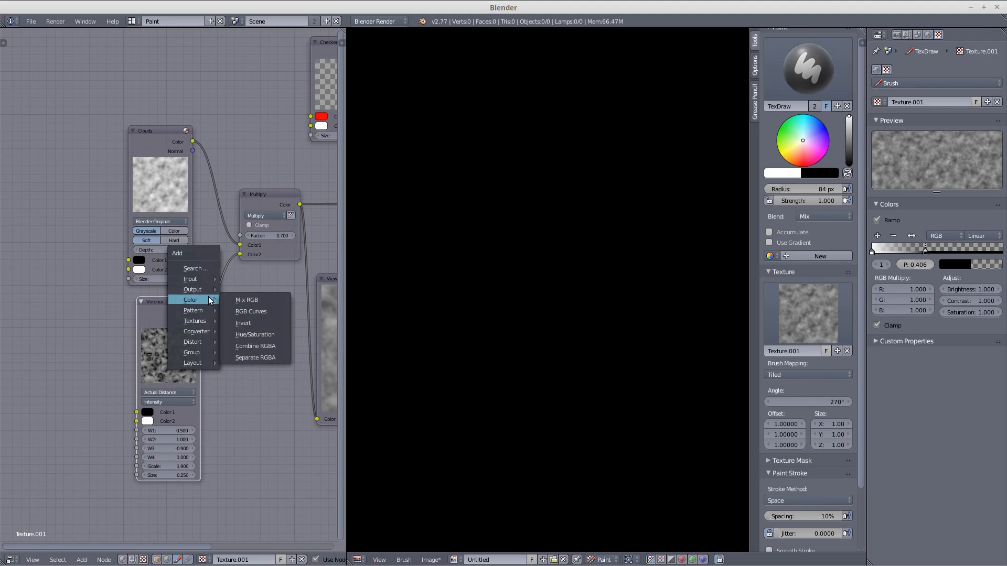
# Step: Move the Checker node to the left of the Clouds node and set its first color to black
pyautogui.moveTo(323, 36); pyautogui.dragTo(55, 105)
pyautogui.click(44, 180)
pyautogui.moveTo(112, 79); pyautogui.dragTo(52, 286)
# Step: Link the Checker node's Color output to the Multiply node's Factor input and shift the Multiply node slightly left
pyautogui.moveTo(105, 245); pyautogui.dragTo(83, 225, button='middle')
pyautogui.moveTo(53, 249); pyautogui.dragTo(216, 215)
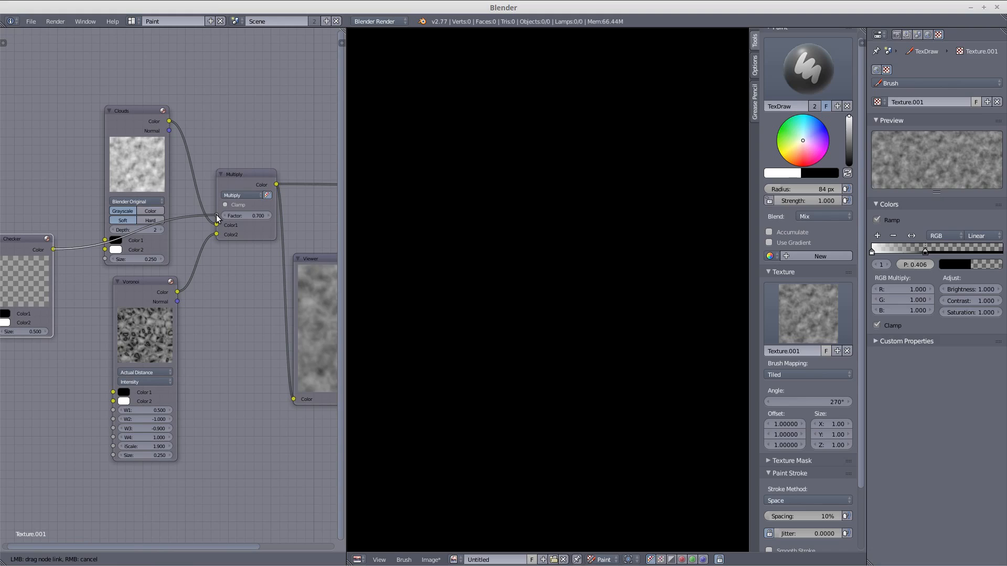
pyautogui.moveTo(259, 185); pyautogui.dragTo(250, 191)
# Step: Try painting a large patch with the checker-masked texture and undo it
pyautogui.moveTo(487, 212)
pyautogui.mouseDown()
pyautogui.moveTo(555, 239)
pyautogui.moveTo(448, 259)
pyautogui.moveTo(594, 254)
pyautogui.moveTo(511, 148)
pyautogui.moveTo(547, 124)
pyautogui.moveTo(661, 190)
pyautogui.moveTo(647, 269)
pyautogui.moveTo(601, 314)
pyautogui.moveTo(543, 257)
pyautogui.mouseUp()
pyautogui.moveTo(425, 197)
pyautogui.mouseDown(button='middle')
pyautogui.moveTo(483, 198)
pyautogui.moveTo(423, 199)
pyautogui.mouseUp(button='middle')
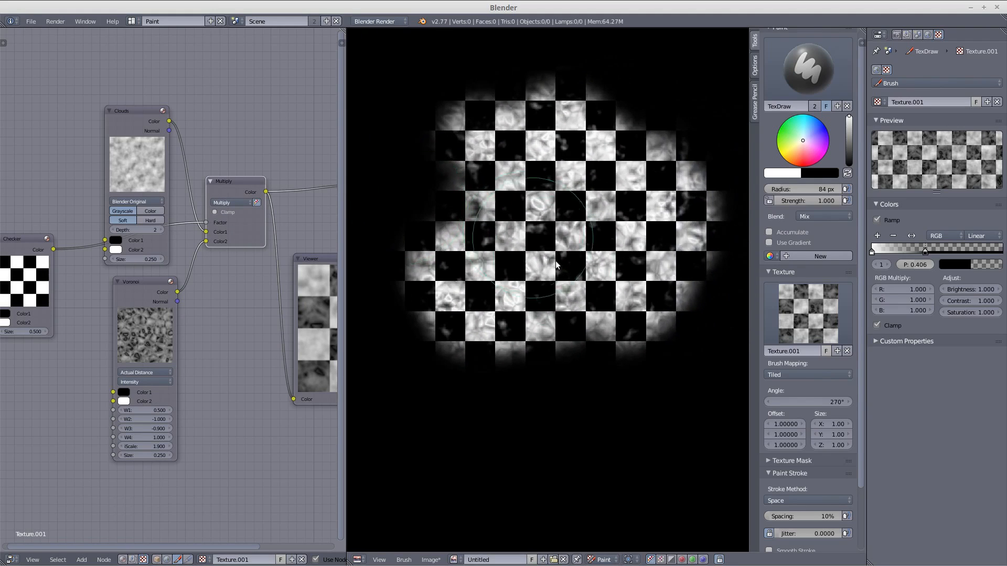
pyautogui.hotkey('ctrl', 'z')
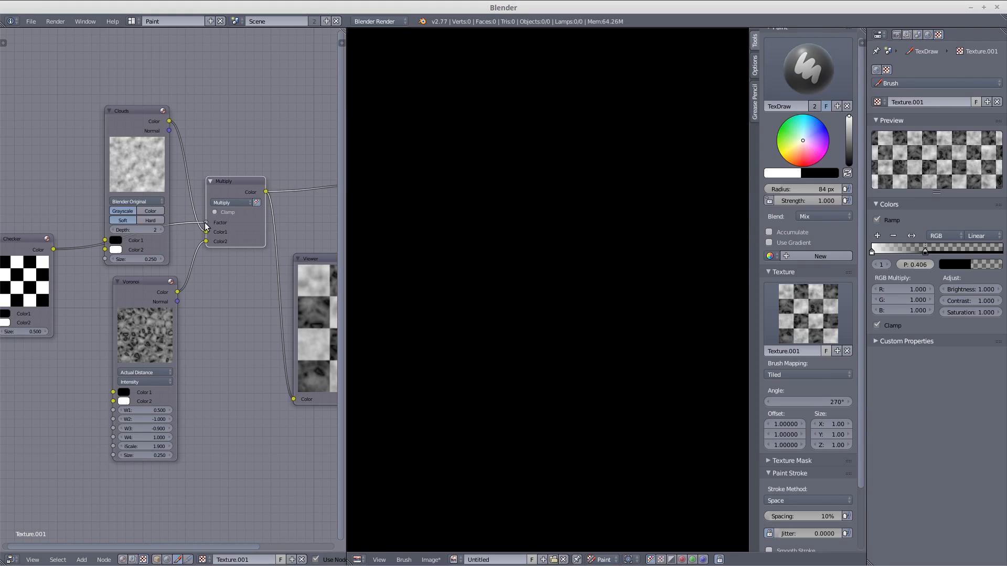
# Step: Reroute Checker into the Multiply node's Color2 and Voronoi into its Factor, and paint a test patch
pyautogui.moveTo(206, 226)
pyautogui.mouseDown()
pyautogui.moveTo(72, 221)
pyautogui.moveTo(47, 197)
pyautogui.moveTo(206, 241)
pyautogui.mouseUp()
pyautogui.moveTo(177, 292); pyautogui.dragTo(207, 222)
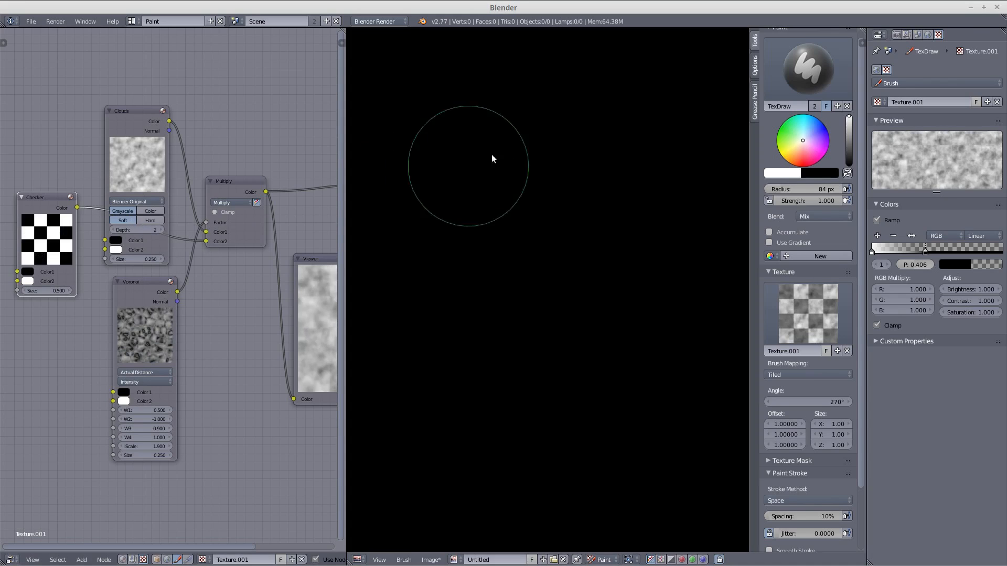
pyautogui.moveTo(501, 139)
pyautogui.mouseDown()
pyautogui.moveTo(523, 183)
pyautogui.moveTo(574, 194)
pyautogui.moveTo(540, 149)
pyautogui.moveTo(511, 282)
pyautogui.moveTo(464, 290)
pyautogui.moveTo(577, 312)
pyautogui.moveTo(556, 315)
pyautogui.mouseUp()
# Step: Disconnect the Checker node from Multiply and move the Voronoi link from Factor back to Color2
pyautogui.moveTo(223, 326)
pyautogui.mouseDown(button='middle')
pyautogui.moveTo(160, 327)
pyautogui.moveTo(226, 344)
pyautogui.mouseUp(button='middle')
pyautogui.moveTo(26, 223); pyautogui.dragTo(47, 250)
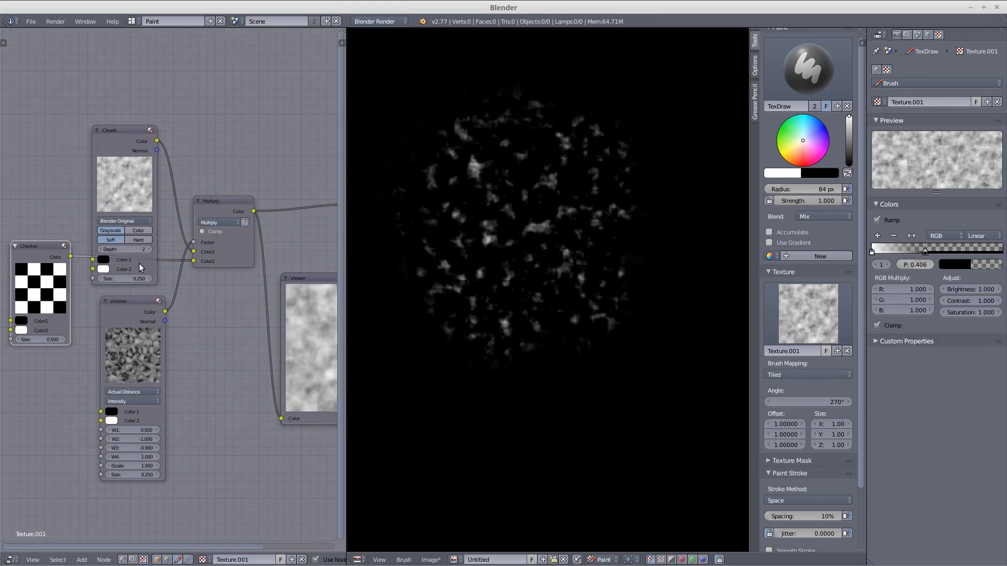
pyautogui.moveTo(194, 260); pyautogui.dragTo(79, 219)
pyautogui.moveTo(194, 243)
pyautogui.mouseDown()
pyautogui.moveTo(186, 268)
pyautogui.moveTo(195, 262)
pyautogui.mouseUp()
pyautogui.moveTo(125, 313); pyautogui.dragTo(119, 316)
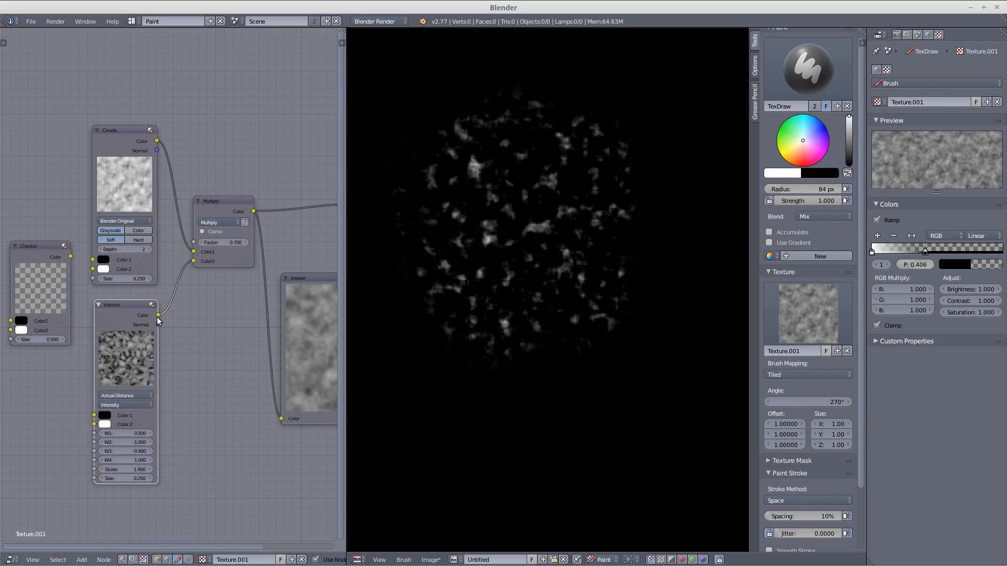
# Step: Add a Marble texture node below the Checker node and link its Color output to the Multiply node's Factor
pyautogui.hotkey('shift', 'a')
pyautogui.moveTo(162, 337)
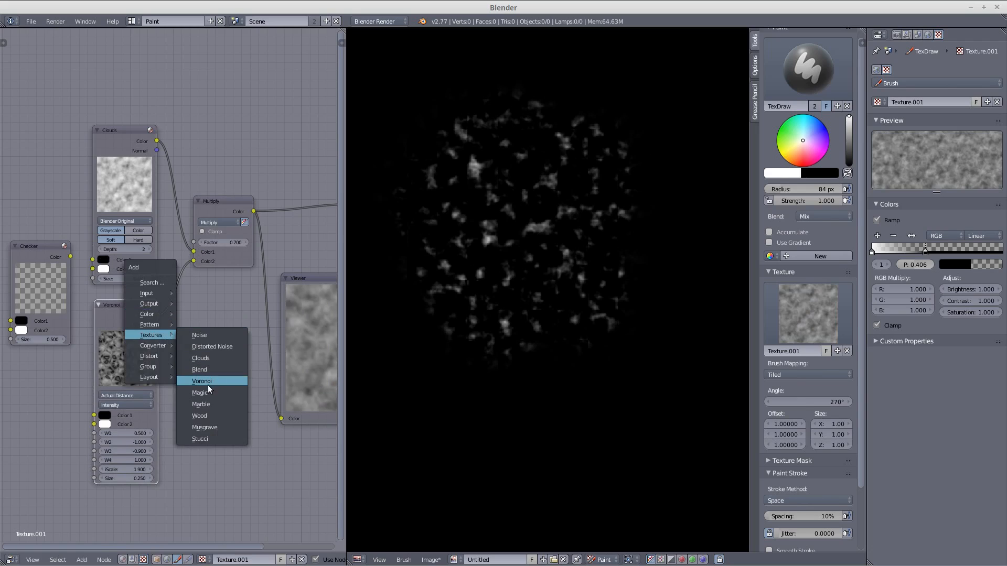
pyautogui.click(211, 404)
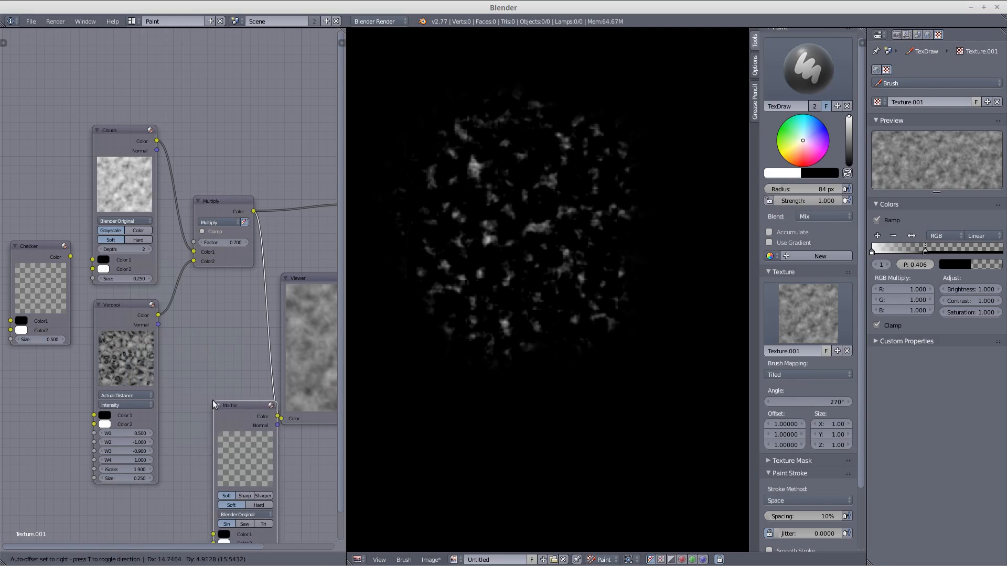
pyautogui.click(25, 354)
pyautogui.moveTo(85, 371); pyautogui.dragTo(194, 242)
# Step: Paint a large area with the marble-striped texture, undoing the first attempt and repainting it
pyautogui.moveTo(469, 304)
pyautogui.mouseDown()
pyautogui.moveTo(540, 338)
pyautogui.moveTo(533, 292)
pyautogui.moveTo(604, 188)
pyautogui.moveTo(580, 215)
pyautogui.mouseUp()
pyautogui.hotkey('ctrl', 'z')
pyautogui.moveTo(553, 266)
pyautogui.mouseDown()
pyautogui.moveTo(545, 184)
pyautogui.moveTo(611, 211)
pyautogui.moveTo(565, 320)
pyautogui.moveTo(597, 346)
pyautogui.moveTo(549, 377)
pyautogui.moveTo(591, 291)
pyautogui.mouseUp()
pyautogui.scroll(-1, 579, 292)
pyautogui.moveTo(553, 329); pyautogui.dragTo(597, 241, button='middle')
pyautogui.moveTo(551, 288)
pyautogui.mouseDown()
pyautogui.moveTo(513, 256)
pyautogui.moveTo(470, 169)
pyautogui.moveTo(483, 184)
pyautogui.mouseUp()
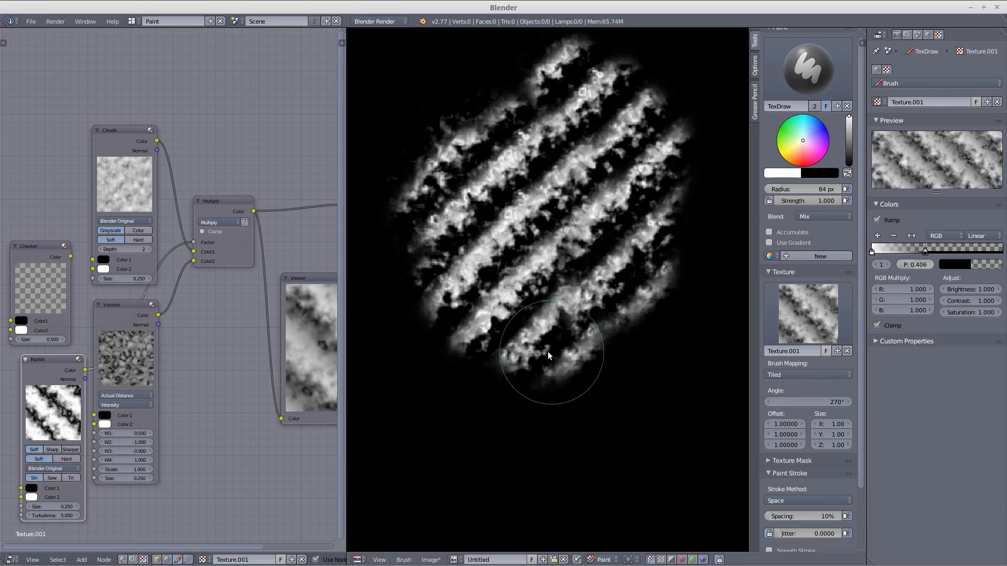
# Step: Set the brush mapping to View Plane and paint a patch below the striped area
pyautogui.click(808, 374)
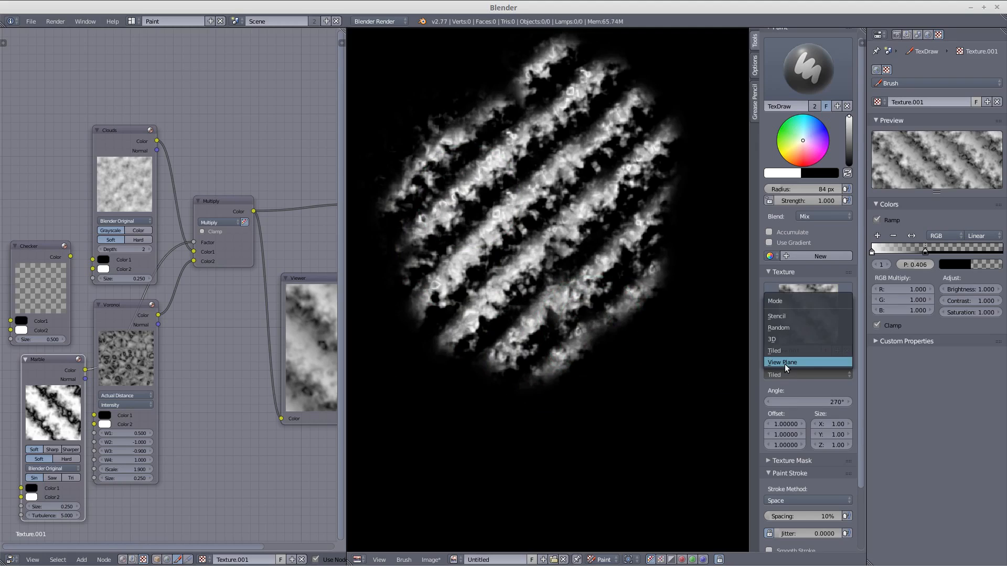
pyautogui.click(785, 364)
pyautogui.moveTo(585, 412)
pyautogui.mouseDown()
pyautogui.moveTo(521, 448)
pyautogui.moveTo(596, 420)
pyautogui.moveTo(586, 396)
pyautogui.mouseUp()
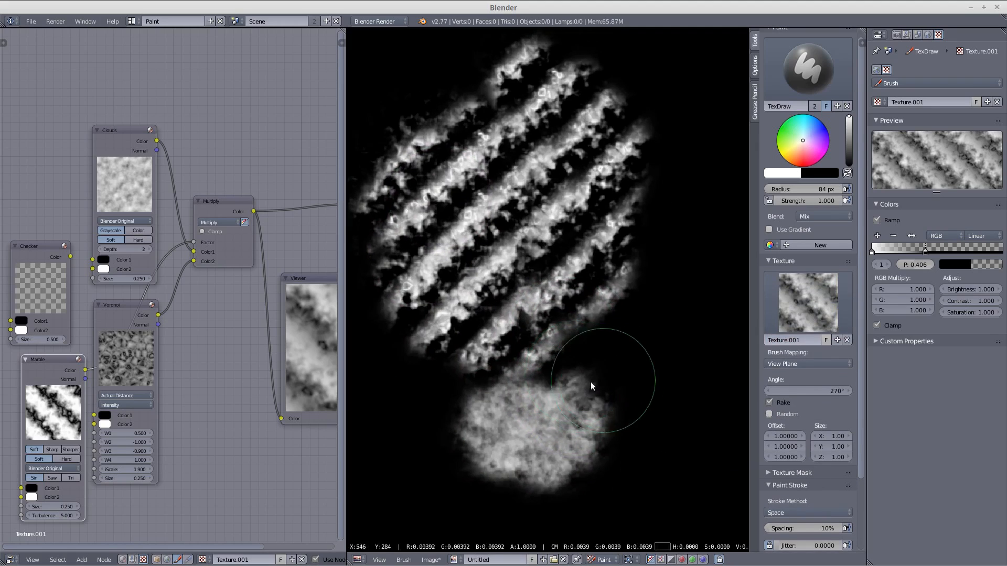
# Step: Paint strokes above and to the right of the striped area with brush radii of 49 px and 107 px
pyautogui.moveTo(602, 378); pyautogui.dragTo(553, 393, button='middle')
pyautogui.scroll(-2, 598, 362)
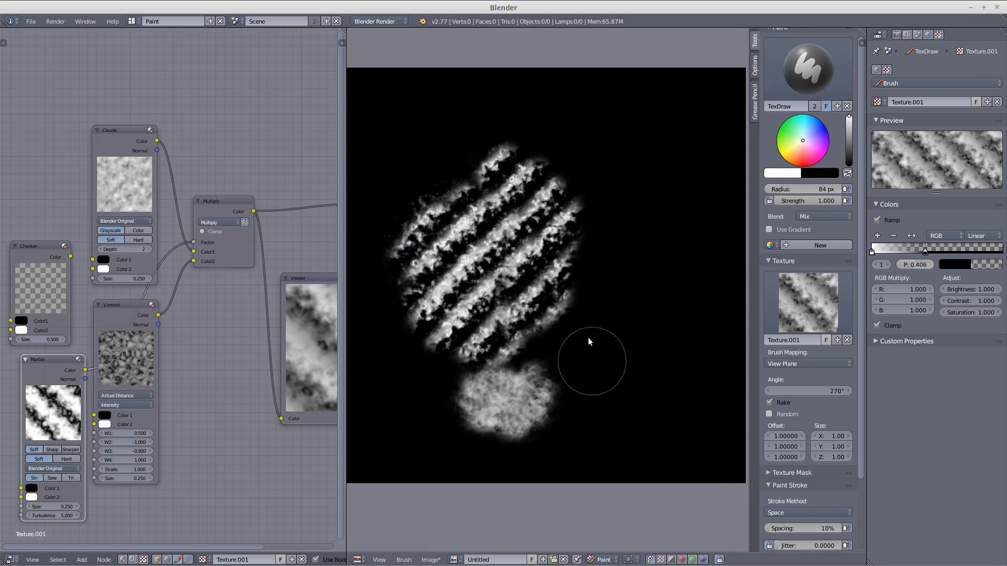
pyautogui.press('f')
pyautogui.click(600, 264)
pyautogui.moveTo(643, 236); pyautogui.dragTo(628, 193)
pyautogui.moveTo(547, 126)
pyautogui.mouseDown()
pyautogui.moveTo(565, 115)
pyautogui.moveTo(607, 134)
pyautogui.moveTo(645, 165)
pyautogui.moveTo(621, 185)
pyautogui.moveTo(684, 228)
pyautogui.mouseUp()
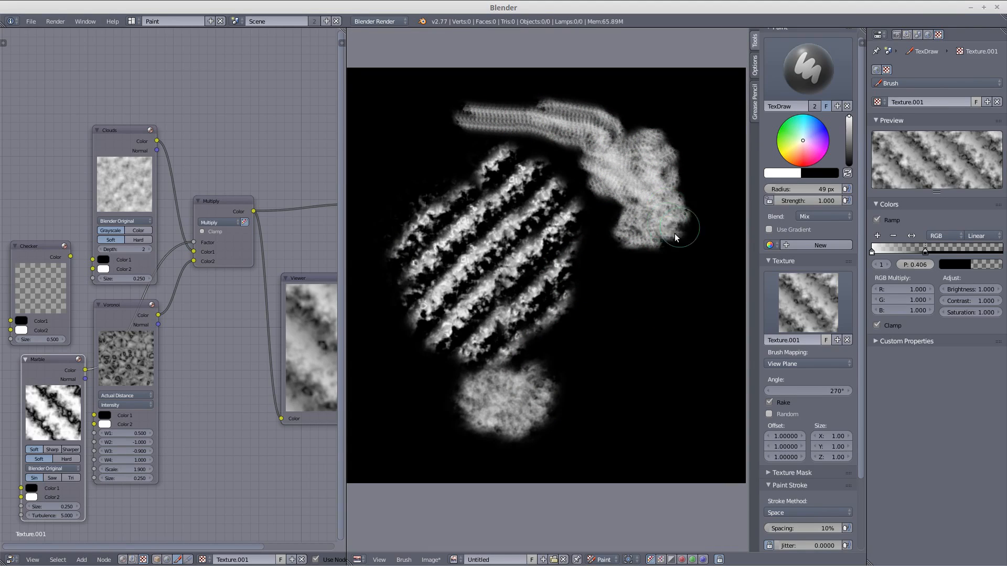
pyautogui.moveTo(575, 241); pyautogui.dragTo(642, 333)
pyautogui.press('f')
pyautogui.click(687, 336)
pyautogui.moveTo(641, 266)
pyautogui.mouseDown()
pyautogui.moveTo(679, 309)
pyautogui.moveTo(653, 267)
pyautogui.mouseUp()
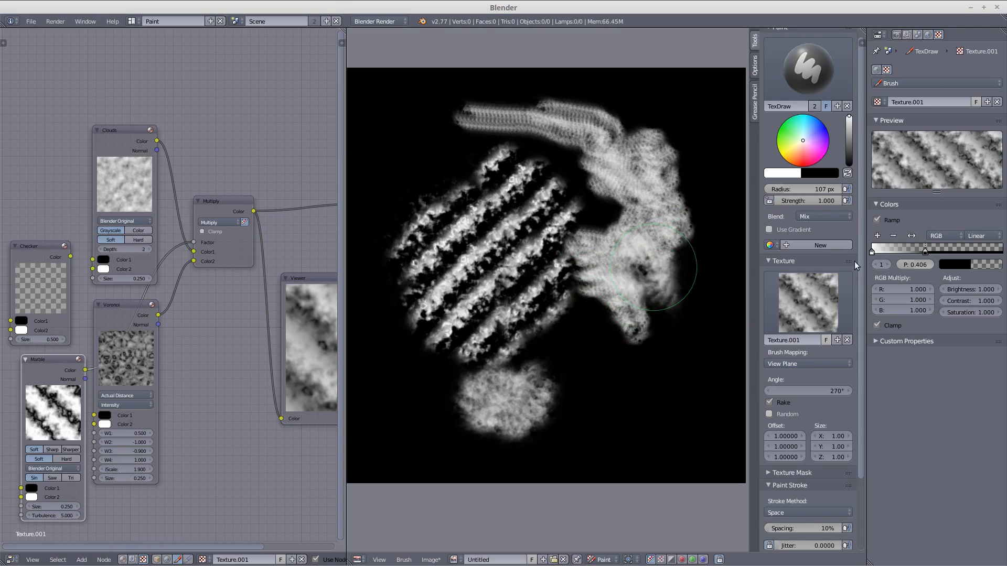
# Step: Flip the color ramp and test it with speckled strokes, setting the brush radius to 86 px
pyautogui.click(912, 235)
pyautogui.moveTo(642, 366)
pyautogui.mouseDown()
pyautogui.moveTo(625, 366)
pyautogui.moveTo(614, 383)
pyautogui.moveTo(598, 341)
pyautogui.moveTo(672, 330)
pyautogui.mouseUp()
pyautogui.press('f')
pyautogui.click(610, 367)
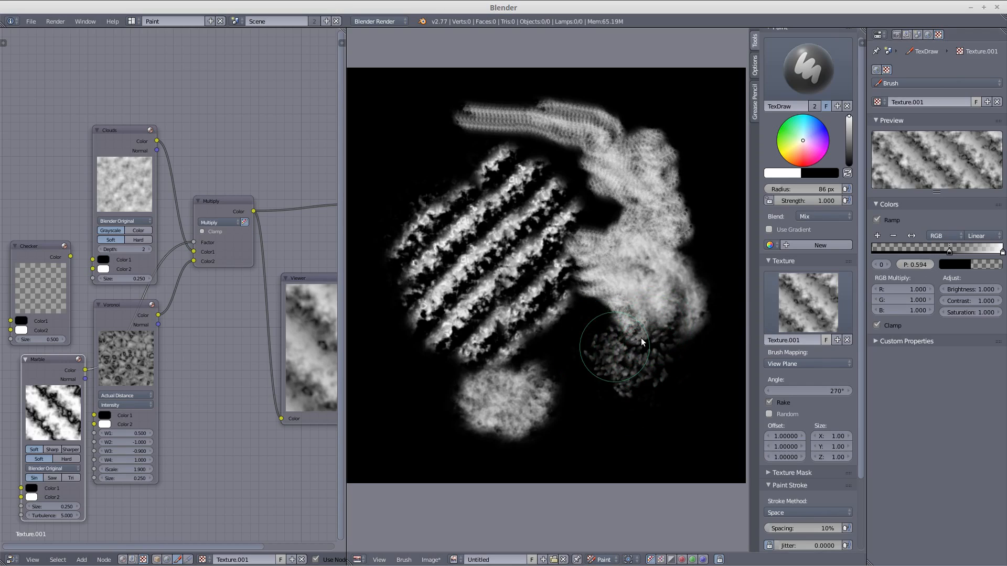
# Step: Disable the color ramp, paint a curved stroke near the canvas's lower right, and enable Random rotation for the brush texture
pyautogui.click(877, 220)
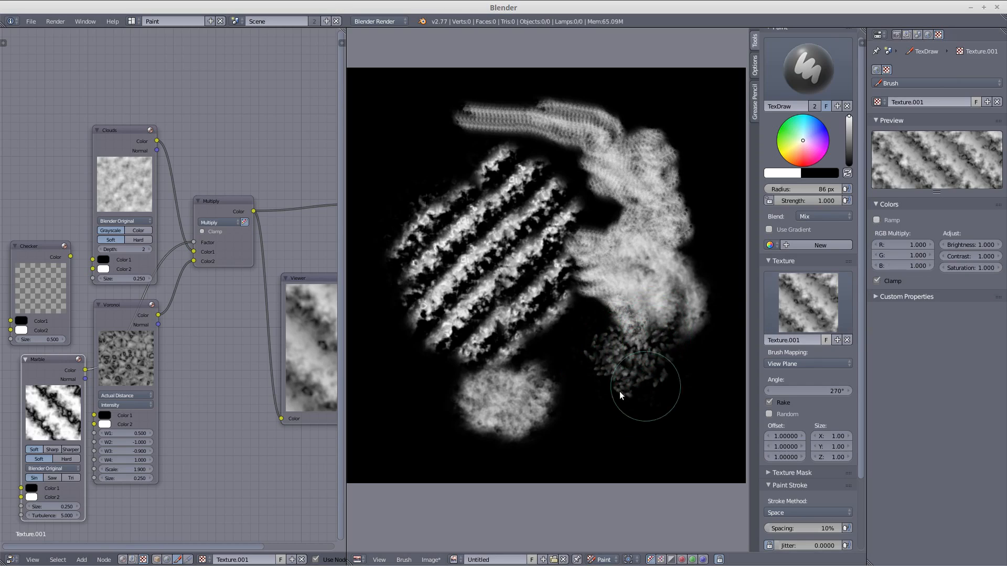
pyautogui.moveTo(584, 417)
pyautogui.mouseDown()
pyautogui.moveTo(613, 416)
pyautogui.moveTo(681, 377)
pyautogui.moveTo(681, 350)
pyautogui.mouseUp()
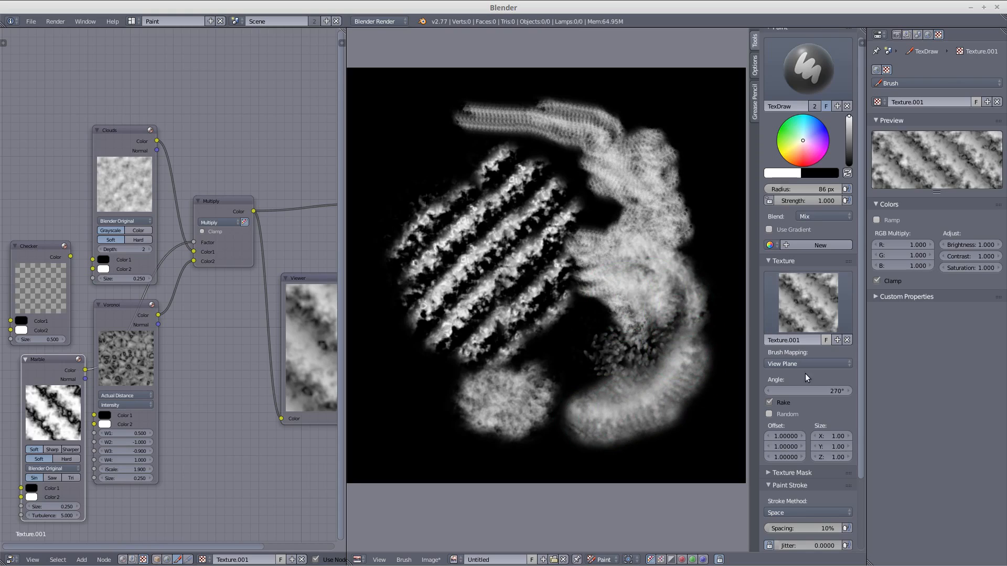
pyautogui.click(769, 414)
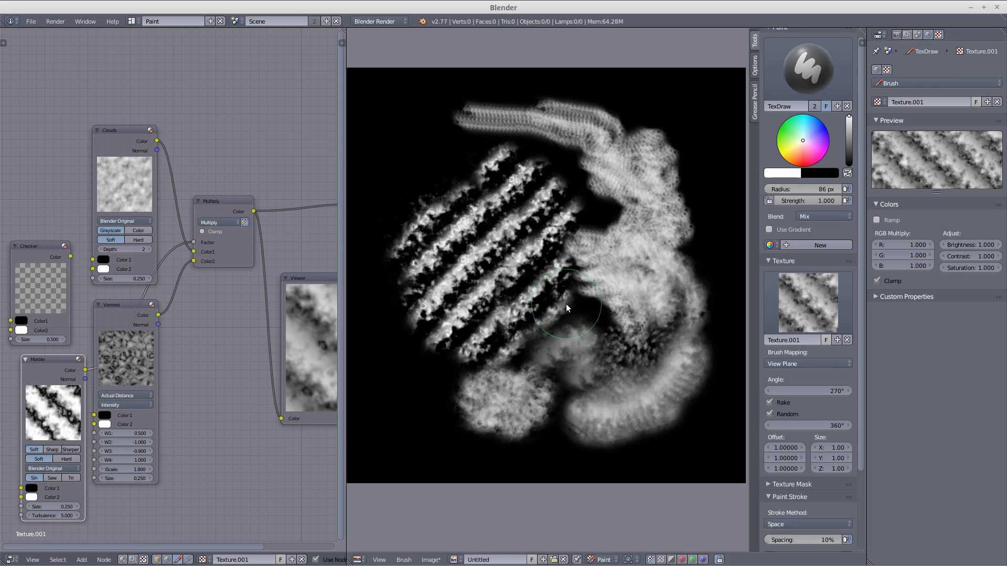
# Step: Reload the image to clear it, set the brush radius to 258 px, and paint large cloudy strokes across the upper canvas
pyautogui.hotkey('alt', 'r')
pyautogui.press('f')
pyautogui.click(629, 266)
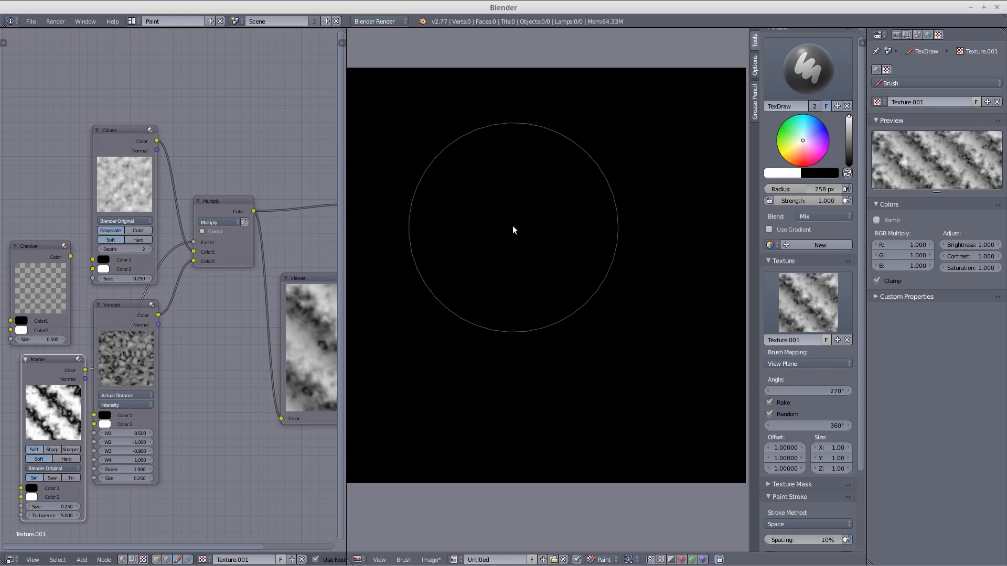
pyautogui.moveTo(560, 244); pyautogui.dragTo(550, 239)
pyautogui.moveTo(585, 199); pyautogui.dragTo(610, 168)
pyautogui.moveTo(547, 132)
pyautogui.mouseDown()
pyautogui.moveTo(474, 157)
pyautogui.moveTo(470, 178)
pyautogui.mouseUp()
pyautogui.moveTo(447, 271)
pyautogui.mouseDown()
pyautogui.moveTo(449, 282)
pyautogui.moveTo(512, 310)
pyautogui.mouseUp()
# Step: Set the brush radius to 136 px and paint smaller, brighter puffs along the cloud's lower and right edges
pyautogui.press('f')
pyautogui.click(449, 314)
pyautogui.moveTo(574, 308)
pyautogui.mouseDown()
pyautogui.moveTo(619, 286)
pyautogui.moveTo(675, 216)
pyautogui.moveTo(653, 190)
pyautogui.moveTo(596, 168)
pyautogui.moveTo(611, 211)
pyautogui.moveTo(671, 255)
pyautogui.moveTo(677, 280)
pyautogui.moveTo(597, 329)
pyautogui.mouseUp()
pyautogui.moveTo(597, 329)
pyautogui.mouseDown(button='middle')
pyautogui.moveTo(632, 356)
pyautogui.moveTo(613, 337)
pyautogui.mouseUp(button='middle')
pyautogui.scroll(-1, 635, 335)
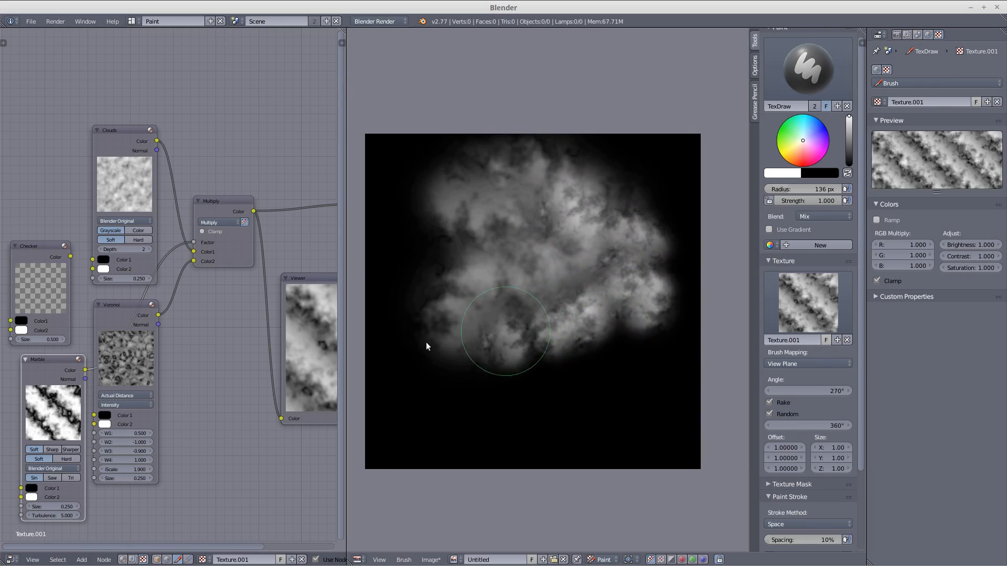
# Step: Move the Voronoi node to the right, clear of the Marble node
pyautogui.moveTo(249, 288); pyautogui.dragTo(210, 239, button='middle')
pyautogui.moveTo(93, 262); pyautogui.dragTo(149, 295)
pyautogui.moveTo(209, 242); pyautogui.dragTo(254, 216, button='middle')
pyautogui.moveTo(183, 228); pyautogui.dragTo(212, 229, button='middle')
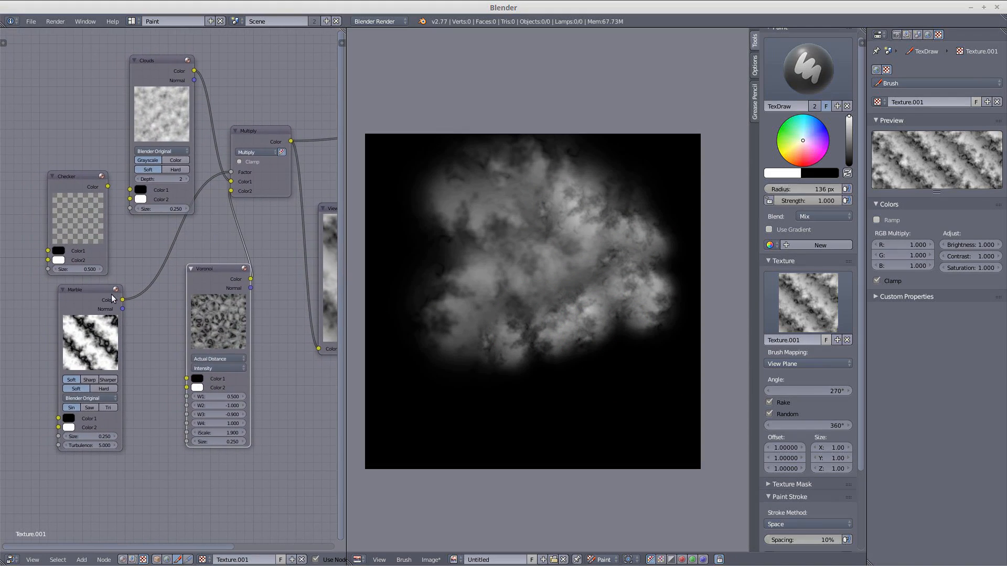
# Step: Set the Marble node's noise basis to Voronoi F3 and its wave to Saw, and paint a test stroke below the clouds
pyautogui.click(86, 399)
pyautogui.click(94, 342)
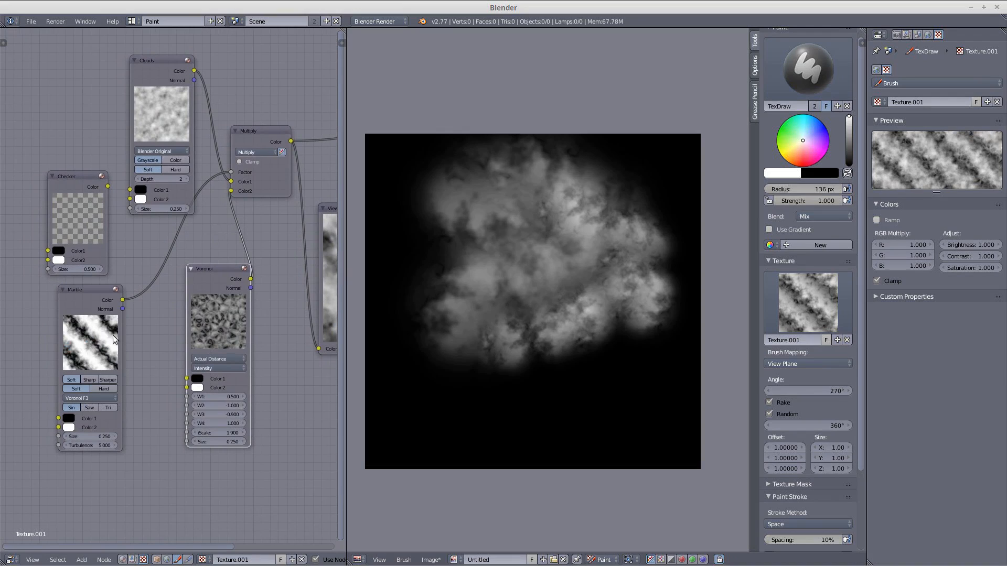
pyautogui.click(92, 408)
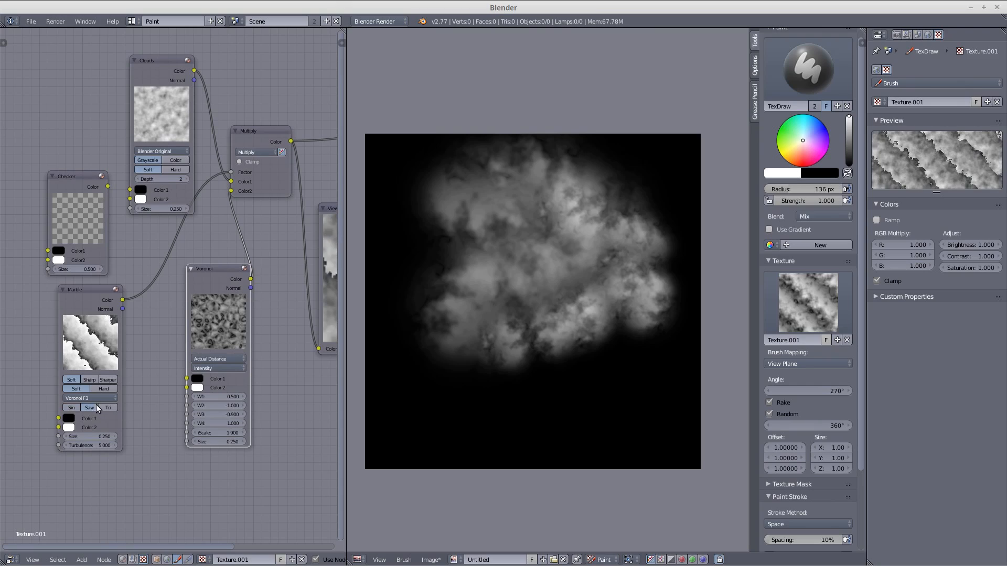
pyautogui.click(424, 384)
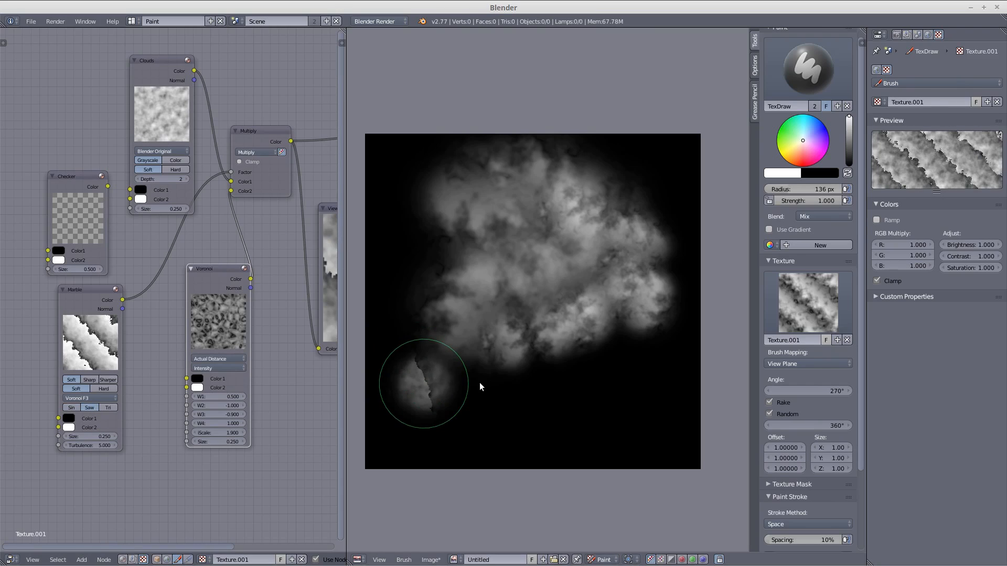
pyautogui.moveTo(508, 376)
pyautogui.mouseDown()
pyautogui.moveTo(519, 366)
pyautogui.moveTo(573, 378)
pyautogui.moveTo(631, 371)
pyautogui.mouseUp()
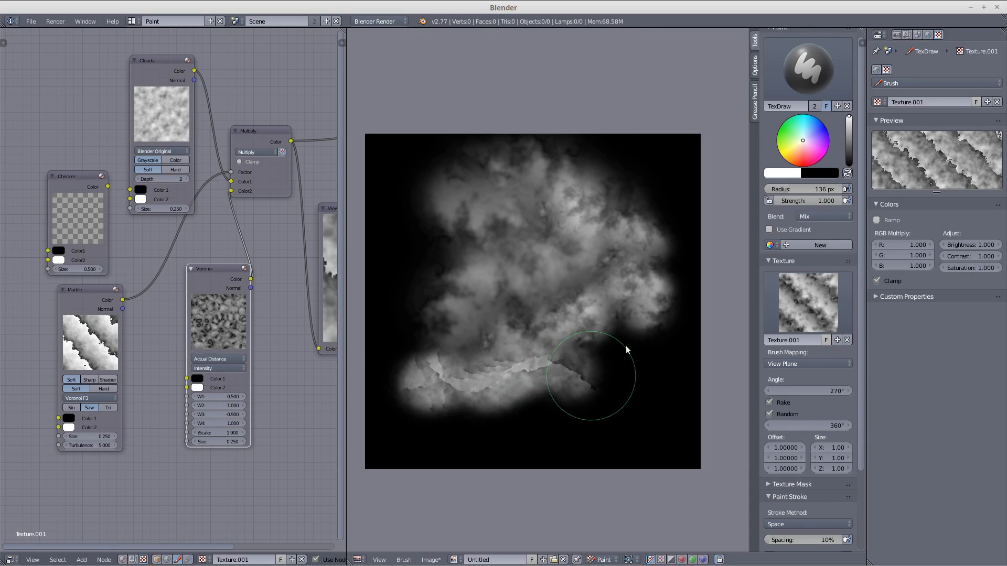
# Step: Set the brush radius to 57 px and paint narrow rocky strokes below the cloud and up along its left side
pyautogui.moveTo(593, 369)
pyautogui.mouseDown(button='middle')
pyautogui.moveTo(583, 317)
pyautogui.moveTo(612, 232)
pyautogui.moveTo(539, 333)
pyautogui.moveTo(577, 294)
pyautogui.moveTo(574, 310)
pyautogui.moveTo(524, 348)
pyautogui.moveTo(646, 355)
pyautogui.moveTo(551, 358)
pyautogui.moveTo(641, 322)
pyautogui.moveTo(552, 336)
pyautogui.moveTo(547, 317)
pyautogui.mouseUp(button='middle')
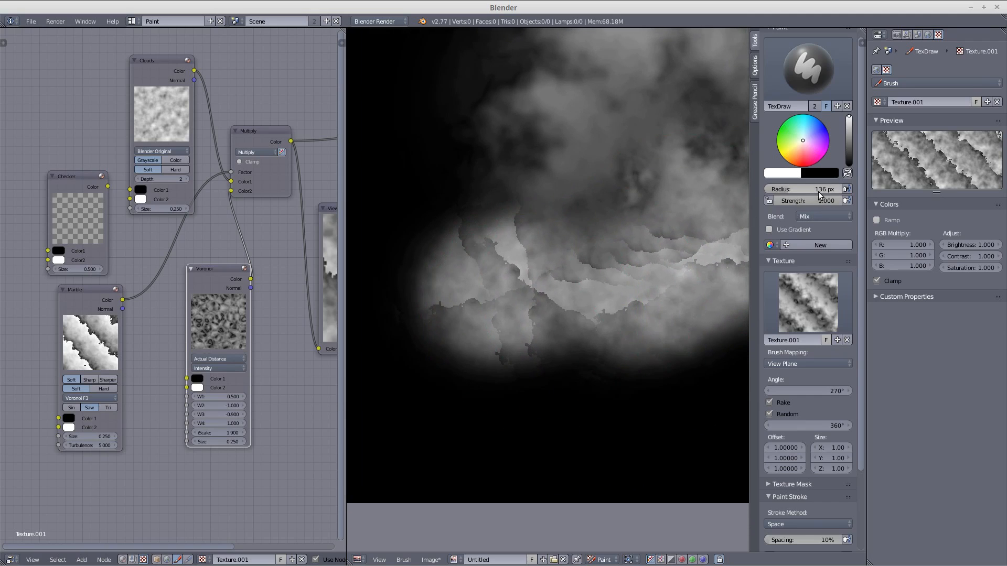
pyautogui.press('f')
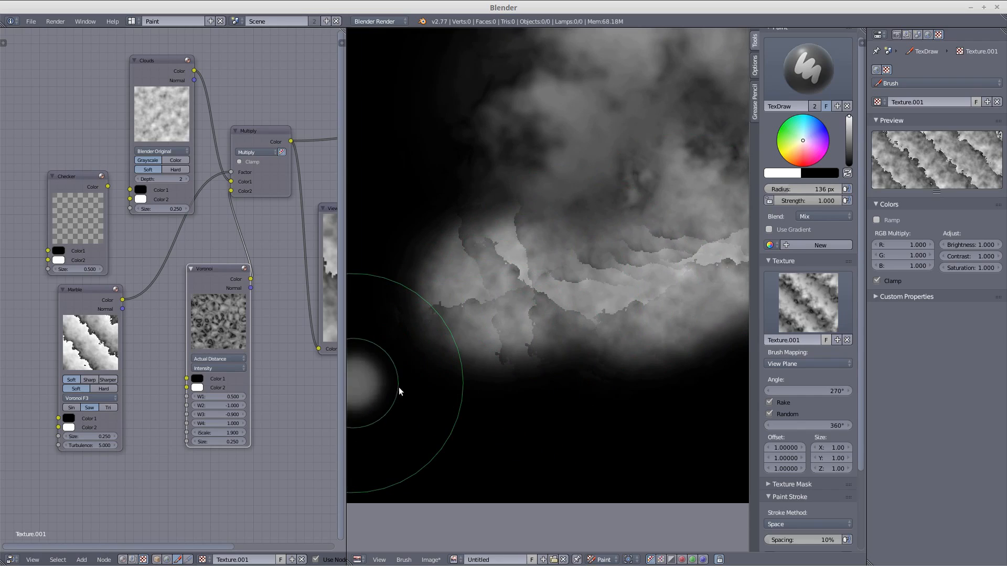
pyautogui.click(397, 386)
pyautogui.moveTo(444, 404)
pyautogui.mouseDown()
pyautogui.moveTo(607, 396)
pyautogui.moveTo(505, 360)
pyautogui.moveTo(463, 332)
pyautogui.moveTo(428, 274)
pyautogui.moveTo(434, 219)
pyautogui.mouseUp()
pyautogui.moveTo(416, 128)
pyautogui.mouseDown()
pyautogui.moveTo(423, 200)
pyautogui.moveTo(442, 181)
pyautogui.moveTo(464, 185)
pyautogui.moveTo(462, 105)
pyautogui.moveTo(406, 67)
pyautogui.mouseUp()
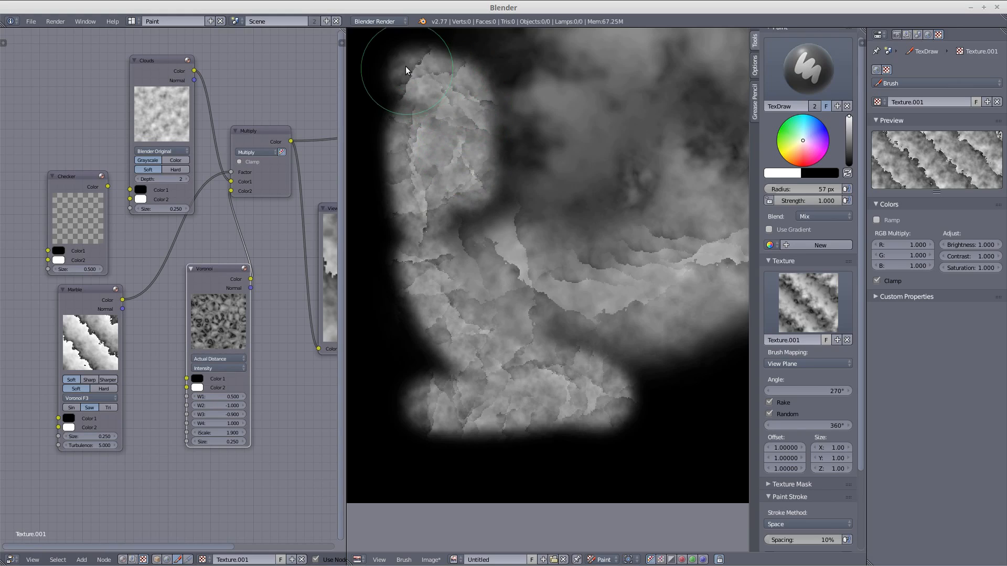
pyautogui.moveTo(487, 147); pyautogui.dragTo(461, 232, button='middle')
pyautogui.moveTo(454, 165)
pyautogui.mouseDown()
pyautogui.moveTo(441, 105)
pyautogui.moveTo(411, 102)
pyautogui.moveTo(426, 121)
pyautogui.moveTo(461, 131)
pyautogui.mouseUp()
pyautogui.moveTo(545, 187); pyautogui.dragTo(558, 305, button='middle')
pyautogui.moveTo(605, 304); pyautogui.dragTo(590, 327, button='middle')
pyautogui.moveTo(604, 333); pyautogui.dragTo(570, 363, button='middle')
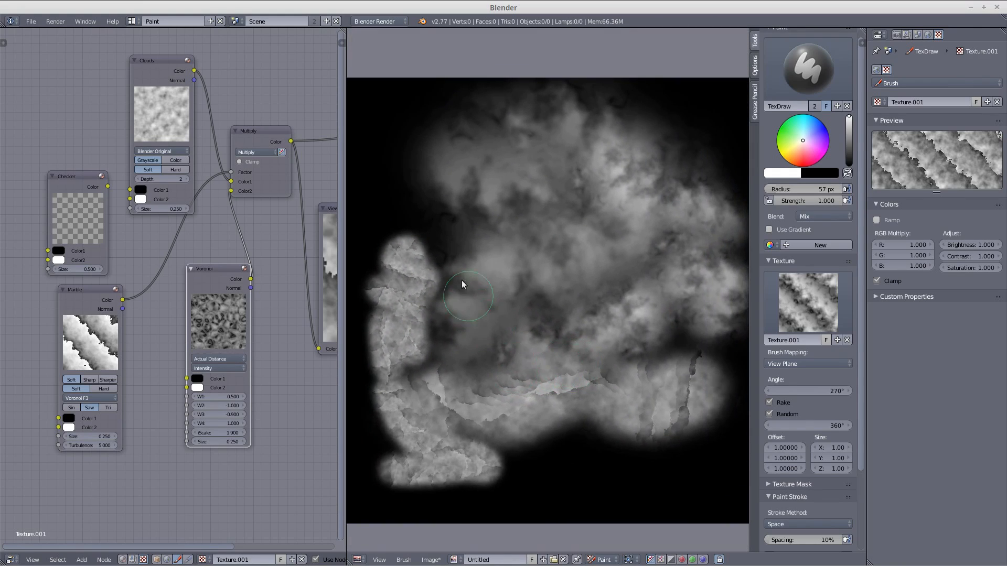
# Step: Set the brush strength to 0.364 and the radius to 172 px
pyautogui.hotkey('shift', 'f')
pyautogui.click(476, 252)
pyautogui.hotkey('shift', 'f')
pyautogui.click(474, 253)
pyautogui.moveTo(430, 229); pyautogui.dragTo(443, 172)
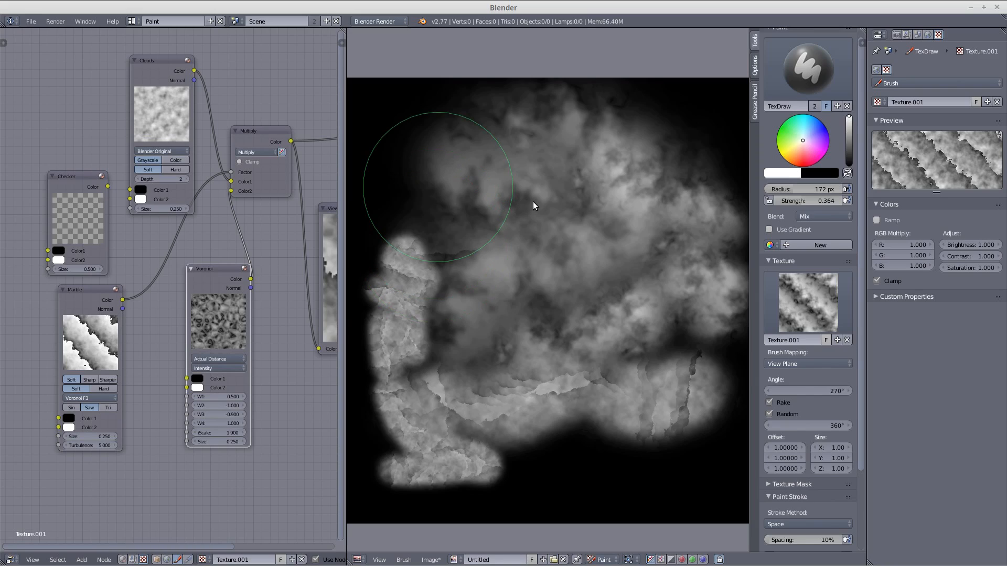
# Step: Reload the image to clear it and paint soft, layered rocky strokes across the upper canvas and down through its centre
pyautogui.hotkey('alt', 'r')
pyautogui.click(504, 237)
pyautogui.moveTo(527, 251); pyautogui.dragTo(587, 248)
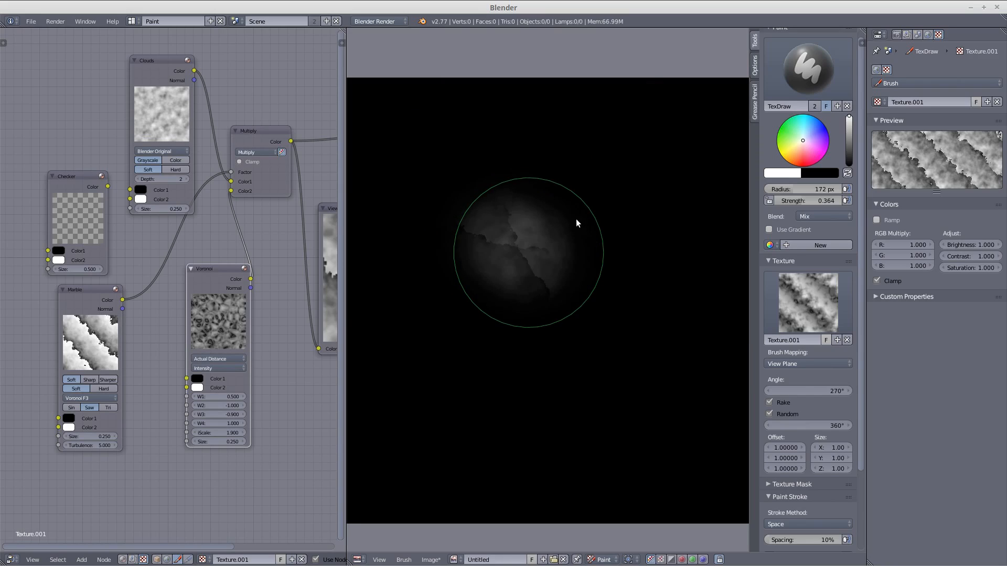
pyautogui.moveTo(572, 185)
pyautogui.mouseDown()
pyautogui.moveTo(554, 189)
pyautogui.moveTo(631, 187)
pyautogui.mouseUp()
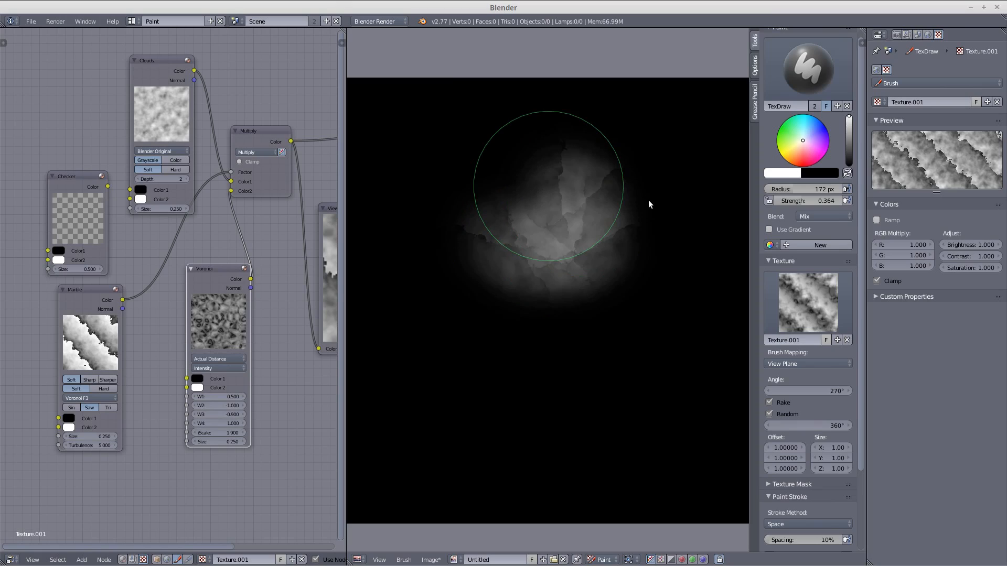
pyautogui.moveTo(667, 234); pyautogui.dragTo(627, 251)
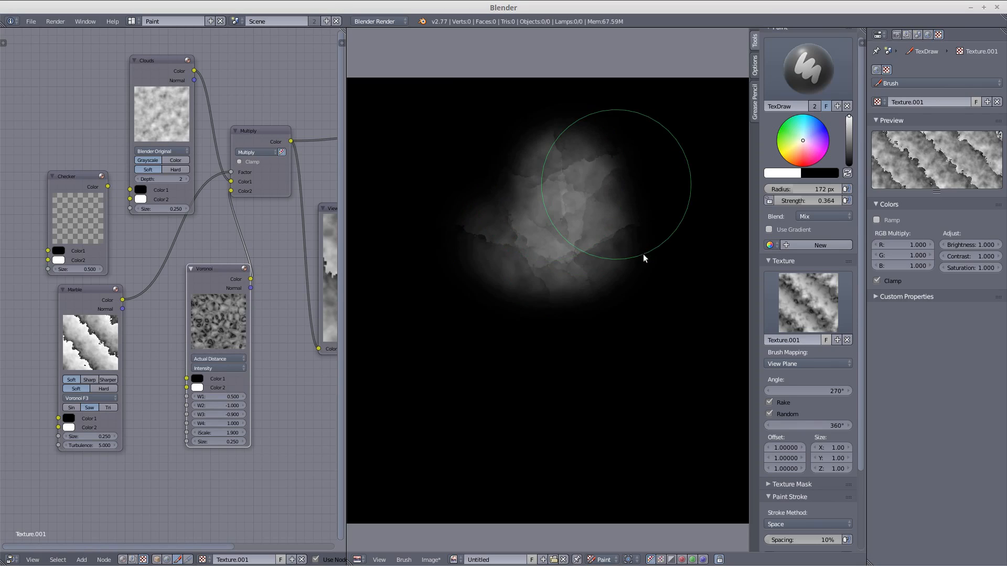
pyautogui.moveTo(646, 283); pyautogui.dragTo(646, 289)
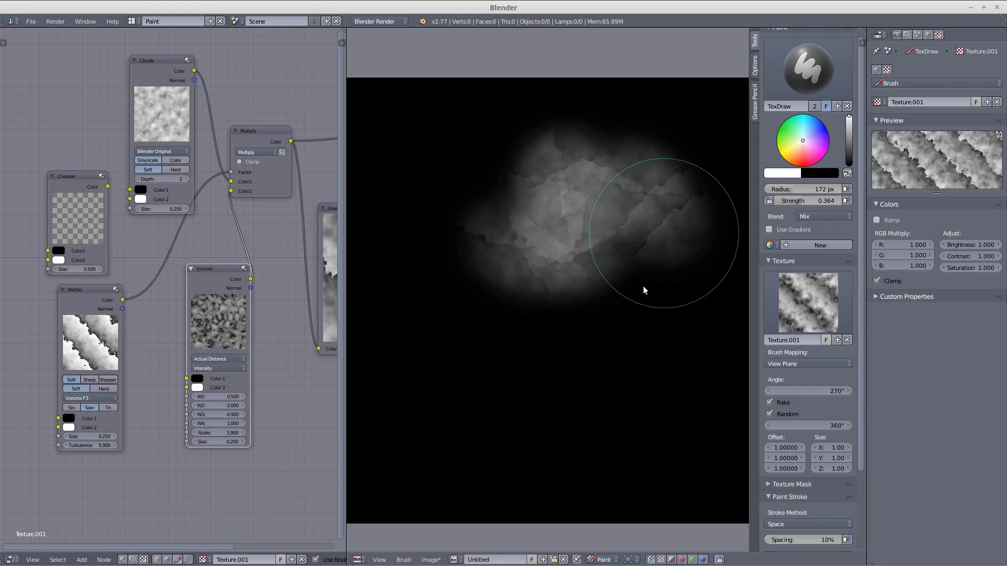
pyautogui.moveTo(593, 358); pyautogui.dragTo(550, 391)
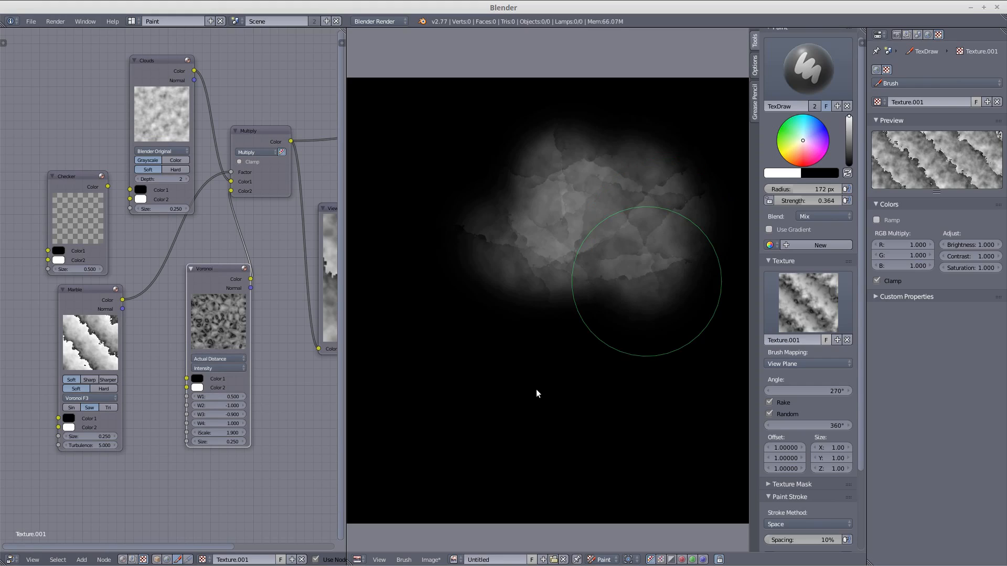
pyautogui.moveTo(542, 369)
pyautogui.mouseDown()
pyautogui.moveTo(605, 290)
pyautogui.moveTo(603, 232)
pyautogui.mouseUp()
pyautogui.moveTo(613, 235)
pyautogui.mouseDown(button='middle')
pyautogui.moveTo(589, 249)
pyautogui.moveTo(588, 223)
pyautogui.moveTo(598, 218)
pyautogui.moveTo(546, 275)
pyautogui.moveTo(524, 278)
pyautogui.moveTo(589, 269)
pyautogui.moveTo(542, 285)
pyautogui.moveTo(561, 294)
pyautogui.moveTo(585, 286)
pyautogui.mouseUp(button='middle')
pyautogui.scroll(5, 589, 253)
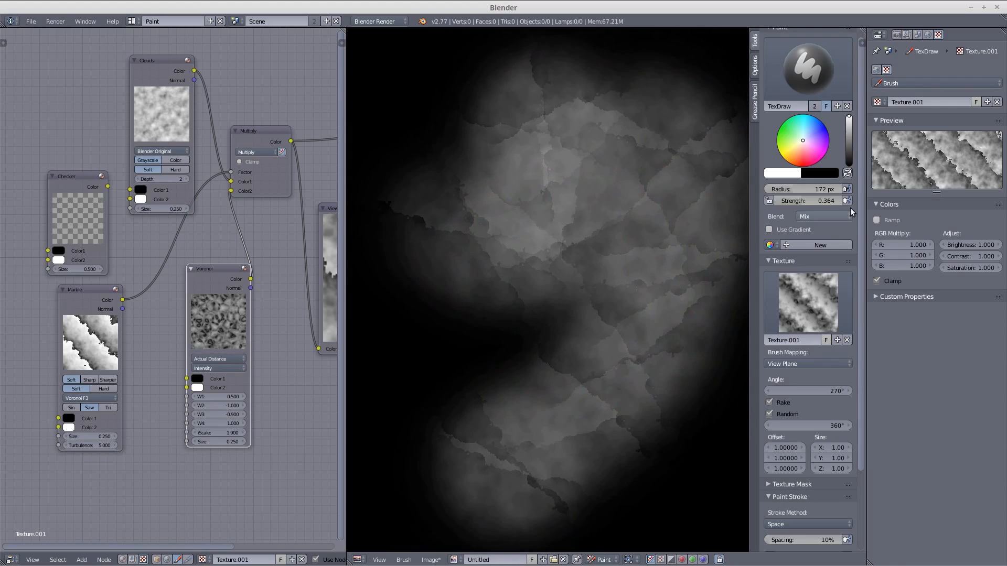
# Step: Connect the Checker node's Color output to the Clouds node's Color 1 input and paint a short test stroke
pyautogui.moveTo(279, 209)
pyautogui.mouseDown(button='middle')
pyautogui.moveTo(226, 234)
pyautogui.moveTo(173, 231)
pyautogui.moveTo(127, 245)
pyautogui.moveTo(248, 228)
pyautogui.moveTo(228, 260)
pyautogui.moveTo(297, 203)
pyautogui.mouseUp(button='middle')
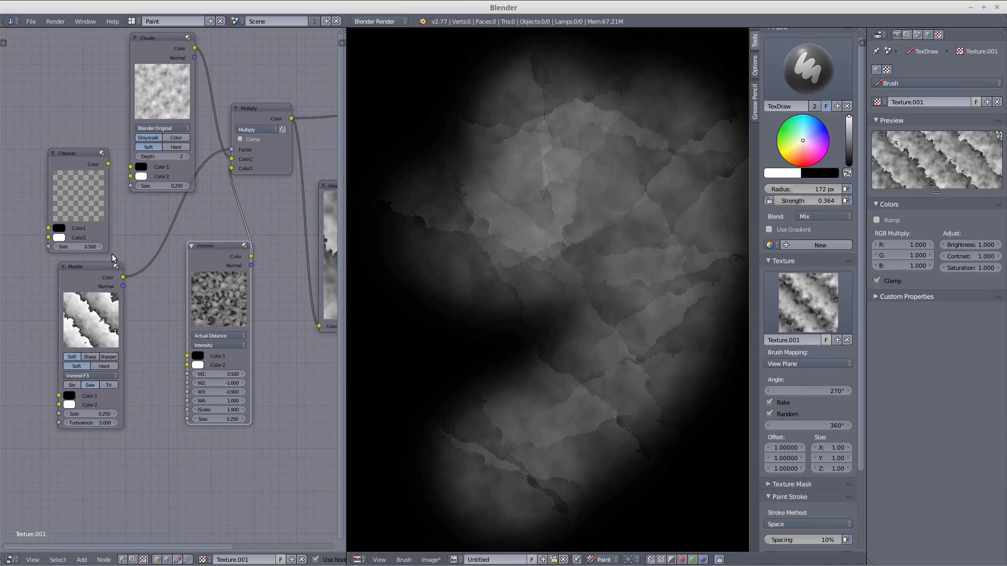
pyautogui.moveTo(108, 163); pyautogui.dragTo(131, 167)
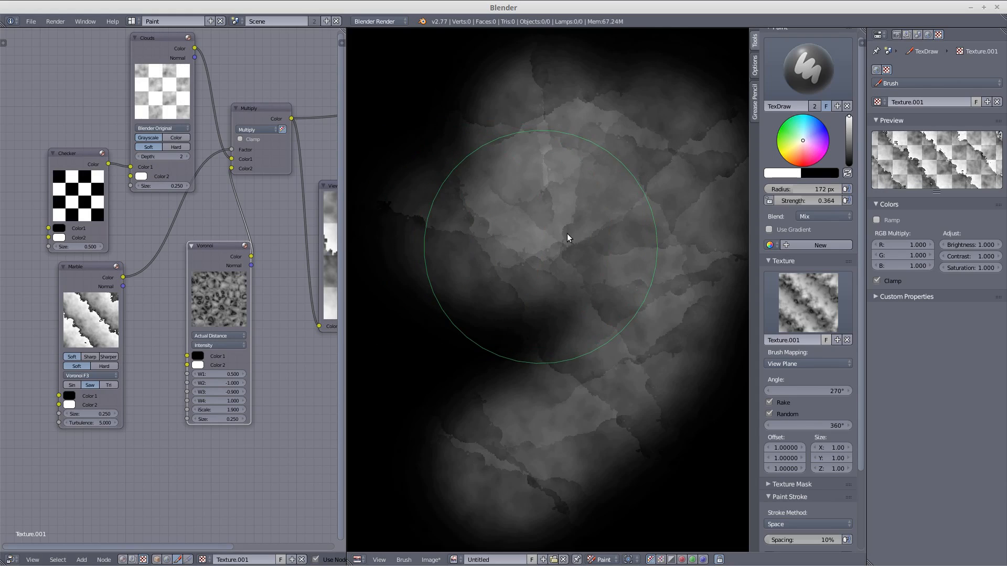
pyautogui.moveTo(565, 234); pyautogui.dragTo(575, 230)
pyautogui.moveTo(592, 216); pyautogui.dragTo(536, 295, button='middle')
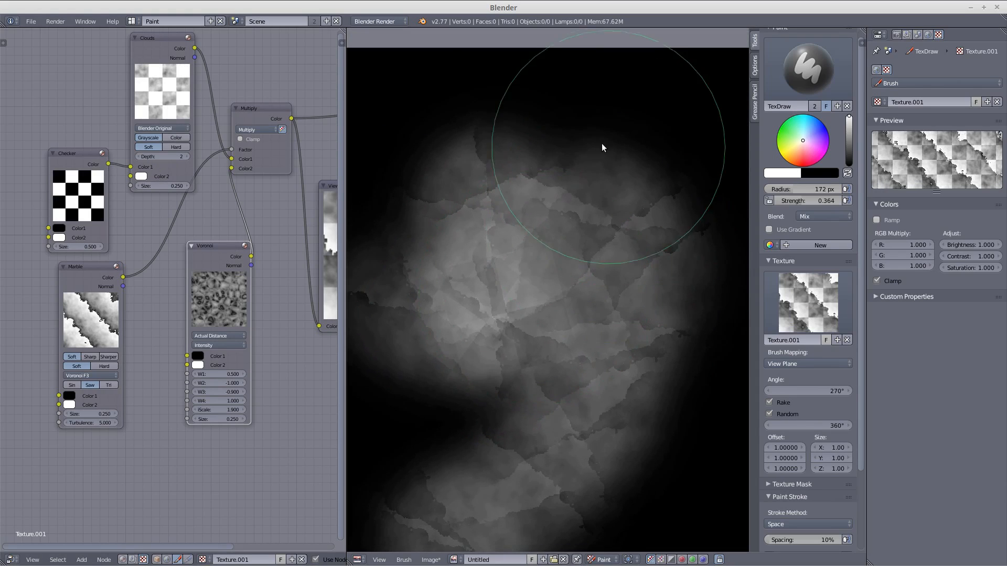
# Step: Reload the image to clear it and build up a cluster of overlapping checker-cloud dabs around the middle of the canvas
pyautogui.hotkey('alt', 'r')
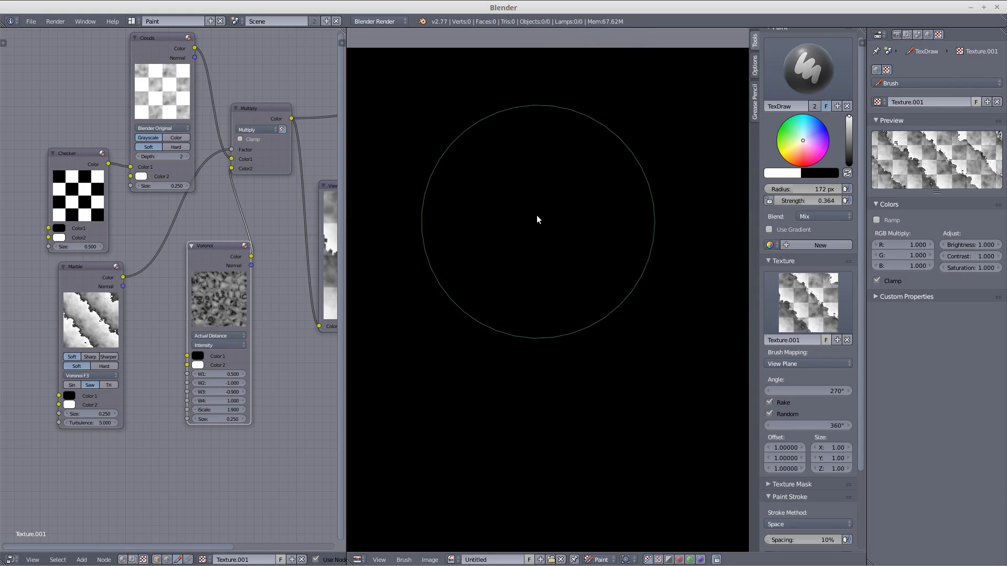
pyautogui.click(541, 213)
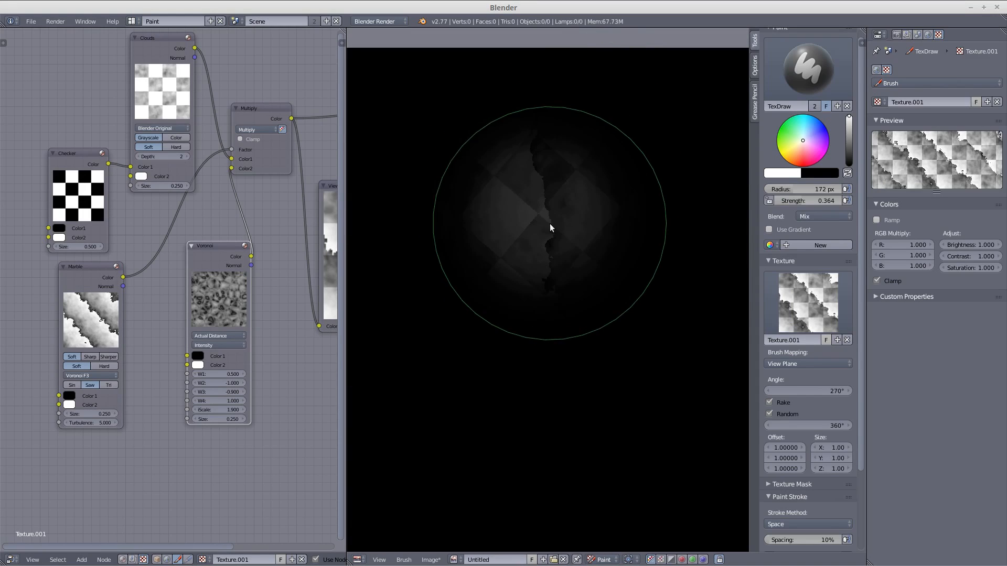
pyautogui.click(567, 323)
pyautogui.click(499, 315)
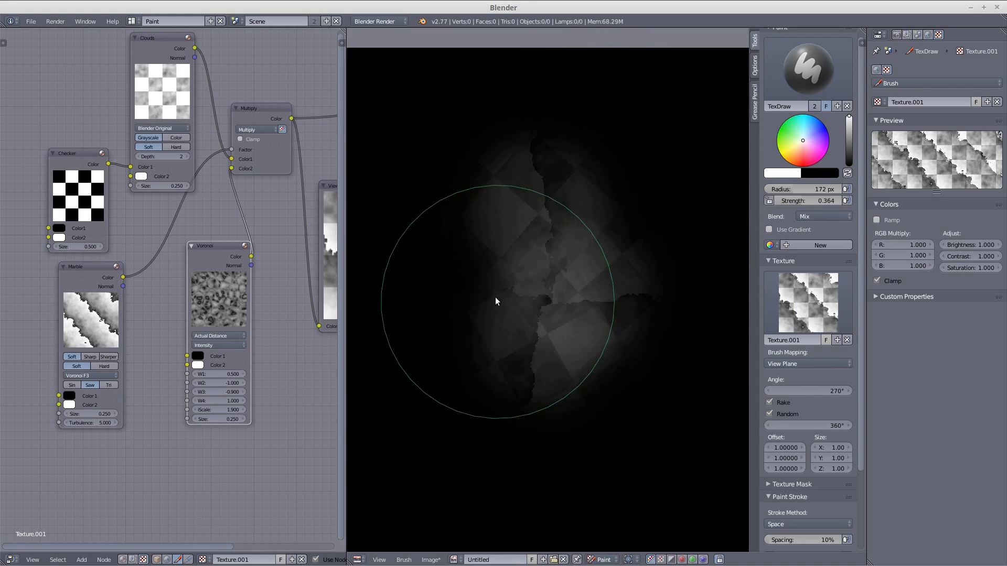
pyautogui.click(457, 252)
pyautogui.click(539, 289)
pyautogui.click(581, 318)
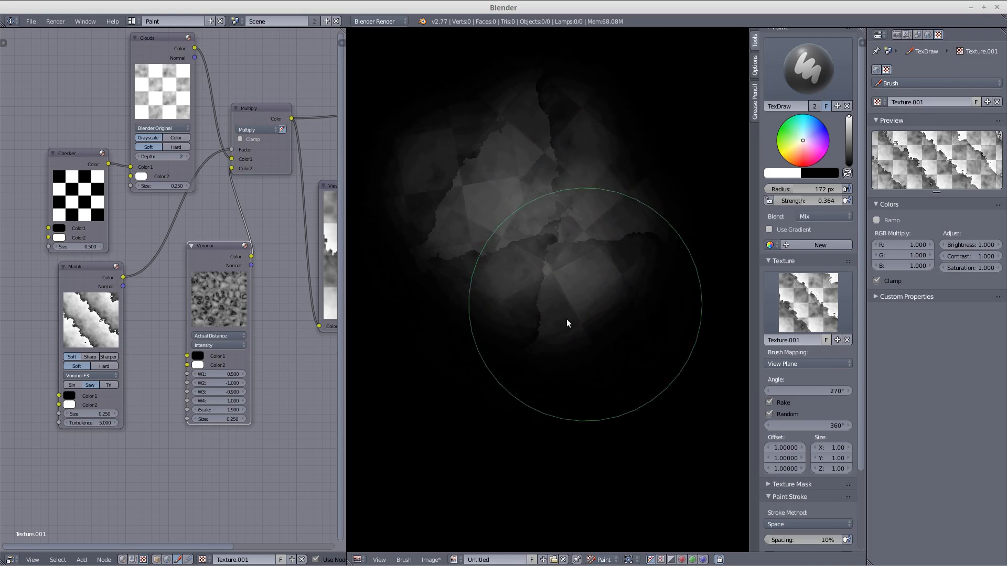
pyautogui.click(598, 355)
pyautogui.click(605, 351)
pyautogui.moveTo(629, 233); pyautogui.dragTo(561, 290, button='middle')
pyautogui.click(596, 236)
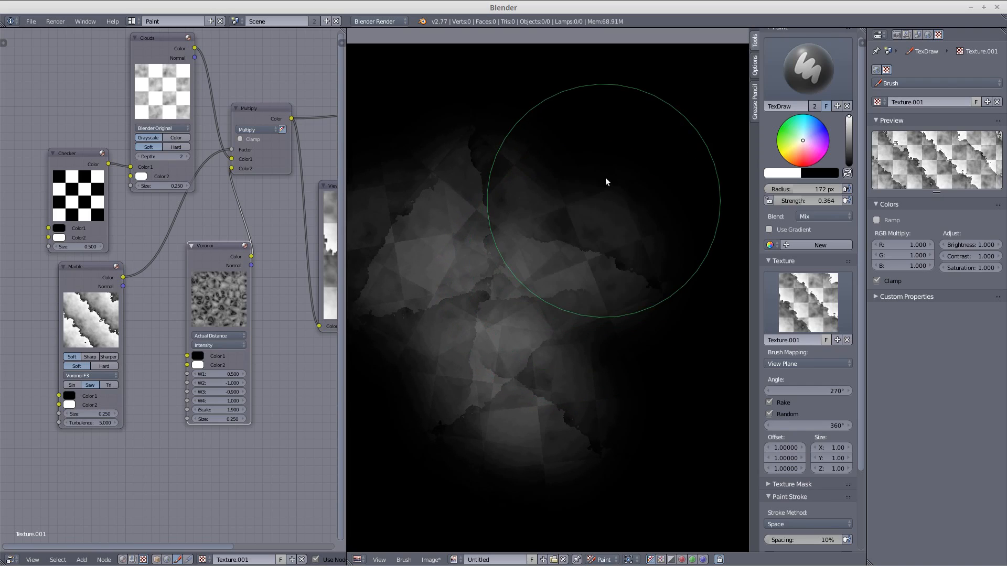
pyautogui.click(609, 210)
# Step: Set the brush mapping to 3D and paint broad strokes across the upper canvas and diagonally down through the middle
pyautogui.moveTo(590, 340)
pyautogui.mouseDown(button='middle')
pyautogui.moveTo(609, 320)
pyautogui.moveTo(598, 319)
pyautogui.moveTo(642, 298)
pyautogui.moveTo(684, 330)
pyautogui.mouseUp(button='middle')
pyautogui.click(779, 363)
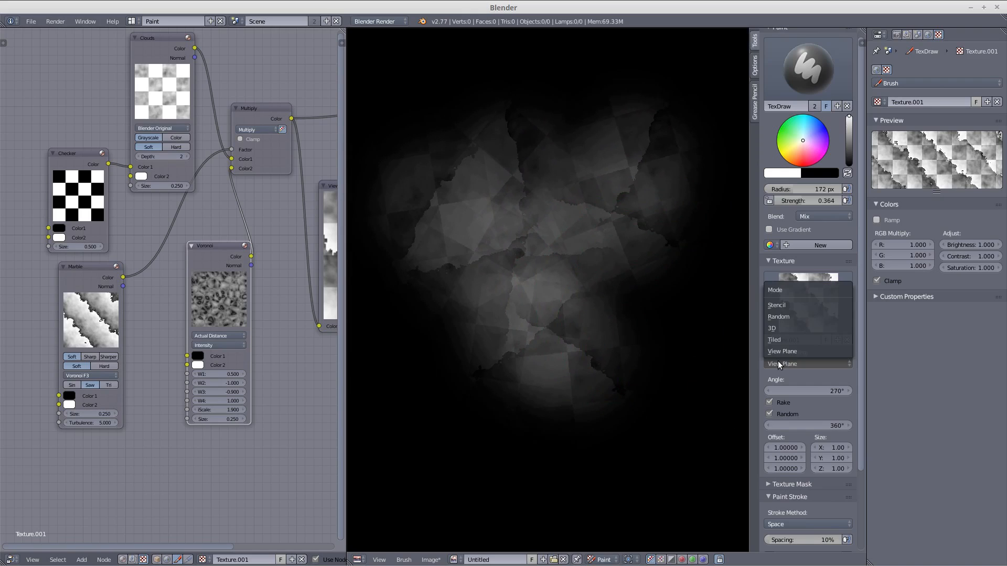
pyautogui.click(774, 329)
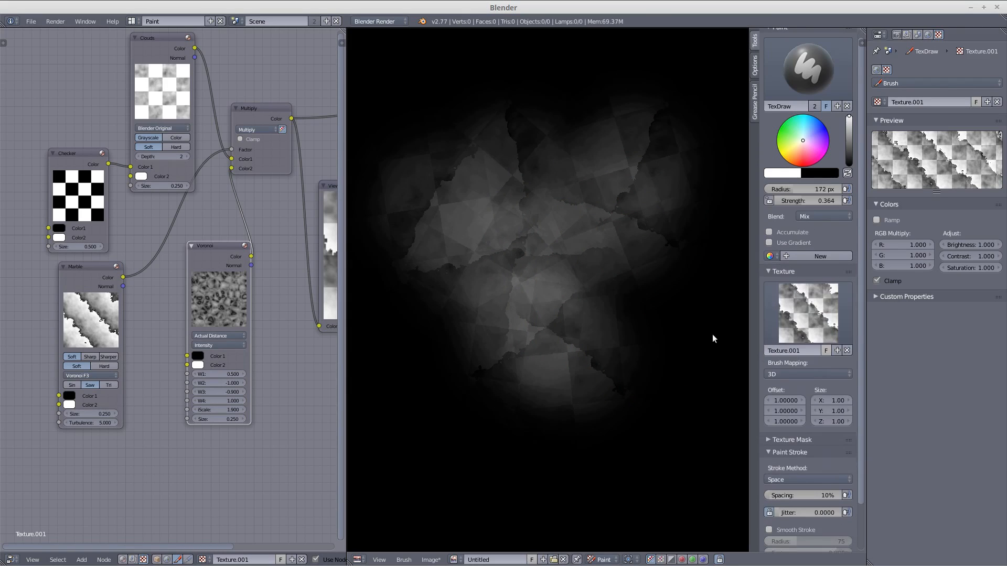
pyautogui.keyDown('shift'); pyautogui.scroll(2, 521, 320); pyautogui.keyUp('shift')
pyautogui.scroll(-1, 528, 207)
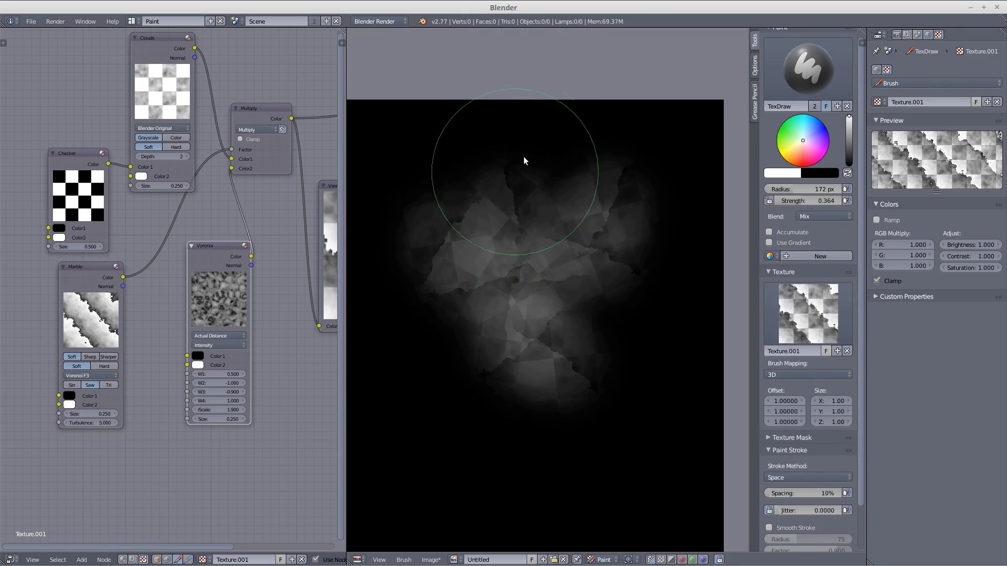
pyautogui.moveTo(536, 145)
pyautogui.mouseDown()
pyautogui.moveTo(605, 130)
pyautogui.moveTo(681, 133)
pyautogui.moveTo(681, 207)
pyautogui.moveTo(645, 258)
pyautogui.moveTo(641, 420)
pyautogui.moveTo(652, 439)
pyautogui.moveTo(699, 331)
pyautogui.moveTo(700, 281)
pyautogui.mouseUp()
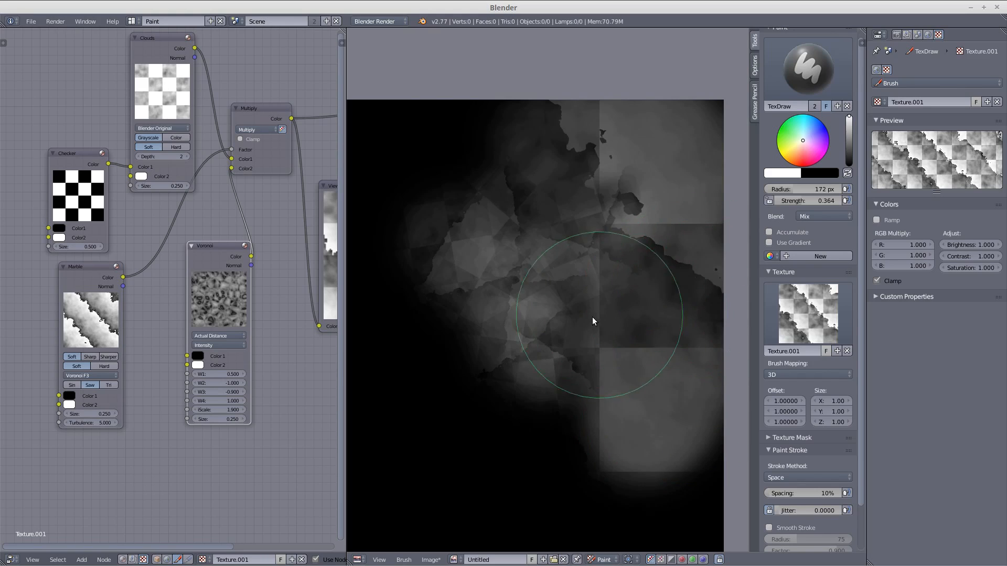
pyautogui.moveTo(595, 316); pyautogui.dragTo(599, 249, button='middle')
pyautogui.moveTo(514, 108)
pyautogui.mouseDown()
pyautogui.moveTo(522, 80)
pyautogui.moveTo(498, 71)
pyautogui.moveTo(483, 141)
pyautogui.moveTo(489, 241)
pyautogui.moveTo(568, 322)
pyautogui.moveTo(596, 377)
pyautogui.moveTo(603, 348)
pyautogui.moveTo(582, 327)
pyautogui.mouseUp()
pyautogui.moveTo(582, 328)
pyautogui.mouseDown(button='middle')
pyautogui.moveTo(599, 306)
pyautogui.moveTo(577, 258)
pyautogui.mouseUp(button='middle')
pyautogui.keyDown('ctrl'); pyautogui.moveTo(572, 271); pyautogui.dragTo(559, 300, button='middle'); pyautogui.keyUp('ctrl')
pyautogui.moveTo(558, 312)
pyautogui.mouseDown(button='middle')
pyautogui.moveTo(567, 348)
pyautogui.moveTo(591, 368)
pyautogui.mouseUp(button='middle')
pyautogui.moveTo(504, 257)
pyautogui.mouseDown()
pyautogui.moveTo(487, 231)
pyautogui.moveTo(489, 144)
pyautogui.moveTo(448, 138)
pyautogui.moveTo(461, 126)
pyautogui.moveTo(464, 213)
pyautogui.moveTo(488, 288)
pyautogui.mouseUp()
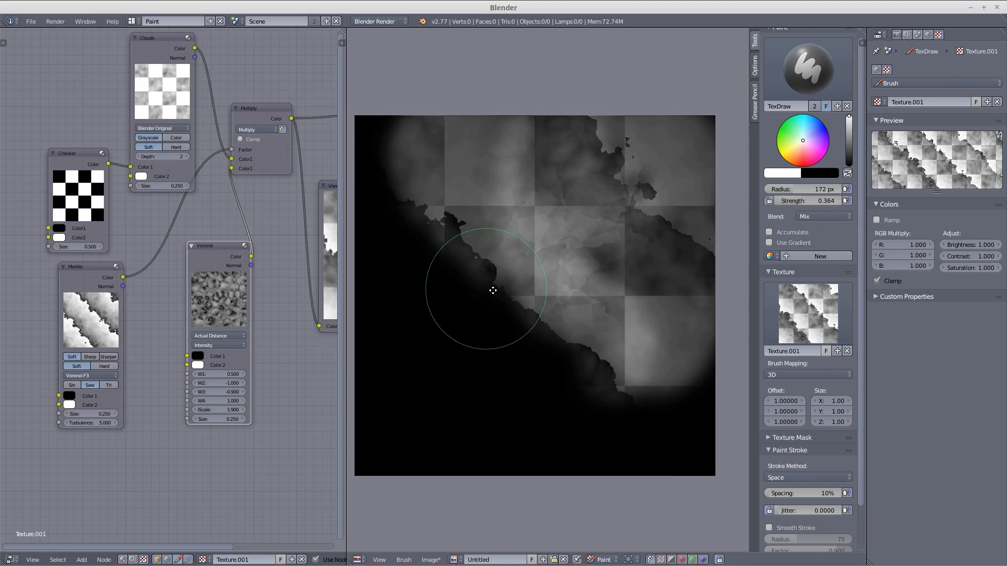
pyautogui.moveTo(488, 288); pyautogui.dragTo(539, 292, button='middle')
# Step: Cut the link between the Checker and Clouds nodes and move the Checker node up out of the way
pyautogui.moveTo(81, 155); pyautogui.dragTo(177, 187, button='middle')
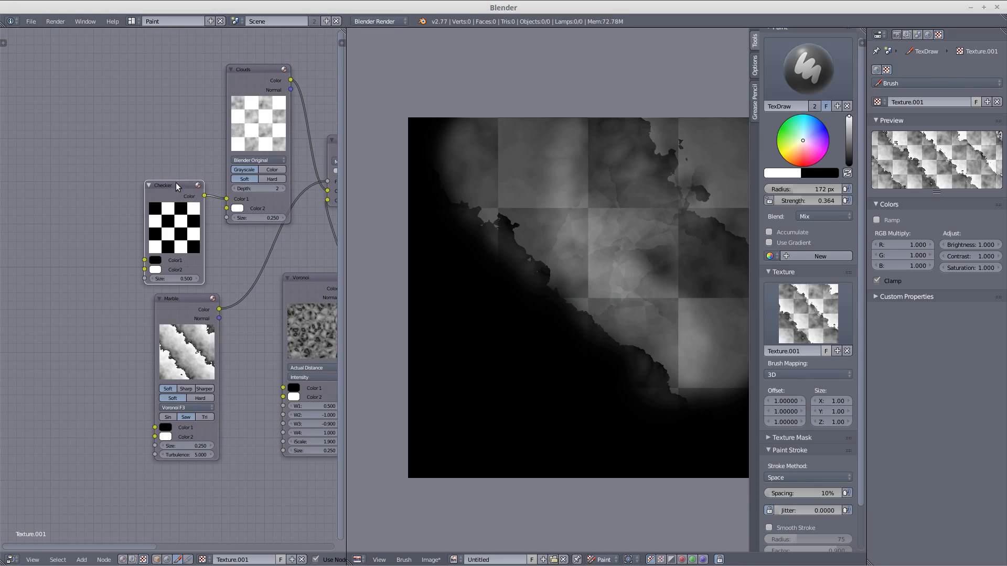
pyautogui.keyDown('ctrl'); pyautogui.moveTo(215, 172); pyautogui.dragTo(212, 205, button='right'); pyautogui.keyUp('ctrl')
pyautogui.moveTo(169, 226); pyautogui.dragTo(149, 95)
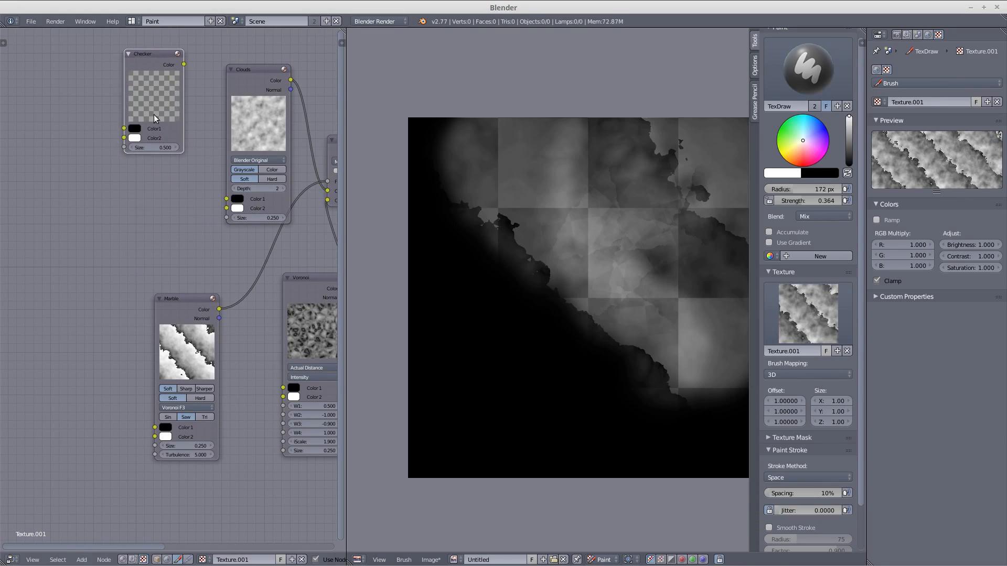
# Step: Add an Image input node left of the Clouds node and load sky_sqaure.png from the Desktop into it
pyautogui.hotkey('shift', 'a')
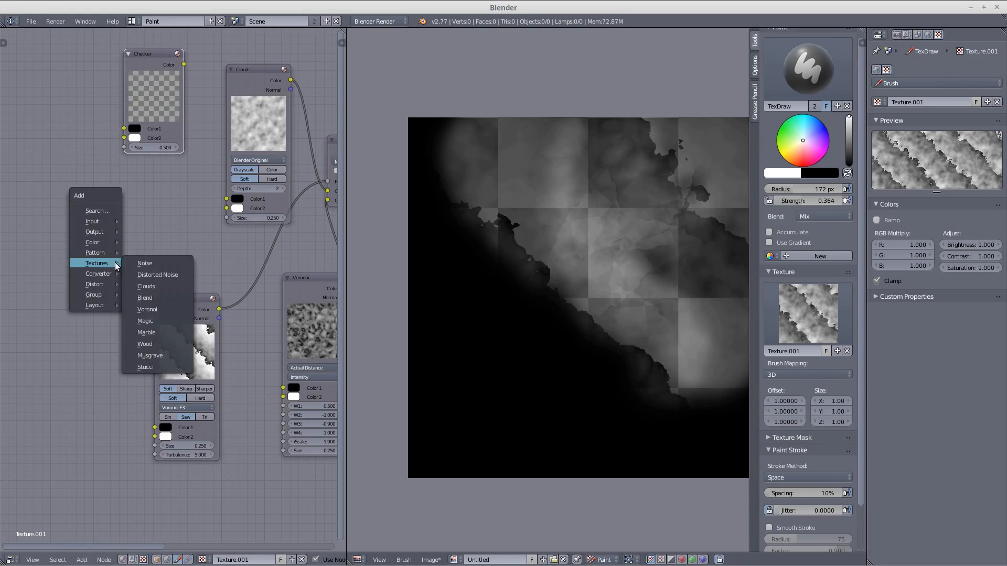
pyautogui.moveTo(103, 221)
pyautogui.click(155, 256)
pyautogui.click(67, 195)
pyautogui.click(110, 275)
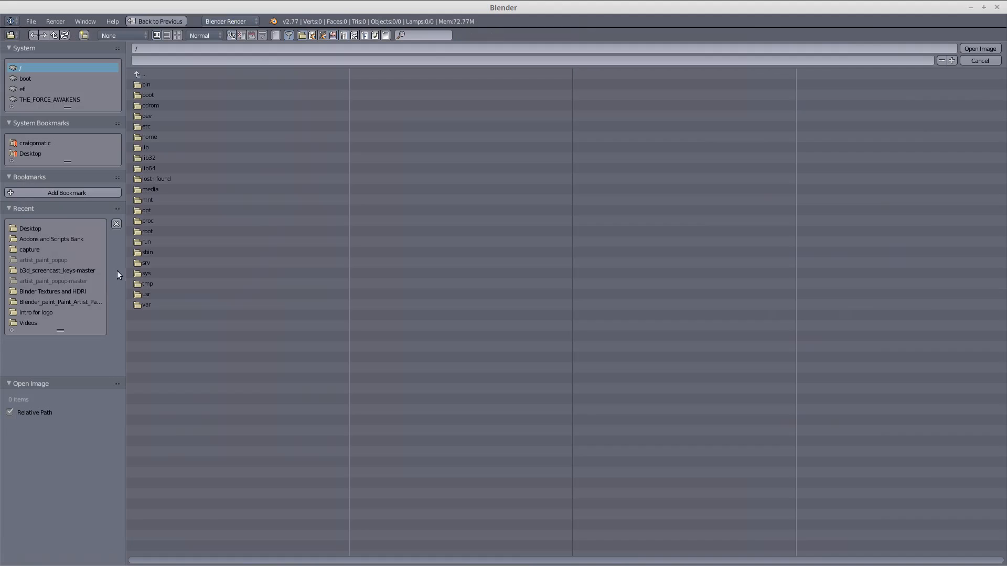
pyautogui.click(35, 154)
pyautogui.click(179, 35)
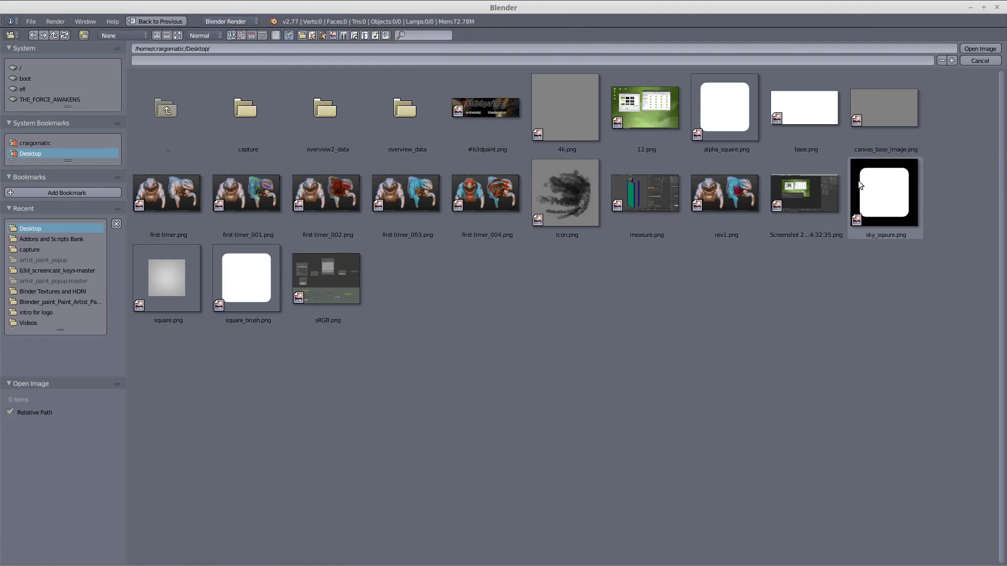
pyautogui.click(879, 190)
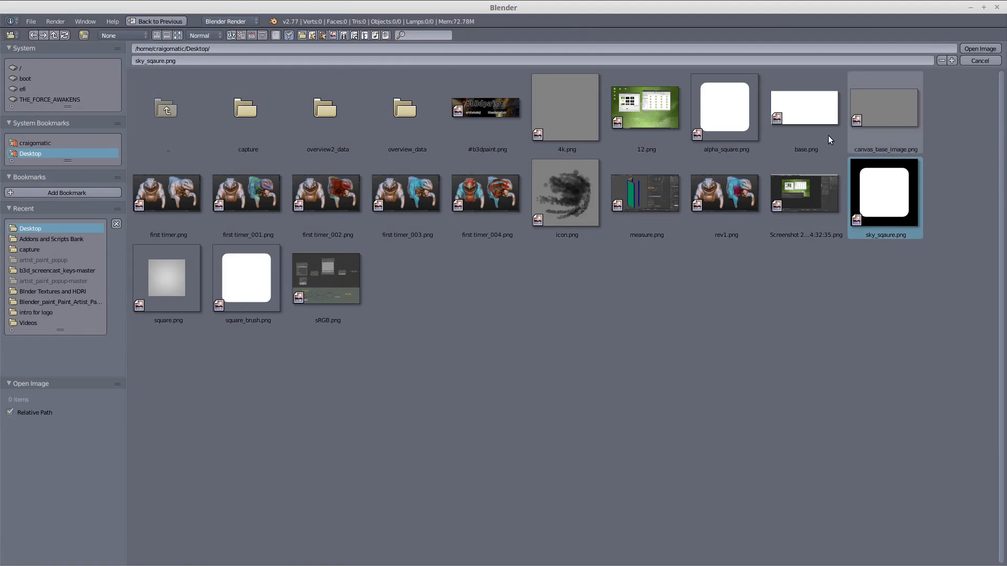
pyautogui.click(980, 48)
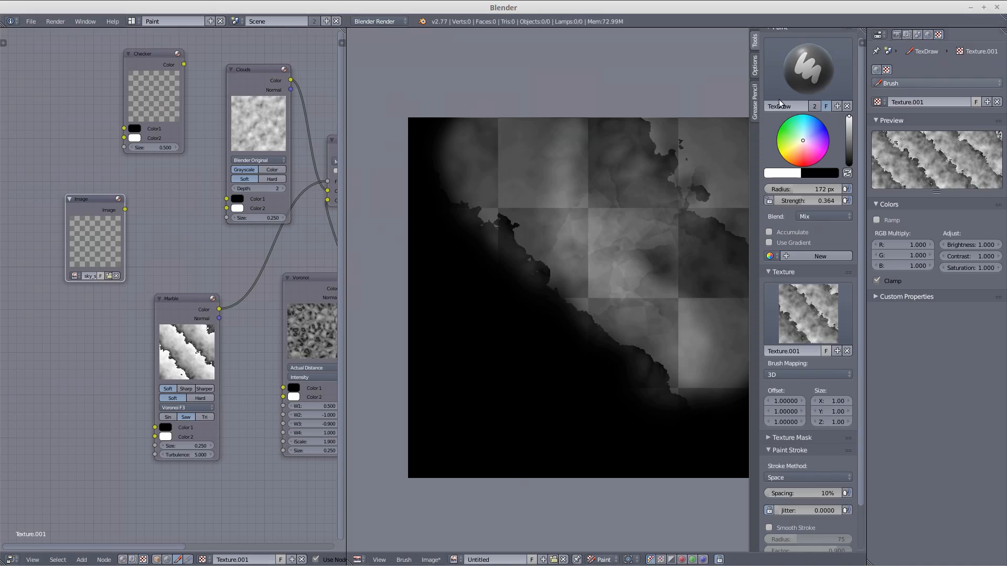
# Step: Connect the Image node's output to the Clouds node's Color 1 input and paint test strokes over the lower left canvas
pyautogui.moveTo(128, 208); pyautogui.dragTo(226, 200)
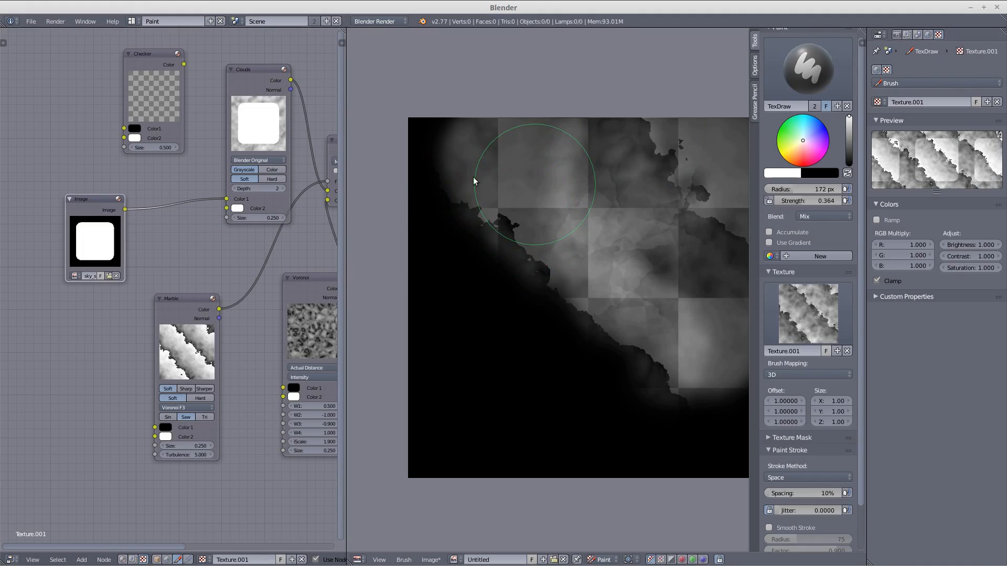
pyautogui.moveTo(480, 261)
pyautogui.mouseDown()
pyautogui.moveTo(486, 396)
pyautogui.moveTo(527, 417)
pyautogui.mouseUp()
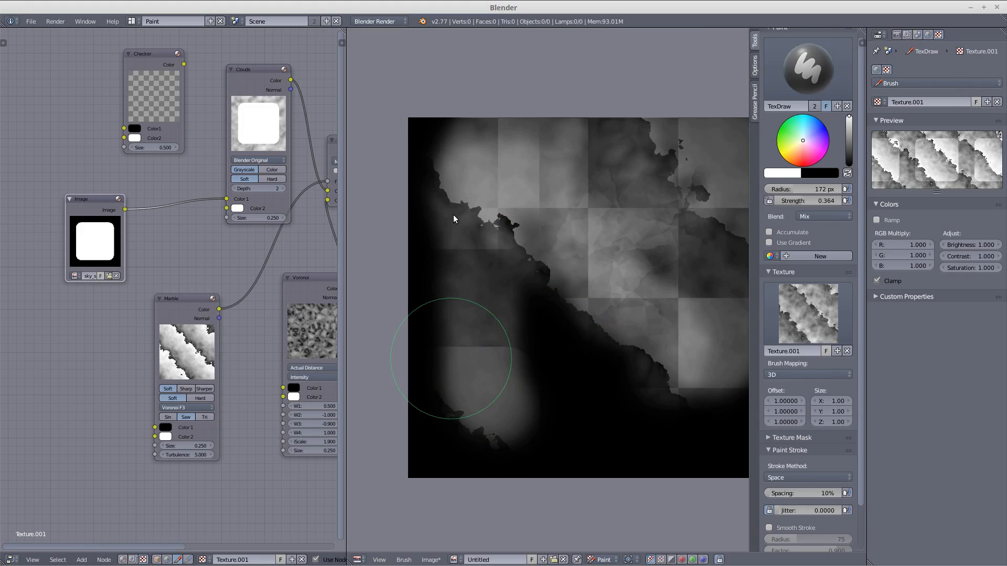
pyautogui.moveTo(542, 341)
pyautogui.mouseDown(button='middle')
pyautogui.moveTo(505, 337)
pyautogui.moveTo(515, 317)
pyautogui.mouseUp(button='middle')
pyautogui.moveTo(562, 405)
pyautogui.mouseDown()
pyautogui.moveTo(553, 379)
pyautogui.moveTo(572, 336)
pyautogui.moveTo(615, 287)
pyautogui.moveTo(661, 270)
pyautogui.moveTo(675, 281)
pyautogui.moveTo(618, 307)
pyautogui.moveTo(578, 297)
pyautogui.mouseUp()
# Step: Reload the image to clear it and paint broad strokes of the rounded-square texture over most of the canvas
pyautogui.hotkey('alt', 'r')
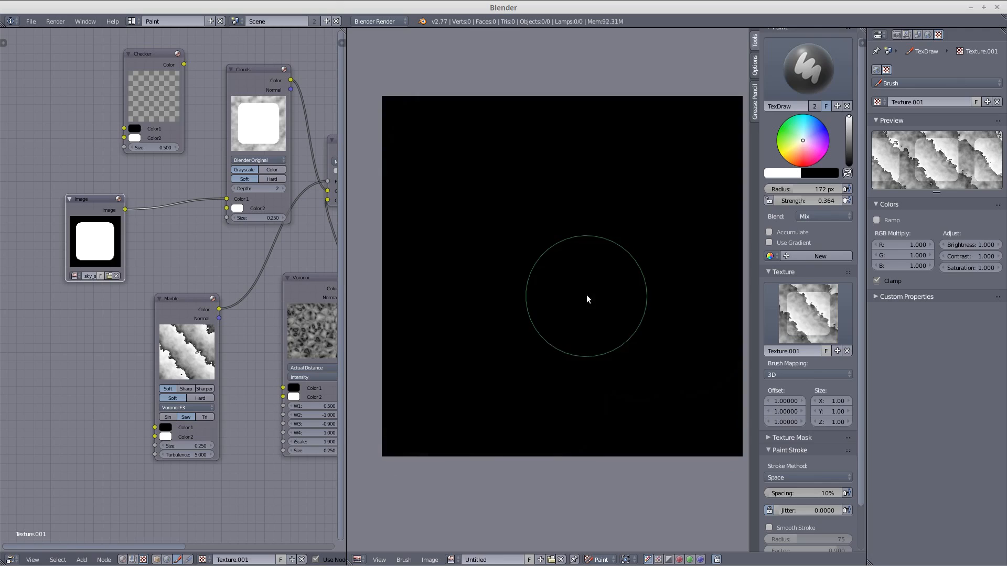
pyautogui.moveTo(489, 198)
pyautogui.mouseDown()
pyautogui.moveTo(487, 175)
pyautogui.moveTo(418, 168)
pyautogui.moveTo(459, 217)
pyautogui.moveTo(488, 162)
pyautogui.moveTo(464, 122)
pyautogui.moveTo(445, 121)
pyautogui.mouseUp()
pyautogui.moveTo(543, 146)
pyautogui.mouseDown()
pyautogui.moveTo(679, 142)
pyautogui.moveTo(715, 168)
pyautogui.moveTo(673, 213)
pyautogui.moveTo(556, 218)
pyautogui.moveTo(519, 250)
pyautogui.moveTo(526, 285)
pyautogui.moveTo(404, 287)
pyautogui.moveTo(407, 349)
pyautogui.moveTo(452, 399)
pyautogui.moveTo(544, 378)
pyautogui.moveTo(558, 420)
pyautogui.moveTo(682, 308)
pyautogui.moveTo(662, 295)
pyautogui.mouseUp()
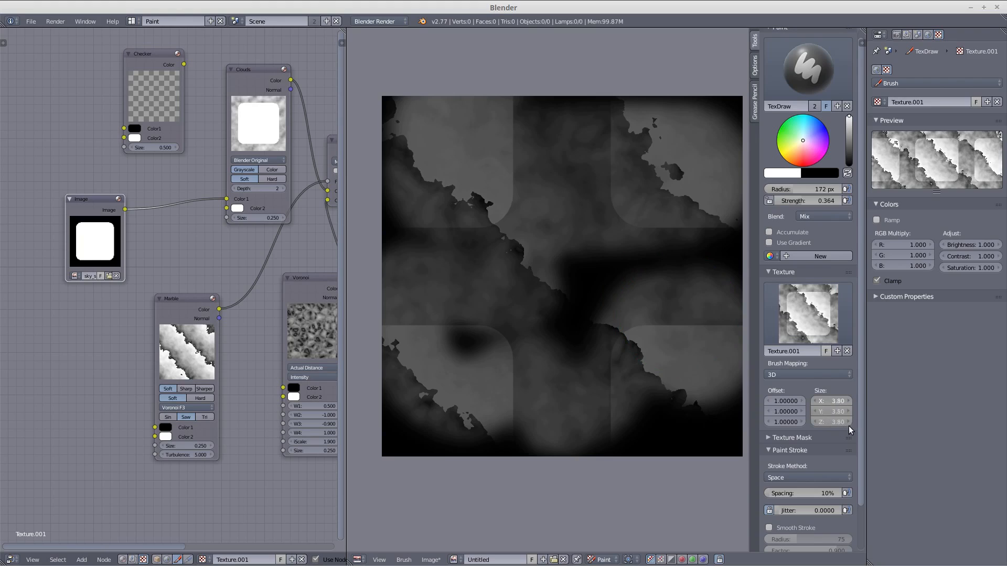
# Step: Set the texture size to 5.20 on all axes, reload the image, and set the brush to strength 1.000 and radius 138 px
pyautogui.moveTo(852, 427); pyautogui.dragTo(855, 427)
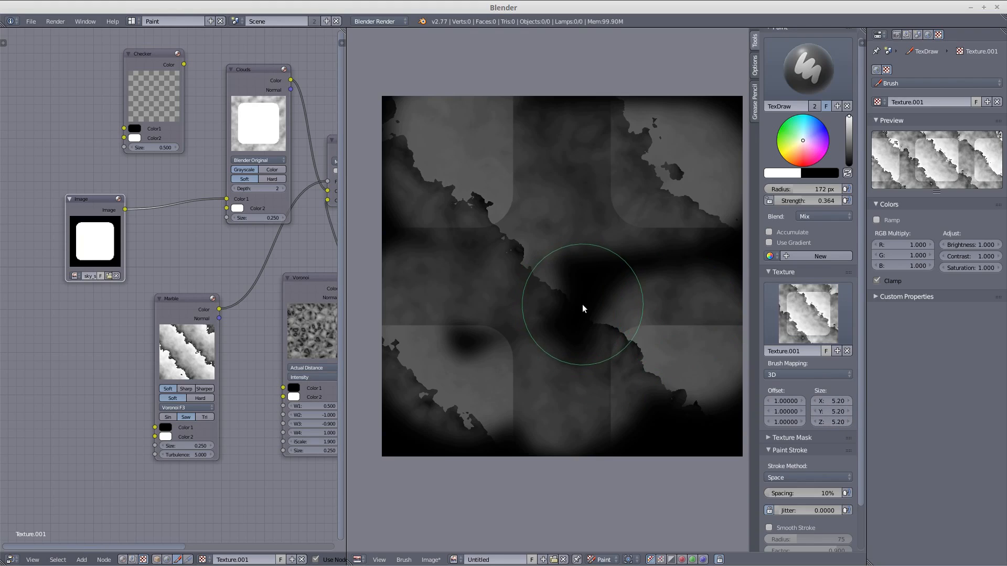
pyautogui.hotkey('alt', 'r')
pyautogui.hotkey('shift', 'f')
pyautogui.click(407, 175)
pyautogui.press('f')
pyautogui.click(444, 181)
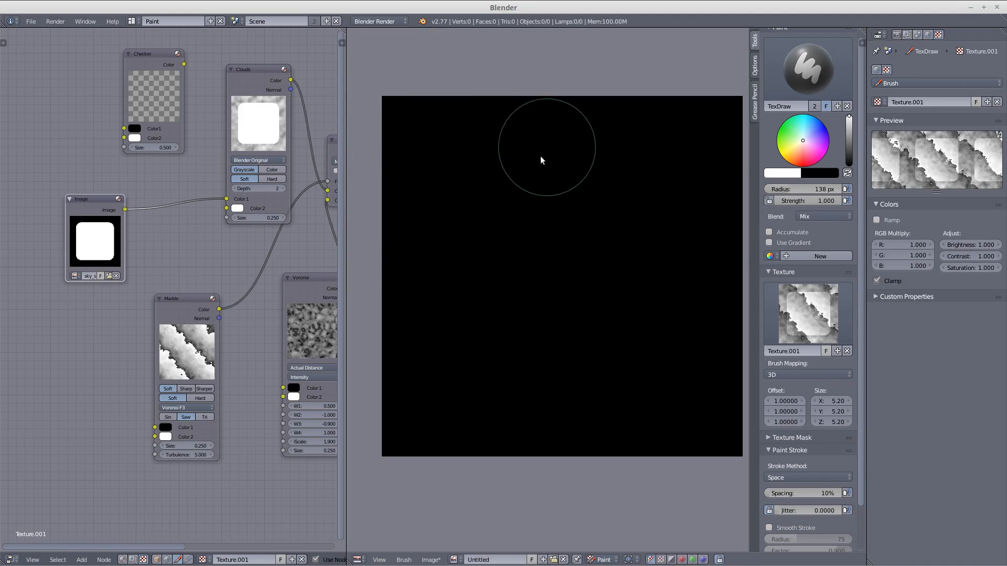
# Step: Paint full-strength rows of the repeating rounded-square texture across the canvas from the top down to just below the middle
pyautogui.moveTo(434, 152); pyautogui.dragTo(694, 151)
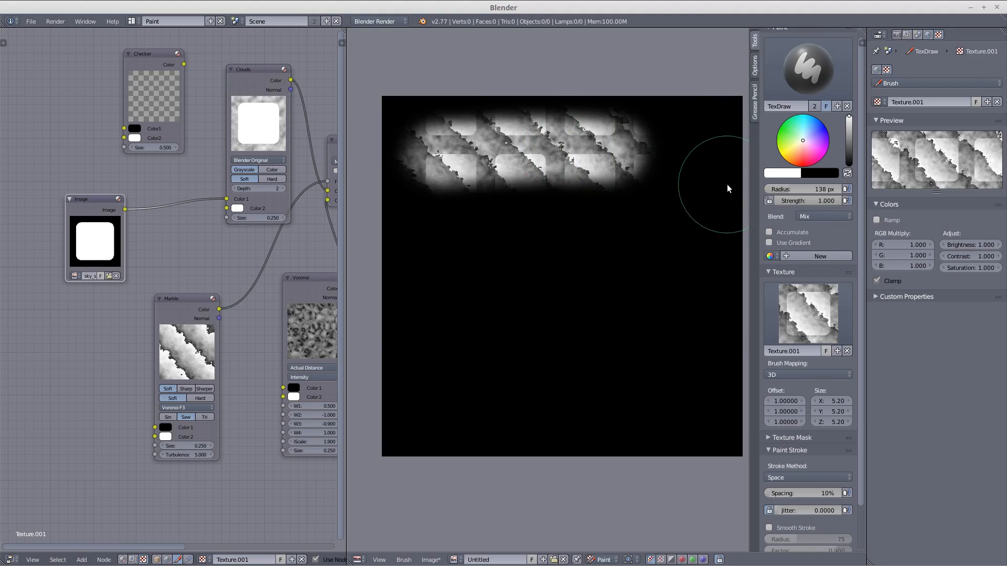
pyautogui.moveTo(729, 188)
pyautogui.mouseDown()
pyautogui.moveTo(653, 204)
pyautogui.moveTo(429, 208)
pyautogui.moveTo(422, 235)
pyautogui.moveTo(507, 252)
pyautogui.mouseUp()
pyautogui.moveTo(601, 250); pyautogui.dragTo(726, 260)
pyautogui.moveTo(468, 291)
pyautogui.mouseDown()
pyautogui.moveTo(440, 288)
pyautogui.moveTo(438, 302)
pyautogui.mouseUp()
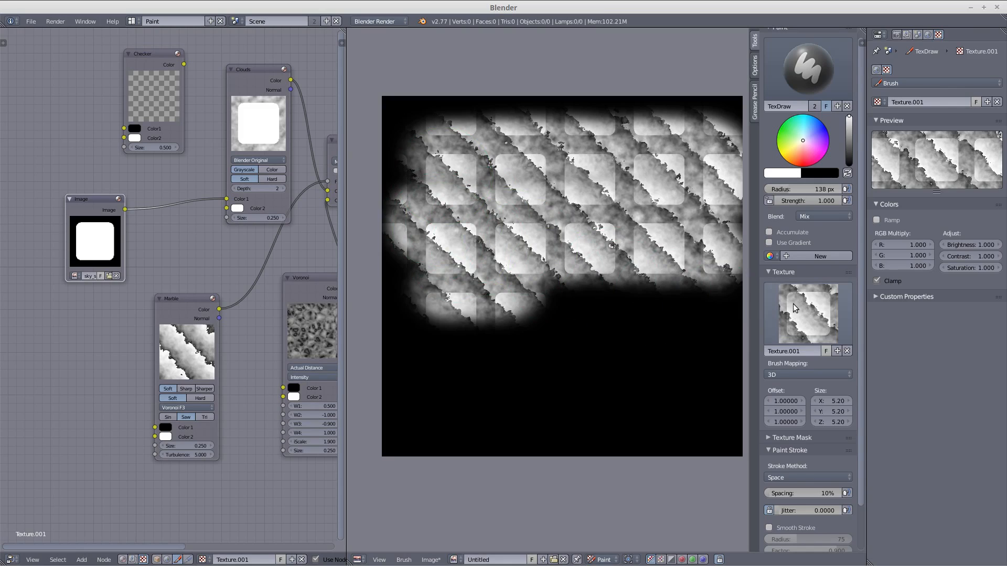
pyautogui.moveTo(579, 298); pyautogui.dragTo(739, 287)
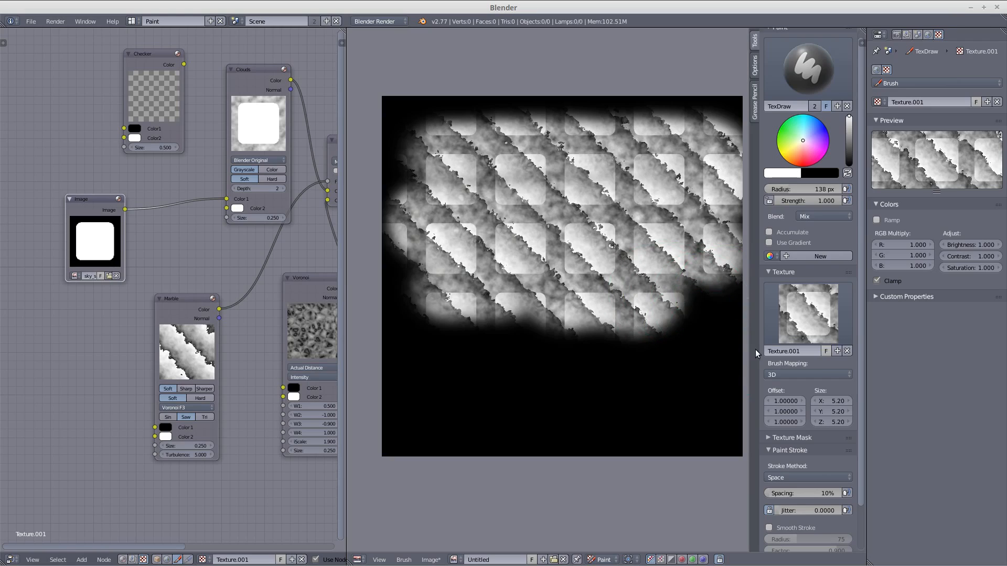
# Step: Clear the canvas, set the brush mapping to View Plane and paint test strokes over the upper middle area
pyautogui.hotkey('ctrl', 'z')
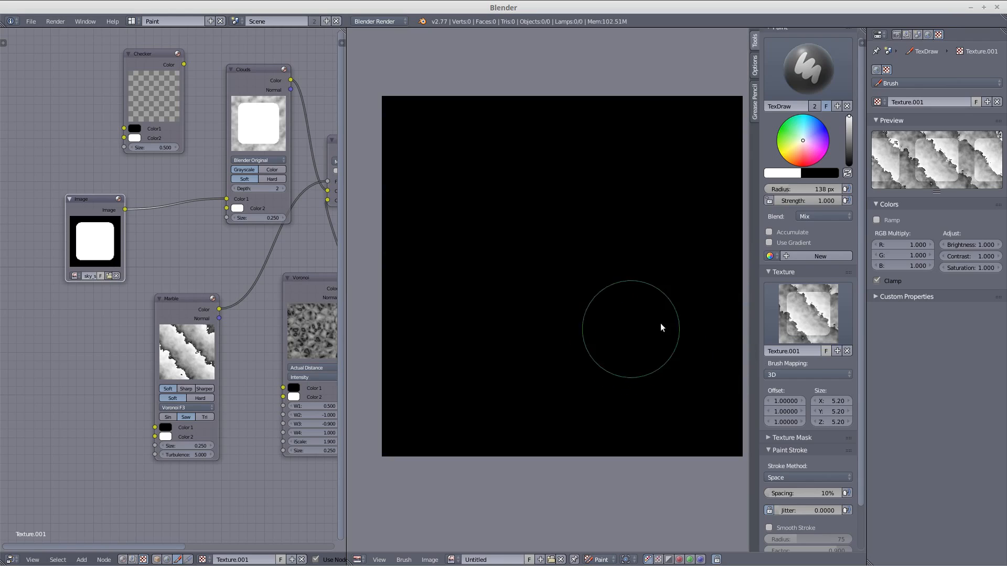
pyautogui.click(792, 375)
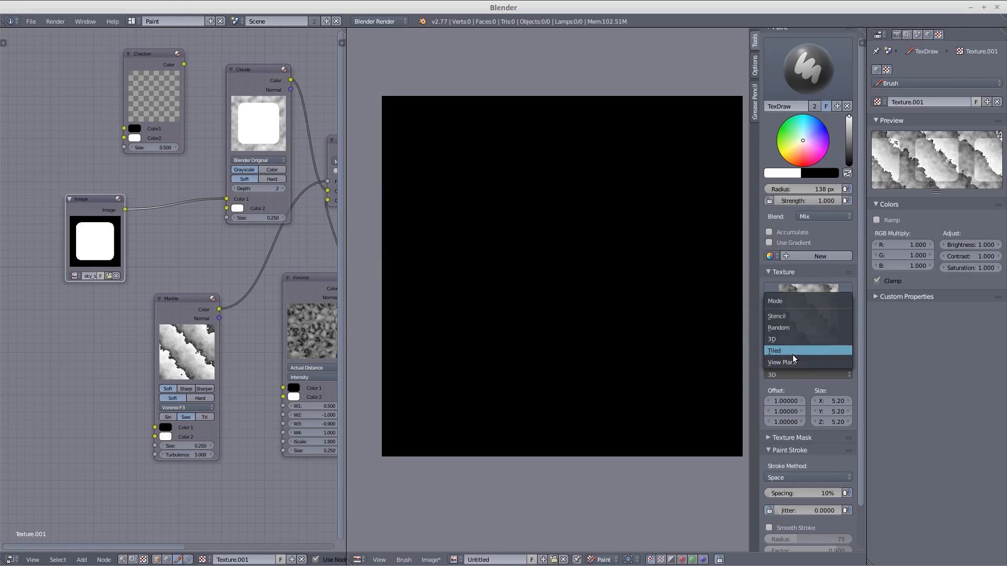
pyautogui.click(788, 362)
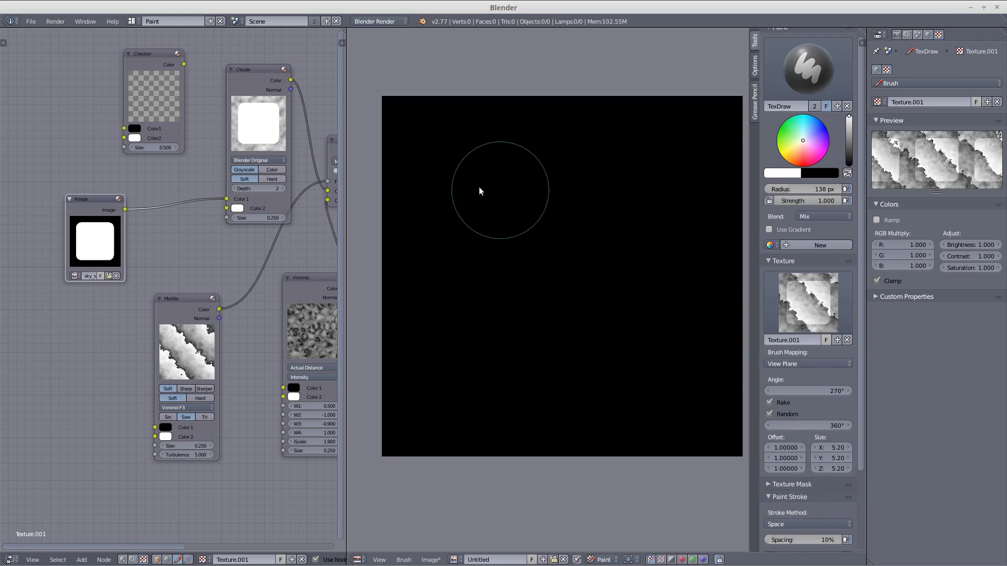
pyautogui.moveTo(507, 198)
pyautogui.mouseDown()
pyautogui.moveTo(555, 187)
pyautogui.moveTo(586, 200)
pyautogui.moveTo(581, 190)
pyautogui.mouseUp()
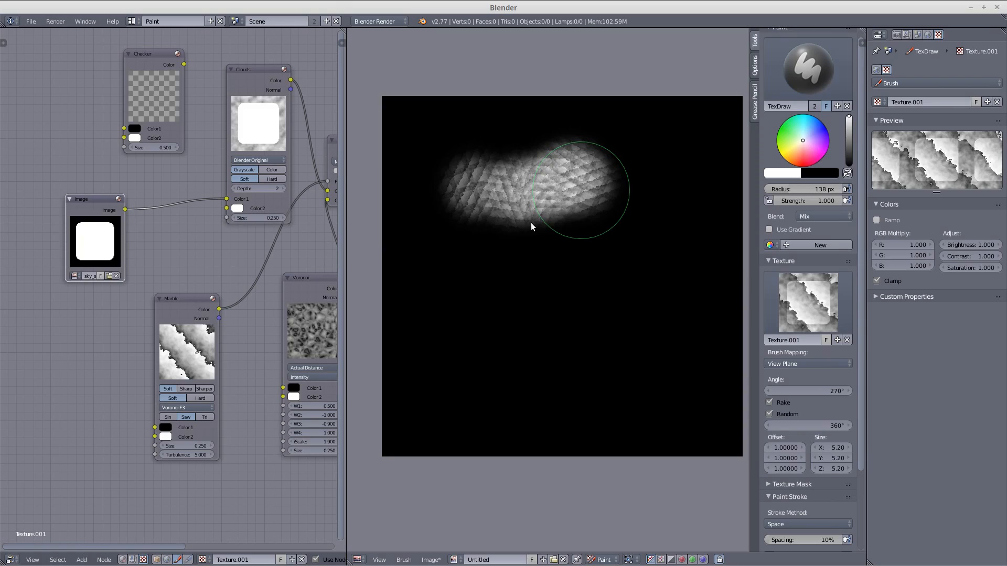
pyautogui.moveTo(585, 202)
pyautogui.mouseDown()
pyautogui.moveTo(497, 264)
pyautogui.moveTo(531, 224)
pyautogui.mouseUp()
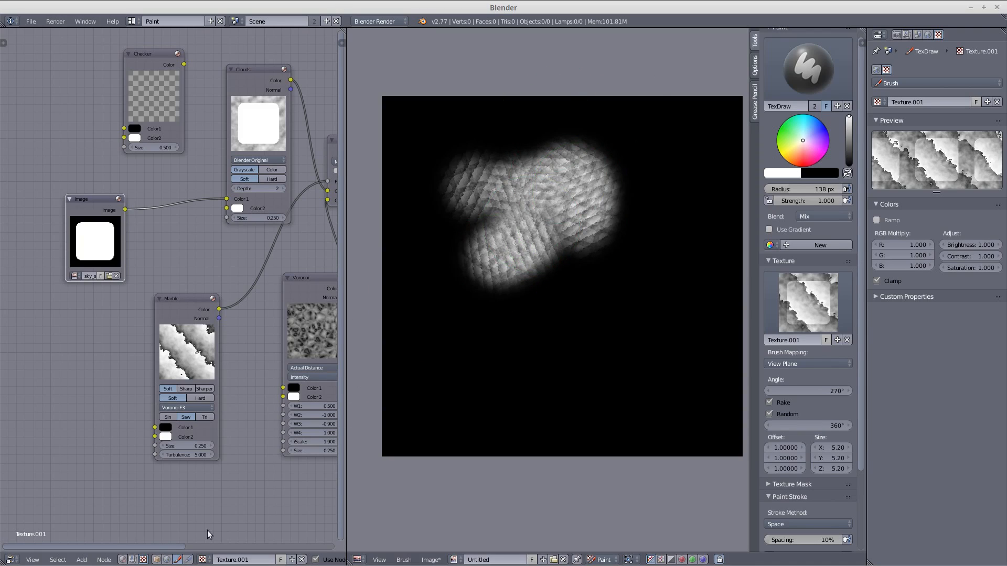
# Step: Rename the brush texture to test with a fake user and unlink it from the TexDraw brush
pyautogui.click(236, 560)
pyautogui.press('Return')
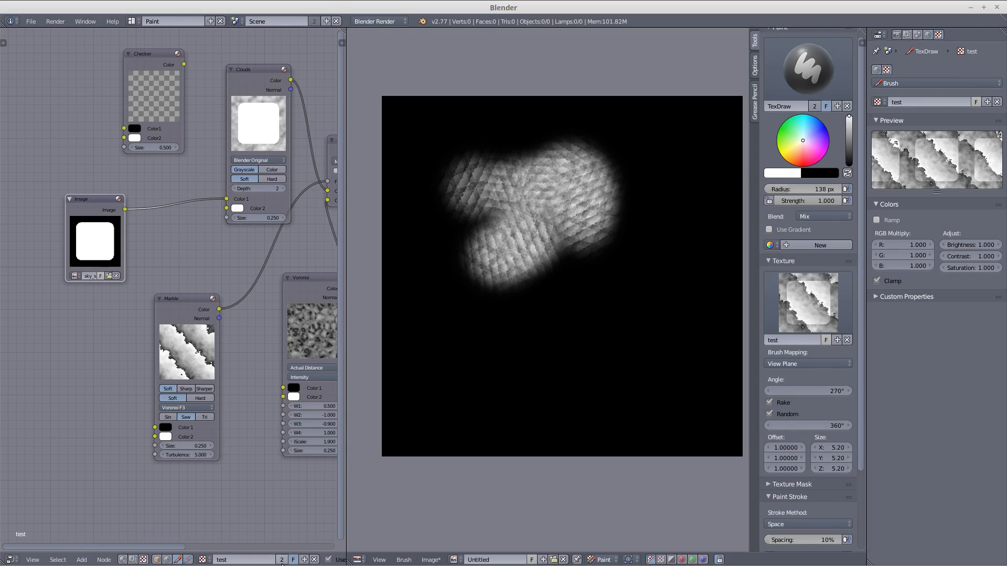
pyautogui.click(314, 560)
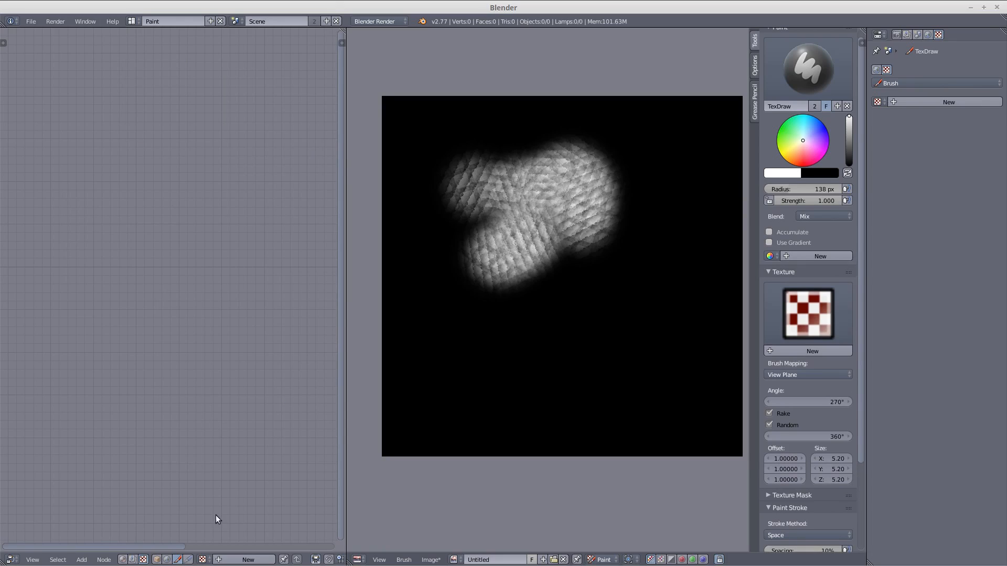
# Step: Create a new brush texture with nodes enabled and position its Checker node just left of the Output node
pyautogui.click(248, 559)
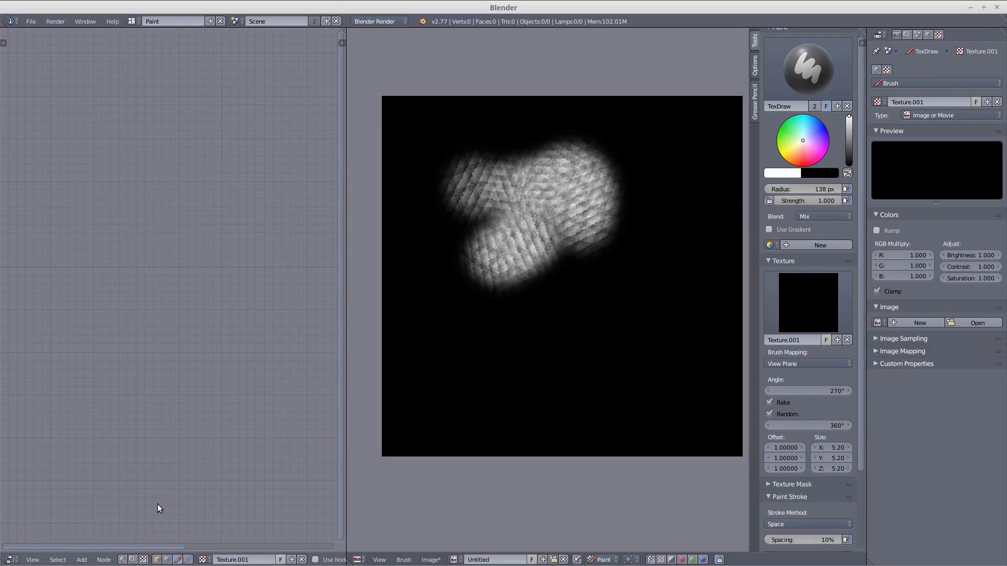
pyautogui.click(316, 560)
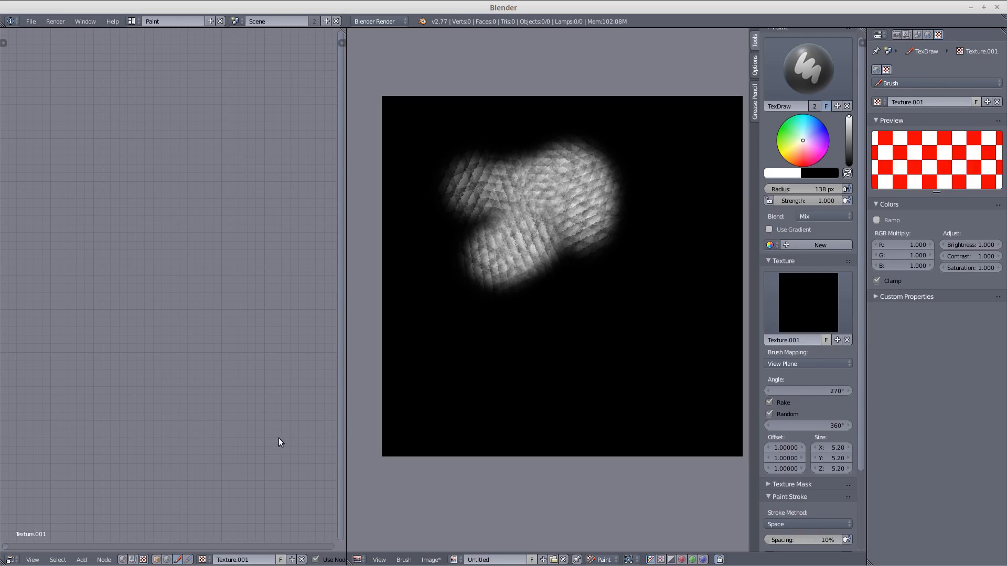
pyautogui.moveTo(299, 405); pyautogui.dragTo(194, 434, button='middle')
pyautogui.scroll(5, 194, 435)
pyautogui.moveTo(145, 395); pyautogui.dragTo(77, 407, button='middle')
pyautogui.moveTo(273, 354); pyautogui.dragTo(166, 367, button='middle')
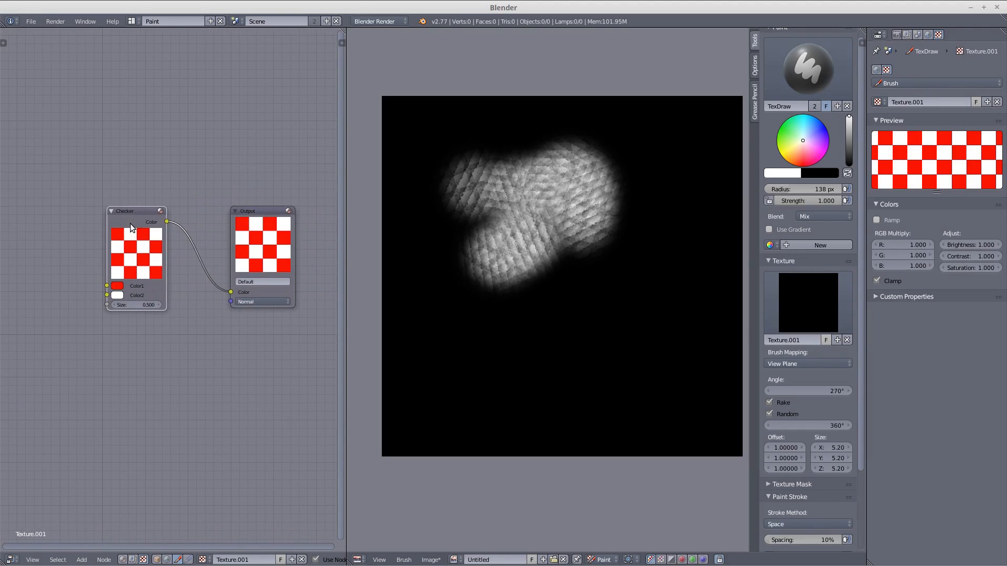
pyautogui.moveTo(138, 209); pyautogui.dragTo(60, 202)
pyautogui.scroll(-2, 184, 232)
pyautogui.moveTo(184, 232); pyautogui.dragTo(261, 269, button='middle')
pyautogui.moveTo(168, 233); pyautogui.dragTo(218, 236)
# Step: Add an Image input node left of the Checker node and load 12.png from the Desktop into it
pyautogui.hotkey('shift', 'a')
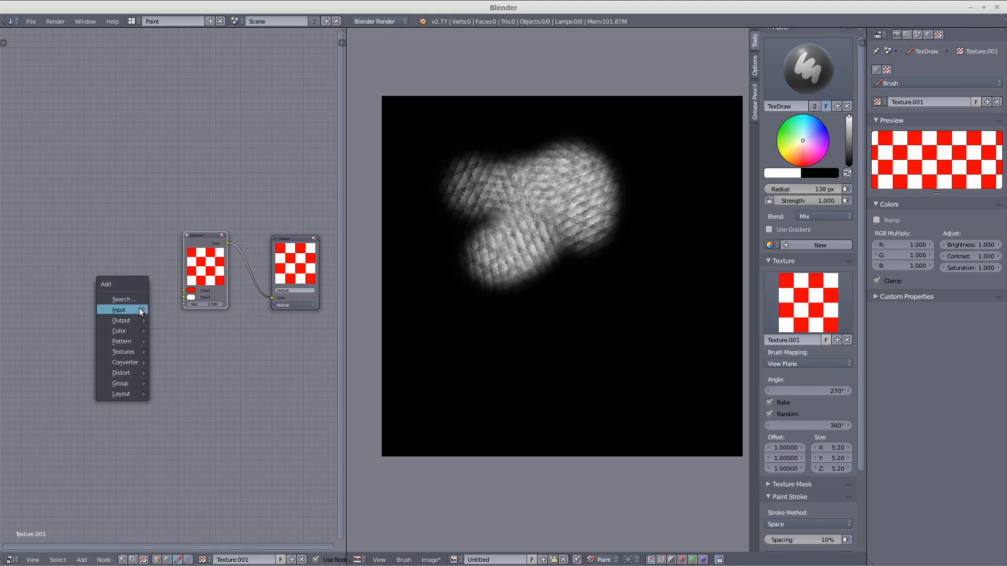
pyautogui.moveTo(140, 310)
pyautogui.click(177, 332)
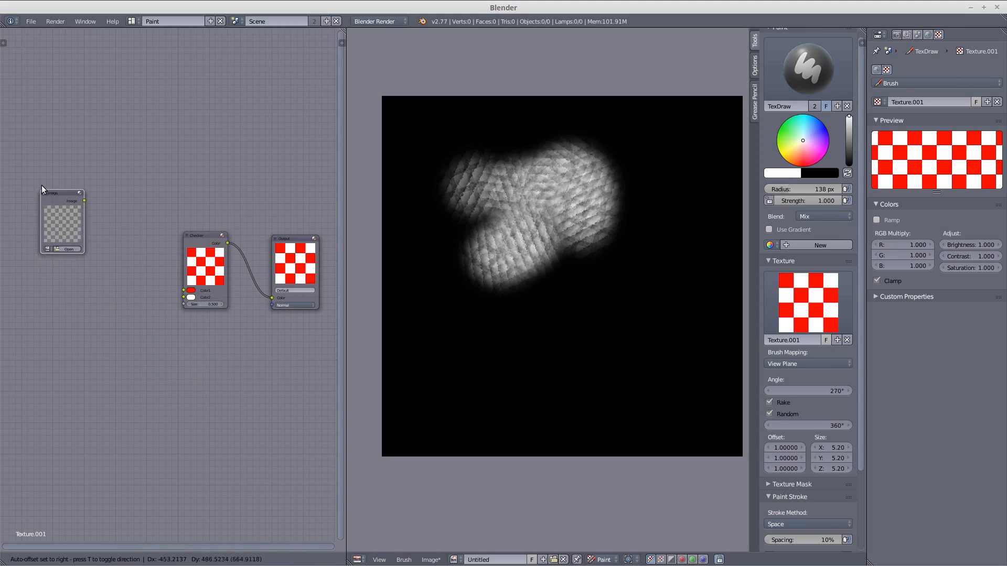
pyautogui.click(41, 184)
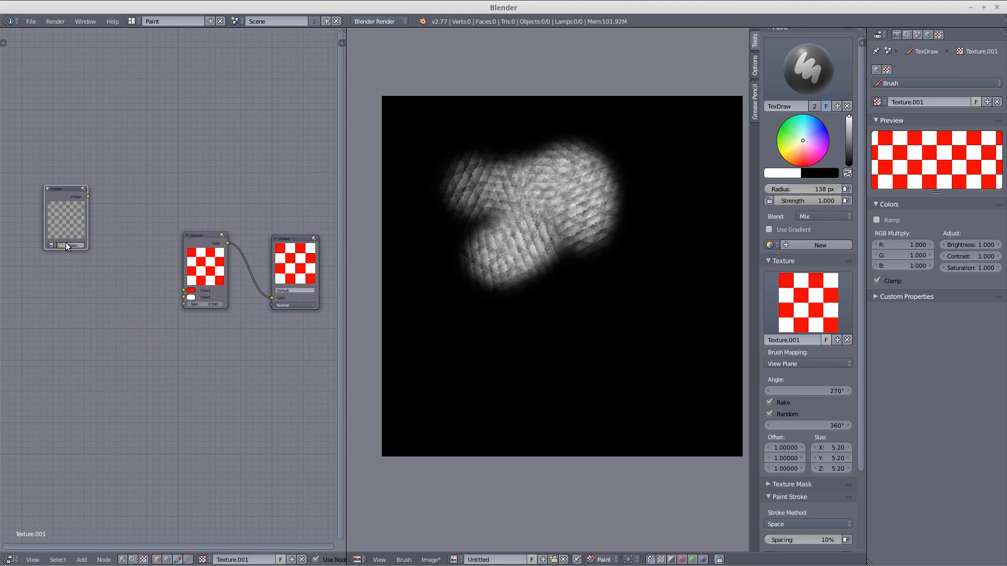
pyautogui.click(71, 246)
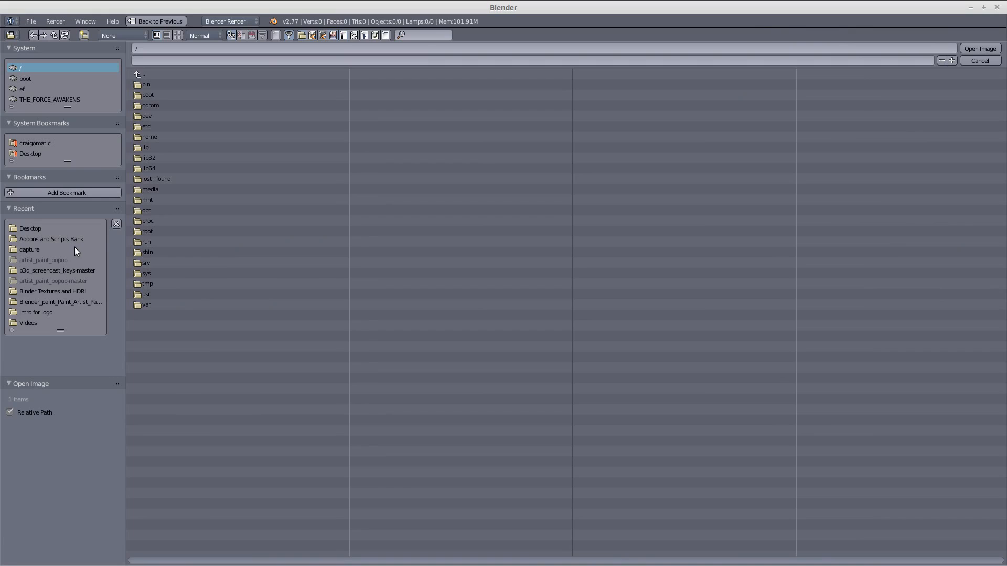
pyautogui.click(35, 229)
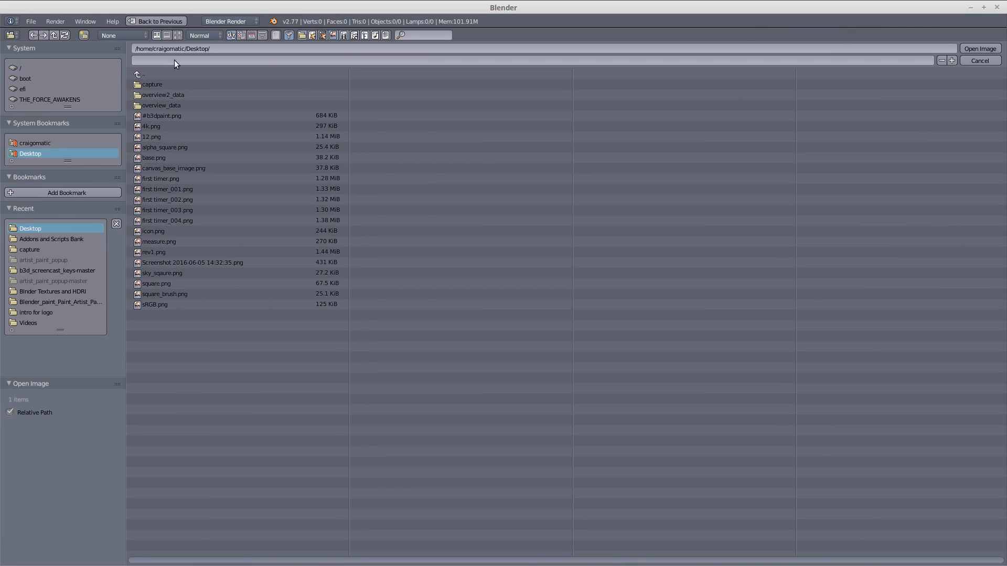
pyautogui.click(178, 36)
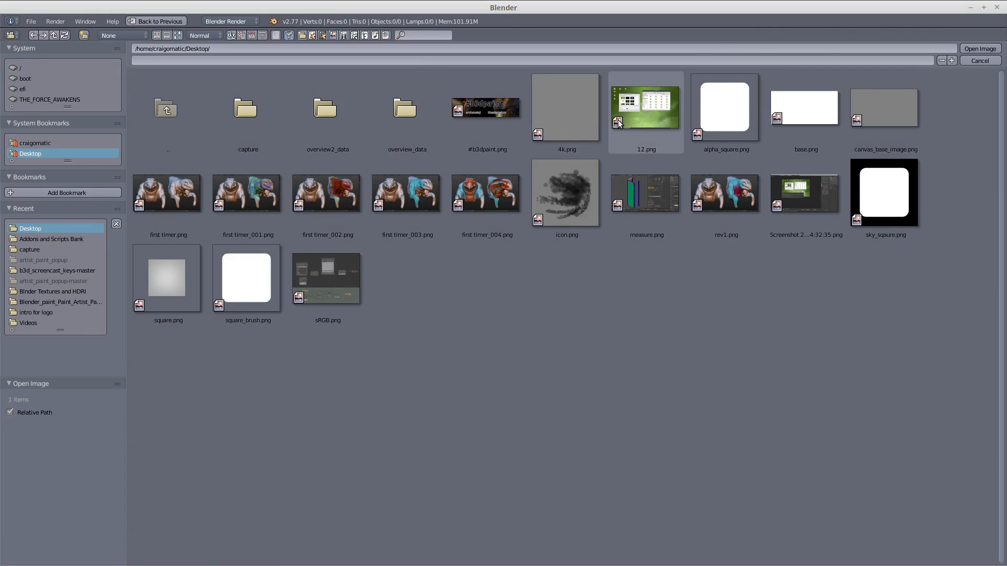
pyautogui.click(635, 115)
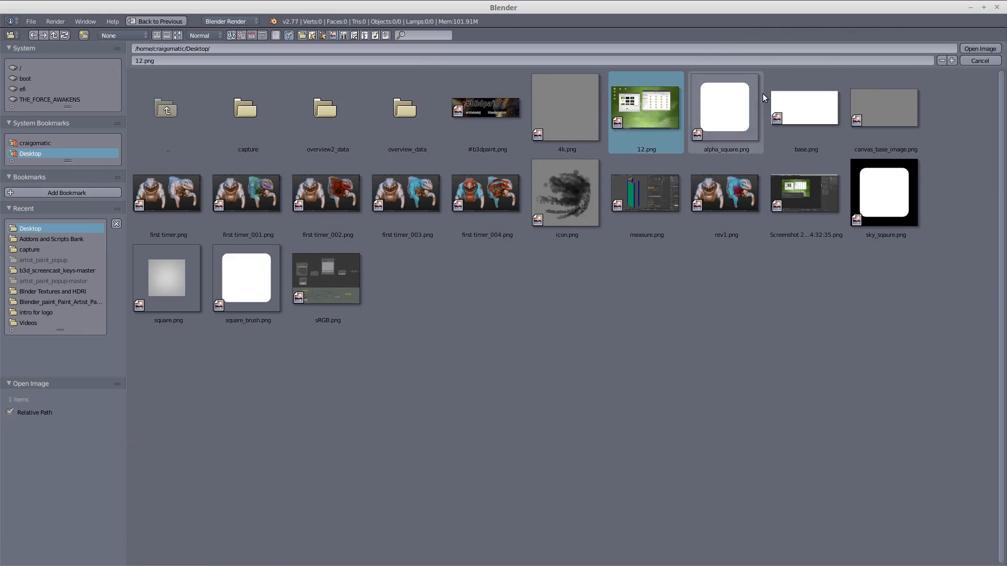
pyautogui.click(974, 48)
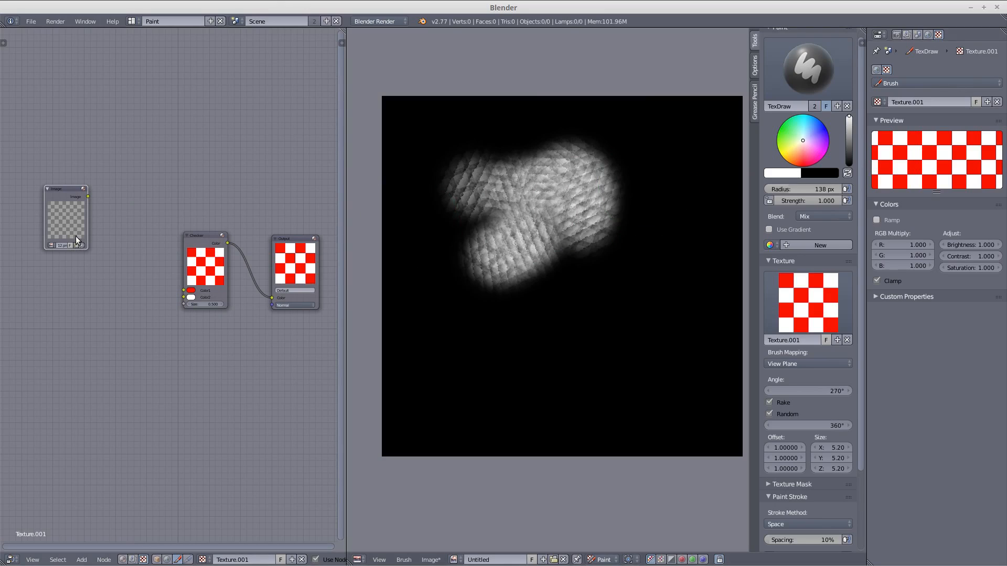
# Step: Add a second Image input node below the first and load first timer.png from the Desktop into it
pyautogui.hotkey('shift', 'a')
pyautogui.moveTo(72, 281)
pyautogui.click(113, 325)
pyautogui.click(68, 298)
pyautogui.click(87, 348)
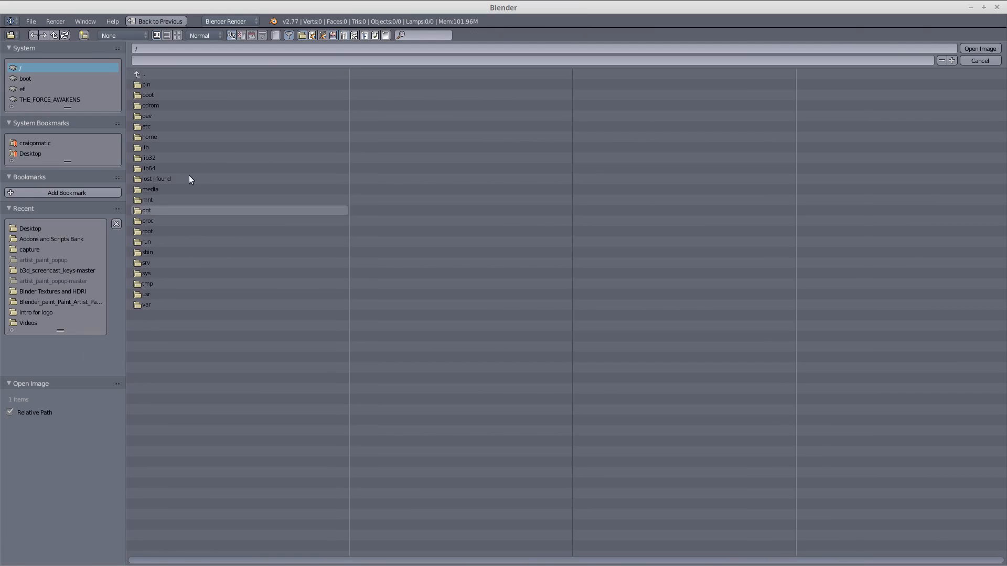
pyautogui.click(43, 227)
pyautogui.click(177, 35)
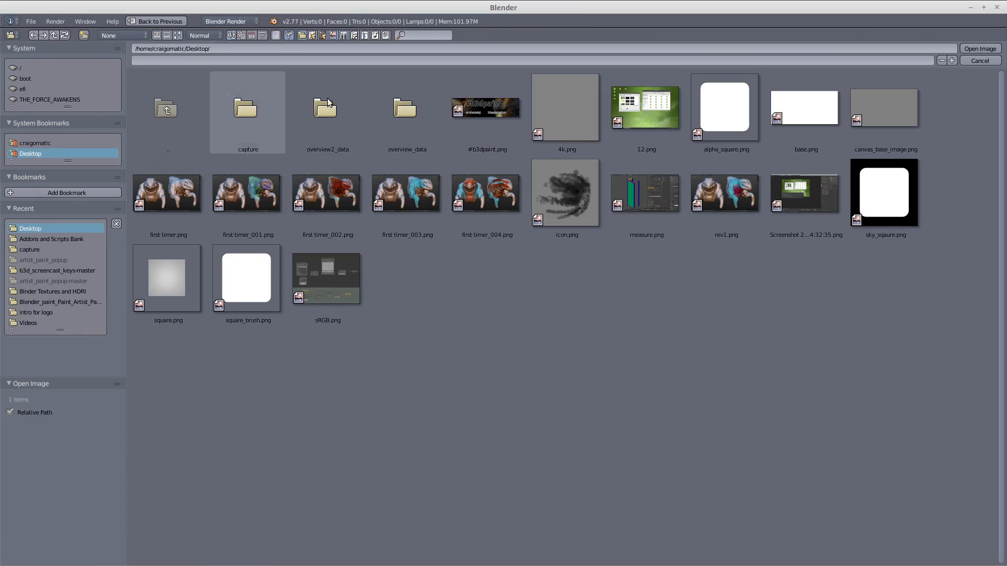
pyautogui.click(161, 196)
pyautogui.click(965, 50)
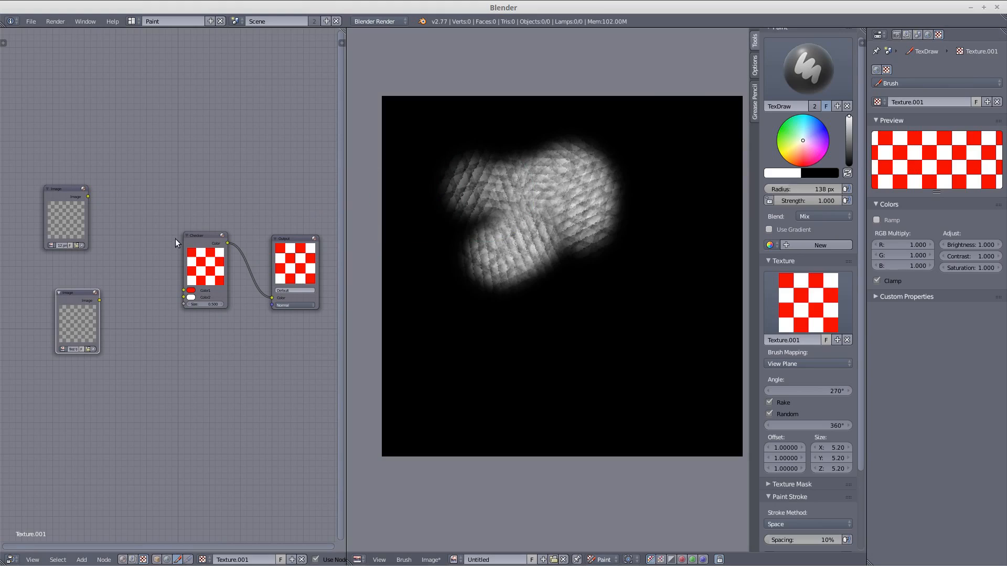
# Step: Connect the upper Image node to the Checker's Color1 input and the lower Image node to its Color2 input
pyautogui.moveTo(87, 197)
pyautogui.mouseDown()
pyautogui.moveTo(185, 299)
pyautogui.moveTo(98, 302)
pyautogui.mouseUp()
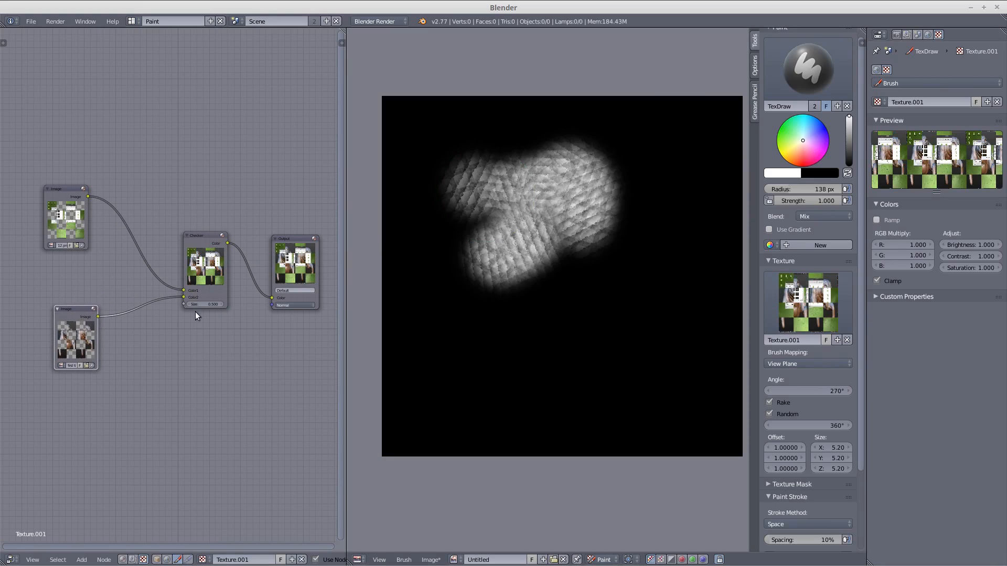
pyautogui.scroll(3, 199, 320)
pyautogui.moveTo(221, 330); pyautogui.dragTo(237, 318, button='middle')
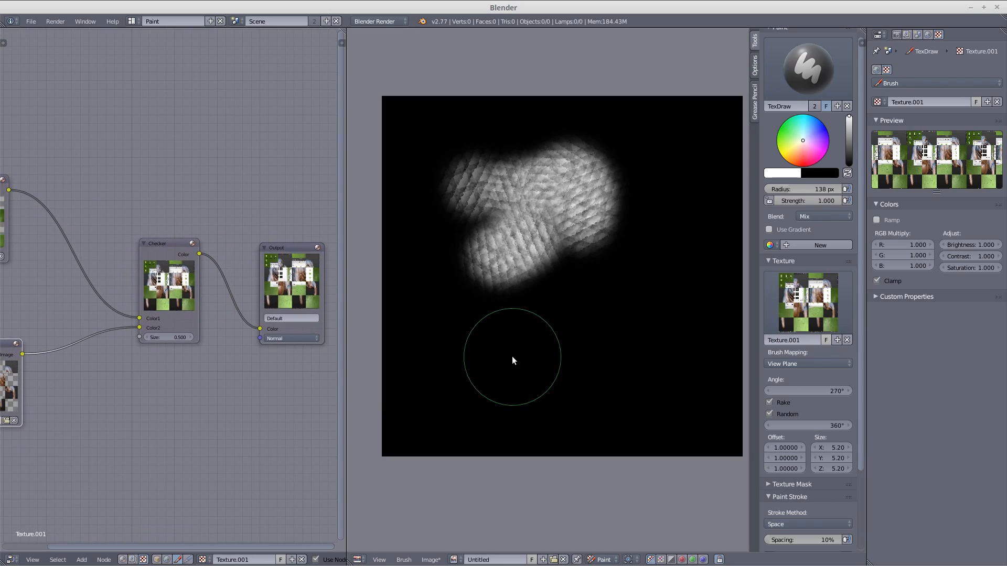
# Step: Set the brush mapping to 3D with texture size 1.00 and paint the two-image checker over the whole cleared canvas
pyautogui.click(784, 363)
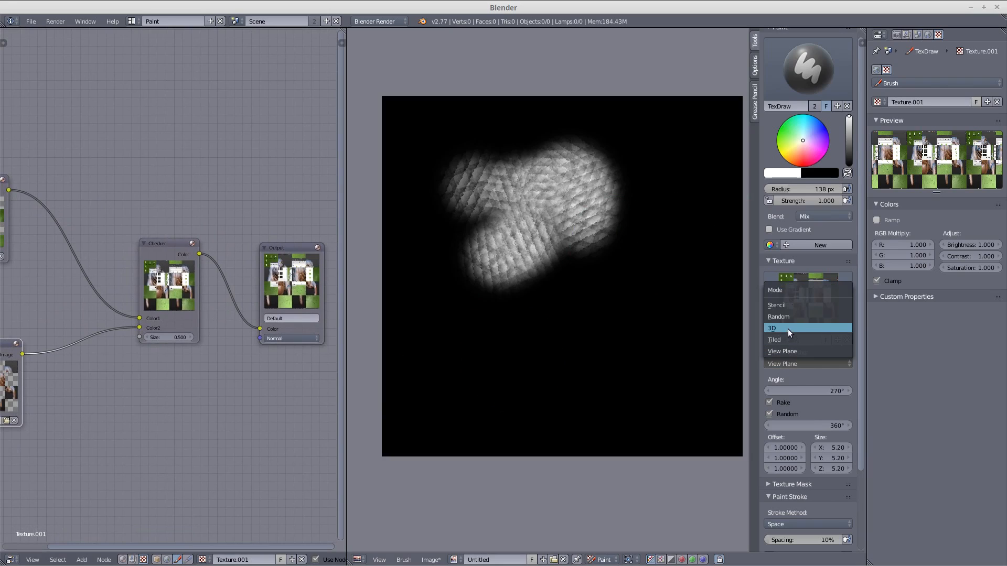
pyautogui.click(788, 329)
pyautogui.moveTo(578, 288); pyautogui.dragTo(589, 303, button='middle')
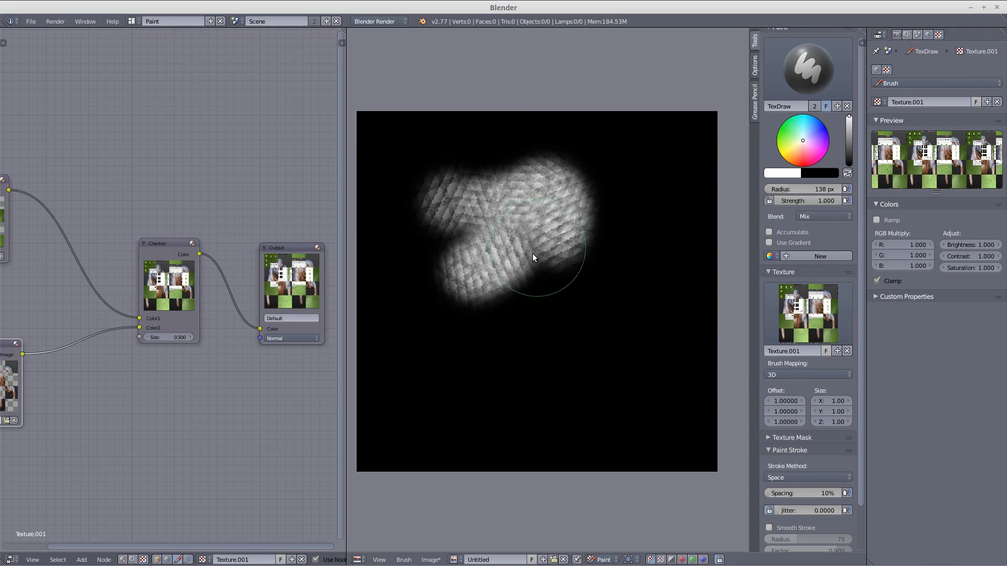
pyautogui.hotkey('ctrl', 'z')
pyautogui.moveTo(392, 143)
pyautogui.mouseDown()
pyautogui.moveTo(667, 144)
pyautogui.moveTo(478, 187)
pyautogui.moveTo(686, 248)
pyautogui.moveTo(599, 314)
pyautogui.moveTo(440, 256)
pyautogui.moveTo(375, 215)
pyautogui.moveTo(458, 297)
pyautogui.moveTo(641, 360)
pyautogui.moveTo(681, 385)
pyautogui.moveTo(476, 395)
pyautogui.moveTo(361, 382)
pyautogui.moveTo(376, 431)
pyautogui.moveTo(465, 454)
pyautogui.moveTo(700, 446)
pyautogui.moveTo(719, 226)
pyautogui.moveTo(619, 134)
pyautogui.moveTo(357, 130)
pyautogui.moveTo(365, 149)
pyautogui.moveTo(524, 209)
pyautogui.moveTo(505, 261)
pyautogui.moveTo(659, 315)
pyautogui.mouseUp()
# Step: Rearrange the two Image nodes so they stack in one column left of the Checker node
pyautogui.moveTo(180, 294)
pyautogui.mouseDown(button='middle')
pyautogui.moveTo(225, 293)
pyautogui.moveTo(215, 237)
pyautogui.moveTo(213, 266)
pyautogui.mouseUp(button='middle')
pyautogui.moveTo(213, 265); pyautogui.dragTo(177, 262)
pyautogui.moveTo(20, 203); pyautogui.dragTo(35, 251)
pyautogui.moveTo(33, 364); pyautogui.dragTo(35, 350)
pyautogui.moveTo(34, 249)
pyautogui.mouseDown()
pyautogui.moveTo(34, 311)
pyautogui.moveTo(42, 246)
pyautogui.mouseUp()
pyautogui.click(39, 356)
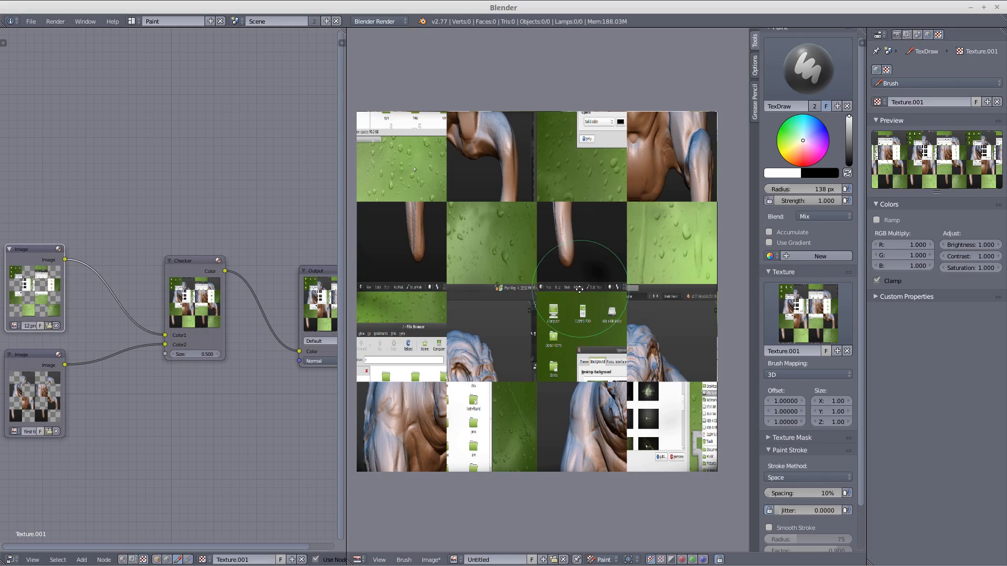
# Step: Move the Checker node closer to the two Image nodes, widening the gap between it and the Output node
pyautogui.moveTo(581, 287); pyautogui.dragTo(569, 276, button='middle')
pyautogui.scroll(2, 568, 275)
pyautogui.moveTo(625, 184); pyautogui.dragTo(599, 226, button='middle')
pyautogui.scroll(1, 598, 223)
pyautogui.scroll(-3, 566, 295)
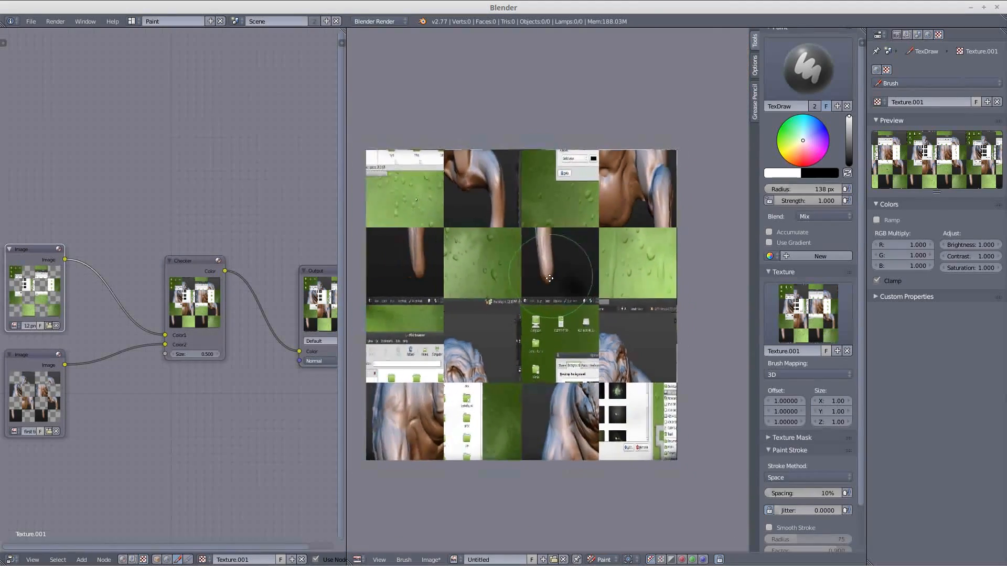
pyautogui.moveTo(565, 295); pyautogui.dragTo(577, 282, button='middle')
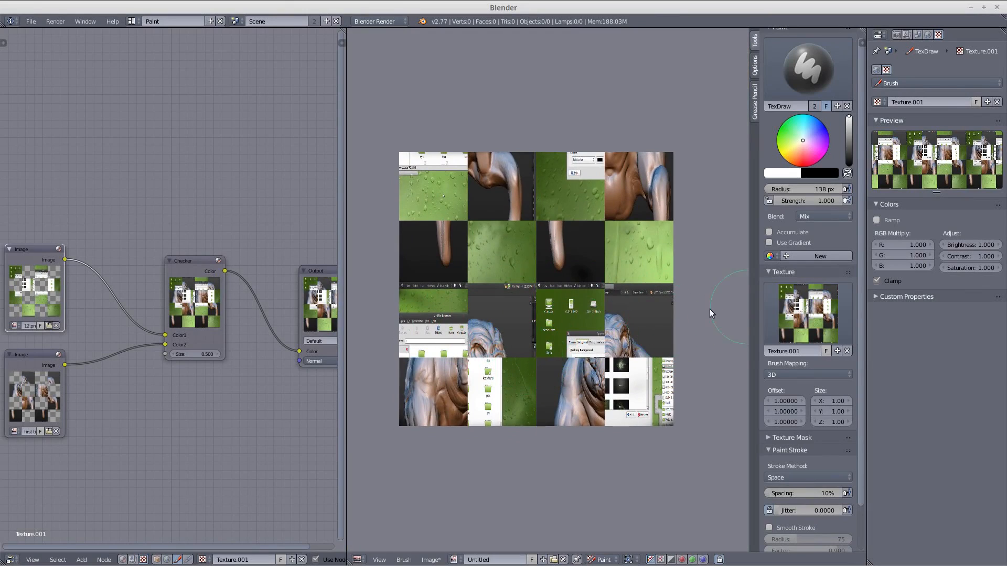
pyautogui.moveTo(194, 268); pyautogui.dragTo(169, 253)
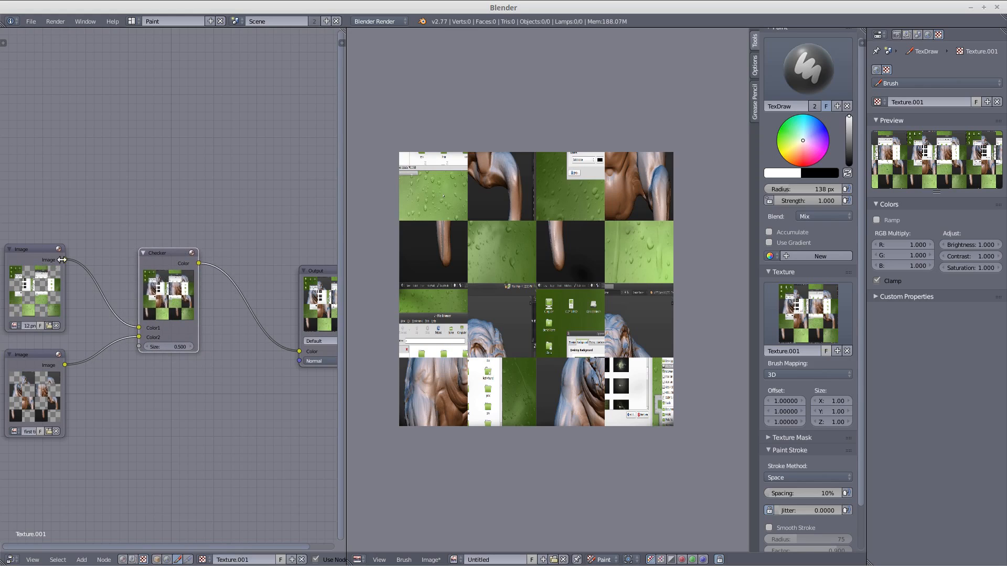
pyautogui.moveTo(160, 254); pyautogui.dragTo(137, 260)
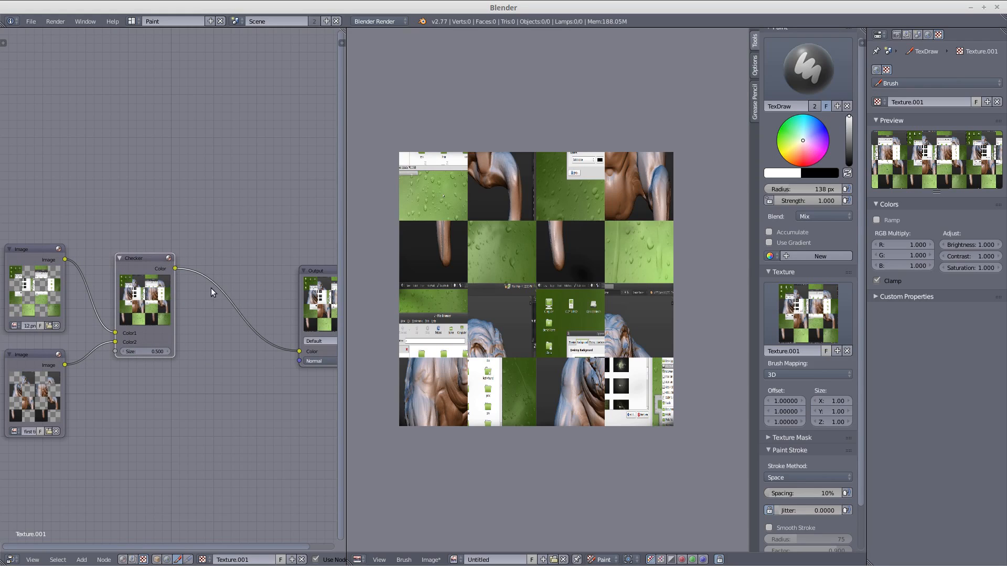
# Step: Disconnect the Checker node from both Image nodes and the Output node, and move it into the empty area above them
pyautogui.moveTo(149, 263)
pyautogui.mouseDown()
pyautogui.moveTo(162, 250)
pyautogui.moveTo(154, 260)
pyautogui.mouseUp()
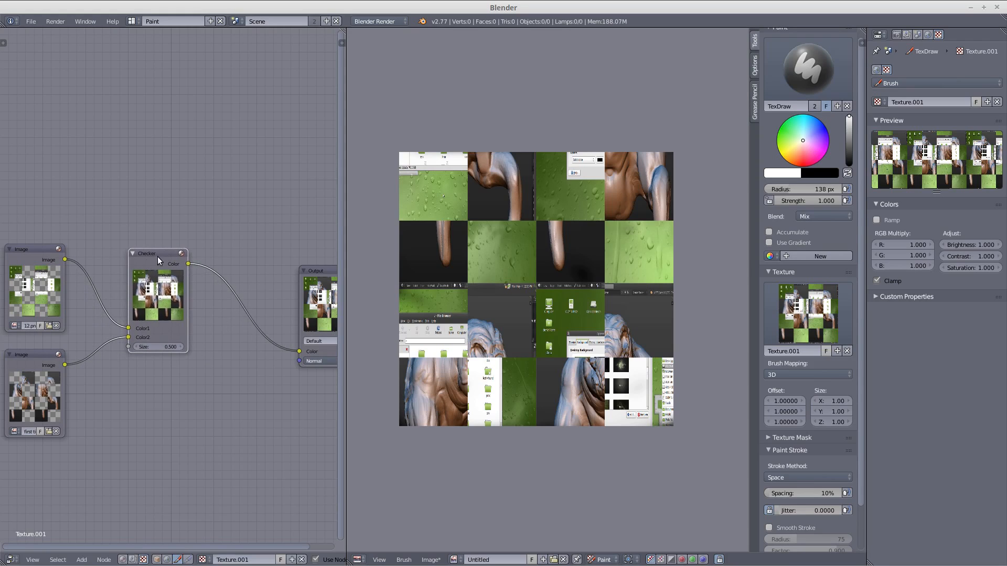
pyautogui.keyDown('ctrl'); pyautogui.moveTo(102, 283); pyautogui.dragTo(222, 245); pyautogui.keyUp('ctrl')
pyautogui.moveTo(155, 259); pyautogui.dragTo(70, 96)
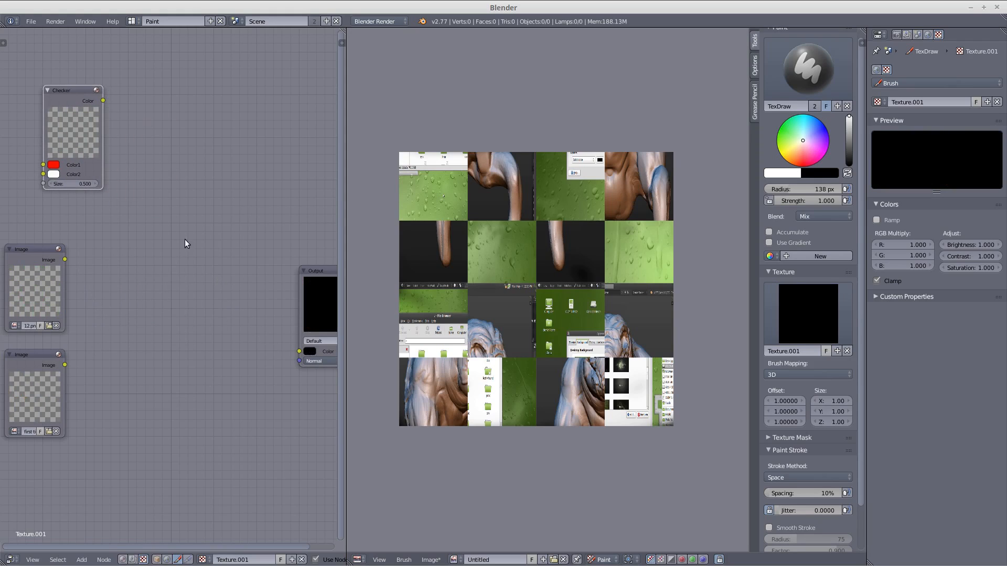
# Step: Add a Mix node between the two Image nodes and the Output node
pyautogui.hotkey('shift', 'a')
pyautogui.moveTo(172, 250)
pyautogui.click(207, 257)
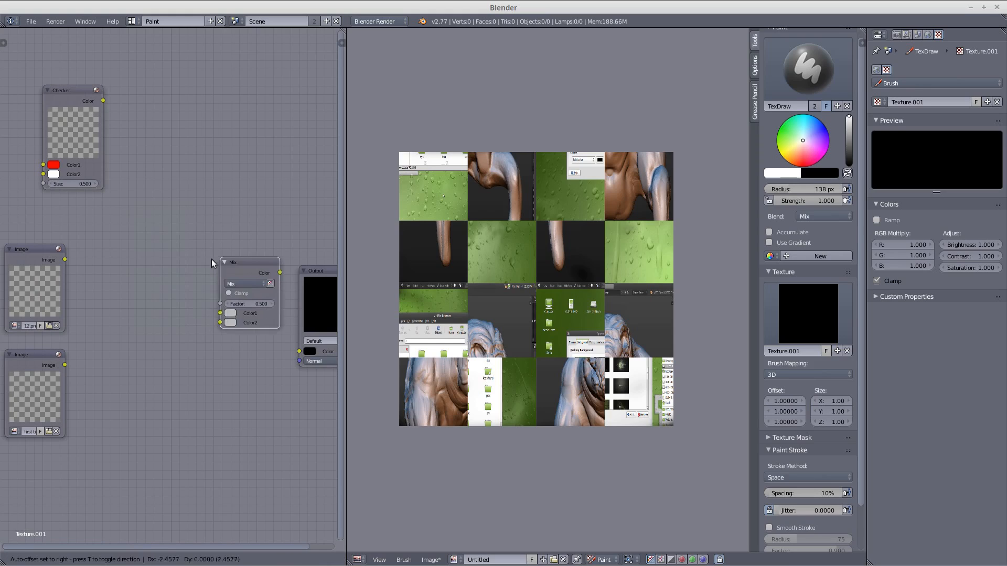
pyautogui.click(198, 275)
# Step: Connect the upper Image node to the Mix node's Color1, the lower to Color2, and the Mix result to the Output's Color
pyautogui.moveTo(65, 260); pyautogui.dragTo(201, 332)
pyautogui.moveTo(64, 364); pyautogui.dragTo(201, 342)
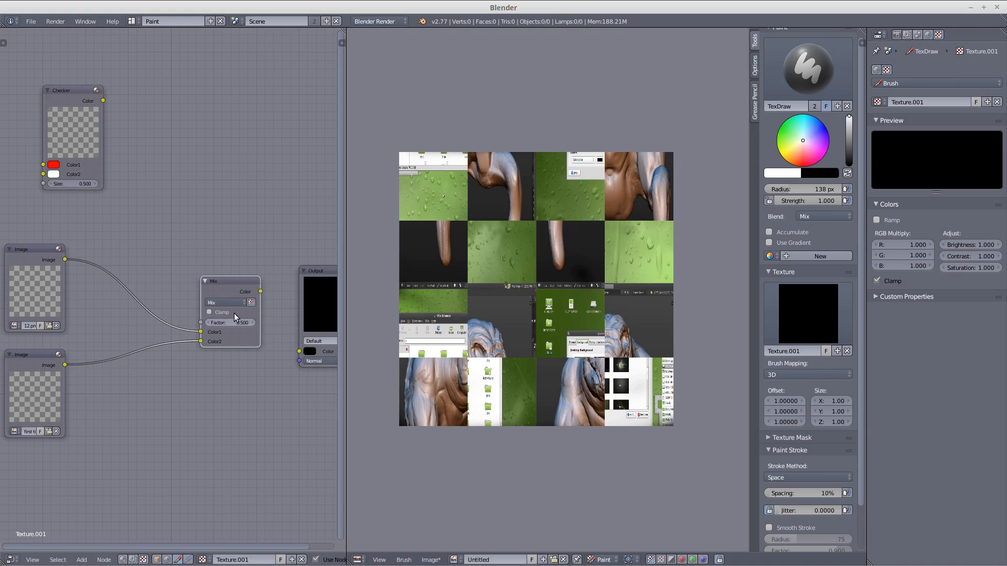
pyautogui.moveTo(261, 291); pyautogui.dragTo(300, 351)
pyautogui.moveTo(262, 291); pyautogui.dragTo(299, 352)
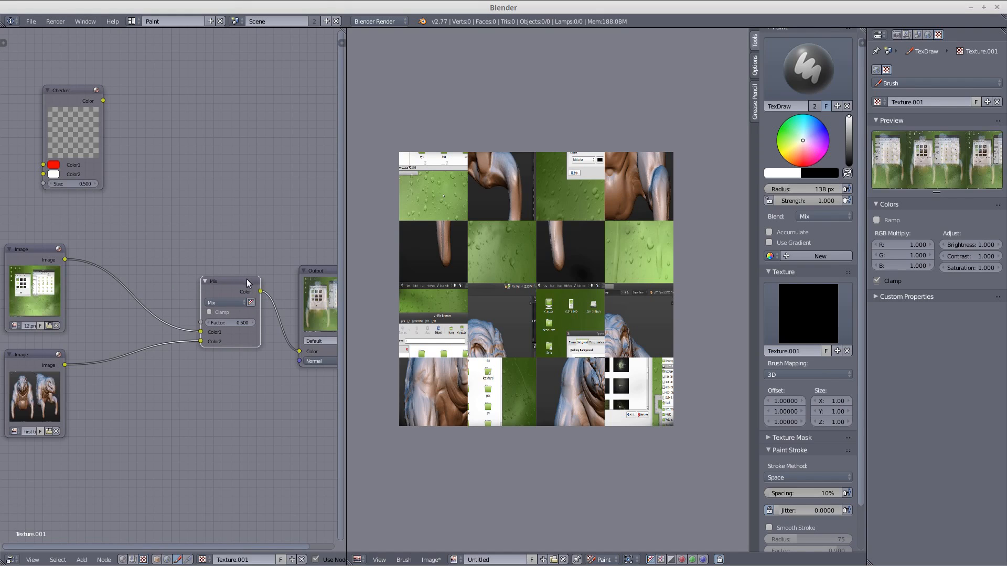
# Step: Move the Mix and Output nodes closer to the two Image nodes to make the node layout more compact
pyautogui.moveTo(245, 279); pyautogui.dragTo(195, 279)
pyautogui.moveTo(304, 271); pyautogui.dragTo(242, 260)
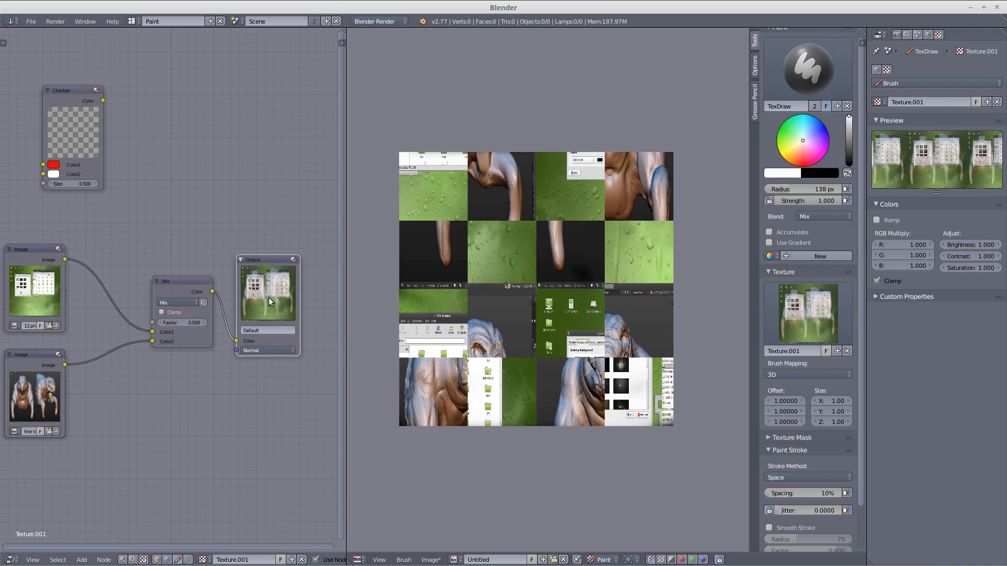
pyautogui.moveTo(178, 287); pyautogui.dragTo(184, 251)
# Step: Add a Blend texture node above the Mix node and move the unused Checker node aside to make room
pyautogui.moveTo(181, 190); pyautogui.dragTo(213, 205, button='middle')
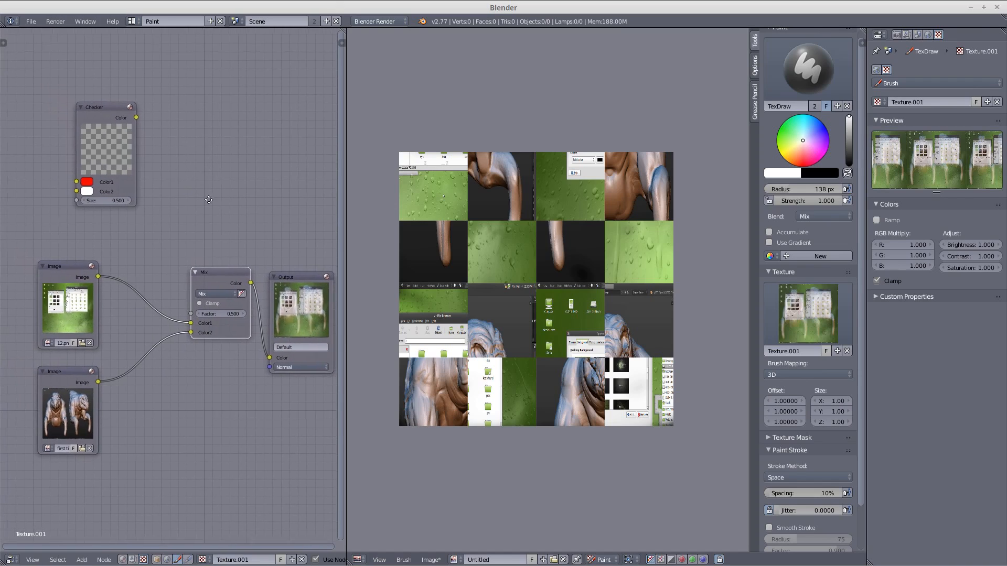
pyautogui.hotkey('shift', 'a')
pyautogui.moveTo(212, 204)
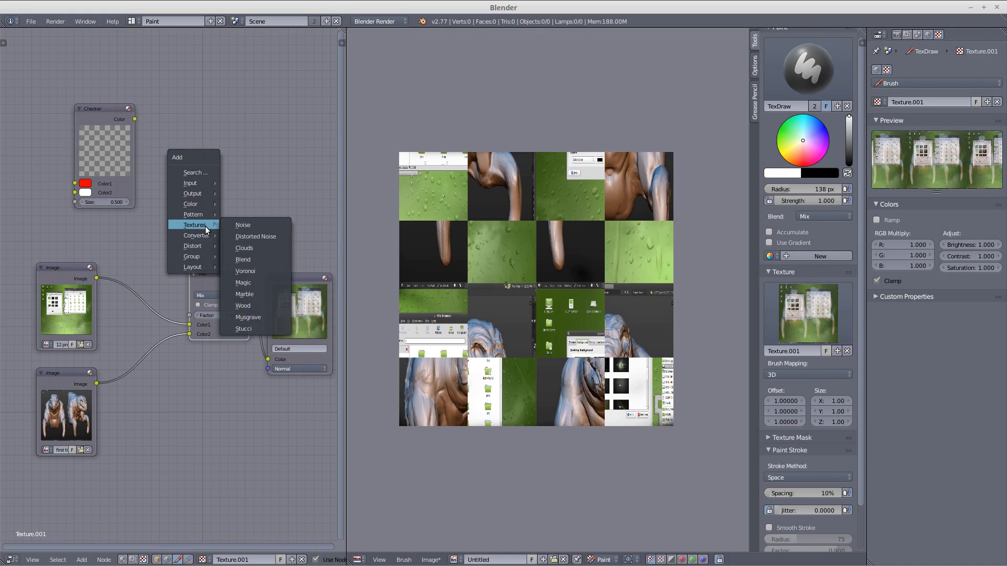
pyautogui.click(253, 261)
pyautogui.click(161, 124)
pyautogui.moveTo(94, 109); pyautogui.dragTo(39, 74)
pyautogui.press('g')
pyautogui.click(136, 116)
# Step: Place the Blend node above the Image nodes and connect its Color output to the Mix node's Factor input
pyautogui.moveTo(174, 132); pyautogui.dragTo(114, 131)
pyautogui.click(137, 209)
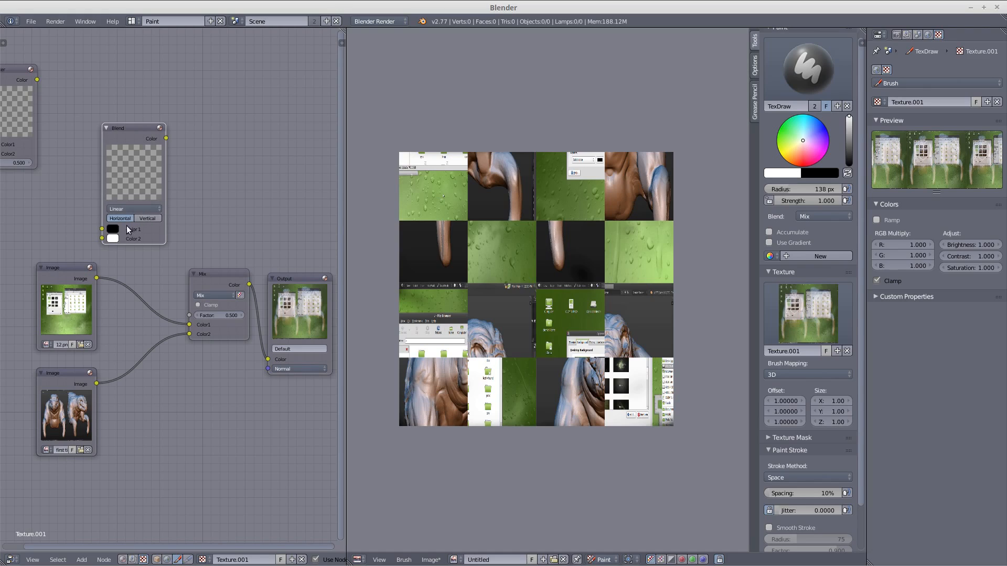
pyautogui.moveTo(166, 139); pyautogui.dragTo(190, 315)
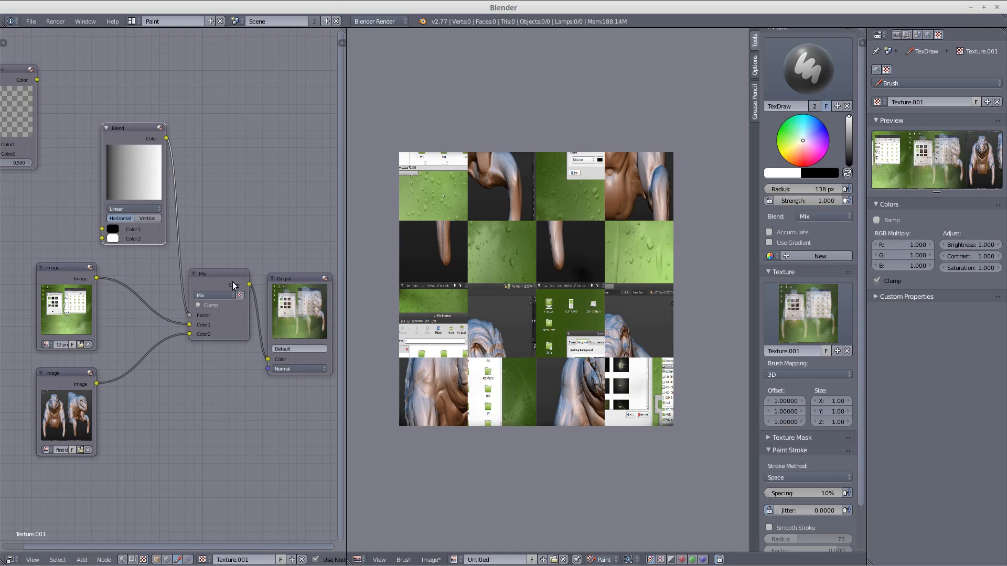
pyautogui.moveTo(226, 268); pyautogui.dragTo(233, 265)
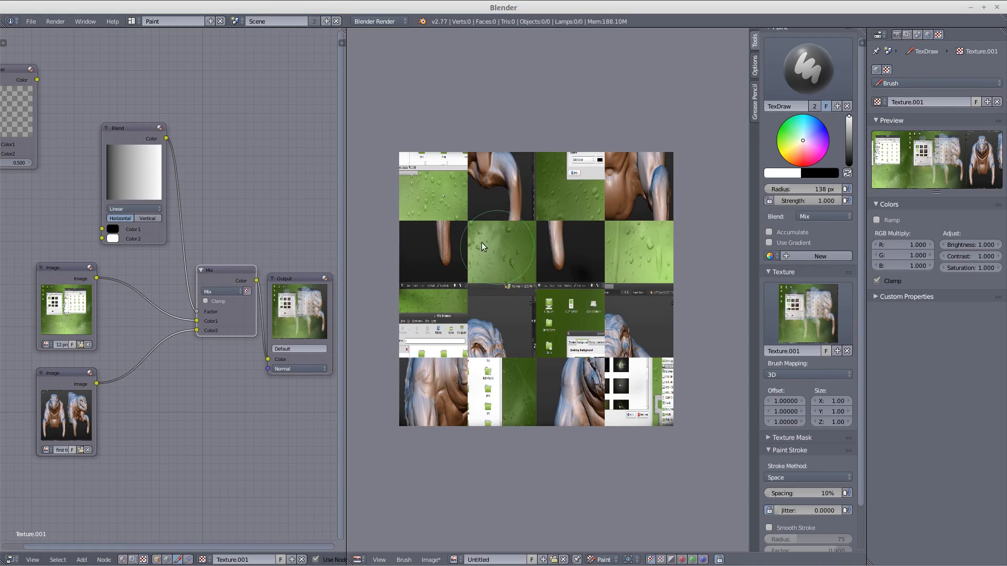
# Step: Clear the canvas and paint over it with the two images mixed by the Blend gradient
pyautogui.hotkey('alt', 'r')
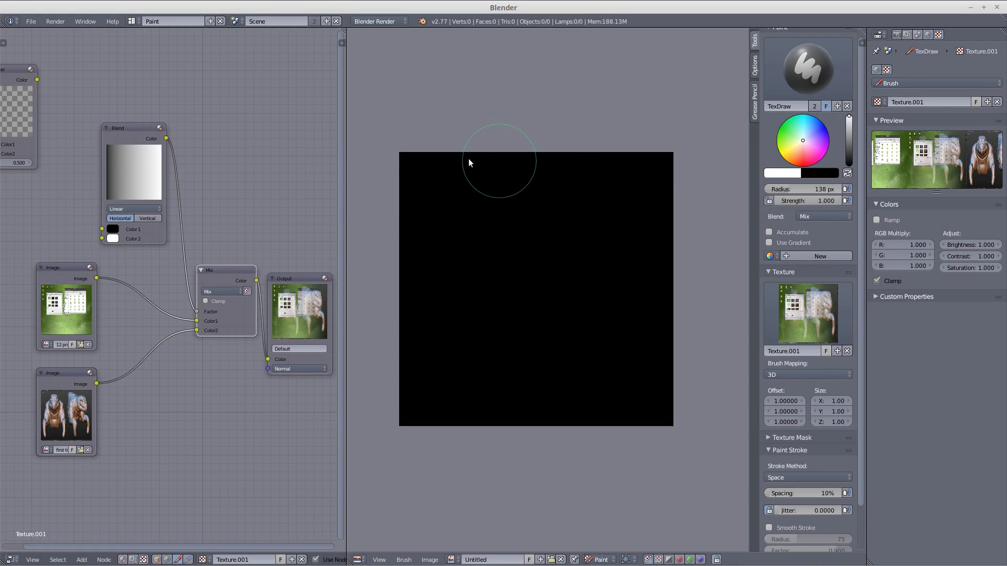
pyautogui.moveTo(502, 152); pyautogui.dragTo(416, 163)
pyautogui.moveTo(546, 169)
pyautogui.mouseDown()
pyautogui.moveTo(659, 180)
pyautogui.moveTo(605, 202)
pyautogui.moveTo(456, 225)
pyautogui.moveTo(461, 288)
pyautogui.moveTo(514, 263)
pyautogui.moveTo(665, 234)
pyautogui.moveTo(580, 274)
pyautogui.moveTo(477, 344)
pyautogui.moveTo(636, 299)
pyautogui.moveTo(600, 350)
pyautogui.mouseUp()
pyautogui.moveTo(533, 422)
pyautogui.mouseDown()
pyautogui.moveTo(672, 368)
pyautogui.moveTo(604, 423)
pyautogui.moveTo(478, 390)
pyautogui.moveTo(403, 342)
pyautogui.mouseUp()
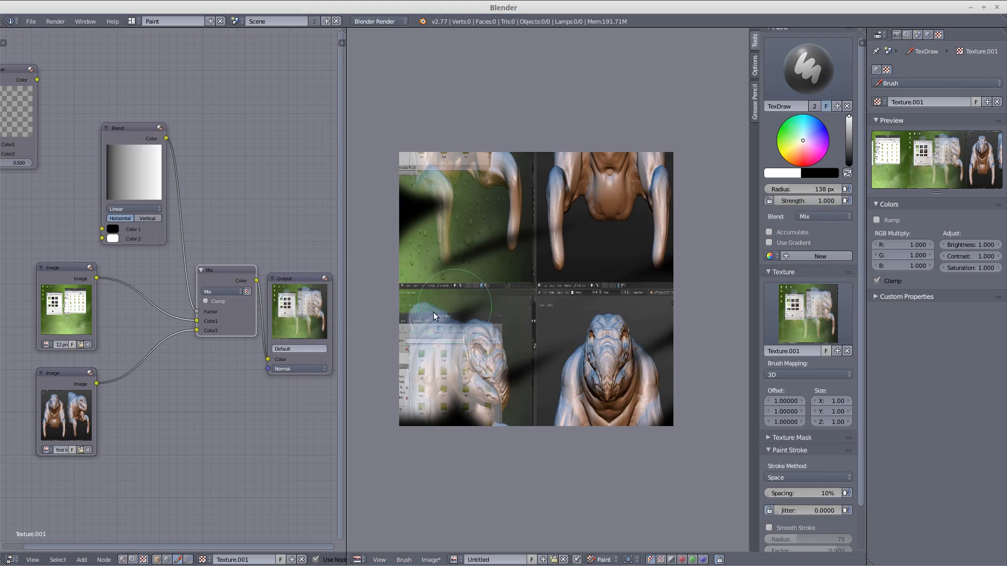
# Step: Enlarge the brush radius to 240 px and paint over the remaining dark gaps on the canvas
pyautogui.press('f')
pyautogui.click(420, 179)
pyautogui.moveTo(420, 195)
pyautogui.mouseDown()
pyautogui.moveTo(408, 320)
pyautogui.moveTo(419, 389)
pyautogui.moveTo(445, 406)
pyautogui.mouseUp()
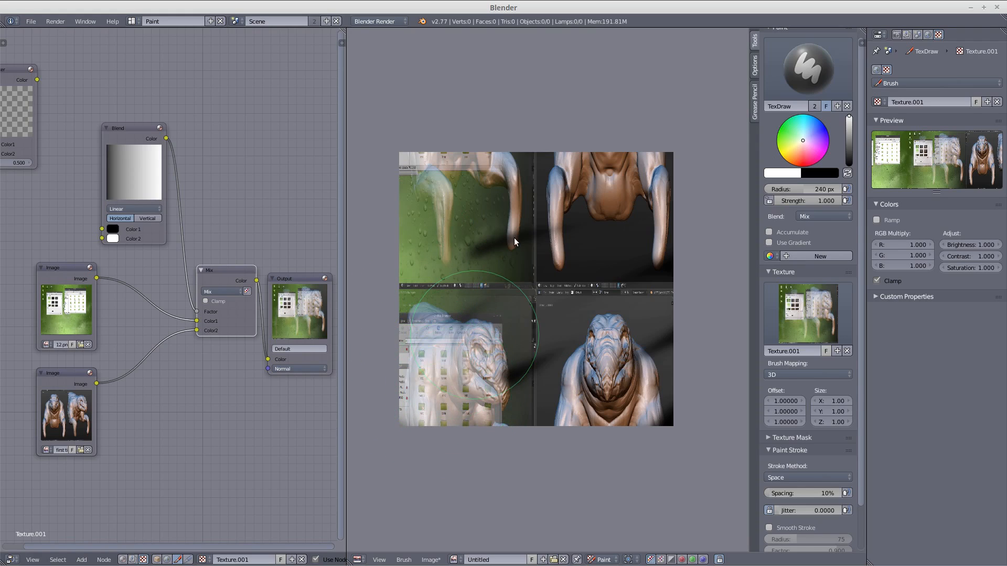
pyautogui.moveTo(513, 239)
pyautogui.mouseDown()
pyautogui.moveTo(525, 246)
pyautogui.moveTo(556, 377)
pyautogui.moveTo(604, 389)
pyautogui.moveTo(666, 343)
pyautogui.moveTo(662, 187)
pyautogui.mouseUp()
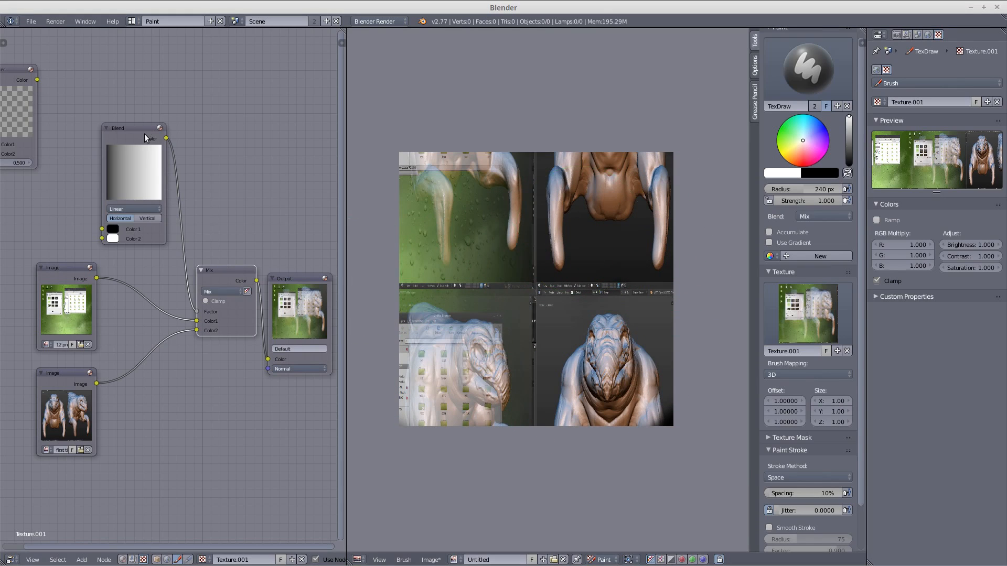
# Step: Insert a ColorRamp node into the link between Blend and Mix Factor, and shift its black stop to about 0.22
pyautogui.moveTo(148, 129); pyautogui.dragTo(124, 118)
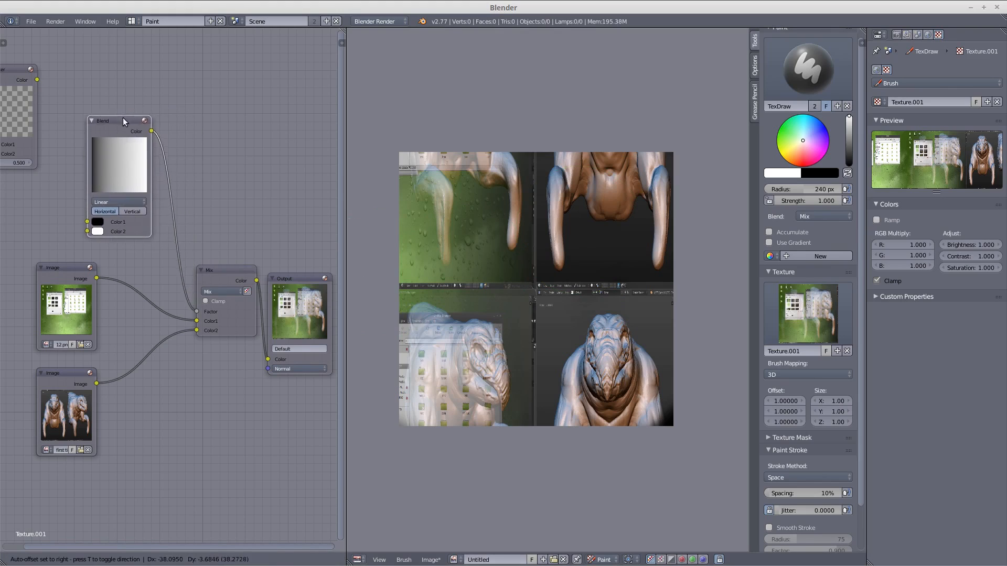
pyautogui.hotkey('shift', 'a')
pyautogui.moveTo(137, 144)
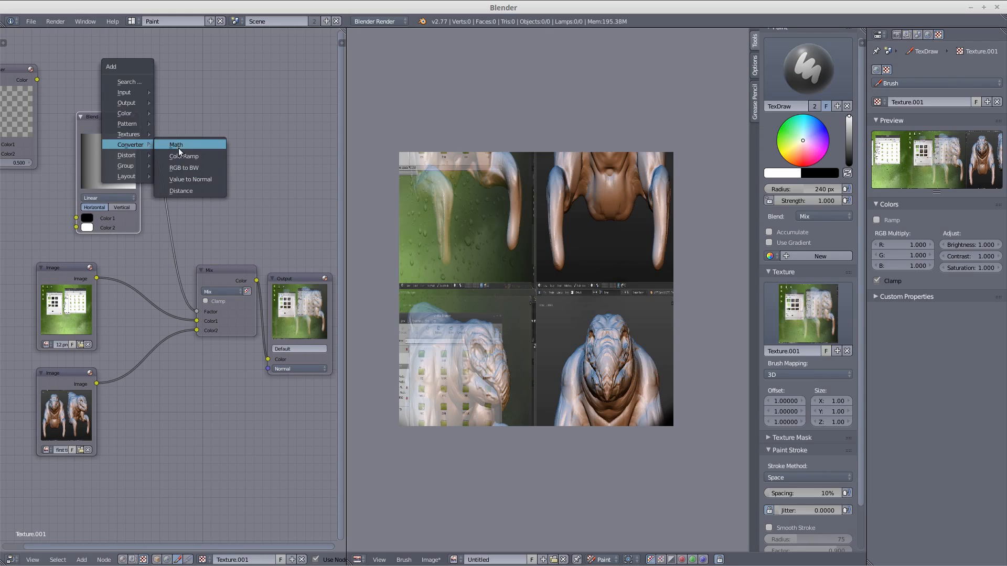
pyautogui.click(188, 155)
pyautogui.click(228, 207)
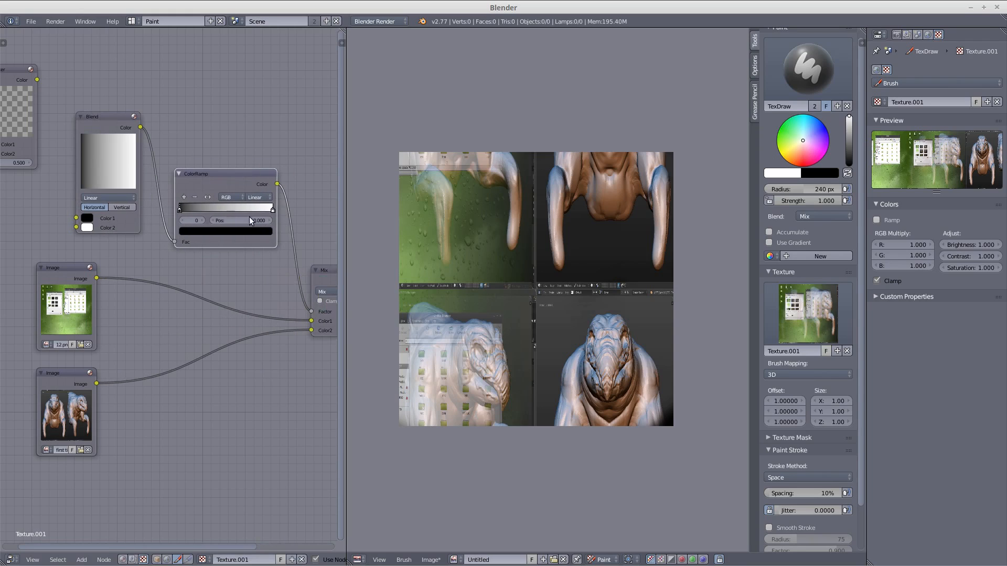
pyautogui.moveTo(190, 211); pyautogui.dragTo(202, 208)
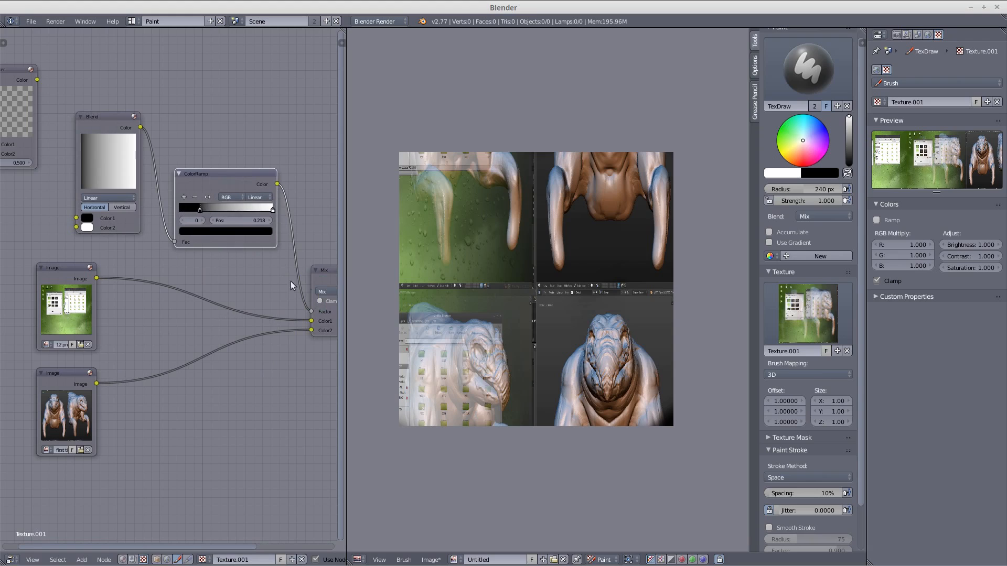
# Step: Move the Mix node below the ColorRamp, add a Viewer node fed by the Mix color output, and enlarge the Viewer
pyautogui.moveTo(321, 272); pyautogui.dragTo(207, 275)
pyautogui.hotkey('shift', 'a')
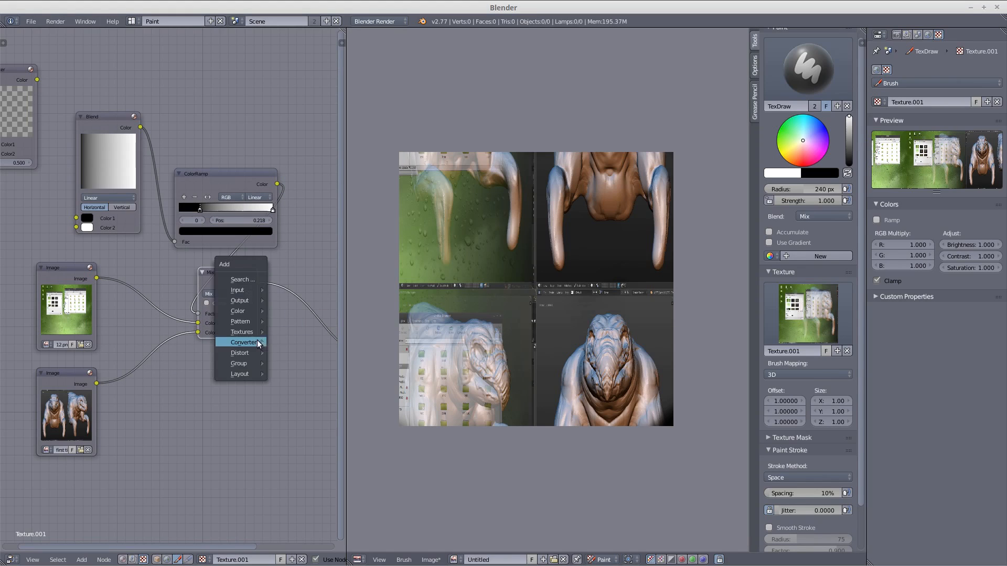
pyautogui.click(288, 310)
pyautogui.click(307, 305)
pyautogui.moveTo(307, 305); pyautogui.dragTo(306, 347)
pyautogui.moveTo(258, 283); pyautogui.dragTo(275, 402)
pyautogui.moveTo(266, 282); pyautogui.dragTo(281, 410)
pyautogui.moveTo(299, 348); pyautogui.dragTo(244, 373)
pyautogui.moveTo(266, 439); pyautogui.dragTo(338, 518)
# Step: Narrow the ColorRamp's gradient around its middle, with the black stop at 0.468, and paint the sharper blend on the canvas
pyautogui.moveTo(271, 209); pyautogui.dragTo(224, 209)
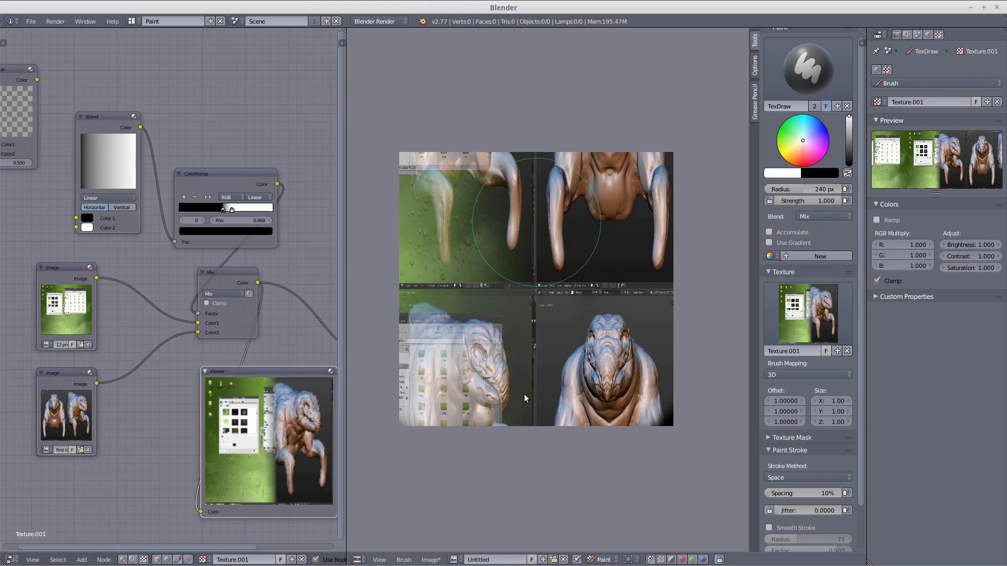
pyautogui.moveTo(524, 414)
pyautogui.mouseDown()
pyautogui.moveTo(493, 272)
pyautogui.moveTo(444, 171)
pyautogui.moveTo(407, 217)
pyautogui.moveTo(413, 353)
pyautogui.moveTo(446, 418)
pyautogui.moveTo(522, 406)
pyautogui.moveTo(552, 335)
pyautogui.moveTo(562, 186)
pyautogui.mouseUp()
# Step: Return the ColorRamp stops to its ends, set the interpolation to Constant, and move the white stop to 0.716
pyautogui.moveTo(226, 209); pyautogui.dragTo(289, 211)
pyautogui.click(280, 200)
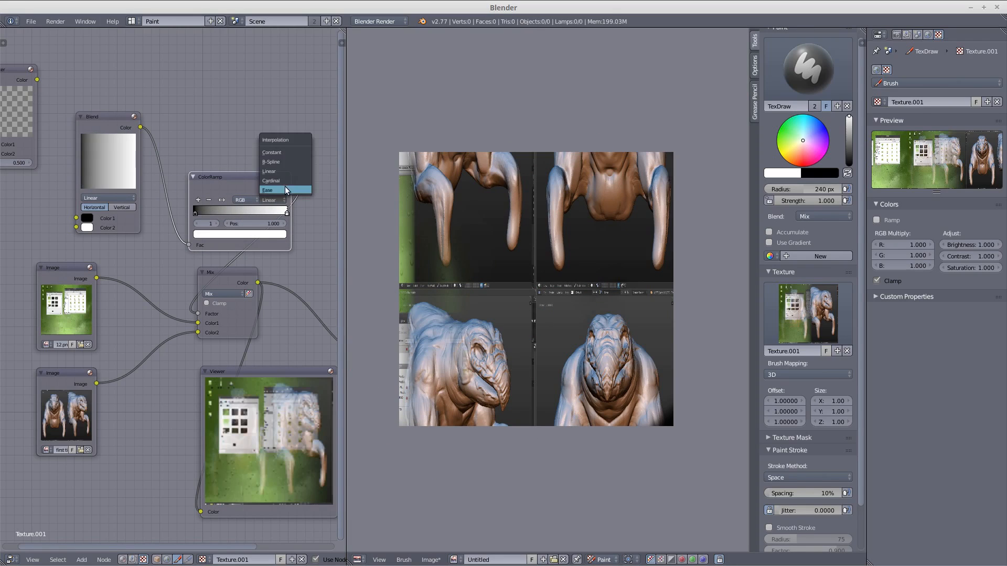
pyautogui.click(287, 152)
pyautogui.moveTo(270, 174); pyautogui.dragTo(249, 174)
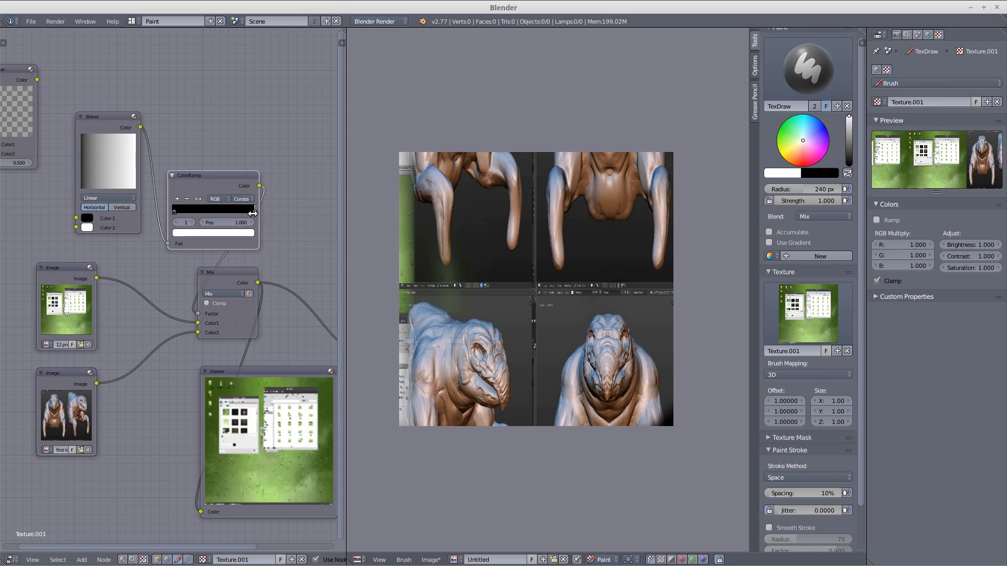
pyautogui.moveTo(267, 212); pyautogui.dragTo(239, 212)
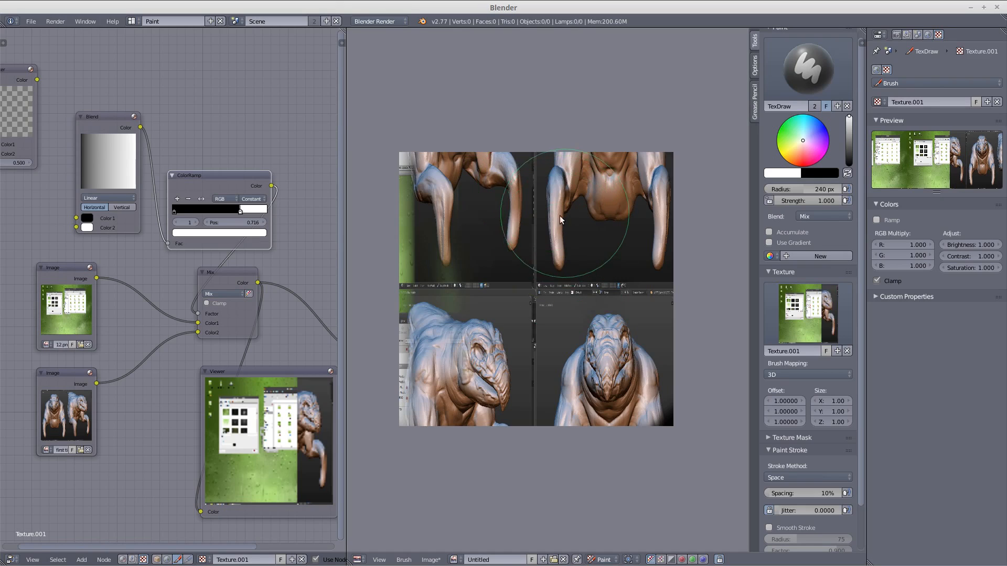
# Step: Clear the canvas and paint broad strokes across it with the hard-edged split of the two images
pyautogui.hotkey('ctrl', 'z')
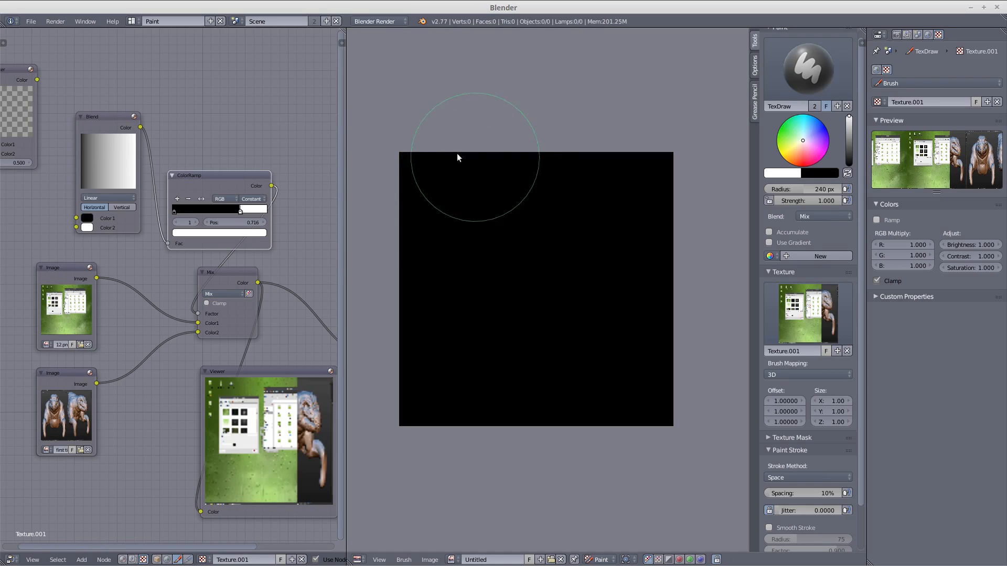
pyautogui.moveTo(400, 163); pyautogui.dragTo(493, 233)
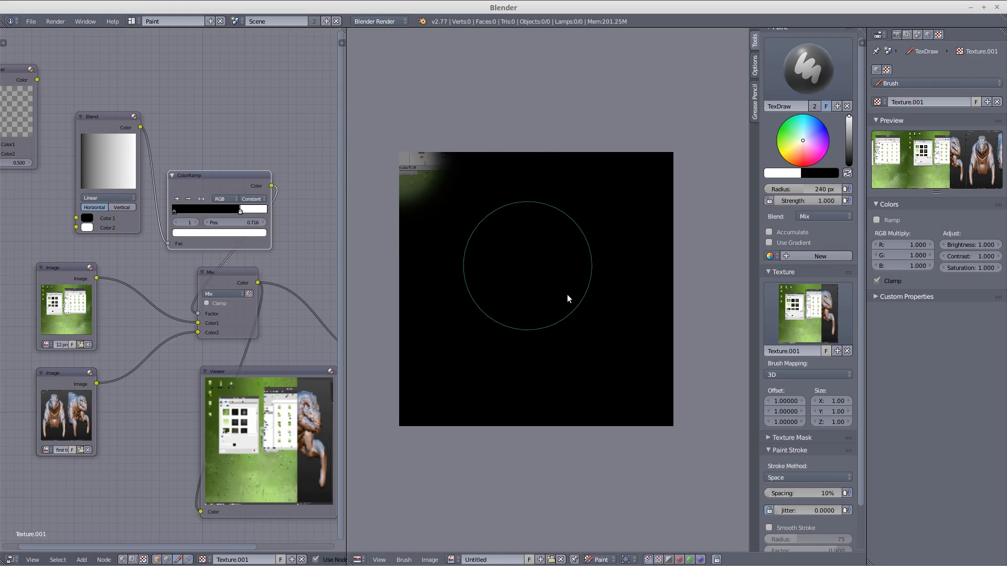
pyautogui.moveTo(655, 402)
pyautogui.mouseDown()
pyautogui.moveTo(641, 354)
pyautogui.moveTo(651, 323)
pyautogui.moveTo(483, 198)
pyautogui.moveTo(443, 238)
pyautogui.moveTo(462, 271)
pyautogui.moveTo(458, 420)
pyautogui.moveTo(461, 284)
pyautogui.moveTo(448, 147)
pyautogui.moveTo(461, 150)
pyautogui.moveTo(462, 169)
pyautogui.mouseUp()
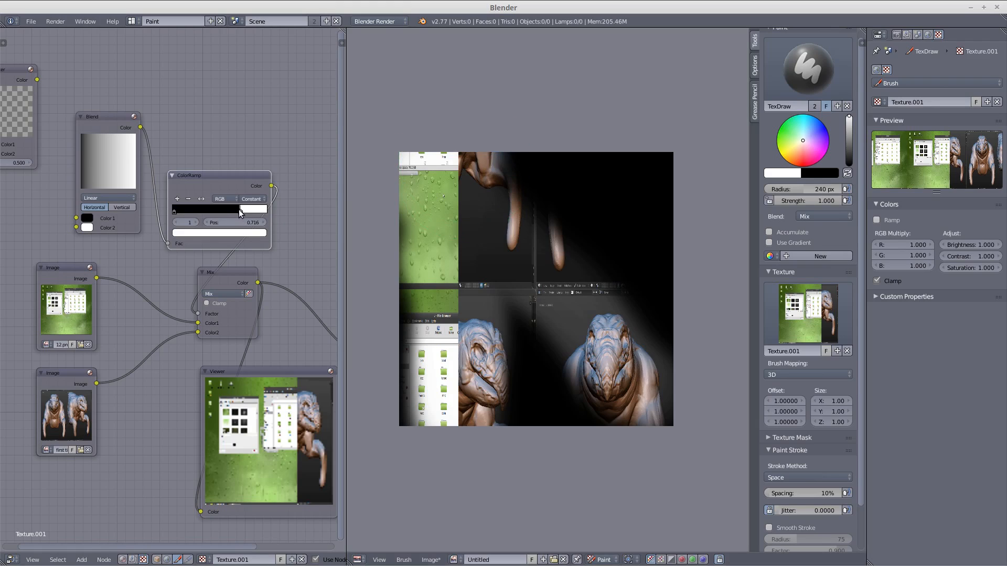
# Step: Move the ColorRamp's white stop to 0.482 and paint over the unfinished dark areas of the canvas
pyautogui.moveTo(241, 210); pyautogui.dragTo(219, 212)
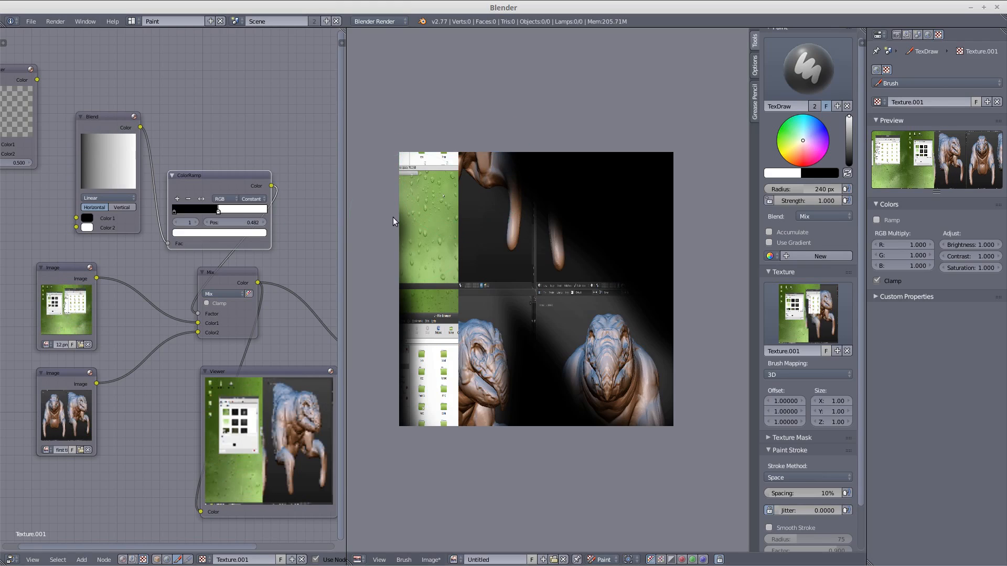
pyautogui.moveTo(578, 181)
pyautogui.mouseDown()
pyautogui.moveTo(571, 254)
pyautogui.moveTo(517, 168)
pyautogui.moveTo(593, 179)
pyautogui.moveTo(606, 227)
pyautogui.moveTo(596, 382)
pyautogui.moveTo(606, 417)
pyautogui.moveTo(646, 312)
pyautogui.moveTo(653, 174)
pyautogui.moveTo(650, 189)
pyautogui.moveTo(587, 217)
pyautogui.moveTo(584, 174)
pyautogui.mouseUp()
# Step: Flip the ColorRamp, set its black stop to 0.766, and paint the reversed image split over the canvas
pyautogui.click(202, 199)
pyautogui.moveTo(266, 211); pyautogui.dragTo(244, 212)
pyautogui.click(622, 166)
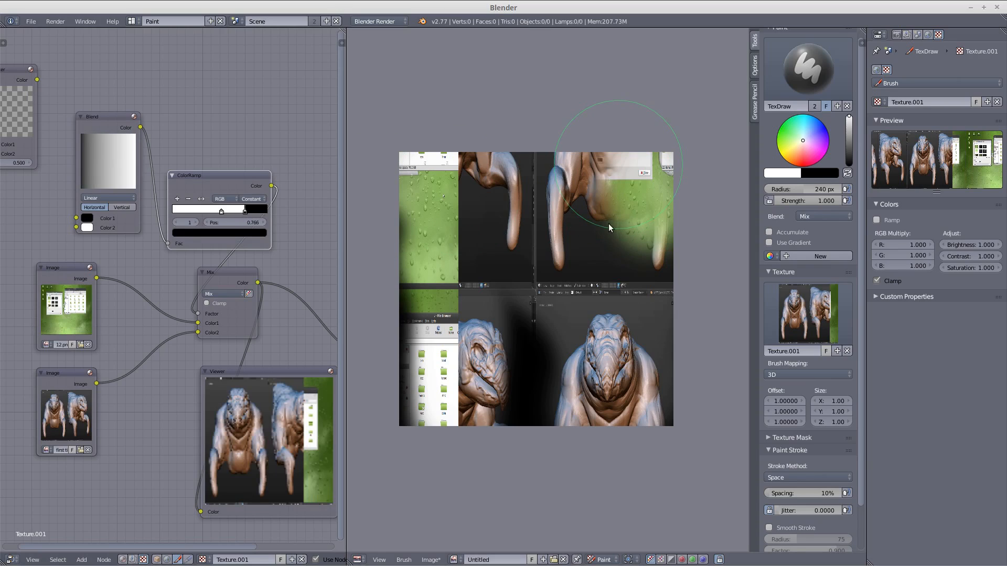
pyautogui.moveTo(634, 430)
pyautogui.mouseDown()
pyautogui.moveTo(640, 321)
pyautogui.moveTo(586, 222)
pyautogui.moveTo(537, 203)
pyautogui.moveTo(526, 162)
pyautogui.mouseUp()
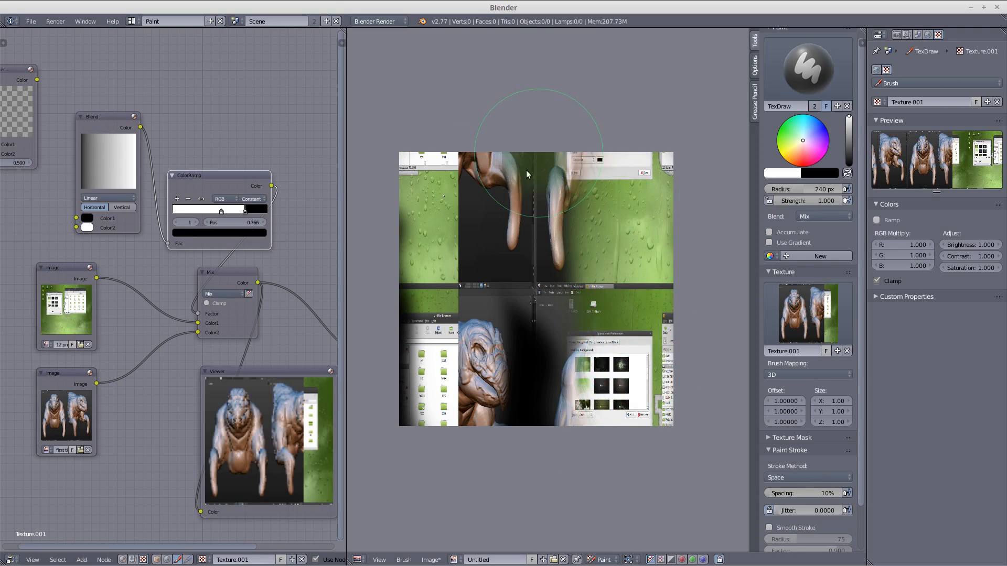
pyautogui.moveTo(521, 203)
pyautogui.mouseDown()
pyautogui.moveTo(471, 183)
pyautogui.moveTo(467, 223)
pyautogui.moveTo(499, 195)
pyautogui.moveTo(449, 237)
pyautogui.moveTo(440, 225)
pyautogui.mouseUp()
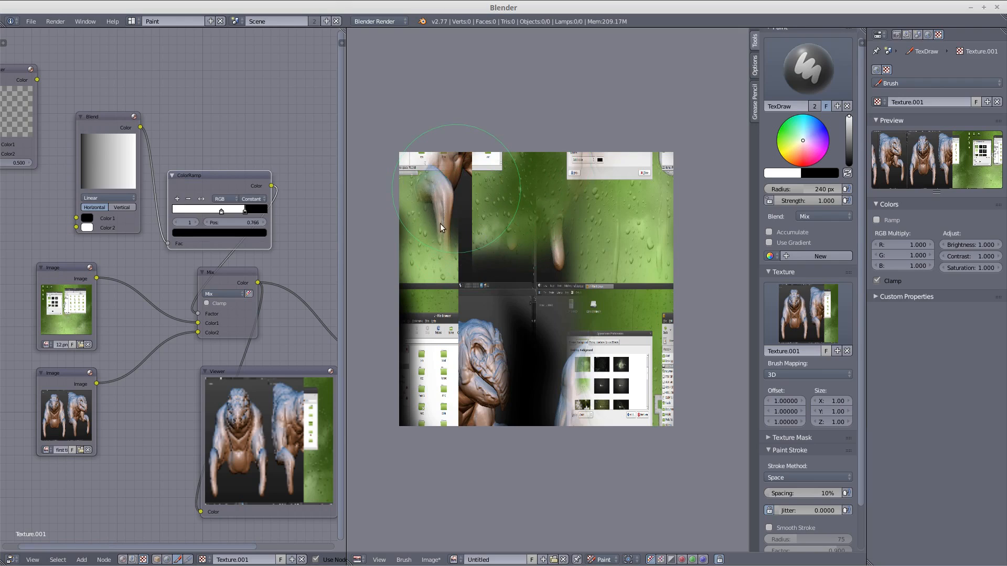
pyautogui.moveTo(437, 176); pyautogui.dragTo(464, 266)
pyautogui.moveTo(514, 290)
pyautogui.mouseDown(button='middle')
pyautogui.moveTo(591, 271)
pyautogui.moveTo(529, 283)
pyautogui.moveTo(508, 270)
pyautogui.moveTo(546, 241)
pyautogui.moveTo(527, 241)
pyautogui.mouseUp(button='middle')
pyautogui.keyDown('ctrl'); pyautogui.moveTo(242, 239); pyautogui.dragTo(250, 317, button='middle'); pyautogui.keyUp('ctrl')
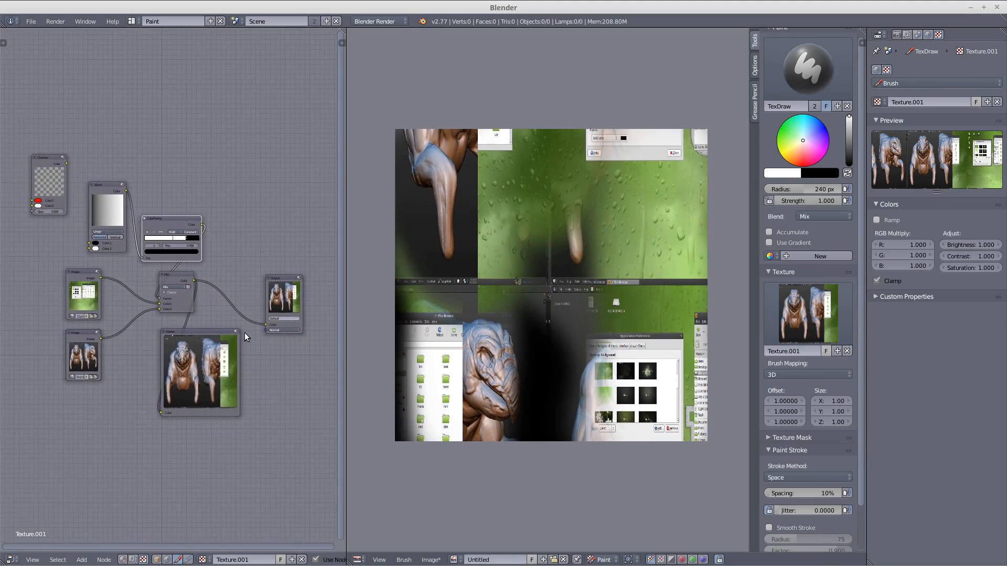
pyautogui.scroll(1, 153, 278)
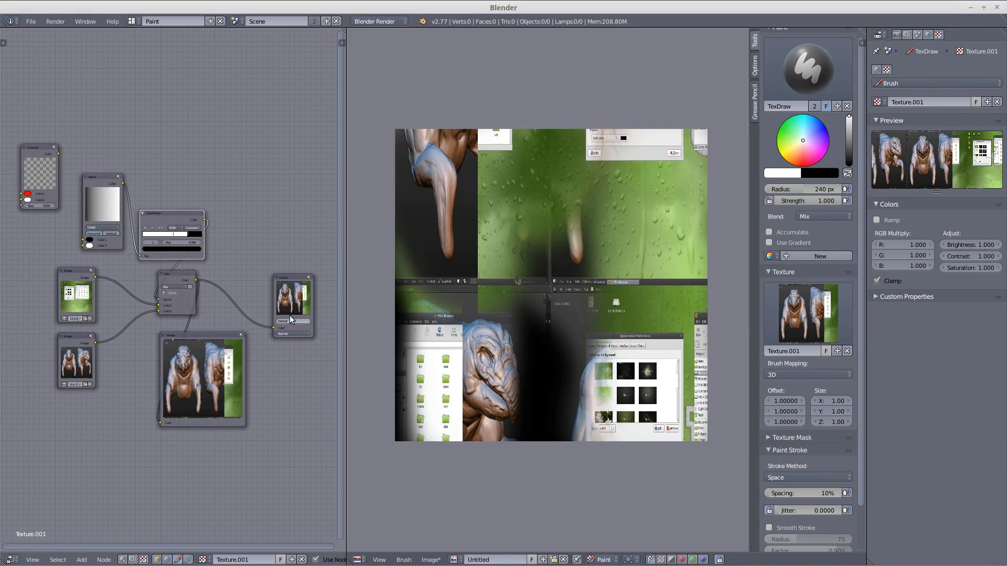
pyautogui.scroll(3, 225, 334)
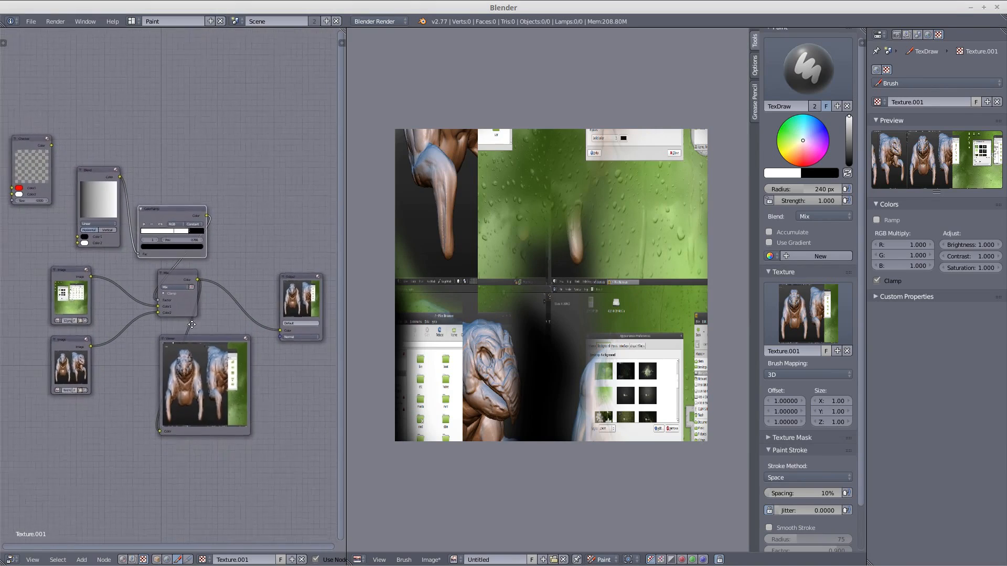
pyautogui.scroll(3, 224, 334)
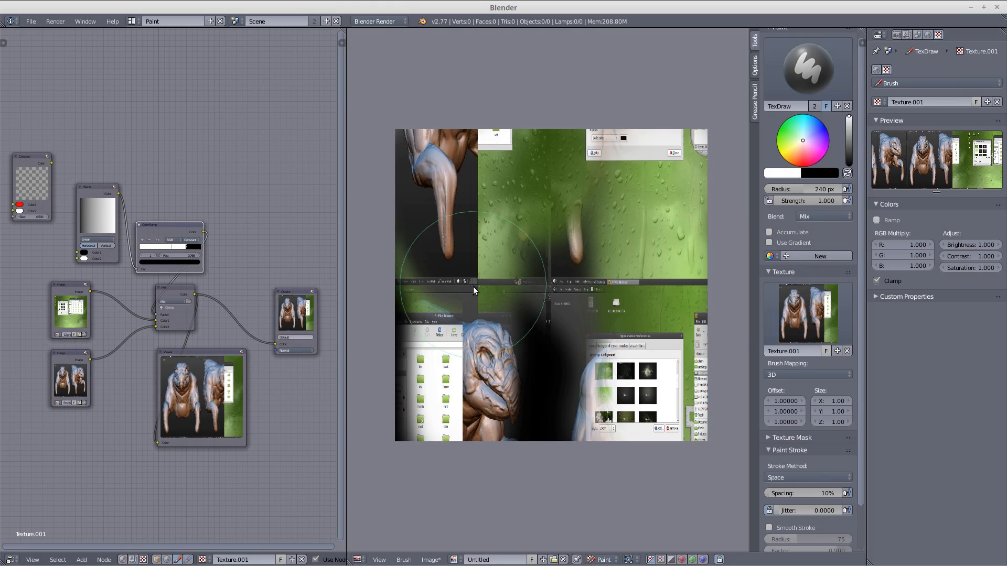
# Step: Assign the existing "test" texture as the brush's texture mask
pyautogui.click(775, 273)
pyautogui.click(777, 288)
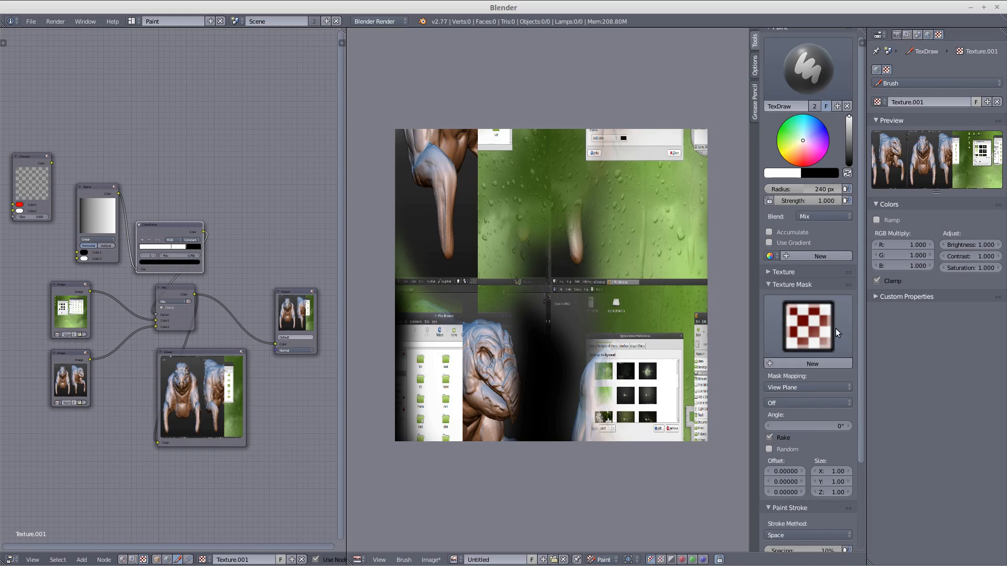
pyautogui.click(818, 329)
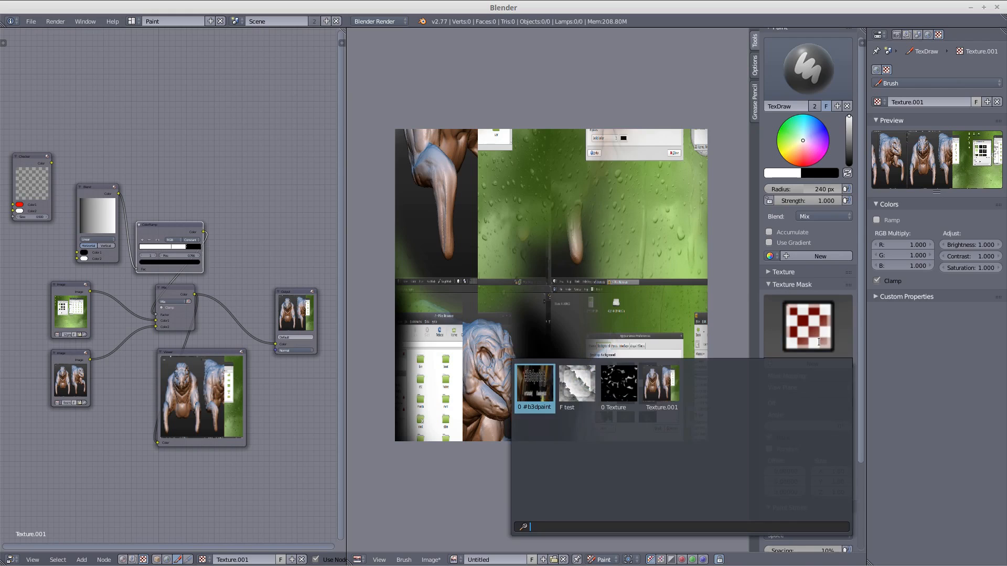
pyautogui.click(576, 384)
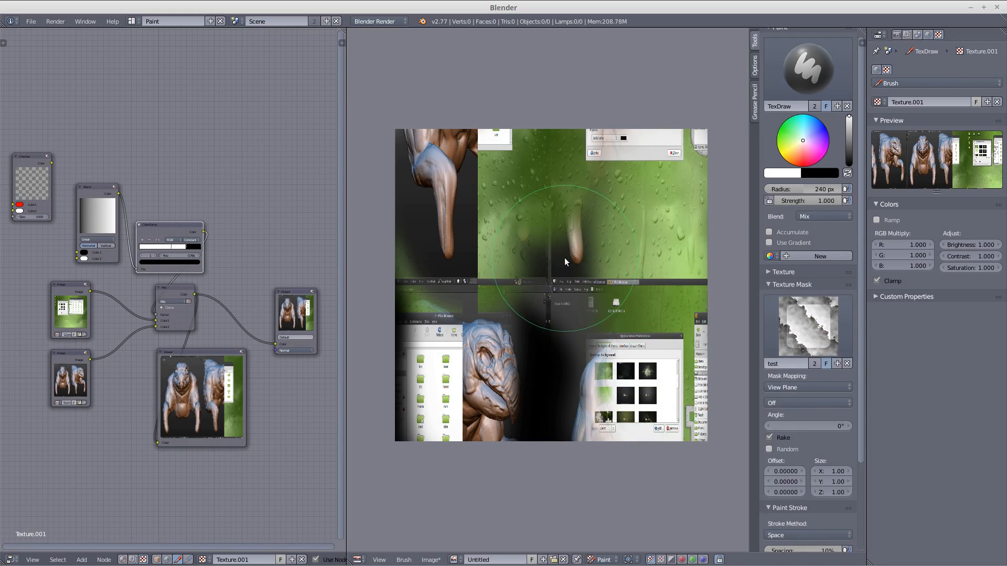
# Step: Reload the canvas to black and paint masked strokes of the split image texture across its upper half and centre
pyautogui.hotkey('alt', 'r')
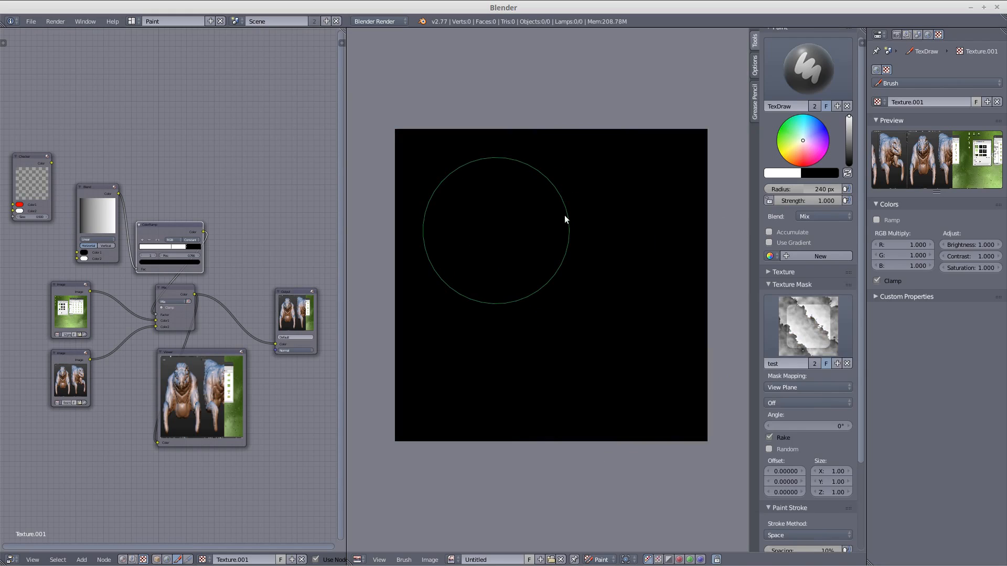
pyautogui.click(565, 216)
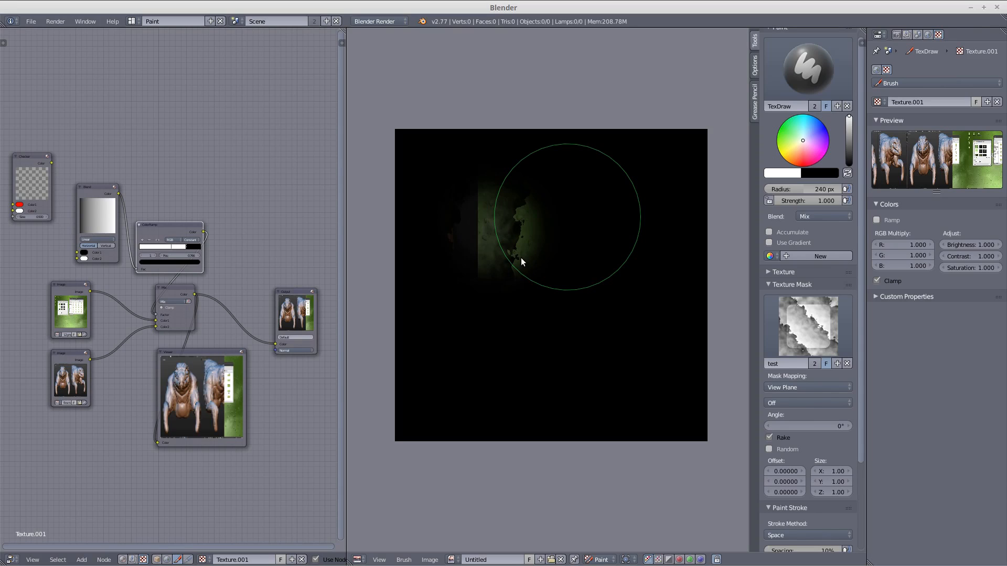
pyautogui.moveTo(567, 216); pyautogui.dragTo(585, 196)
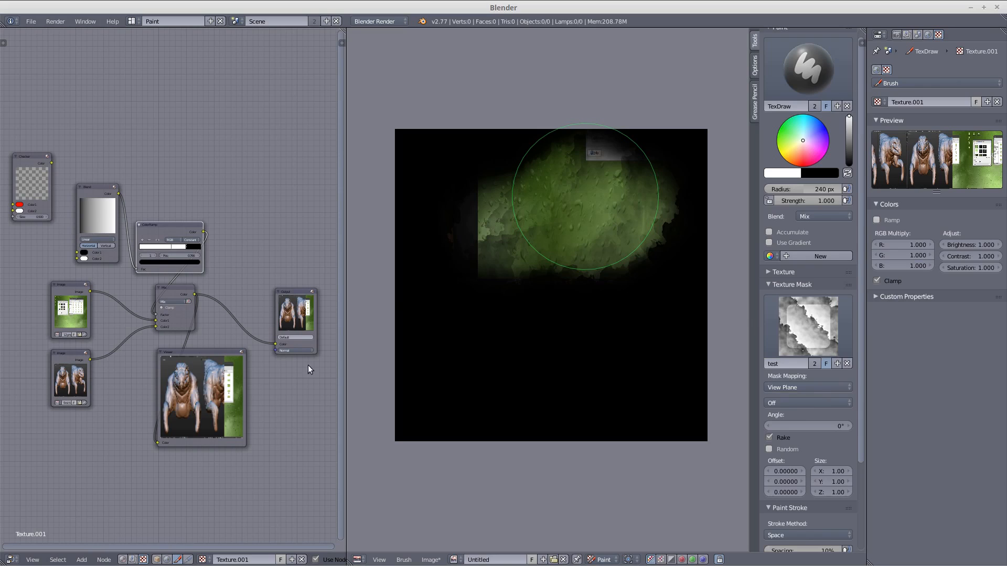
pyautogui.click(522, 263)
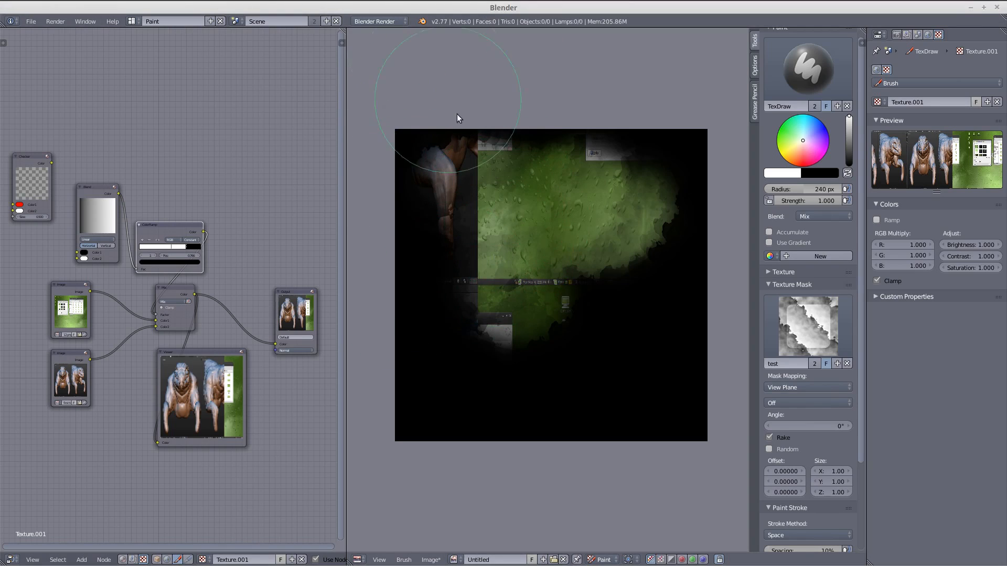
pyautogui.moveTo(574, 213); pyautogui.dragTo(631, 188)
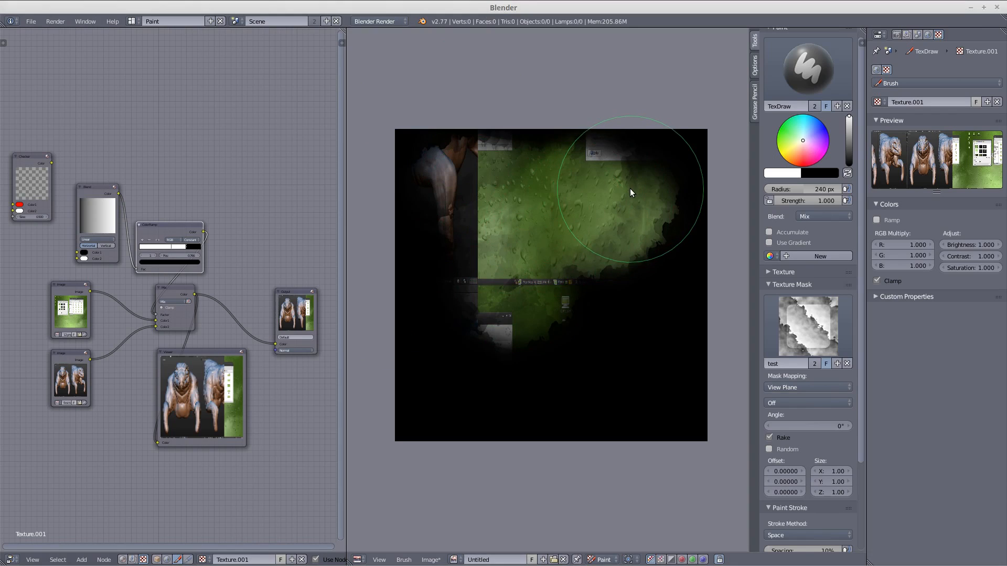